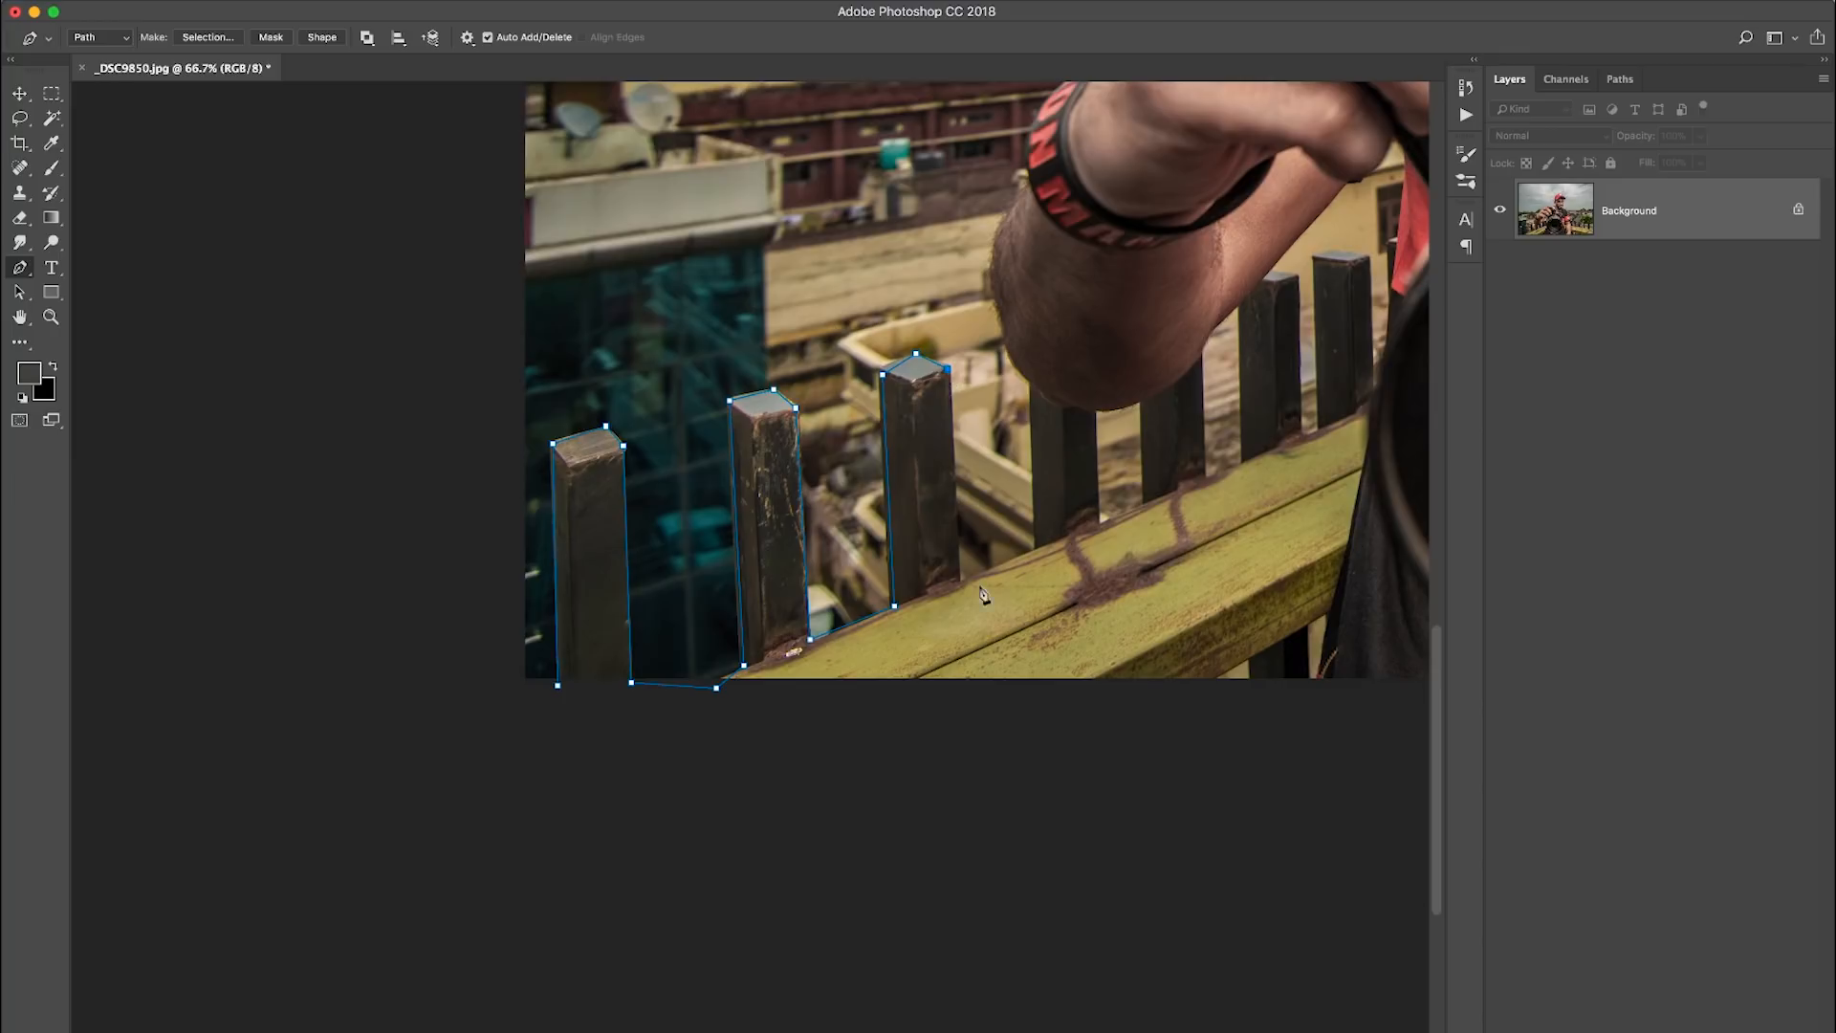
- Continue the Pen path from the third fence post across the fourth post, around the elbow and up past the wristband
drag(1041, 391, 1003, 491)
click(994, 482)
drag(984, 398, 984, 501)
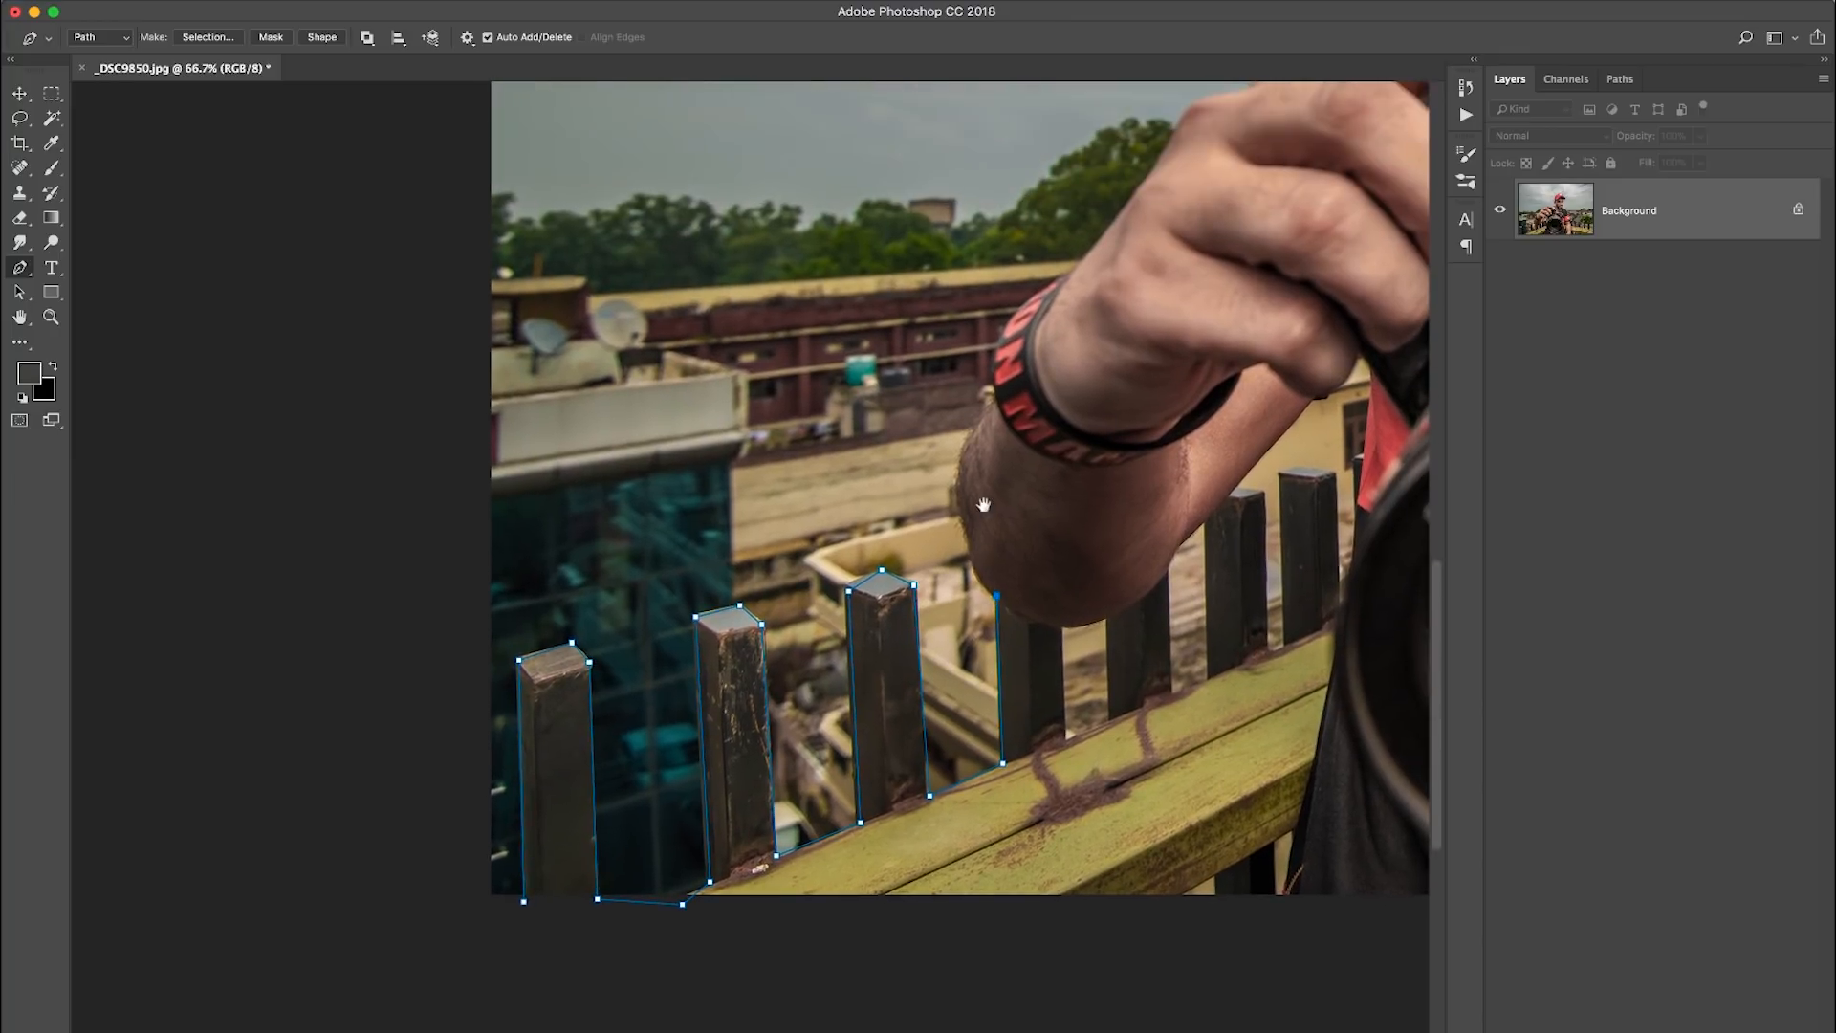
drag(1030, 336, 1041, 309)
alt+click(981, 412)
drag(998, 391, 987, 465)
click(985, 467)
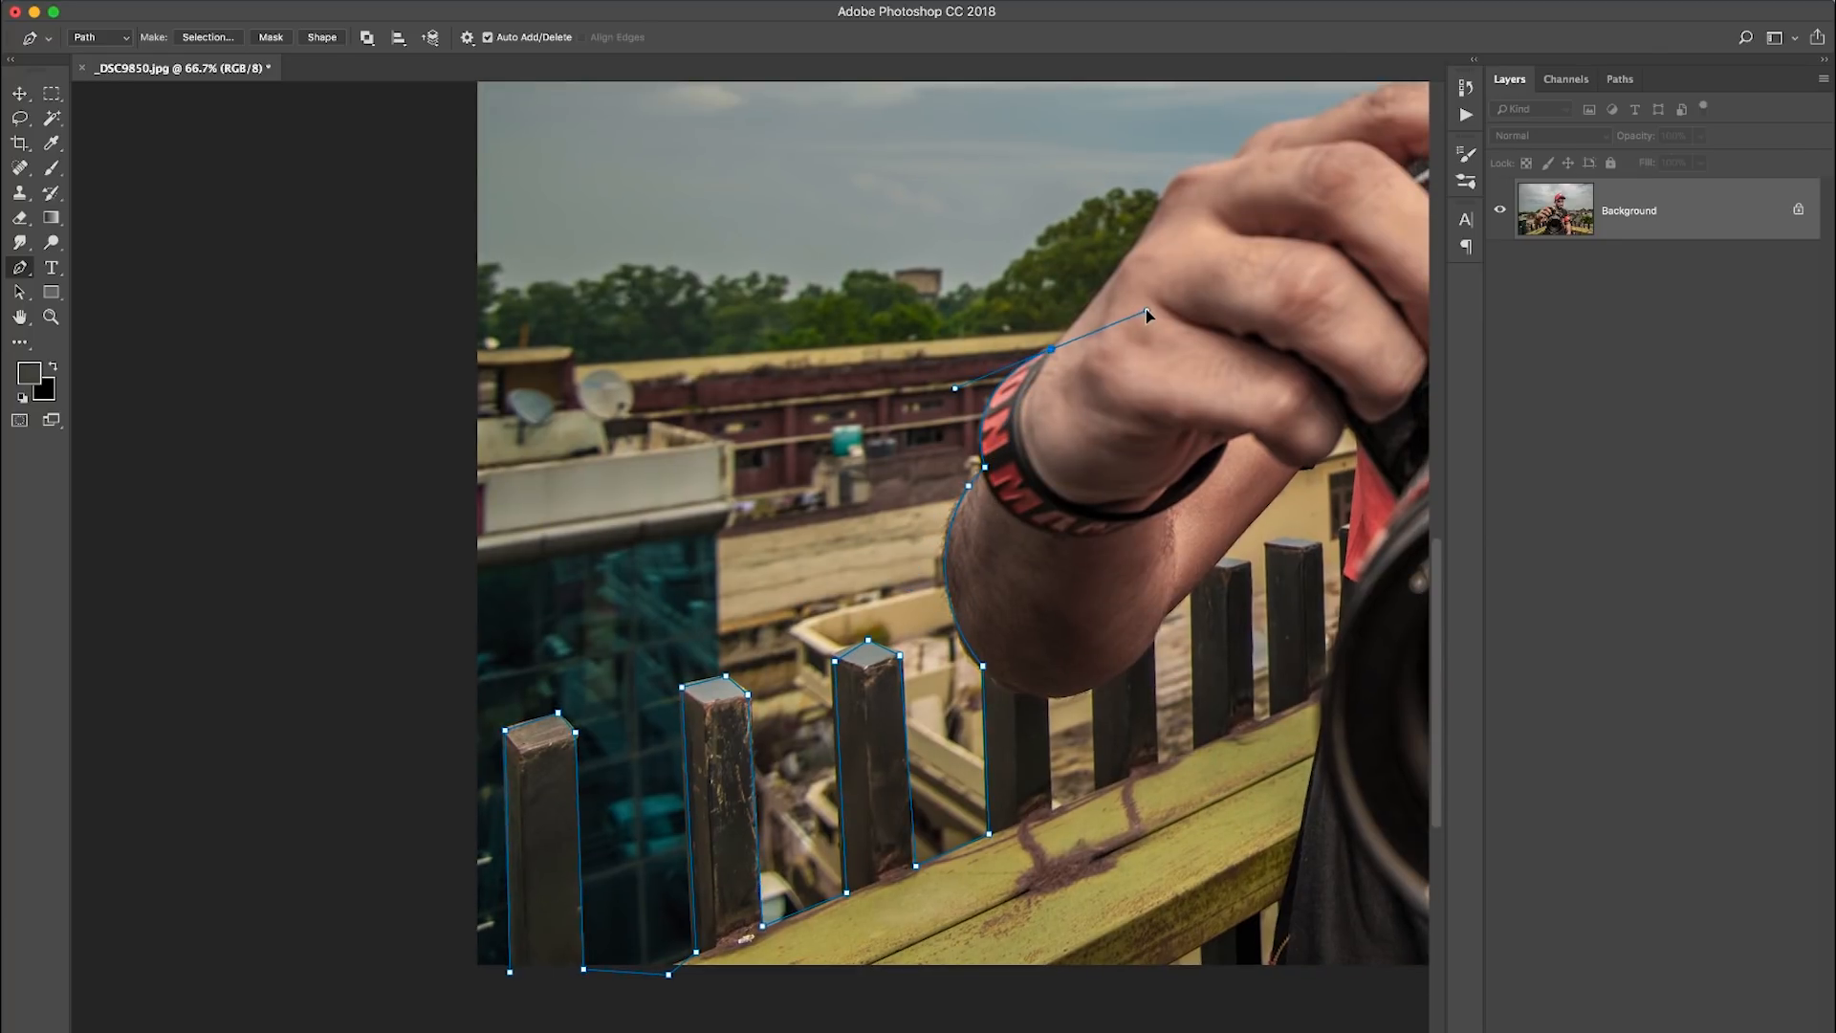
- Trace the Pen path along the back of the raised hand and over the fingers to the shirt collar
drag(1059, 366, 956, 537)
drag(1084, 404, 986, 533)
click(987, 523)
click(1048, 482)
mouse_move(1118, 478)
mouse_down()
mouse_move(844, 525)
mouse_move(818, 491)
mouse_up()
click(830, 514)
click(870, 496)
click(826, 476)
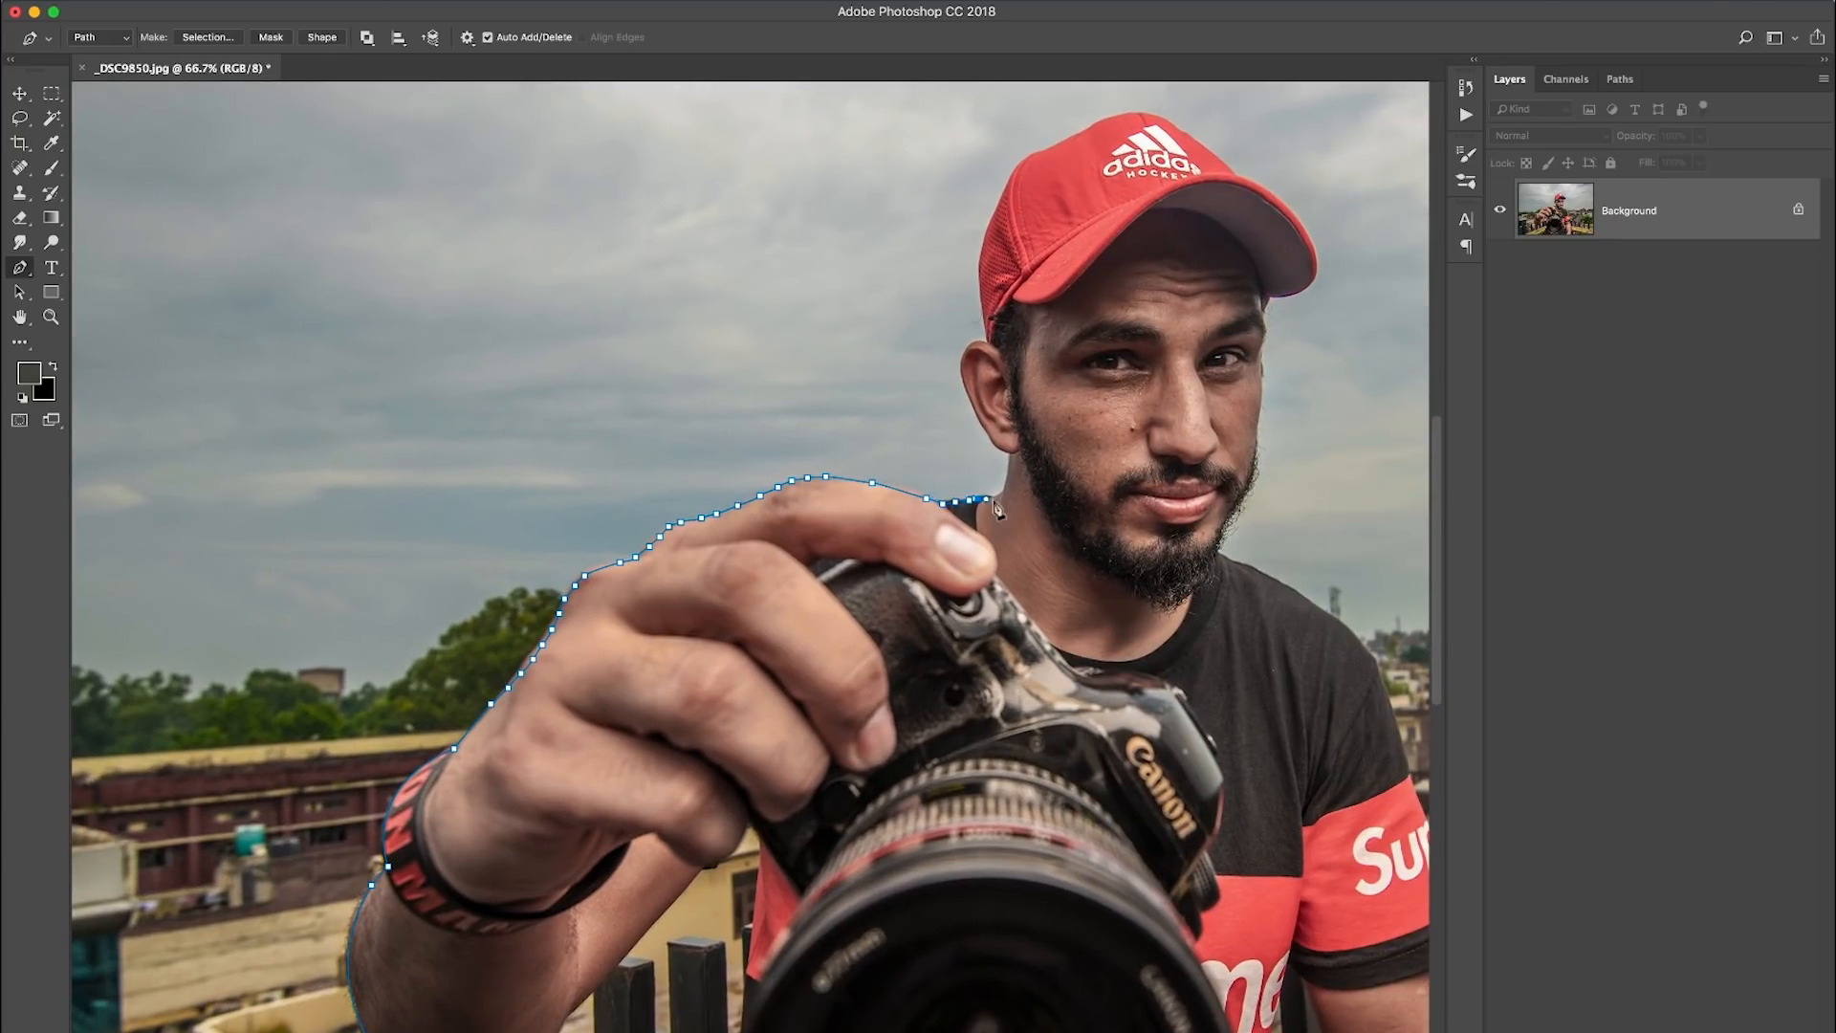
- Trace the Pen path up the neck, around the ear and onto the back edge of the cap
key(super+plus)
key(super+plus)
drag(1367, 315, 533, 658)
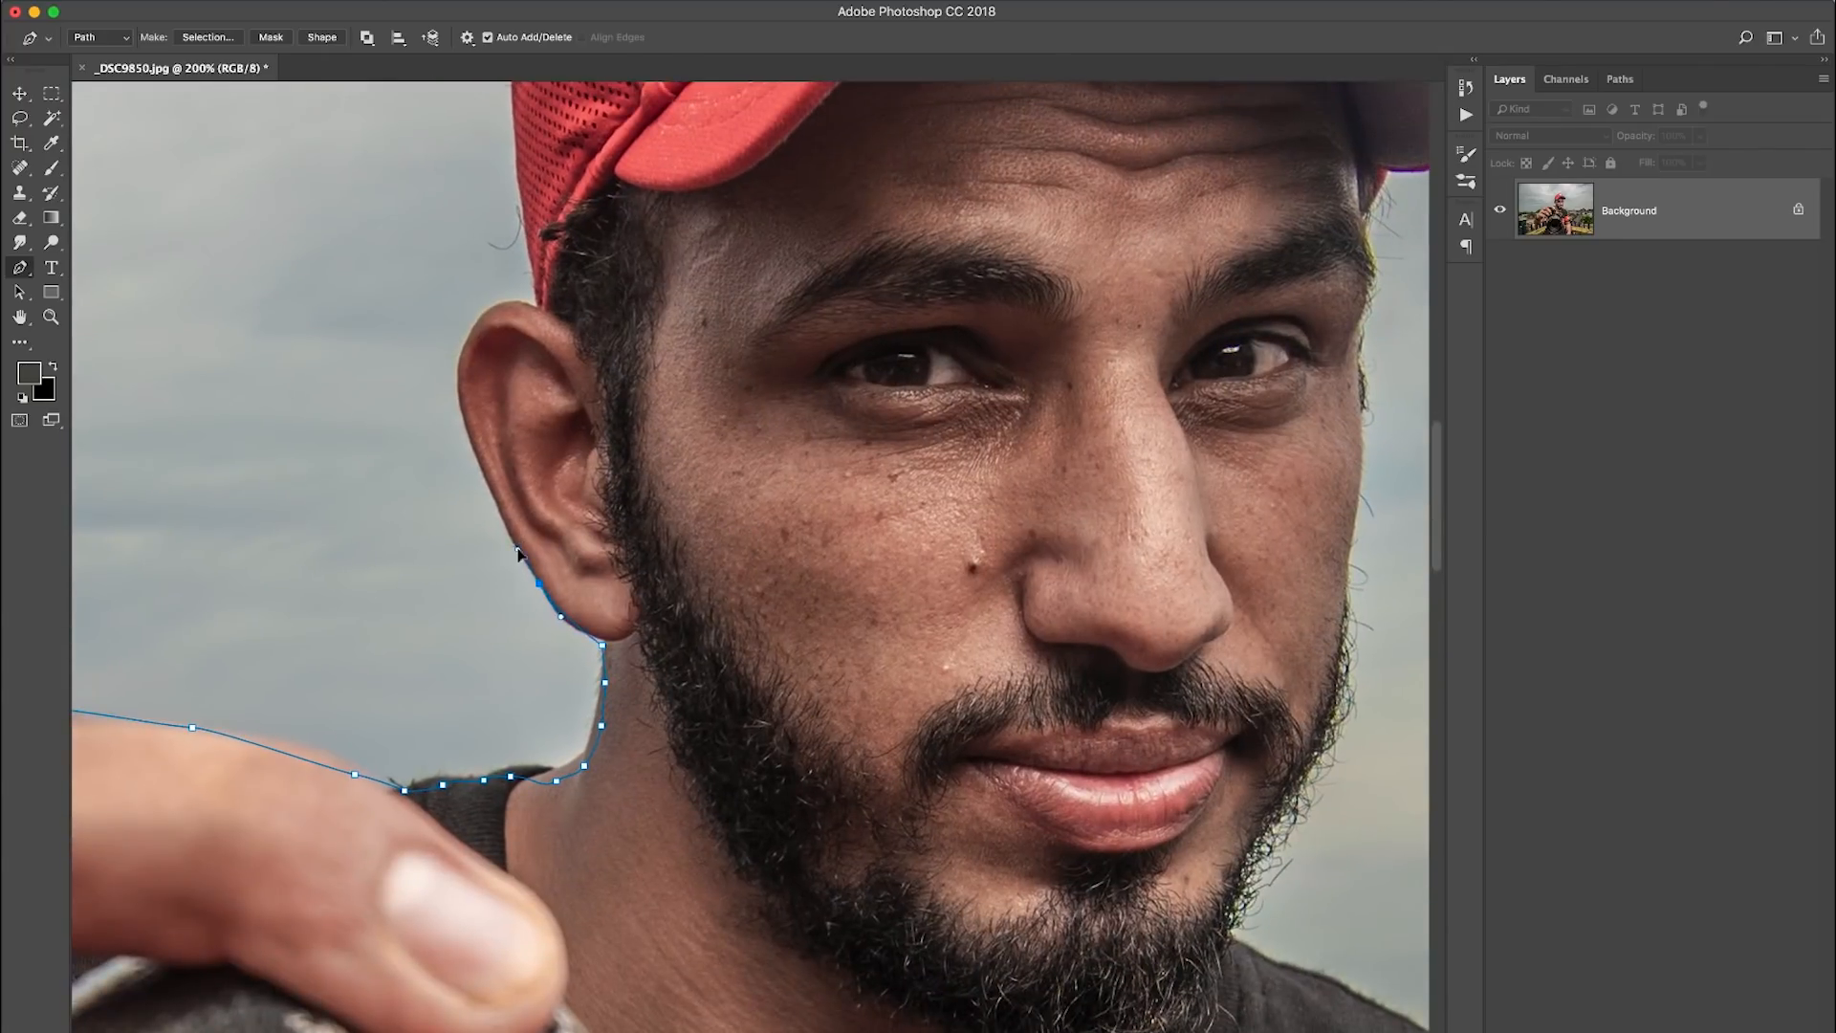
drag(541, 557, 585, 630)
click(558, 610)
click(548, 591)
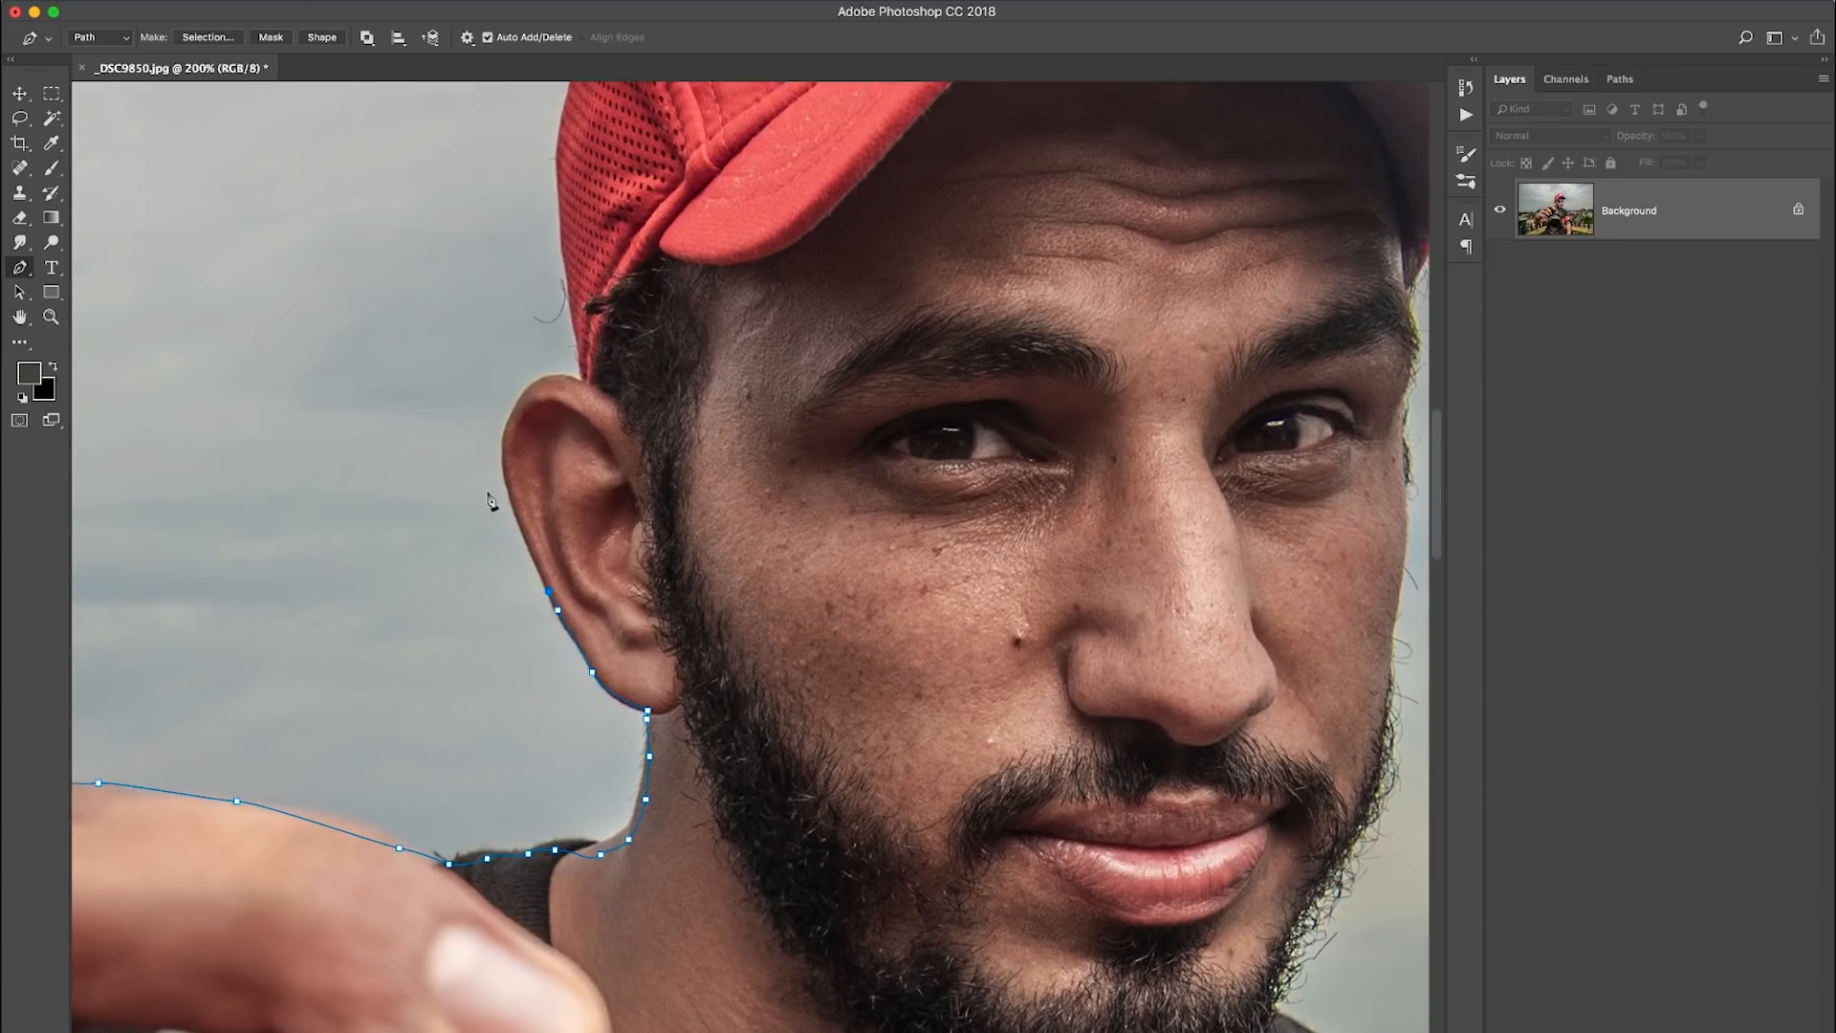
scroll(578, 388, up, 5)
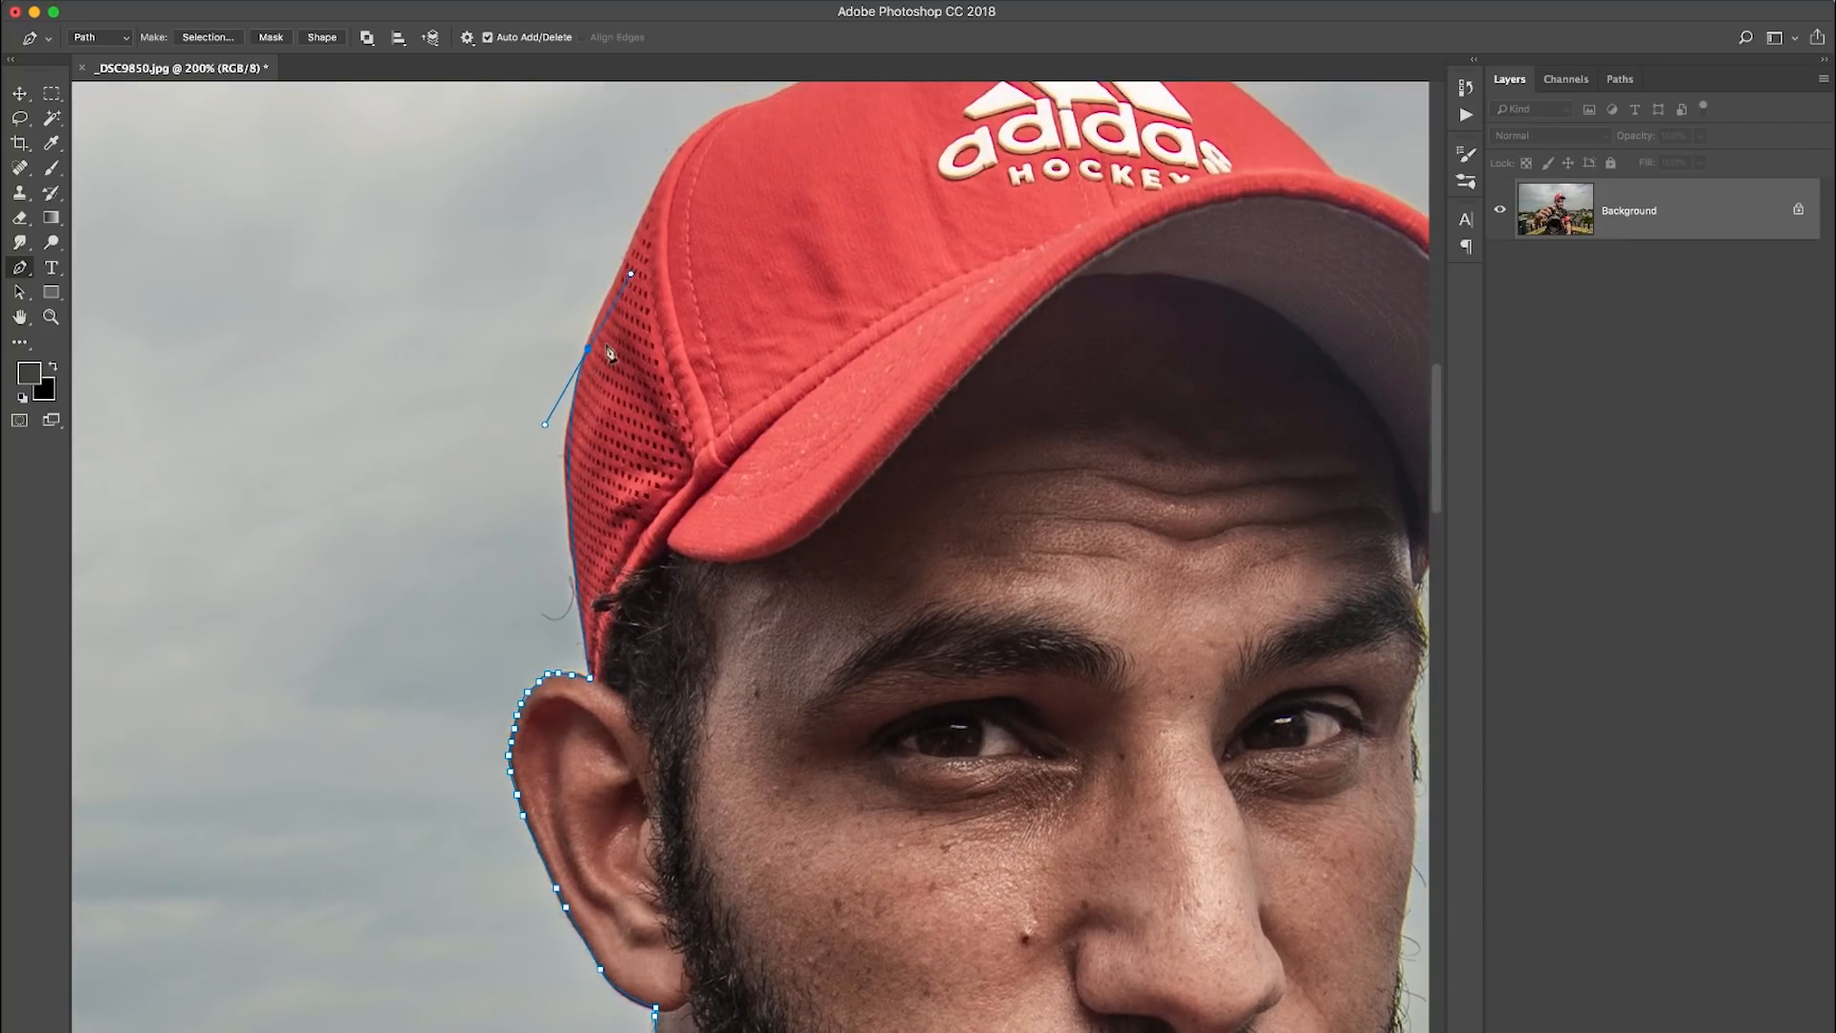
- Extend the Pen path over the crown of the red cap and around the outer edge of its brim
scroll(609, 354, up, 5)
drag(639, 420, 704, 523)
click(728, 484)
click(748, 465)
click(769, 452)
drag(797, 444, 759, 400)
drag(787, 421, 644, 338)
drag(835, 477, 875, 428)
mouse_move(881, 470)
mouse_down()
mouse_move(856, 538)
mouse_move(879, 487)
mouse_up()
alt+click(881, 469)
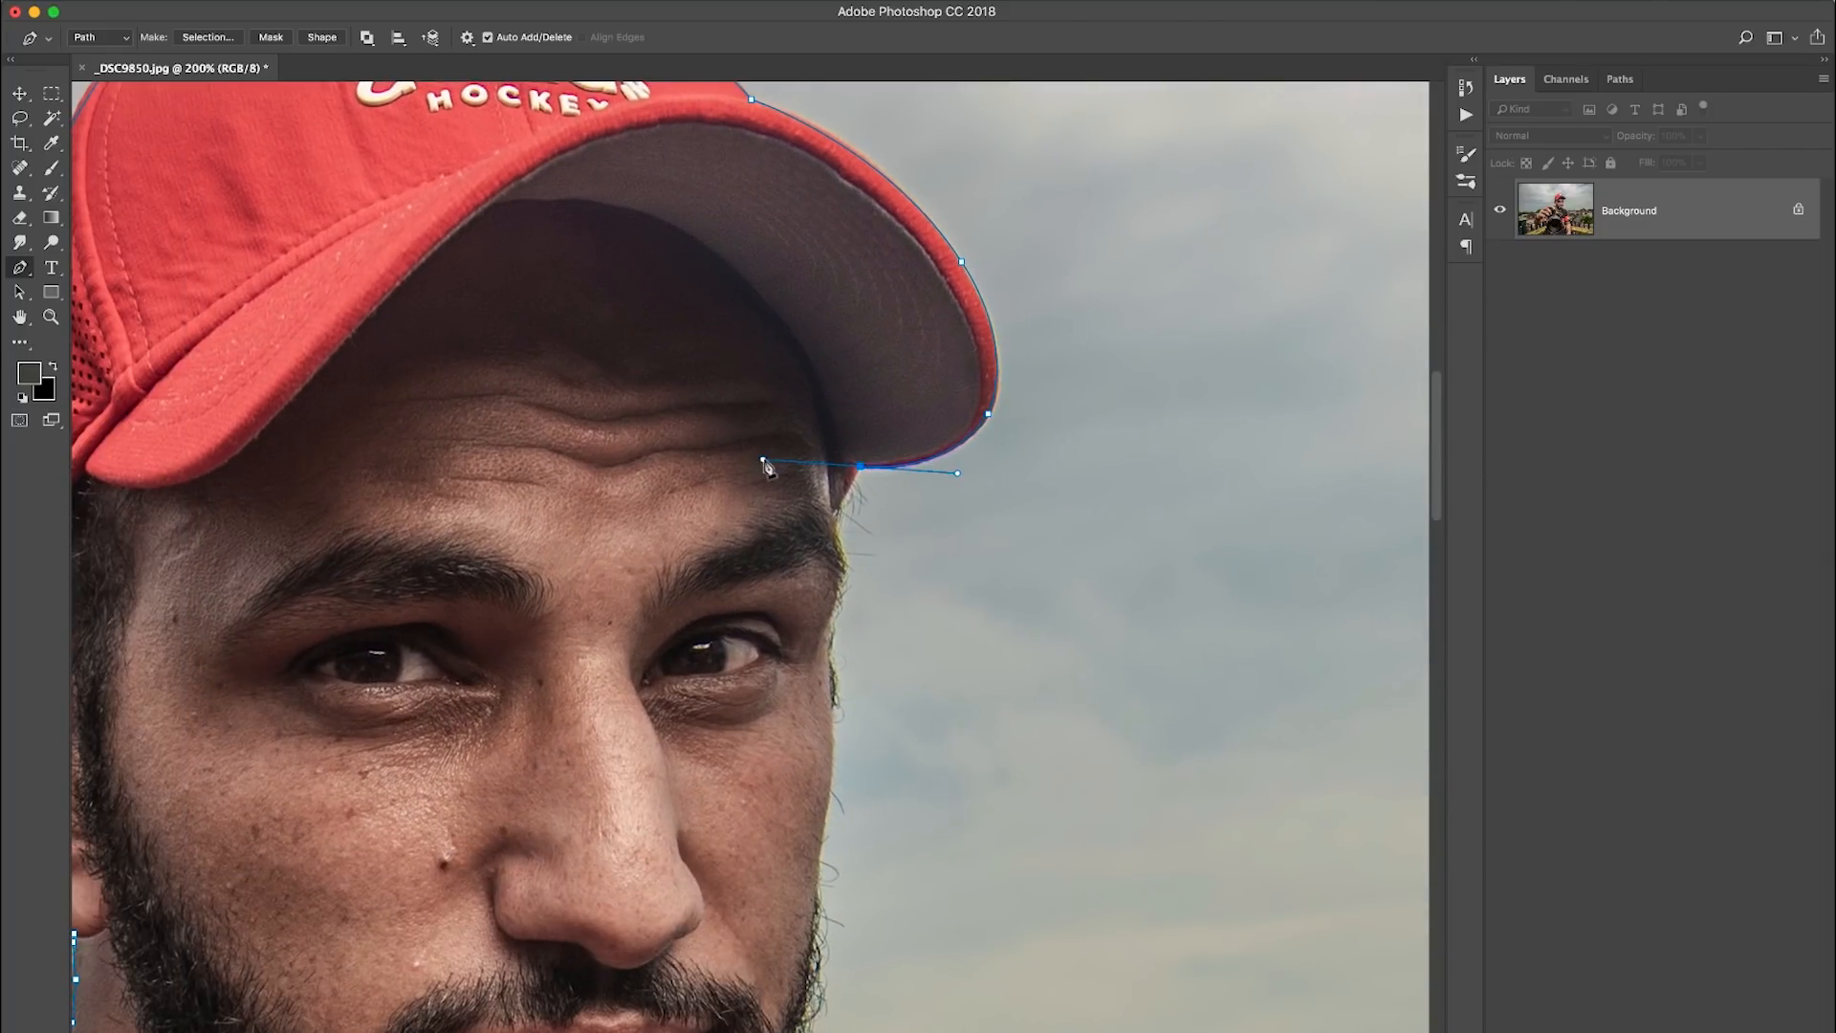
- Trace the Pen path from the brim down the temple, cheek and outer edge of the beard
click(839, 528)
drag(843, 570, 819, 449)
drag(809, 573, 788, 435)
click(802, 413)
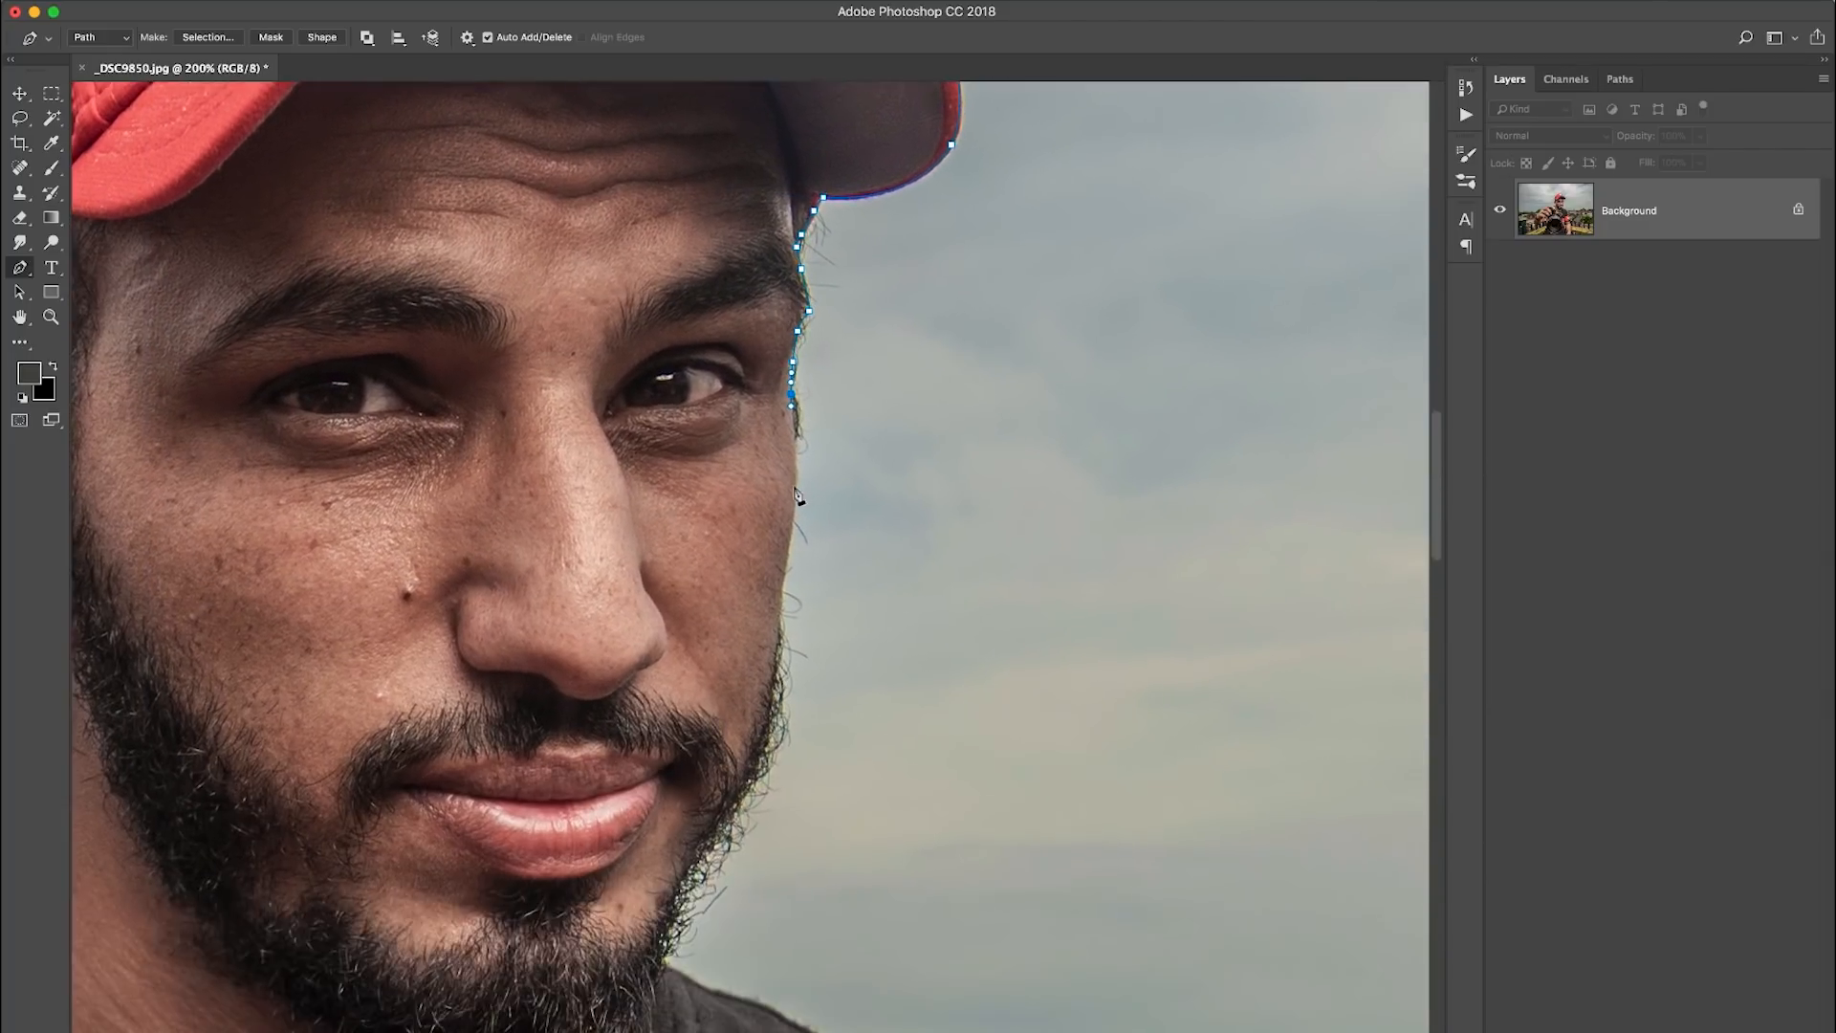
drag(791, 536, 795, 415)
click(773, 529)
drag(770, 612, 756, 502)
click(728, 583)
drag(703, 631, 746, 491)
- Extend the Pen path along the shoulder and down the black upper sleeve to its red band
drag(696, 576, 650, 470)
drag(718, 492, 758, 455)
drag(875, 555, 712, 435)
drag(750, 433, 763, 445)
drag(856, 590, 863, 611)
drag(892, 726, 687, 385)
drag(732, 525, 743, 571)
drag(793, 651, 698, 369)
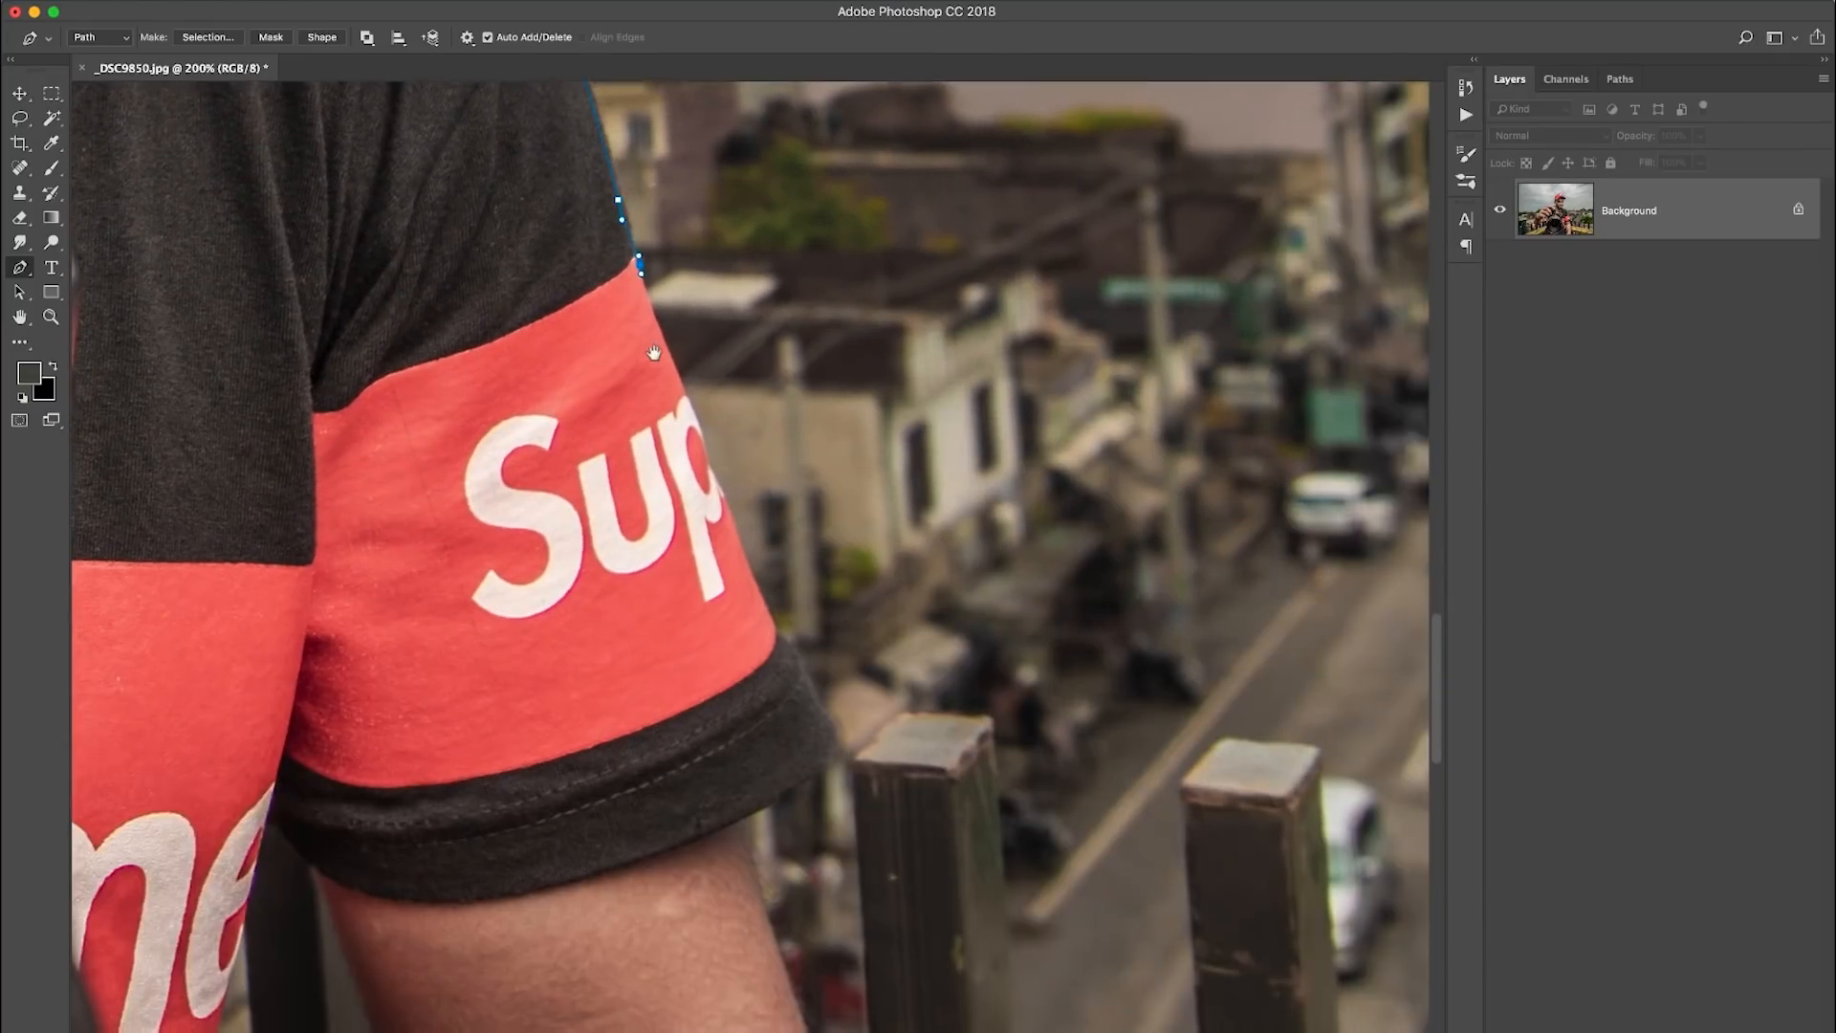
- Trace the Pen path along the lower sleeve, cuff and bare arm, and around the first fence post beside it
drag(743, 552, 765, 601)
drag(770, 641, 660, 425)
click(678, 426)
mouse_move(708, 498)
mouse_down()
mouse_move(741, 416)
mouse_move(679, 414)
mouse_move(629, 271)
mouse_move(706, 531)
mouse_up()
click(707, 501)
drag(731, 626, 735, 641)
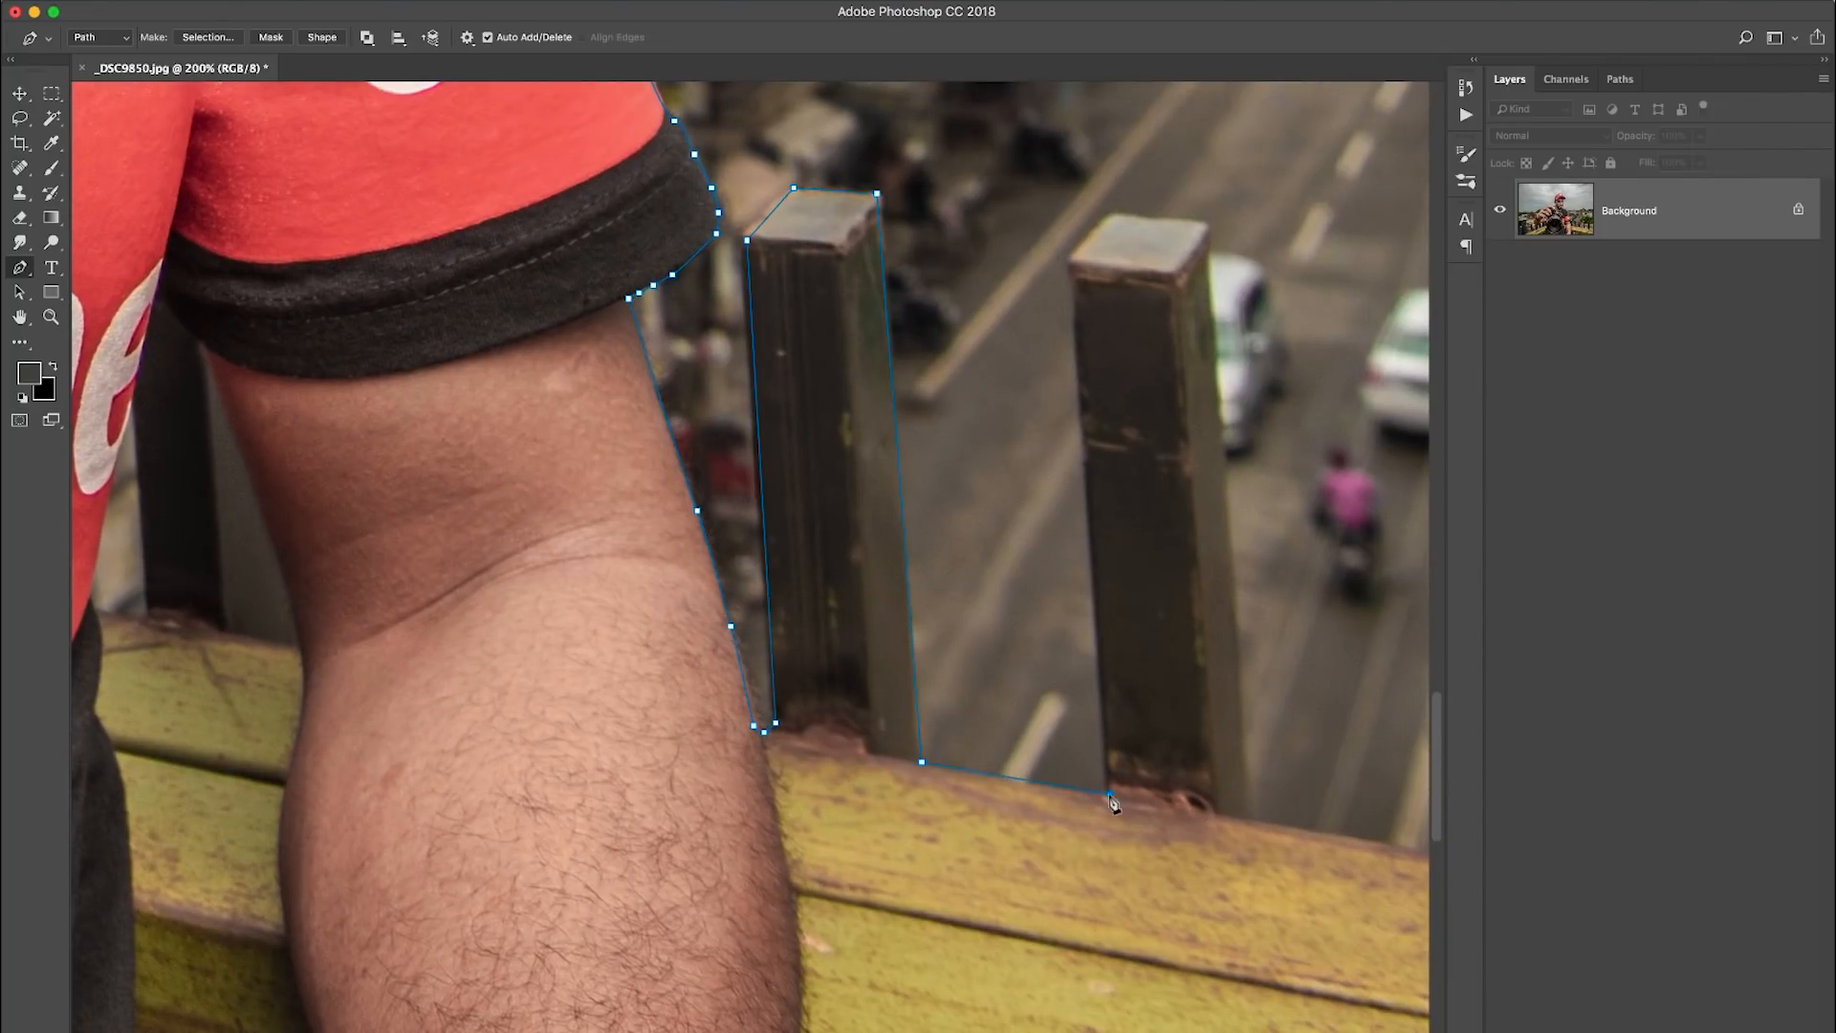
- Outline the second and third fence posts beyond the lowered arm with the Pen path, following the rail between them
click(1203, 230)
drag(1261, 784, 755, 700)
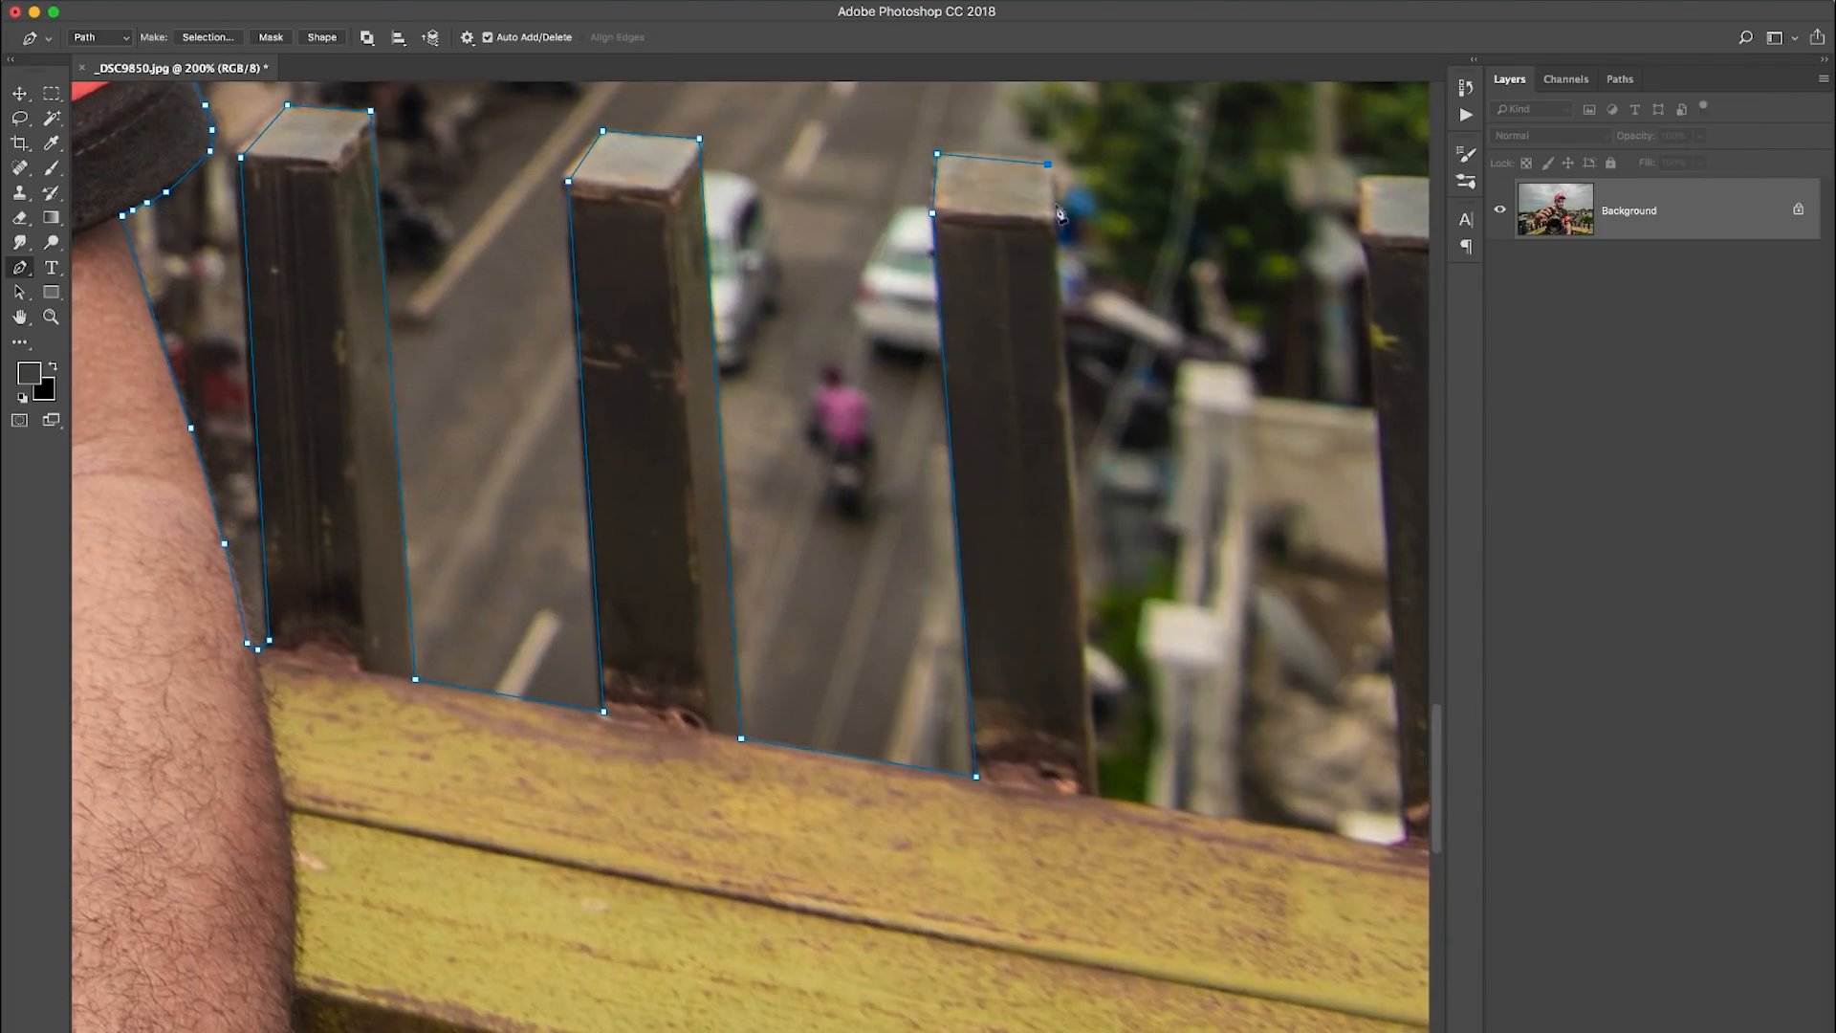
click(1051, 230)
drag(1097, 628, 1037, 517)
click(1037, 685)
click(1349, 735)
- Outline the fourth fence post beyond the arm and carry the Pen path along the rail to the fifth post's base
drag(1252, 425, 839, 548)
click(892, 246)
click(890, 217)
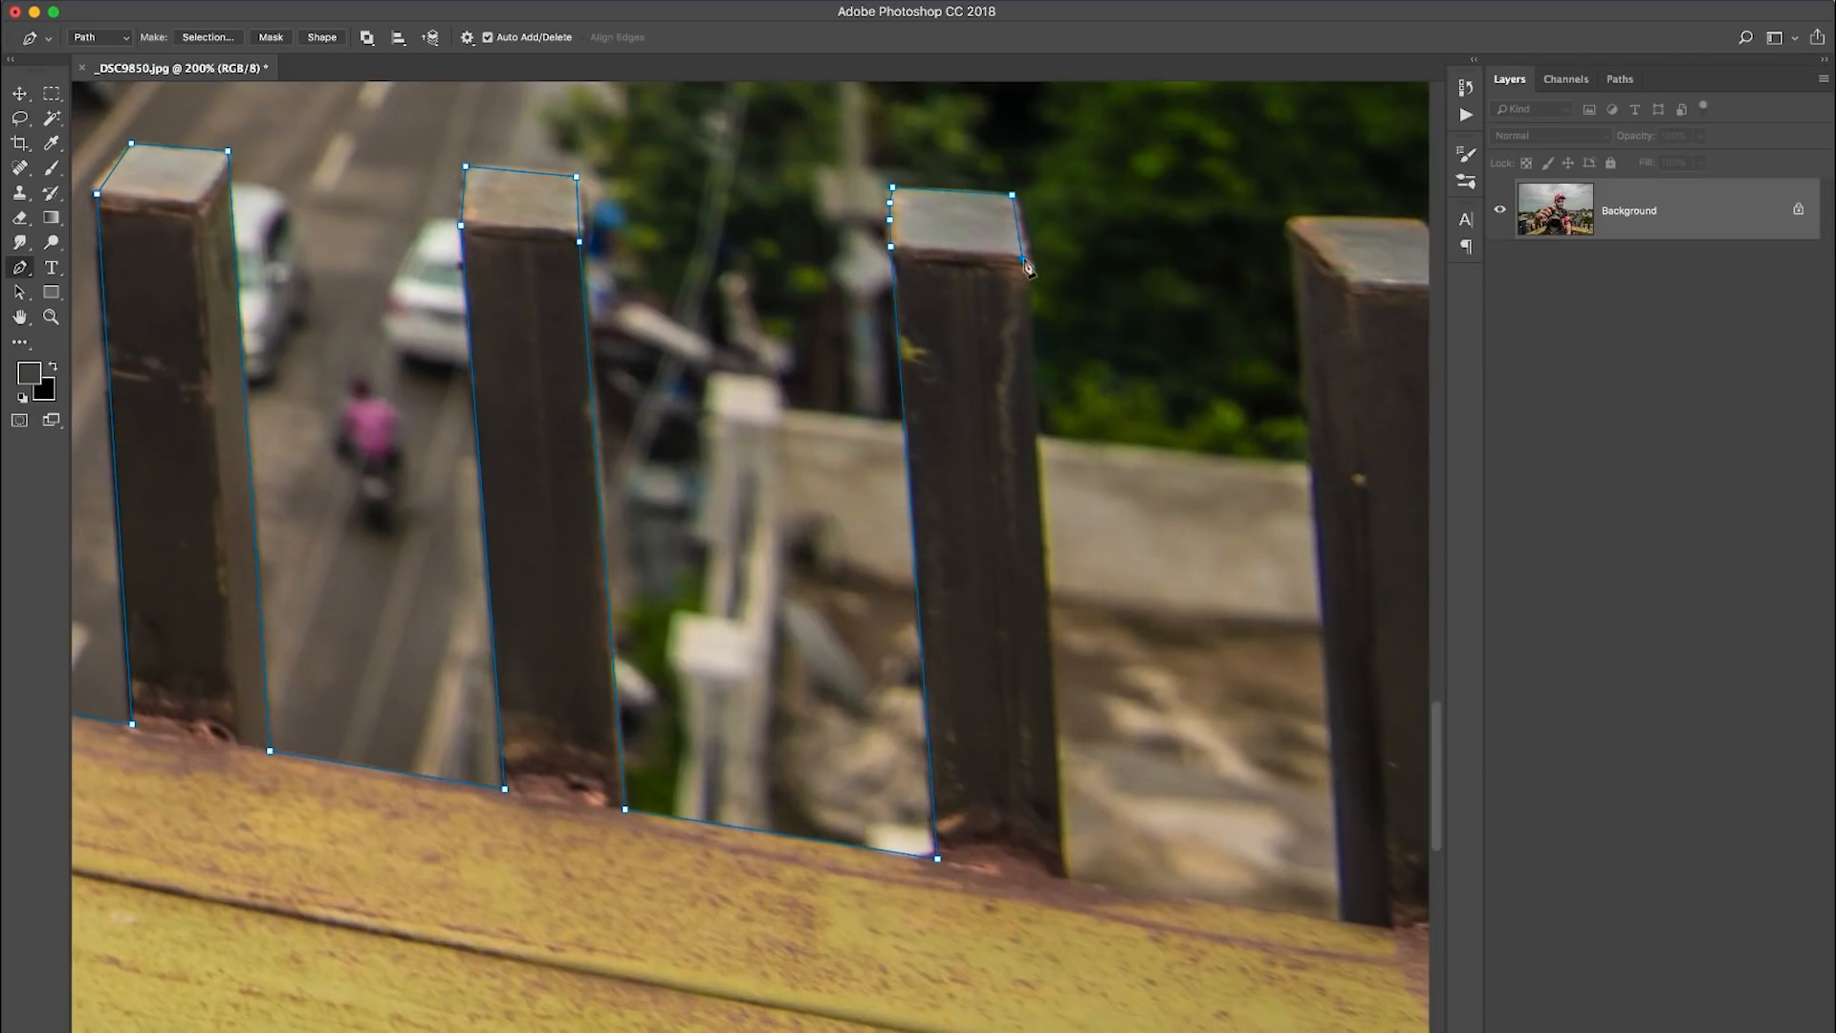
click(1063, 880)
drag(1154, 866, 701, 664)
click(890, 718)
- Outline the fifth fence post and the last post at the image edge with the Pen path
drag(897, 368, 928, 661)
click(862, 324)
drag(872, 314, 880, 310)
click(900, 310)
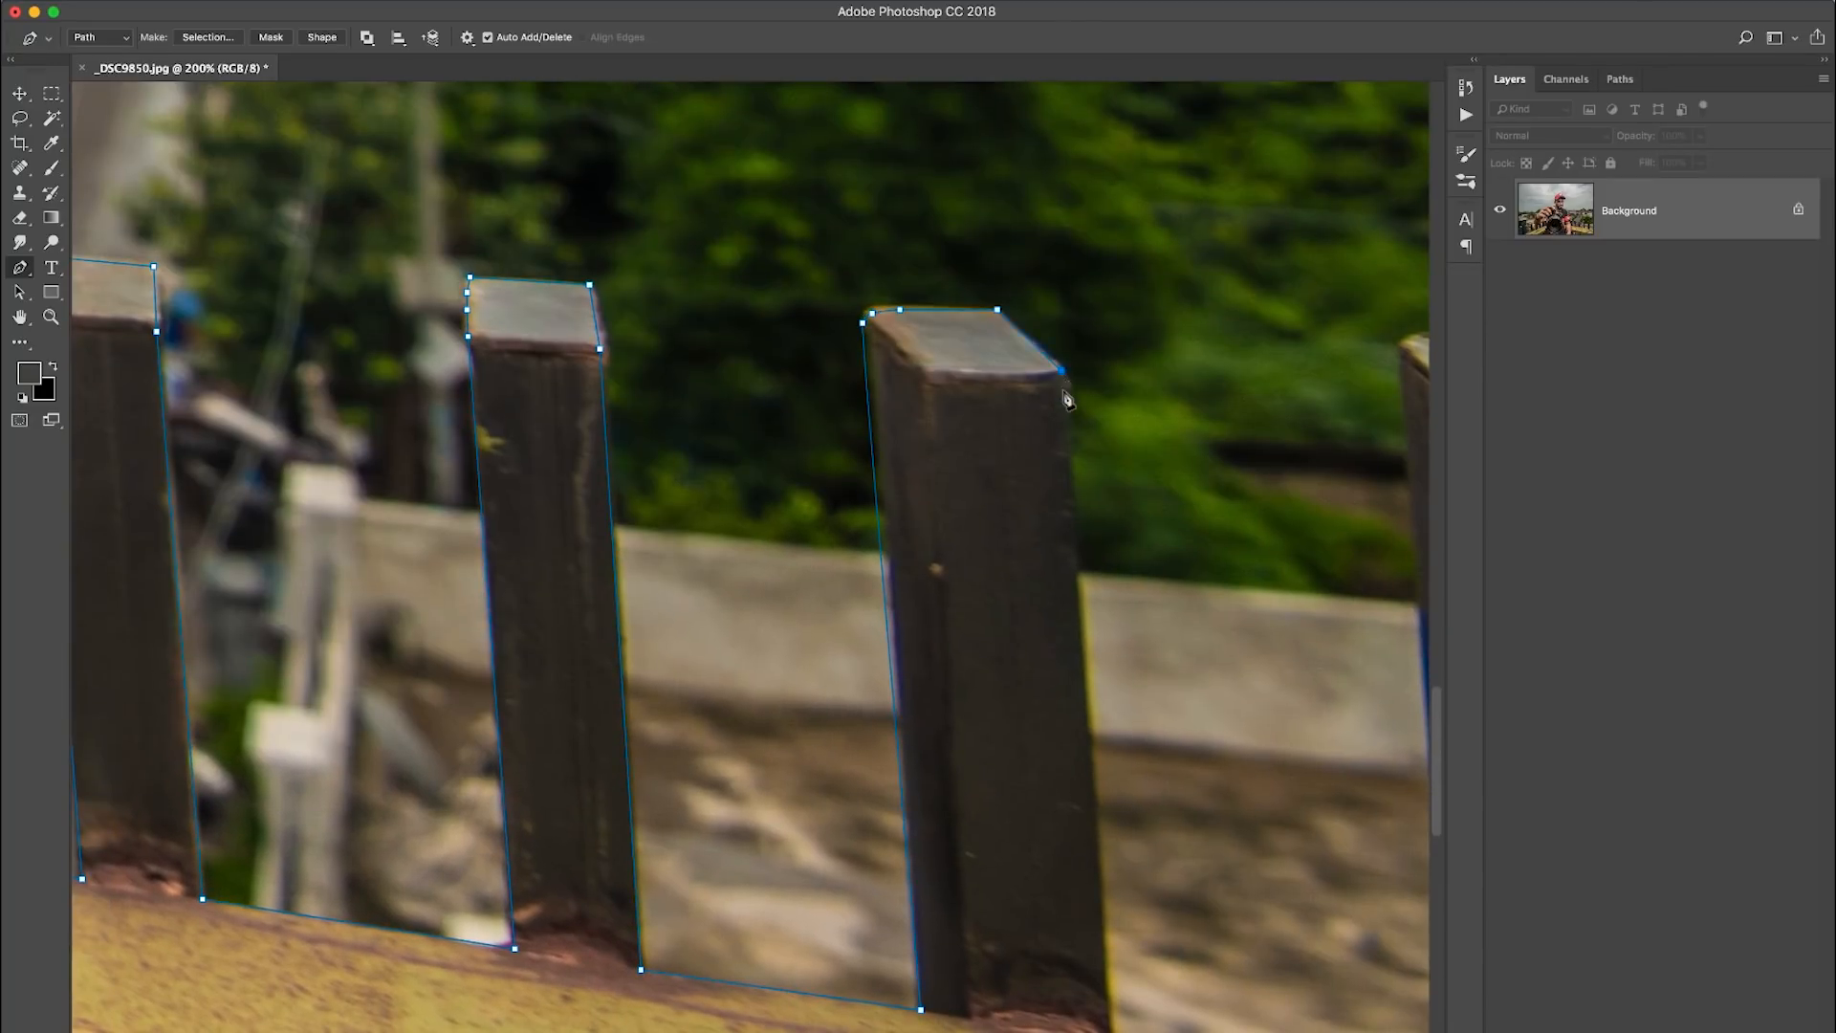
drag(1105, 861, 801, 437)
drag(1122, 299, 1051, 662)
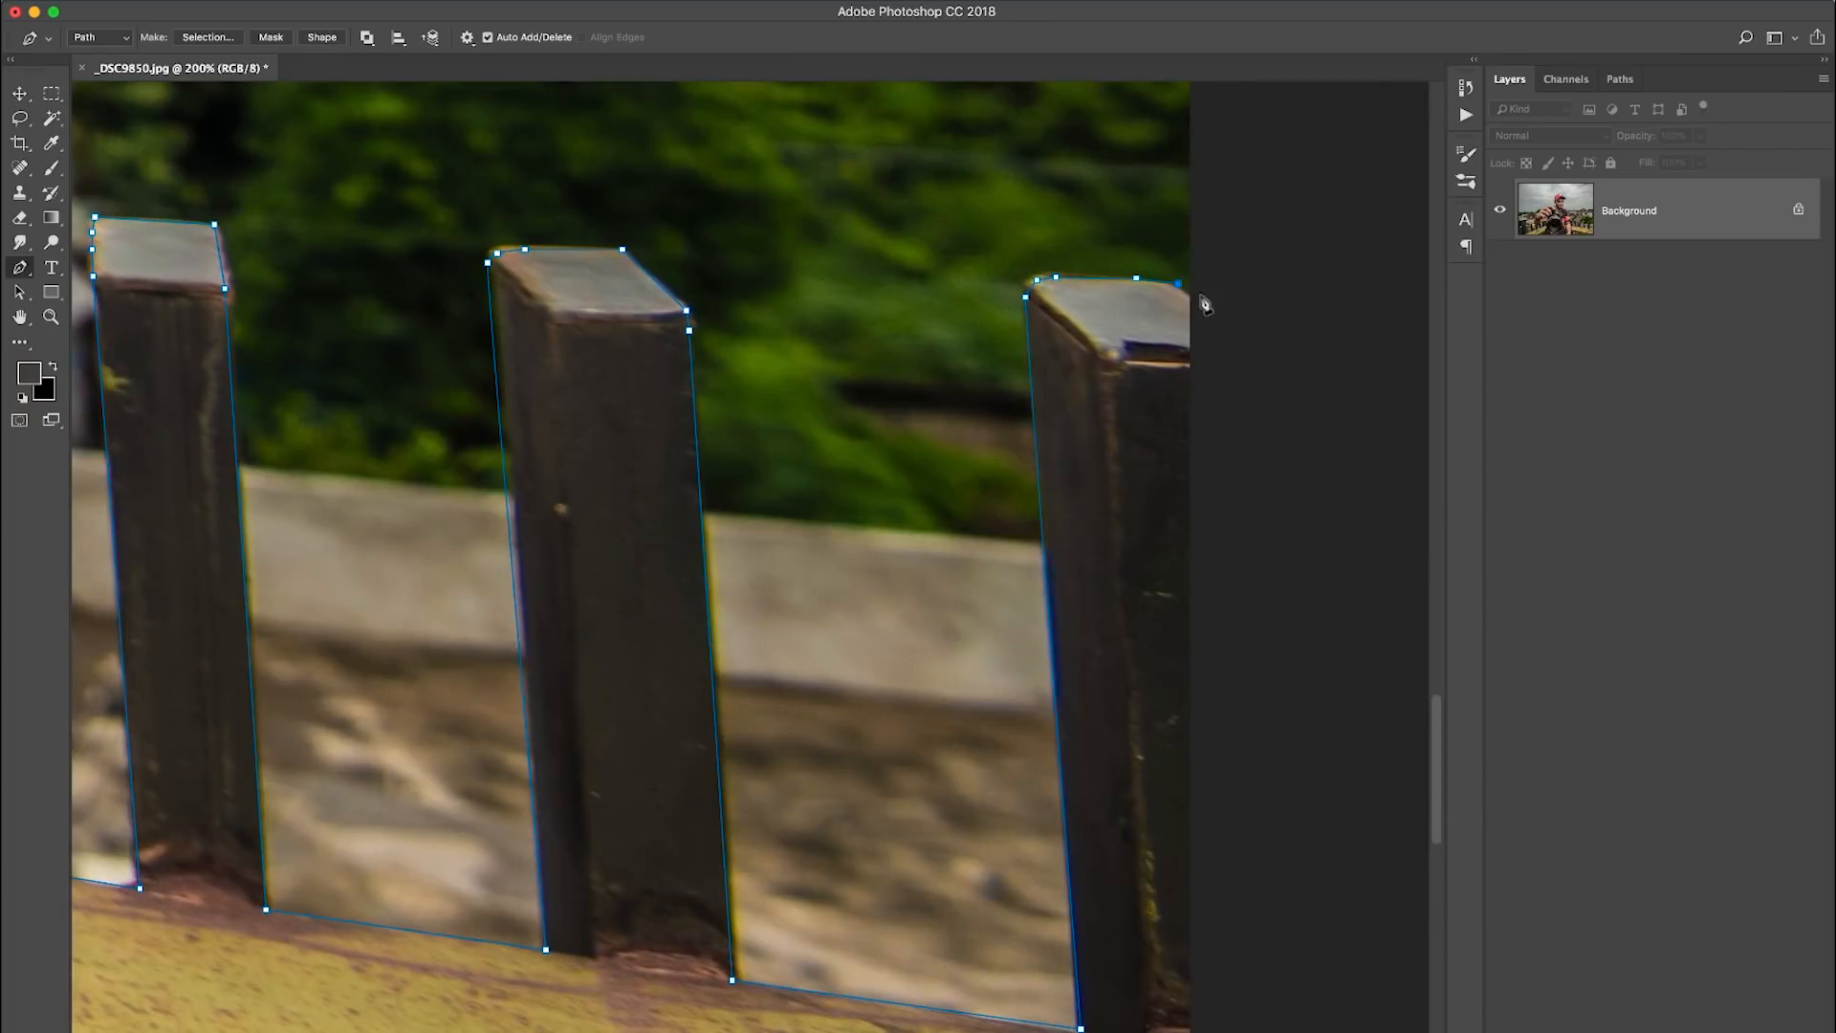
- Close the Pen path by running it outside the canvas below the image and back to its starting point
key(super+0)
key(super+minus)
key(super+minus)
click(1270, 949)
drag(1170, 960, 1136, 960)
click(274, 970)
click(324, 872)
- Convert the path to a new selection with a 0.5-pixel feather and mask out the background with it
right_click(747, 646)
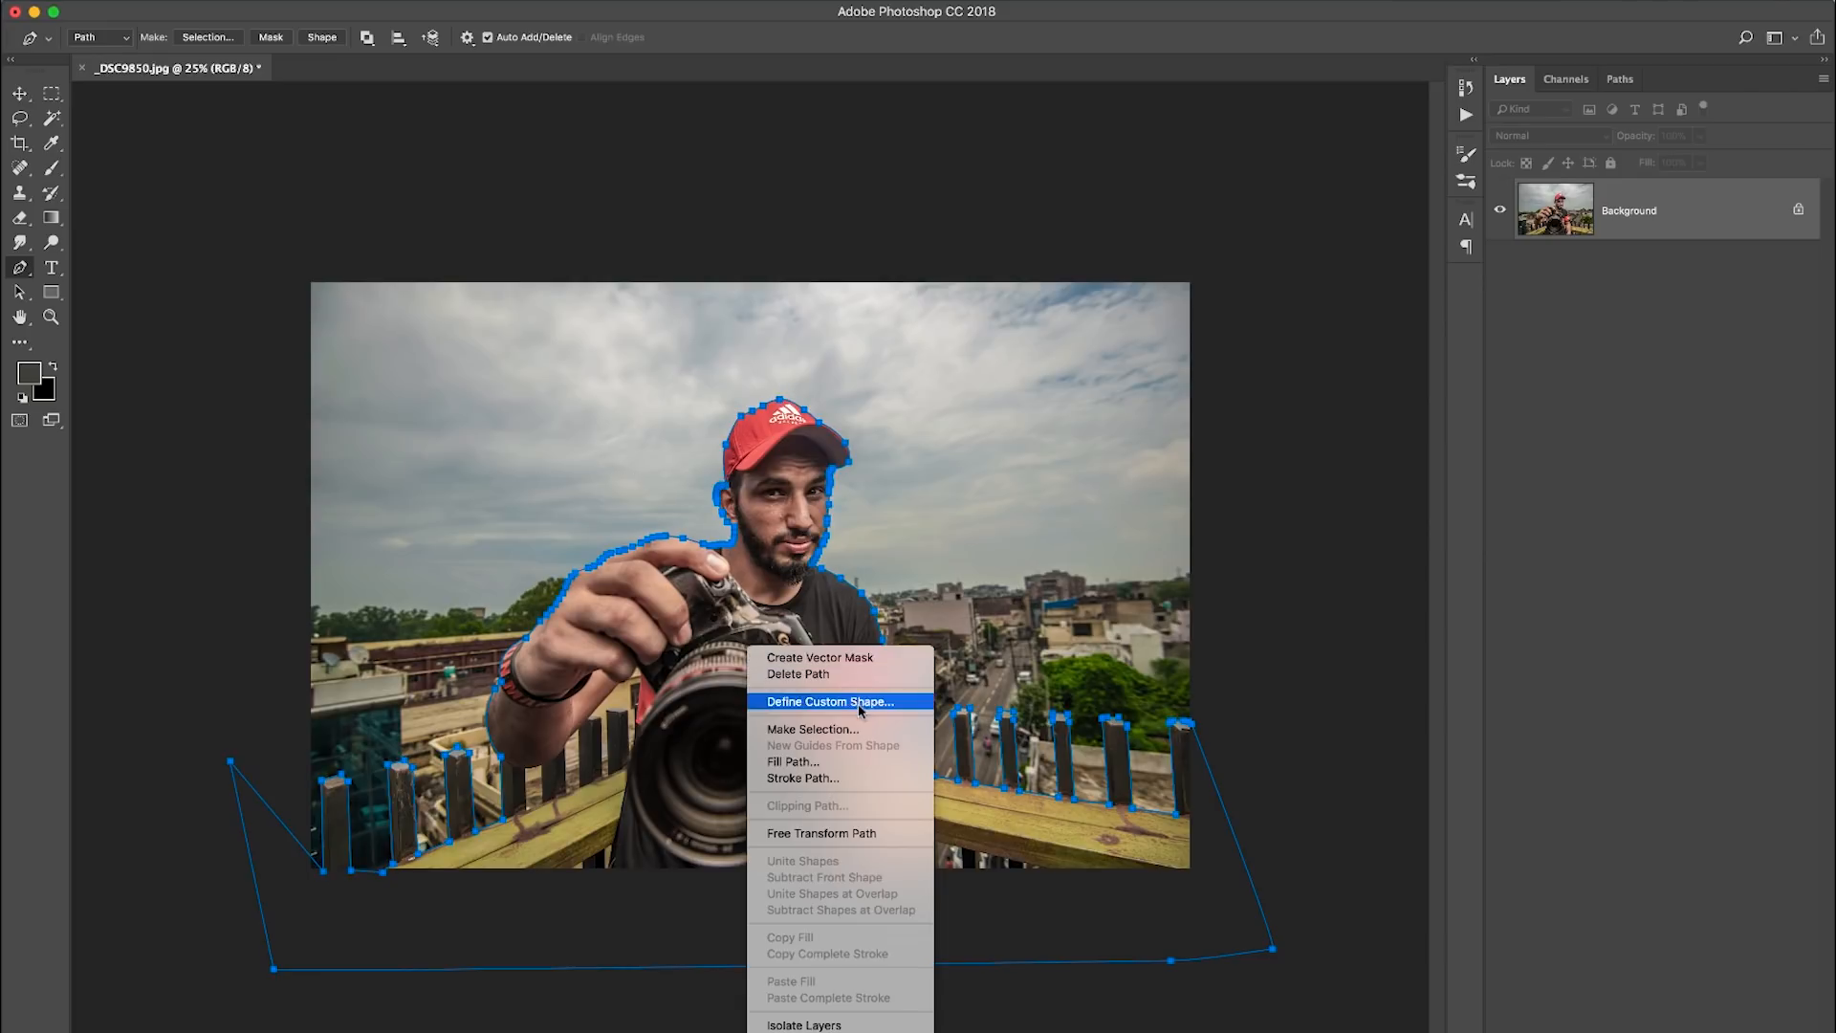
click(859, 731)
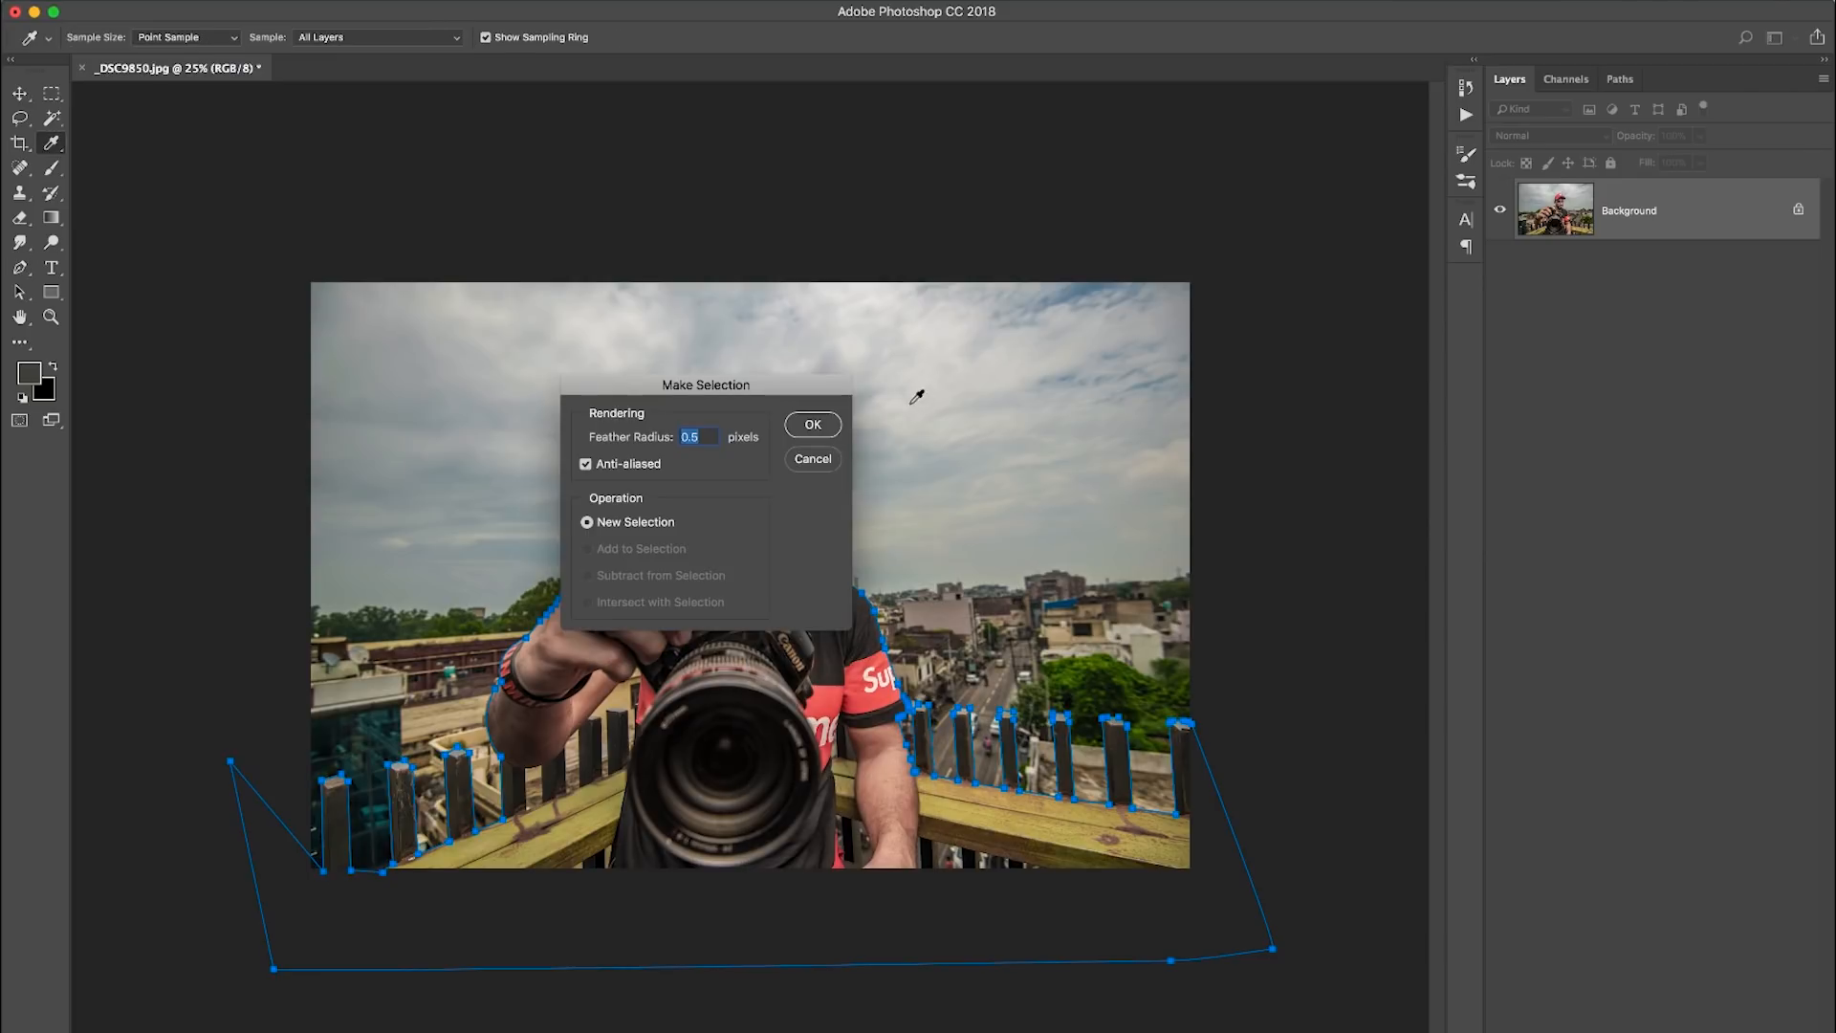
key(Return)
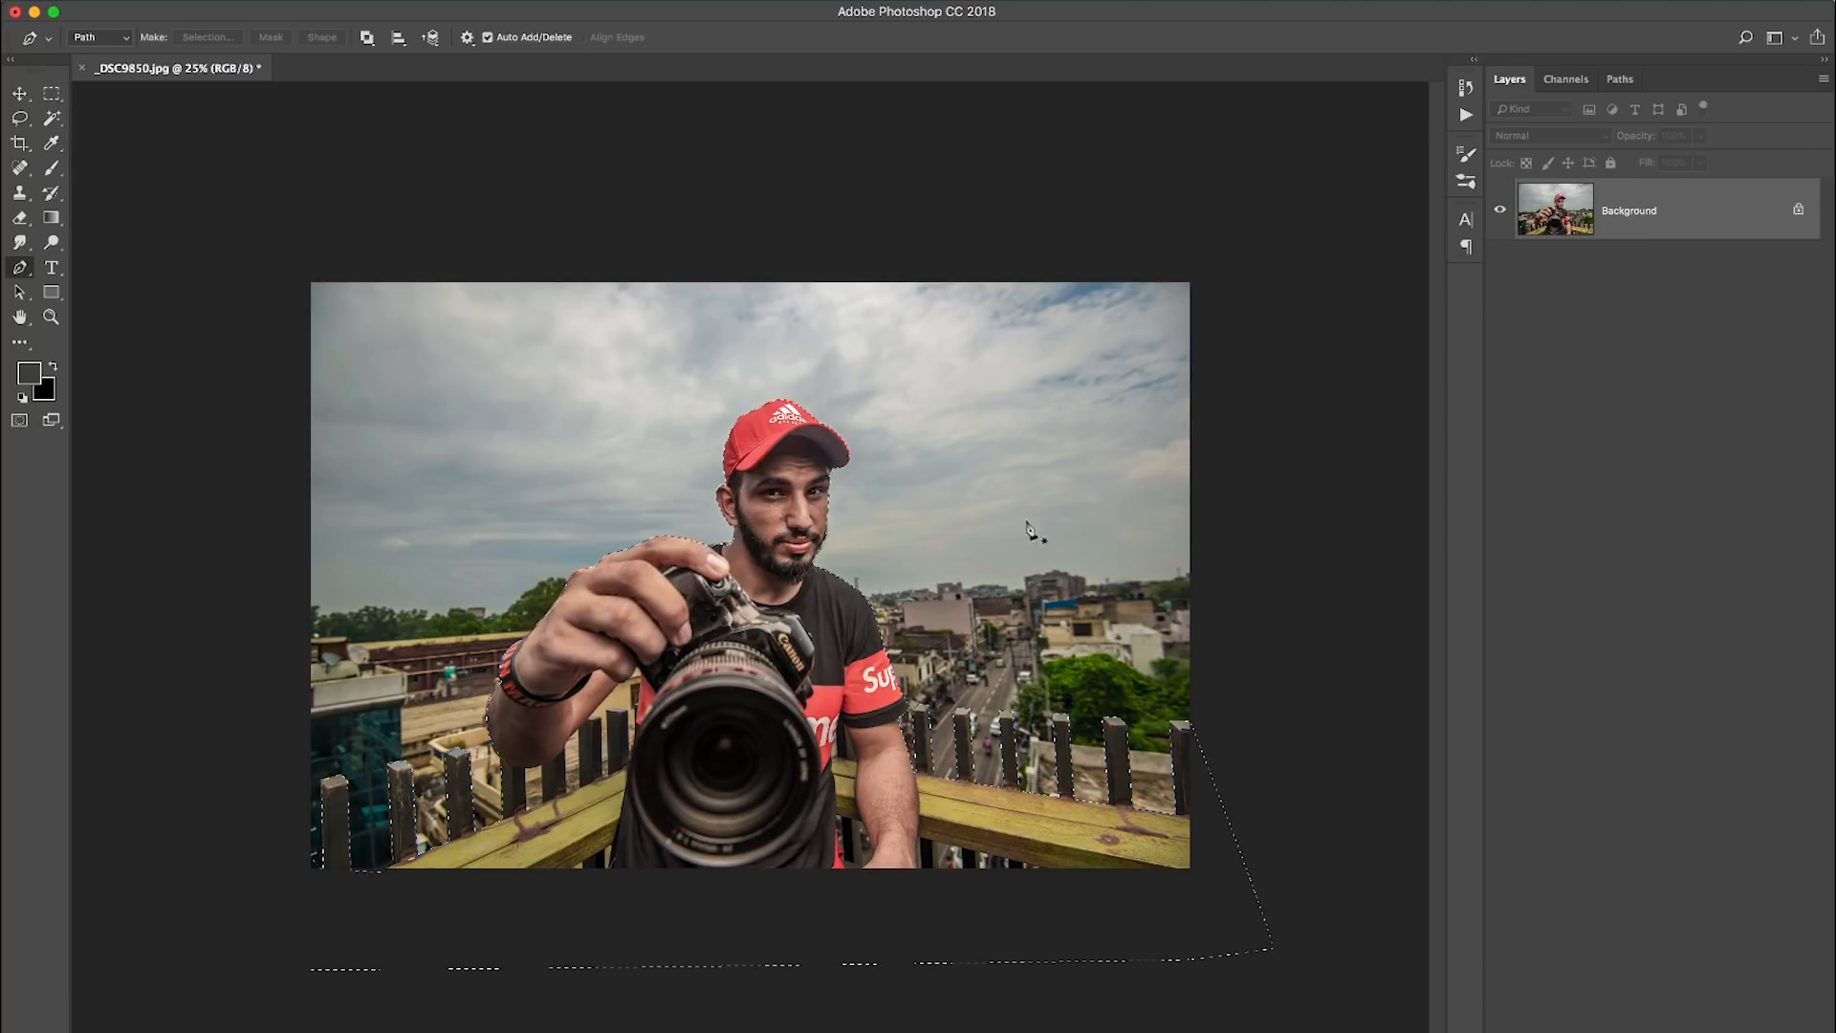
click(1590, 998)
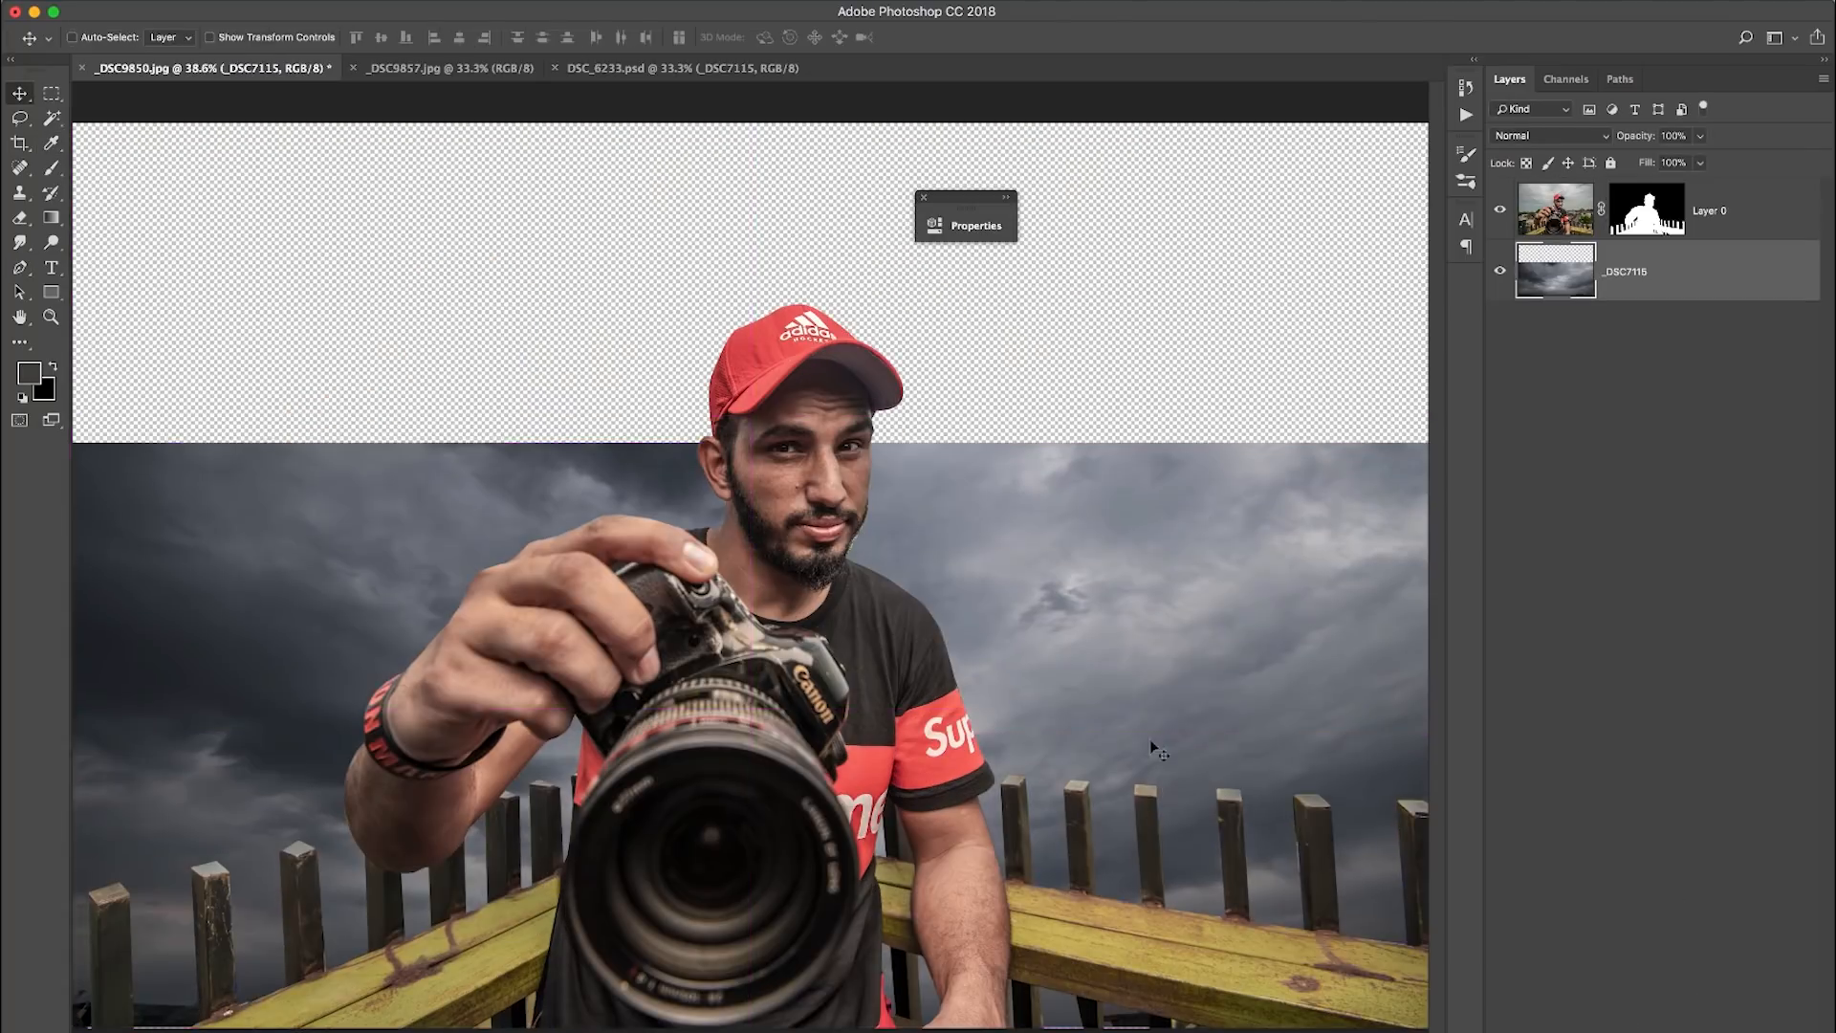
- Place the stormy sky image _DSC7115 beneath the cut-out and stretch it to about 115% width and 159% height
drag(783, 442, 1267, 270)
drag(634, 512, 579, 519)
drag(1246, 295, 1264, 276)
click(886, 37)
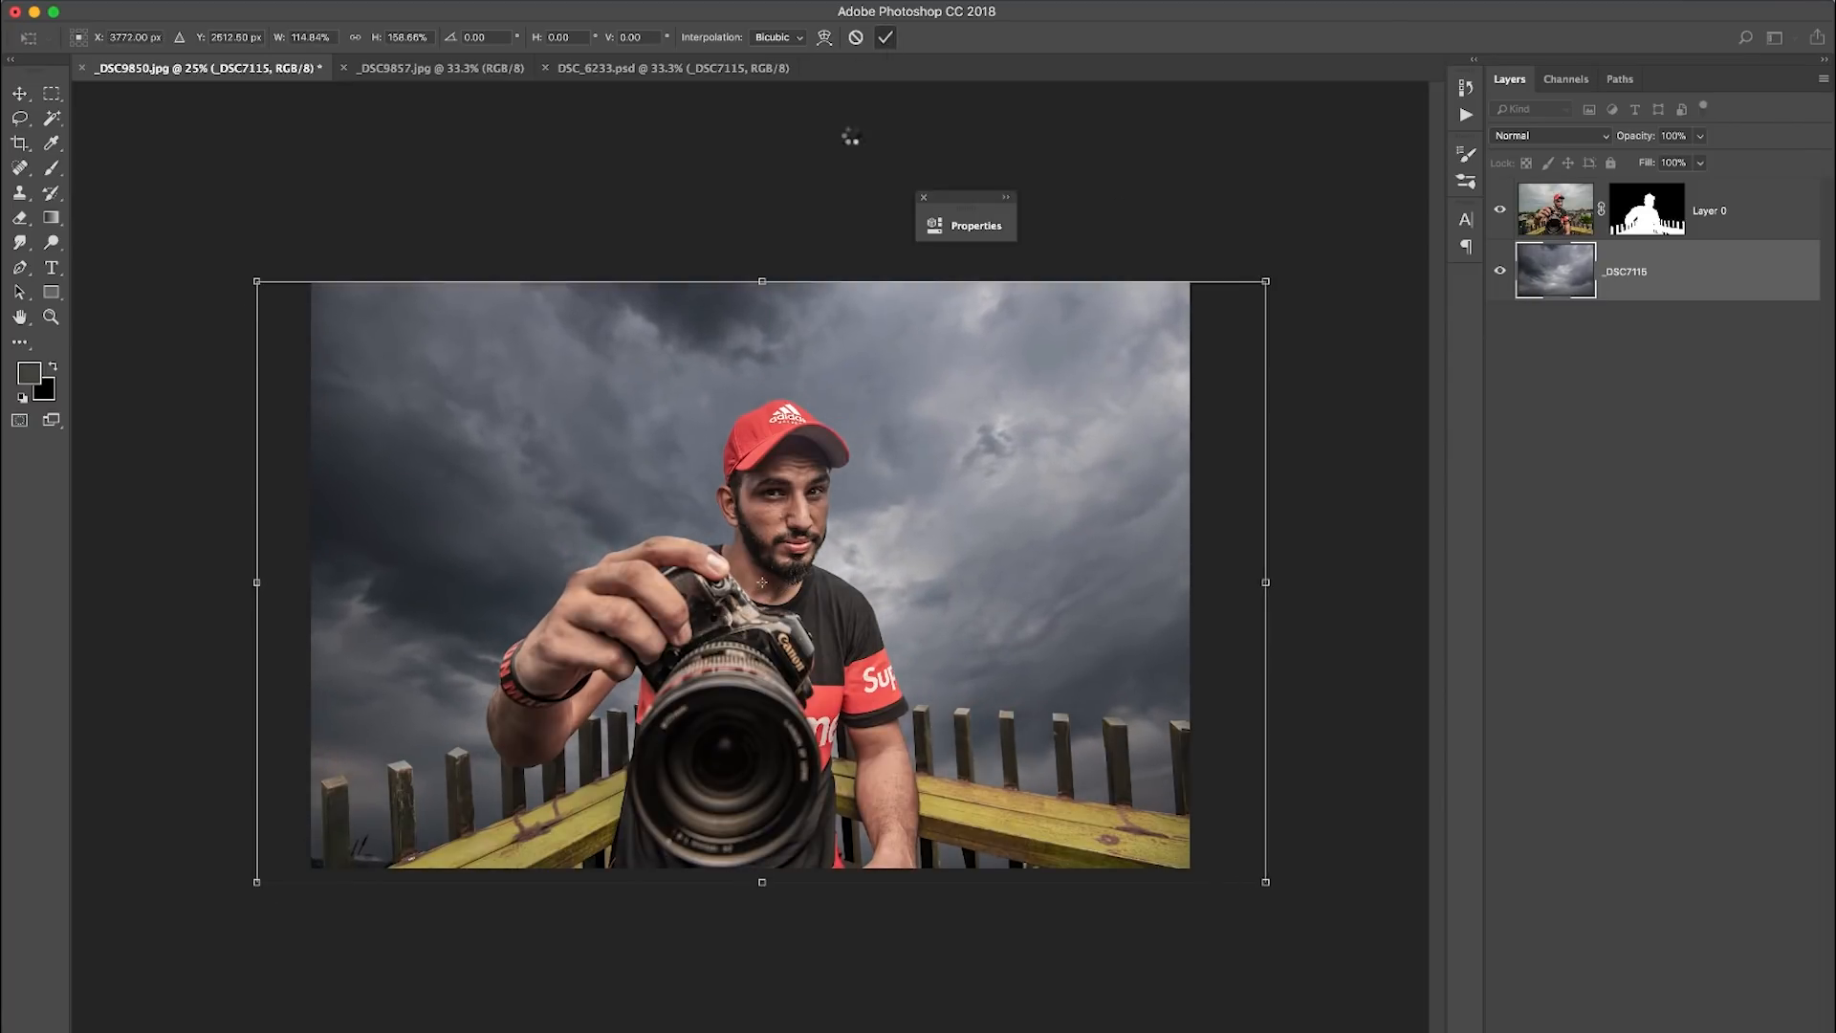
- Duplicate the cut-out subject layer and set a soft round Mixer Brush to 100 px without sampling all layers
key(super+0)
key(super+j)
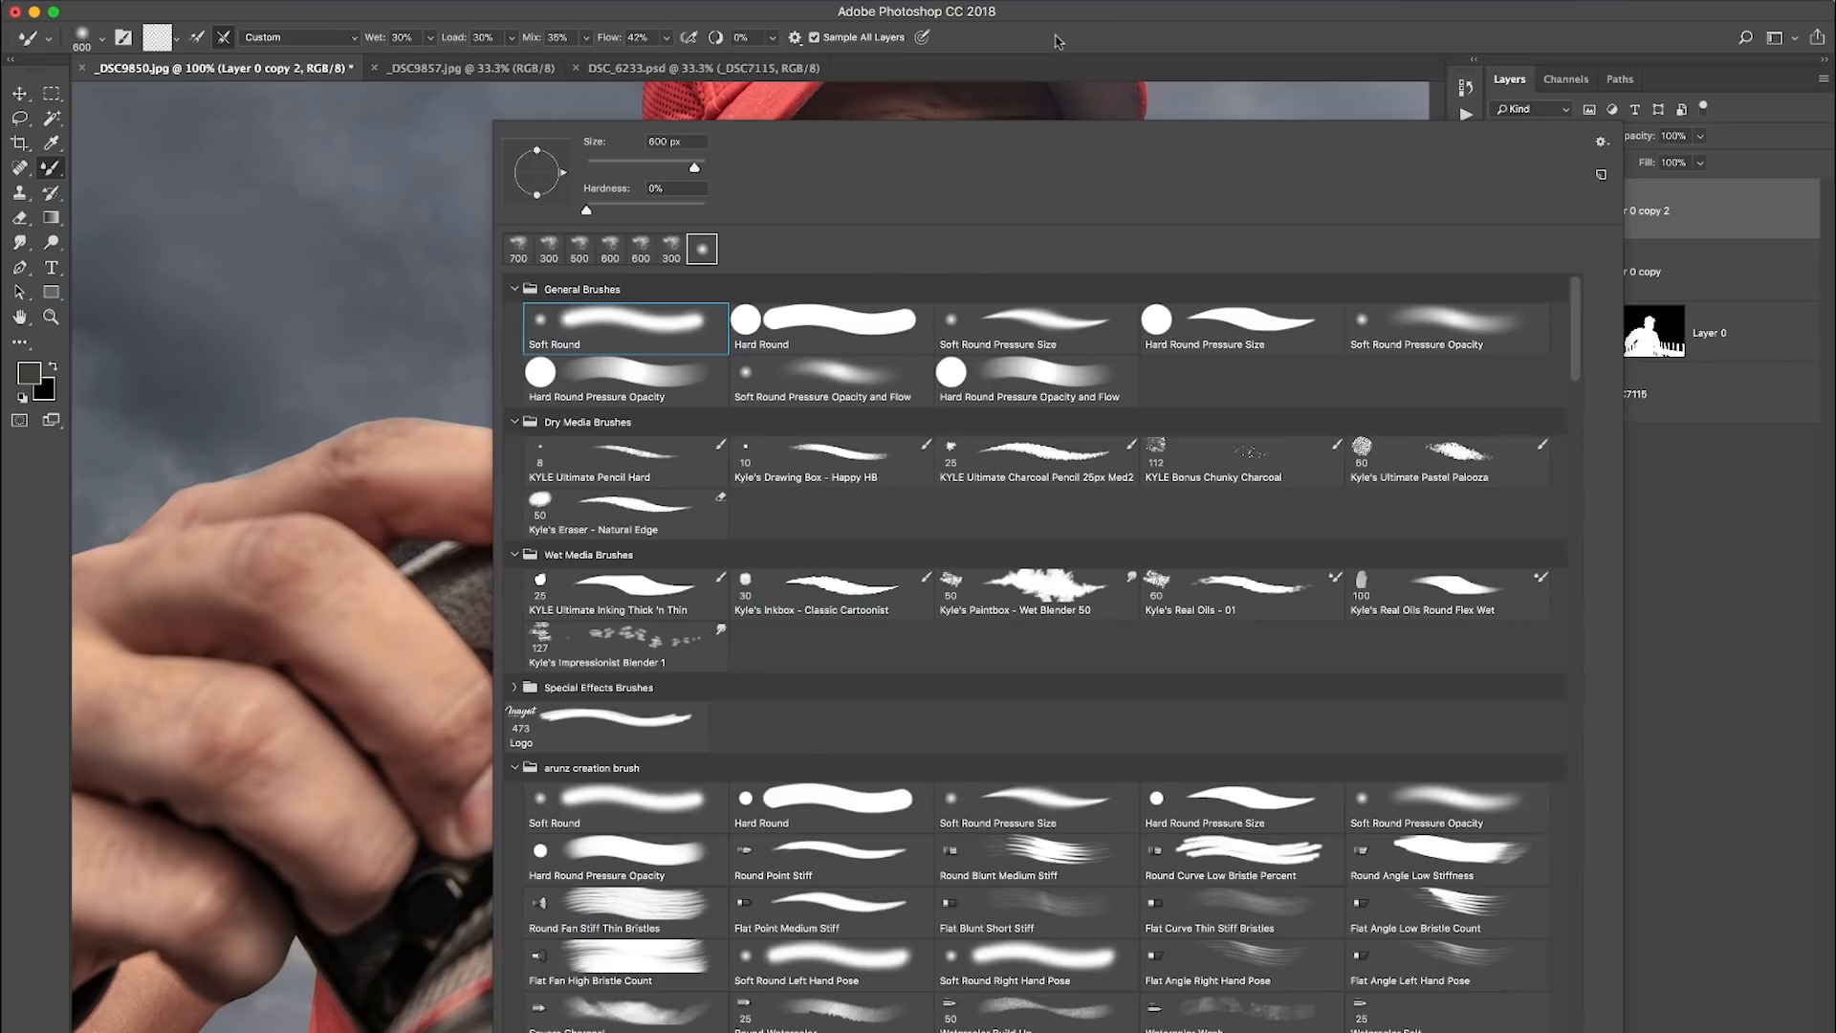
key(Return)
key(bracketleft)
key(bracketleft)
key(bracketleft)
key(bracketleft)
key(bracketleft)
key(bracketleft)
key(bracketleft)
key(bracketleft)
key(bracketleft)
key(bracketleft)
key(bracketleft)
key(bracketleft)
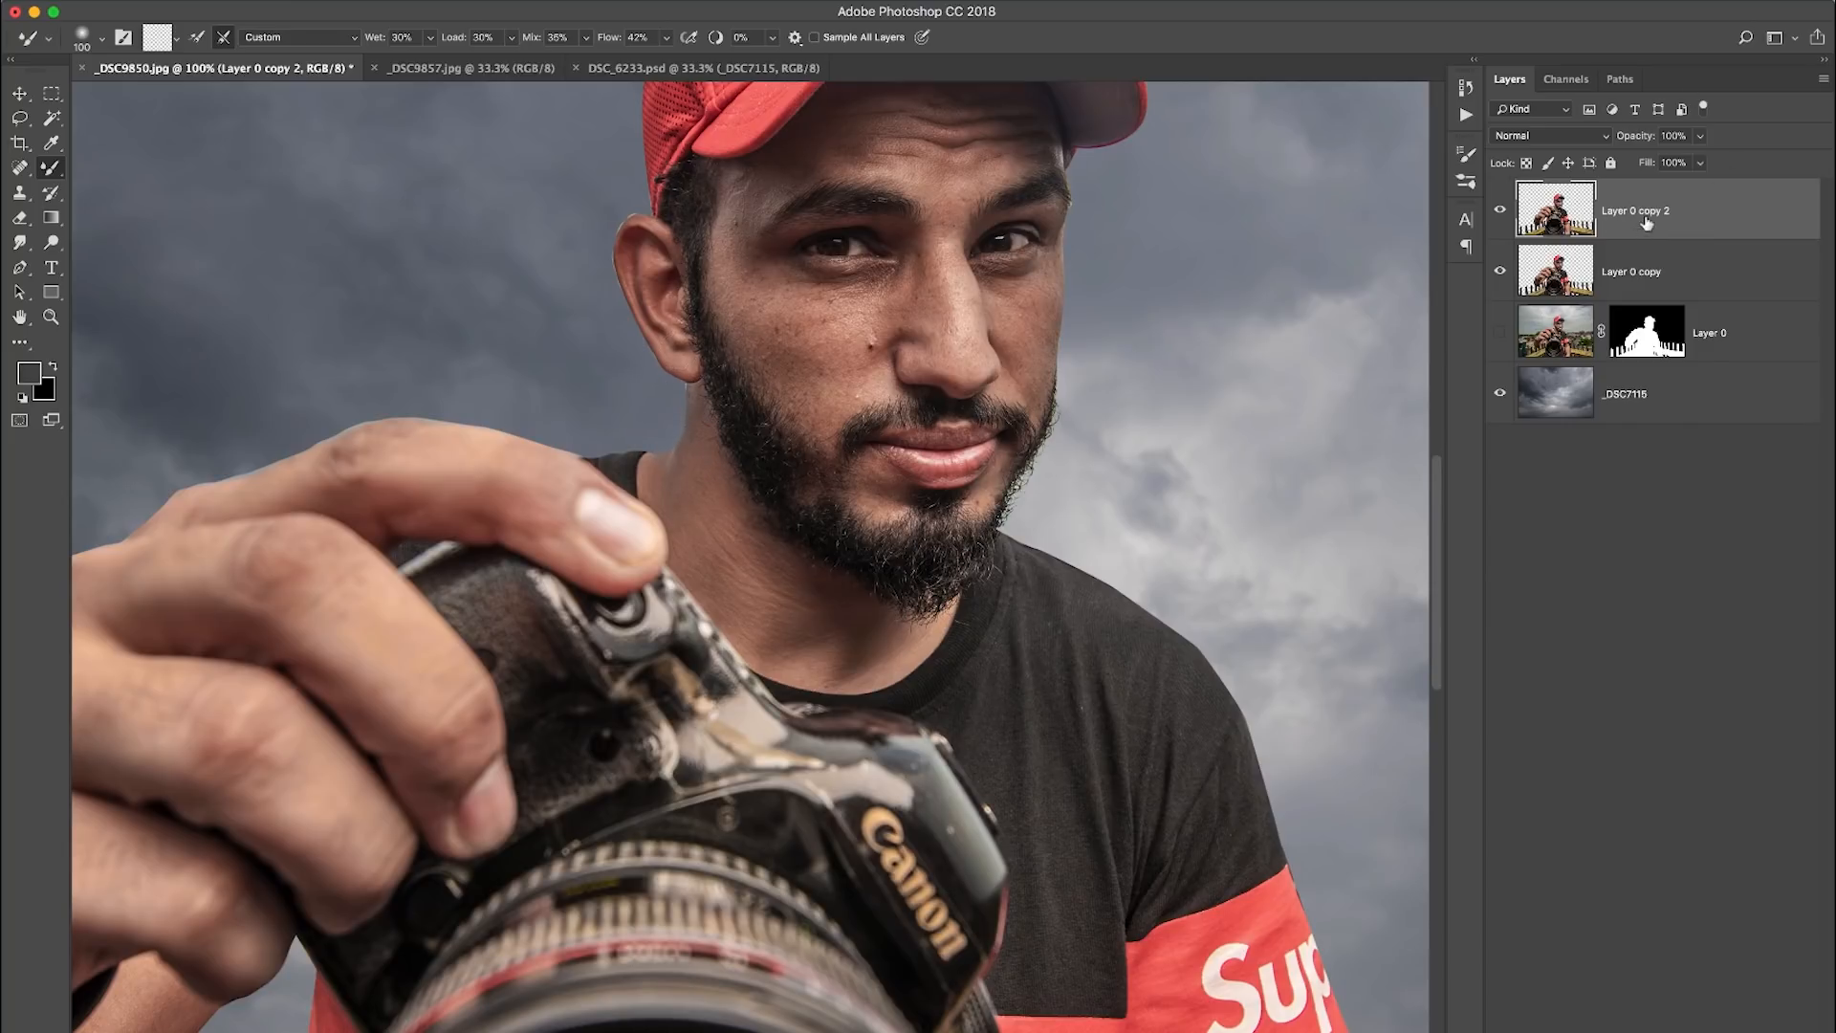
- Clip Layer 0 copy 2 to the layer beneath it and smooth the neck and face skin with the Mixer Brush
right_click(1691, 216)
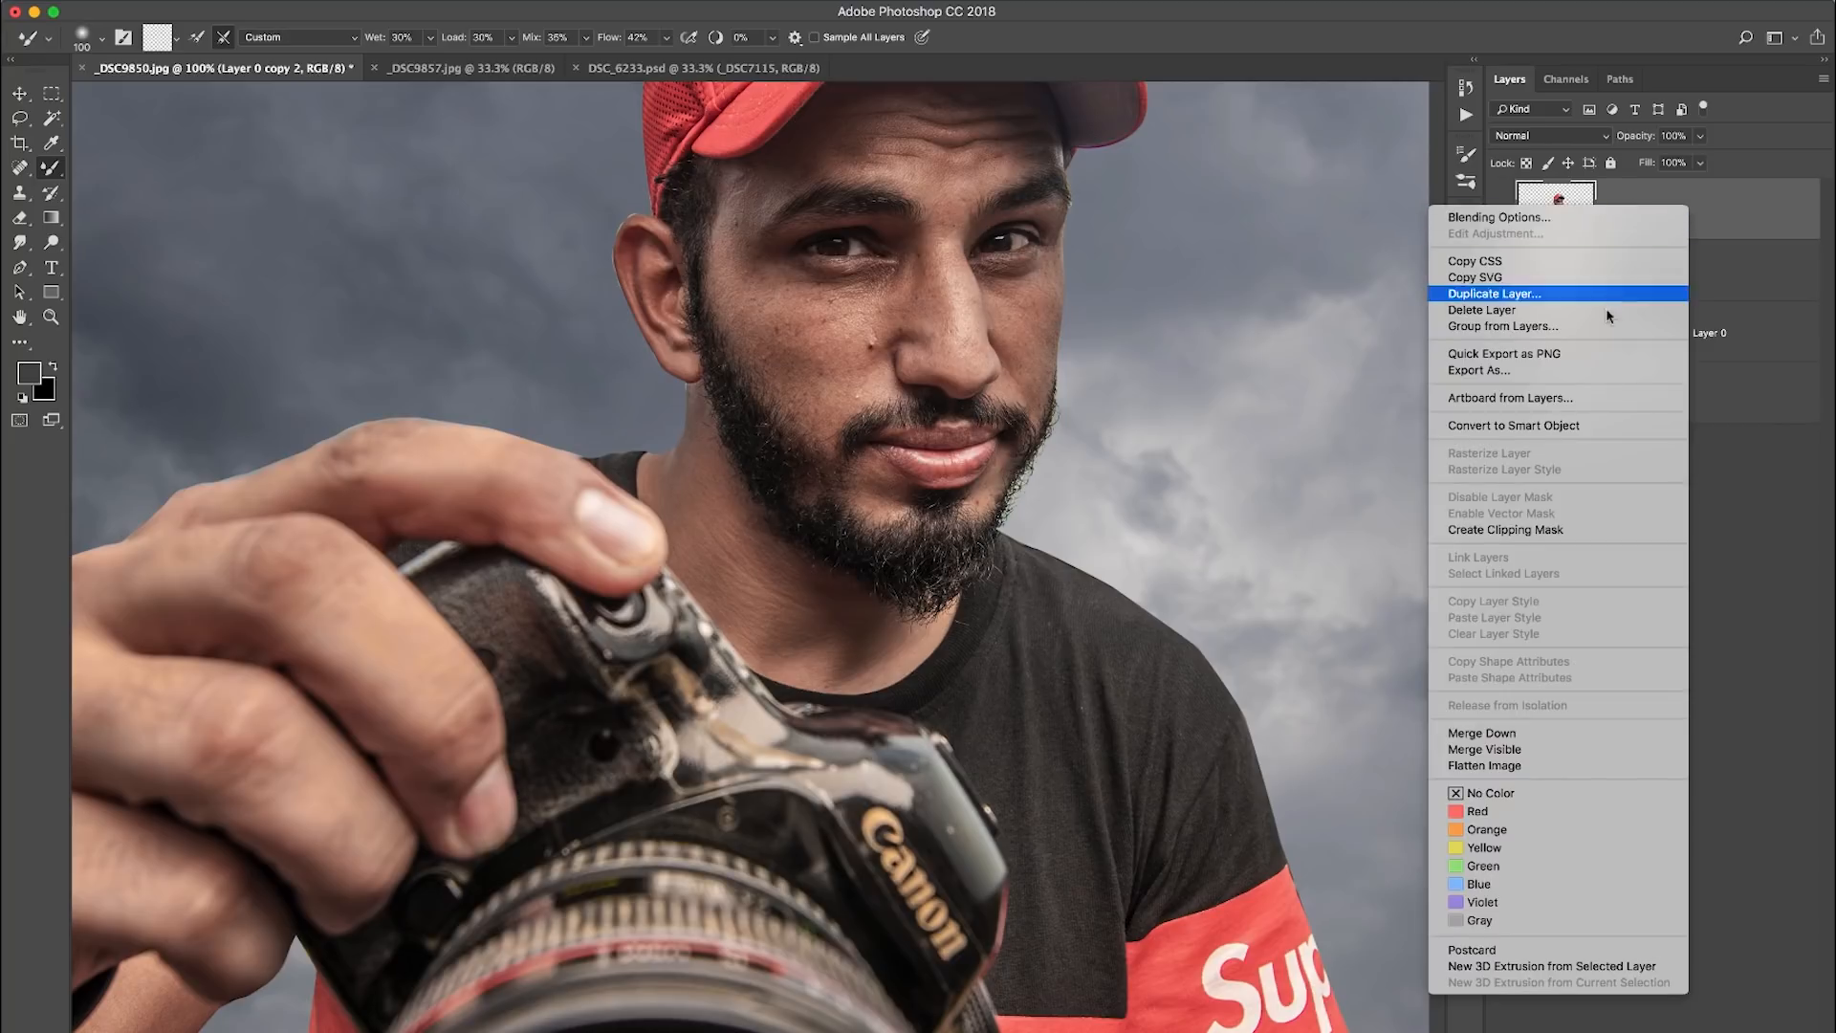
click(1555, 531)
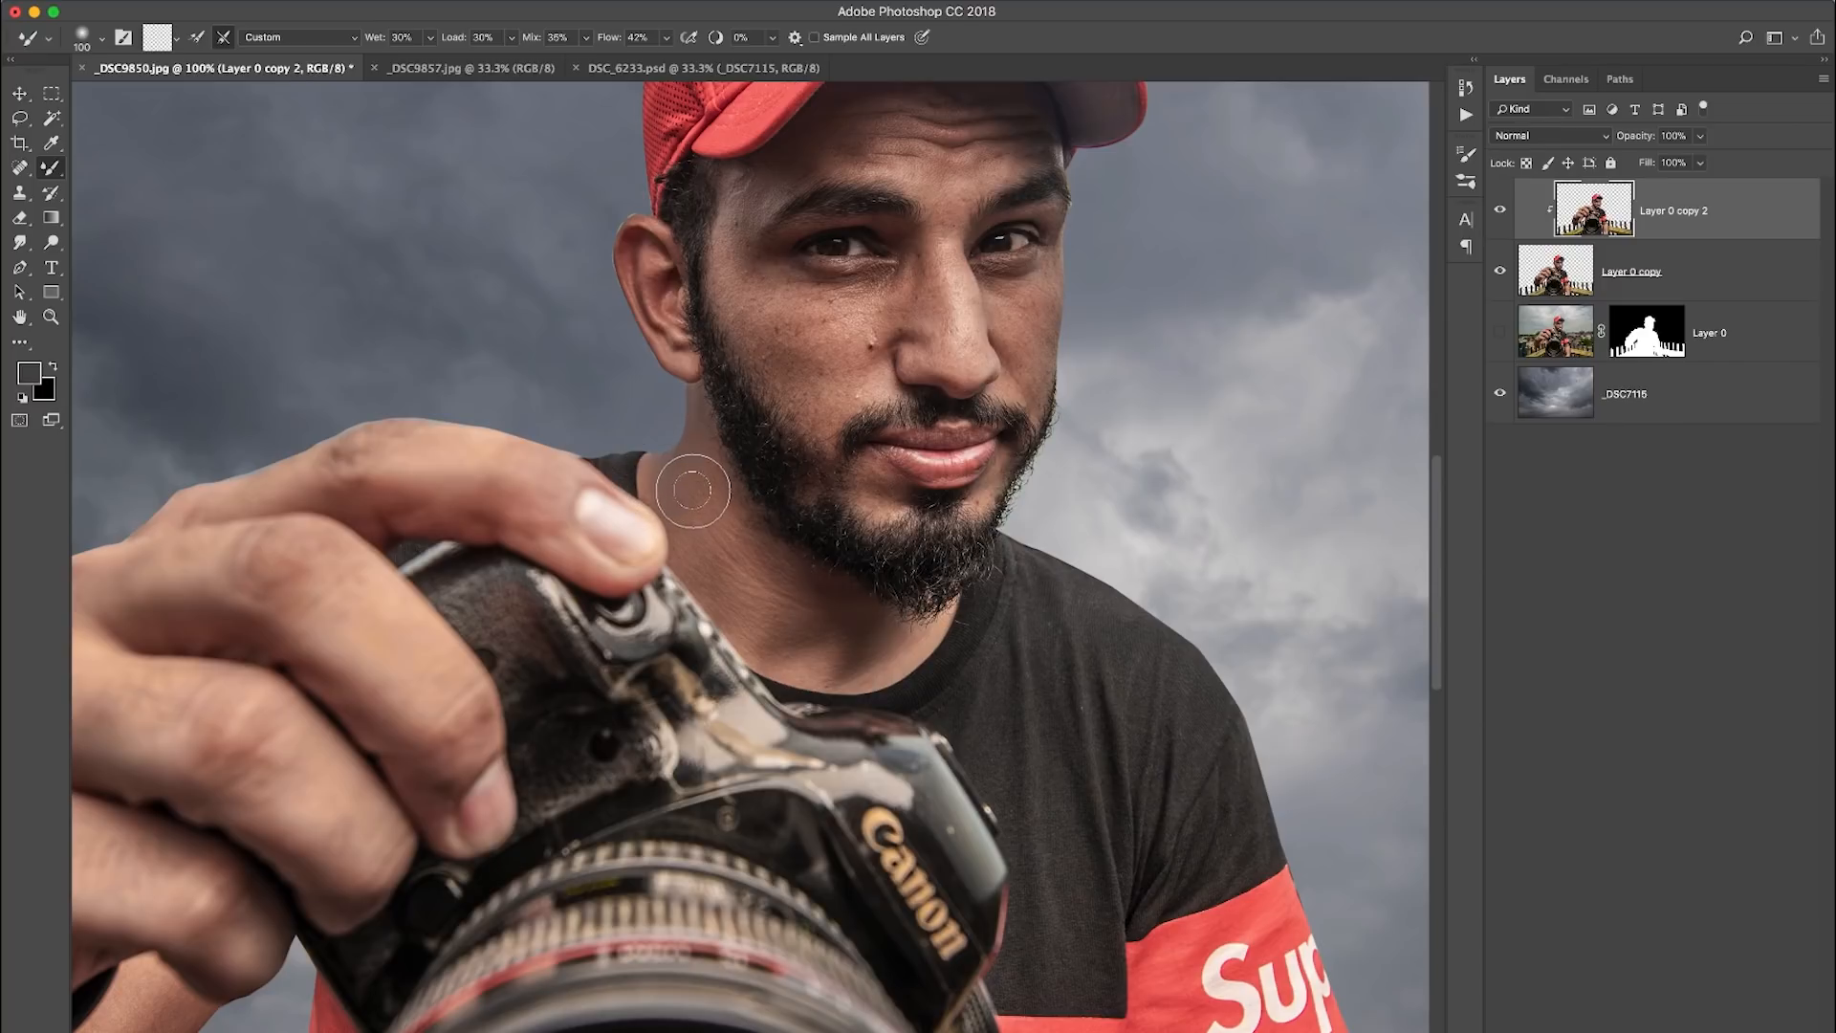
key(bracketright)
key(bracketright)
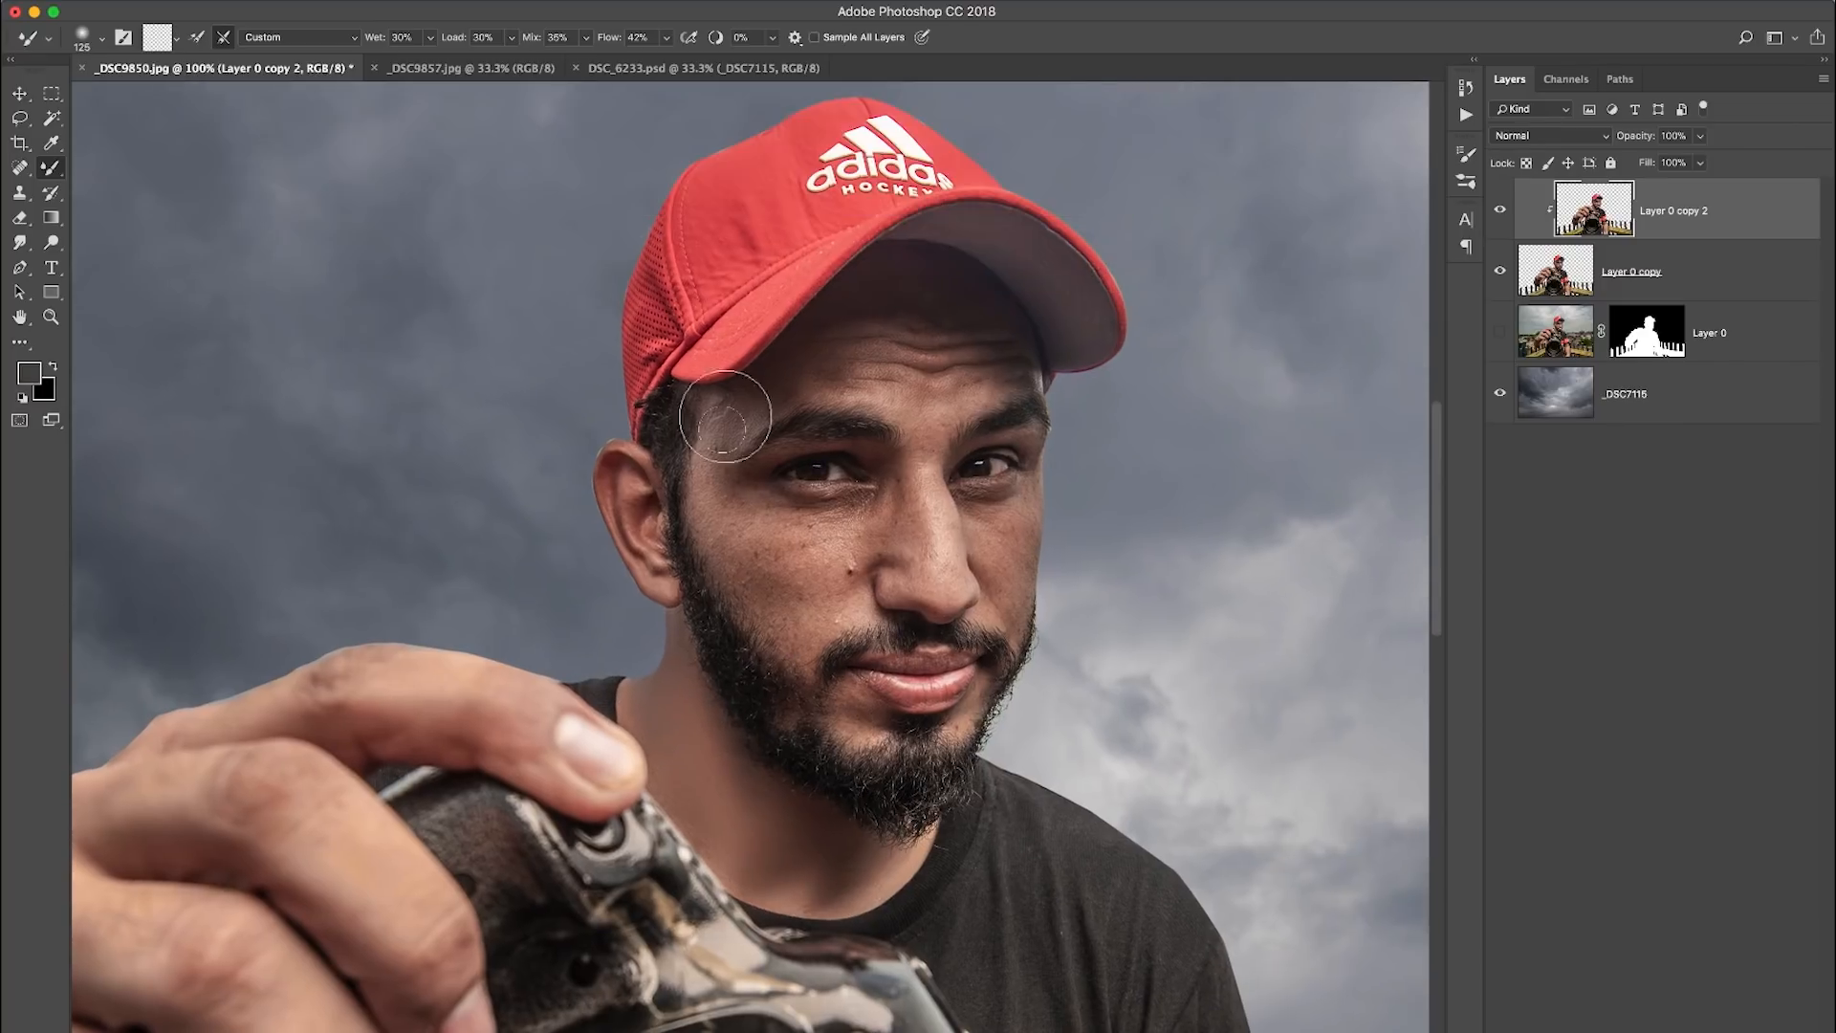
drag(725, 478, 760, 411)
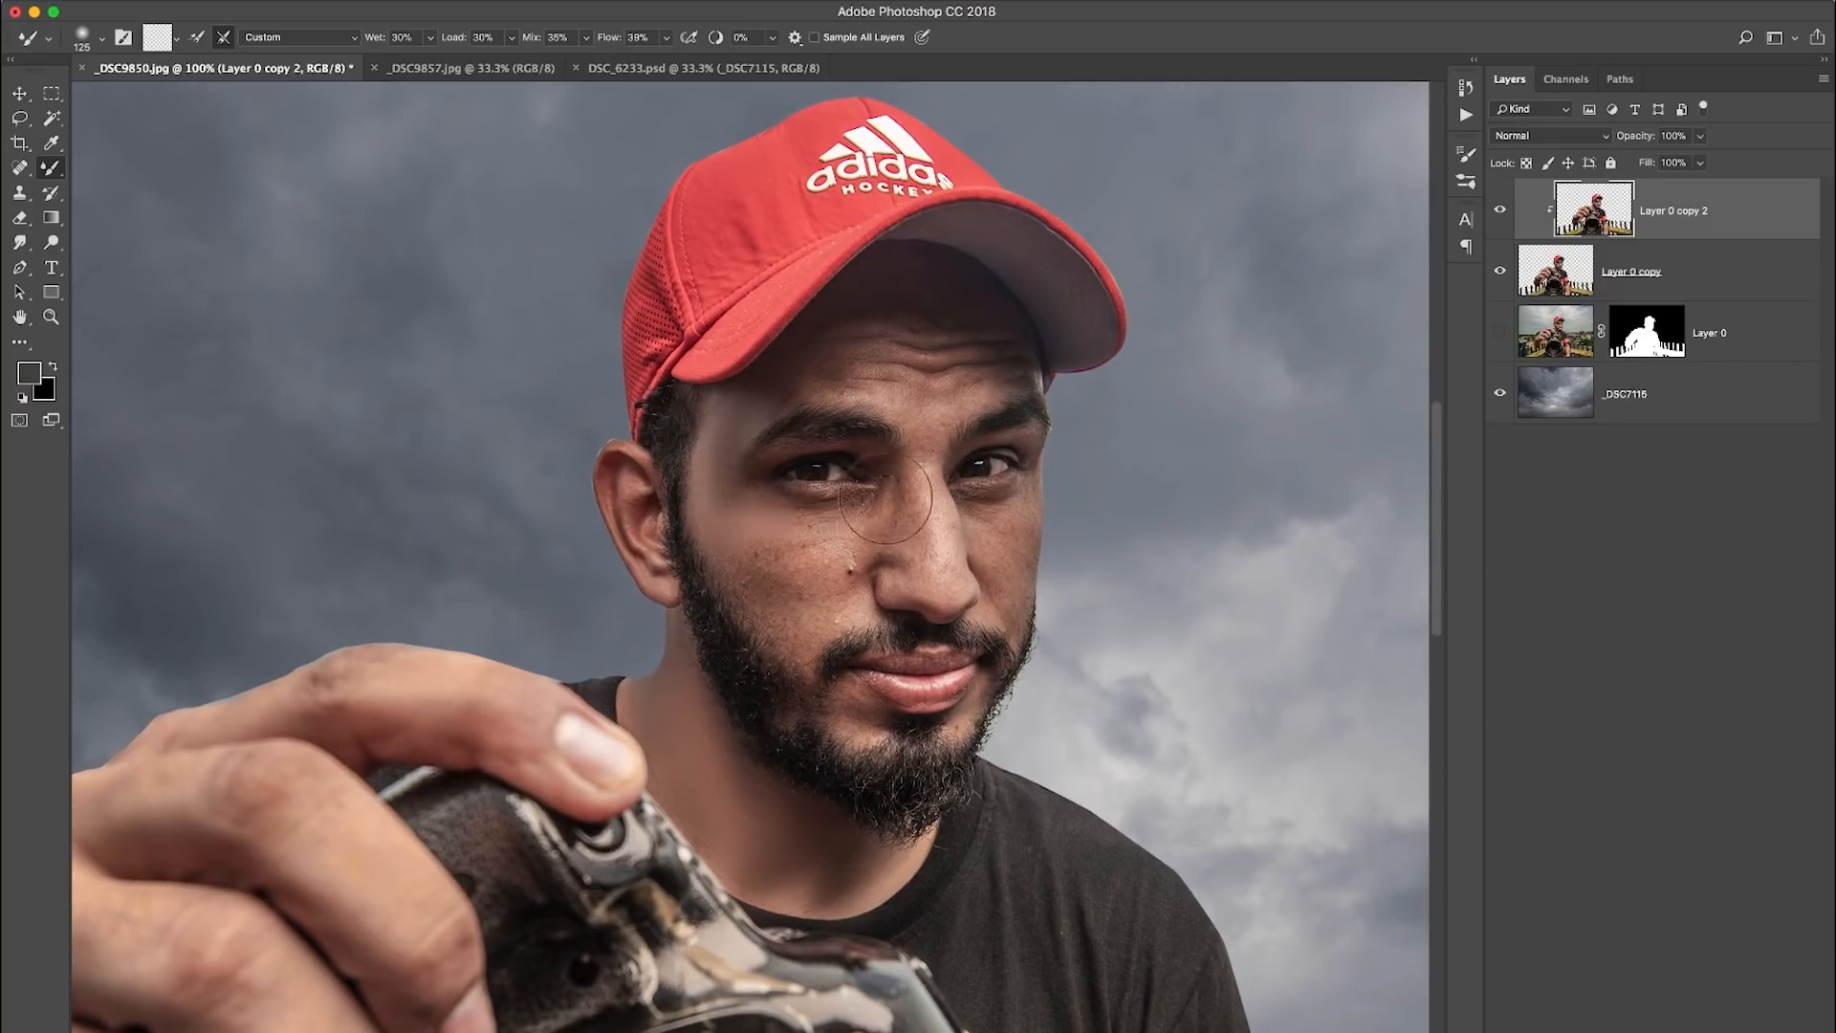
scroll(745, 586, right, 3)
scroll(745, 586, up, 1)
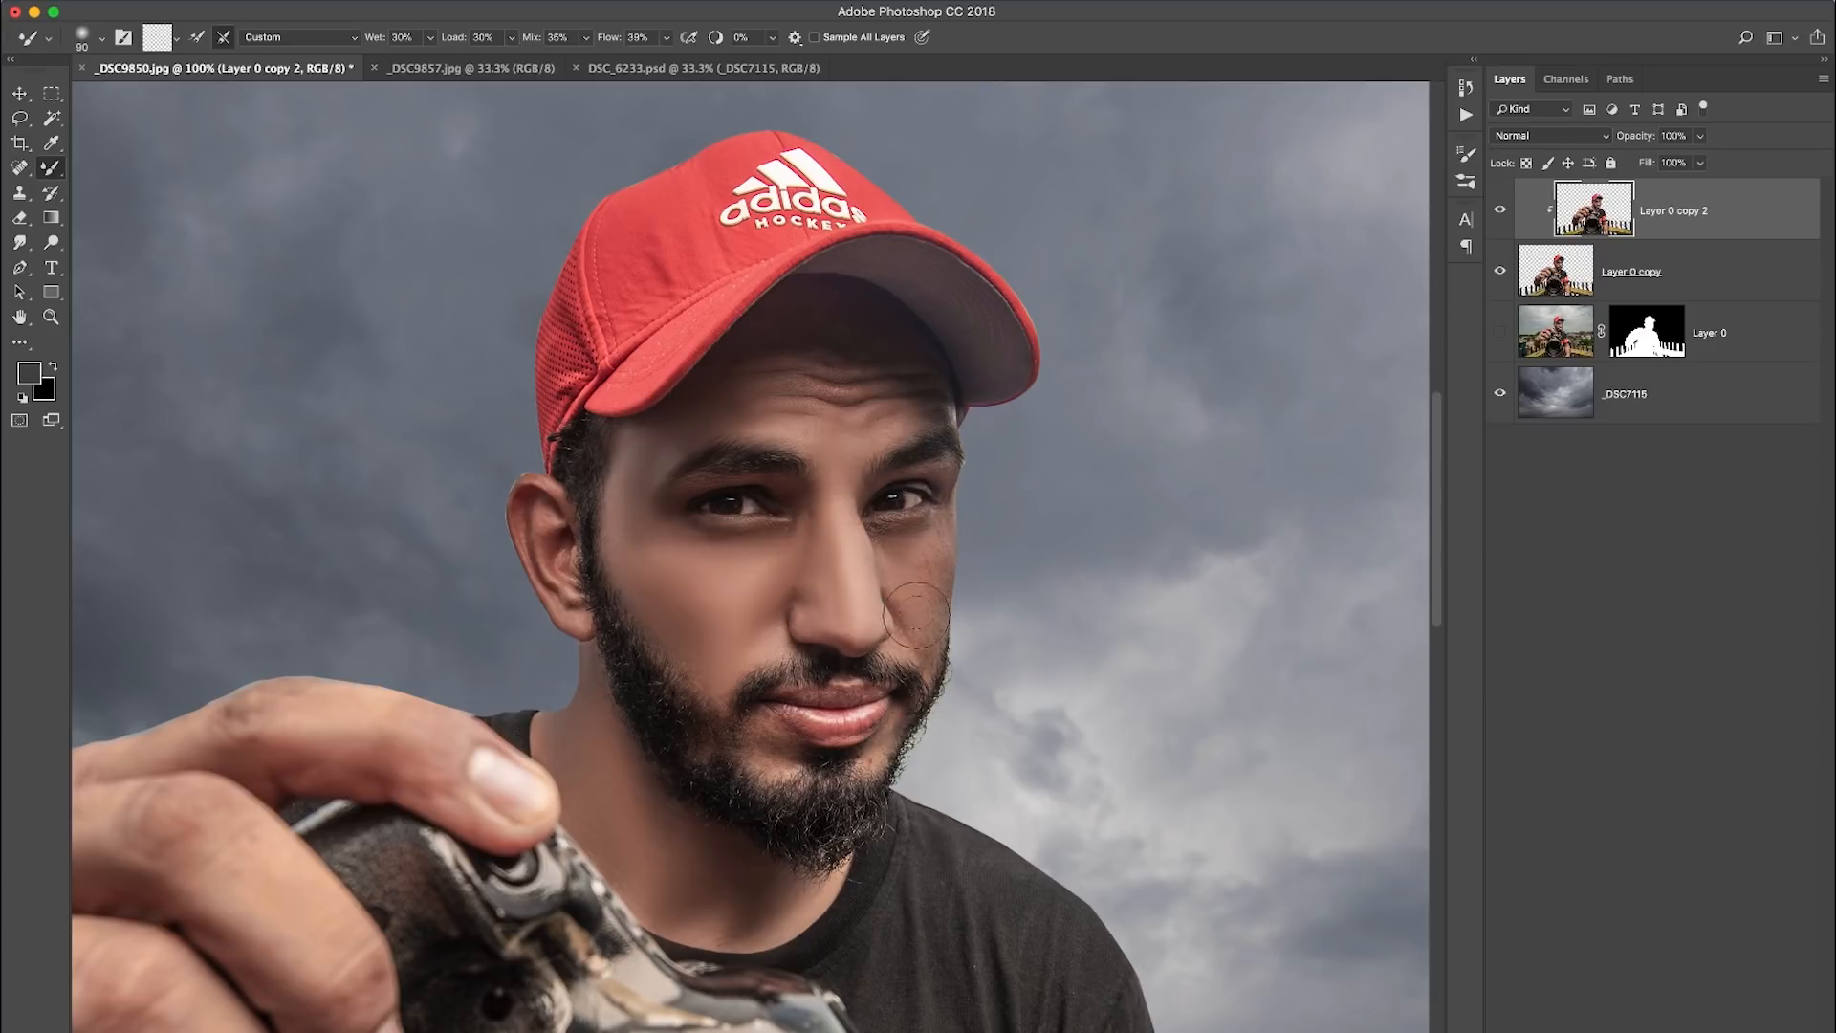
- Smooth the skin of the raised hand and forearm with the Mixer Brush at about 150 px
key(])
key(])
key(])
key(])
key(])
key(super+0)
key(super+plus)
key(super+plus)
drag(597, 588, 1045, 287)
key(])
key(])
key(])
key(])
key(])
key(])
key(])
key(])
key(])
key(])
key(])
key(])
click(1500, 271)
click(1499, 271)
drag(708, 667, 790, 650)
drag(696, 442, 769, 498)
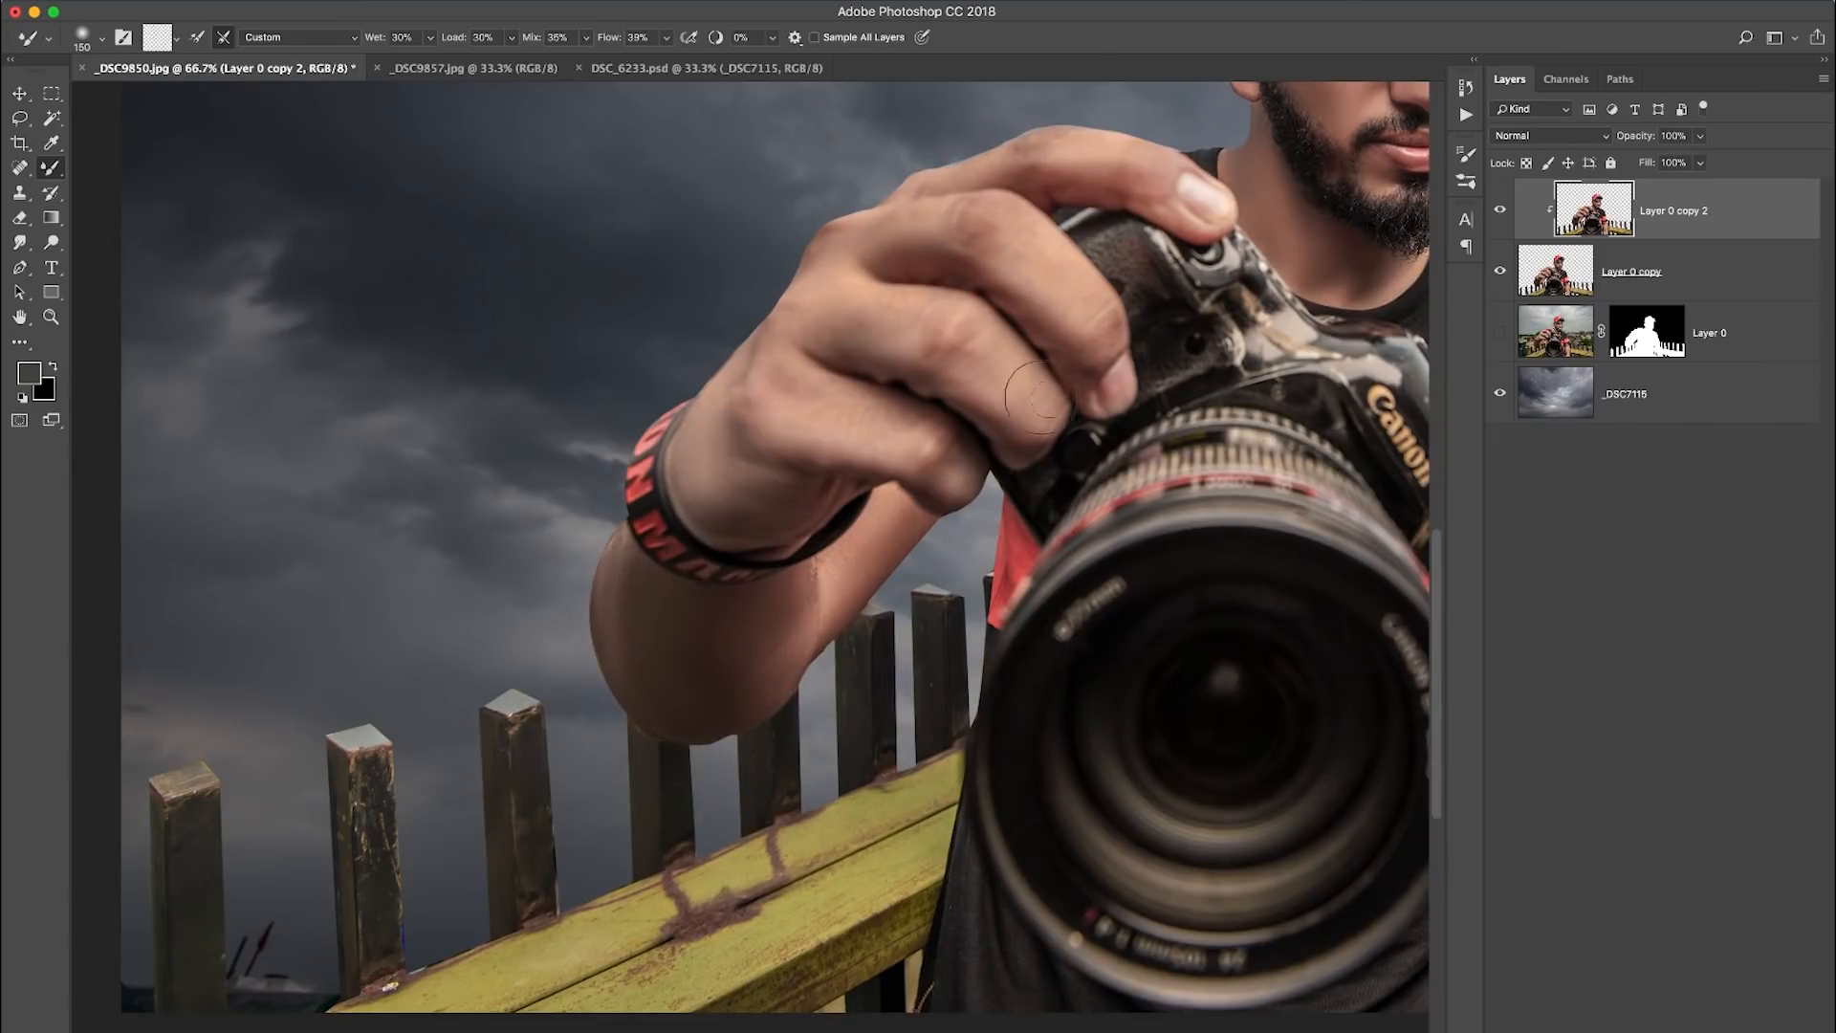
- Smooth the skin of the lowered arm below the sleeve with the Mixer Brush at about 250 px
key(super+0)
key(super+plus)
key(super+plus)
drag(1027, 994, 818, 283)
key([)
mouse_move(845, 407)
mouse_down()
mouse_move(954, 583)
mouse_move(874, 607)
mouse_up()
key([)
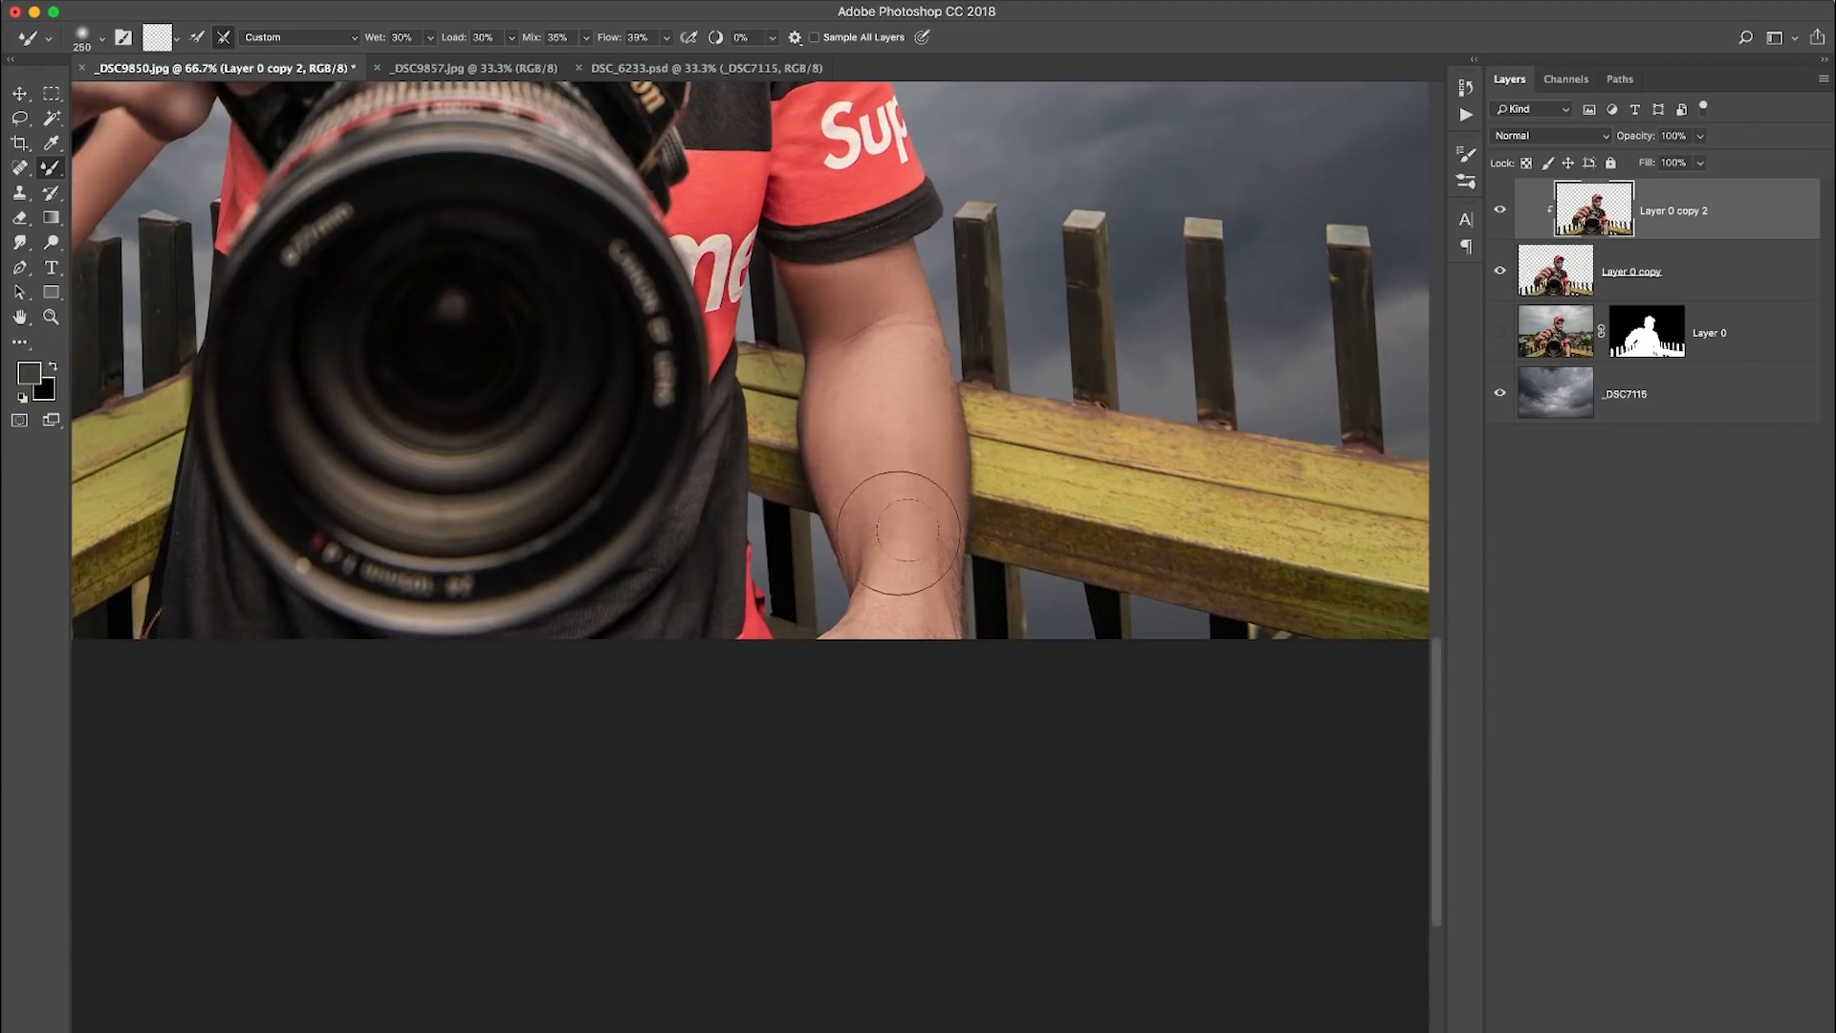
- Duplicate the smoothed skin layer and clip the new copy to the subject layer
key(super+0)
key(super+j)
right_click(1727, 195)
click(1727, 205)
right_click(1724, 222)
click(1583, 554)
- Smooth the camera body around the grip and lens mount with the Mixer Brush at about 80 px
key(super+plus)
key(super+plus)
key(super+plus)
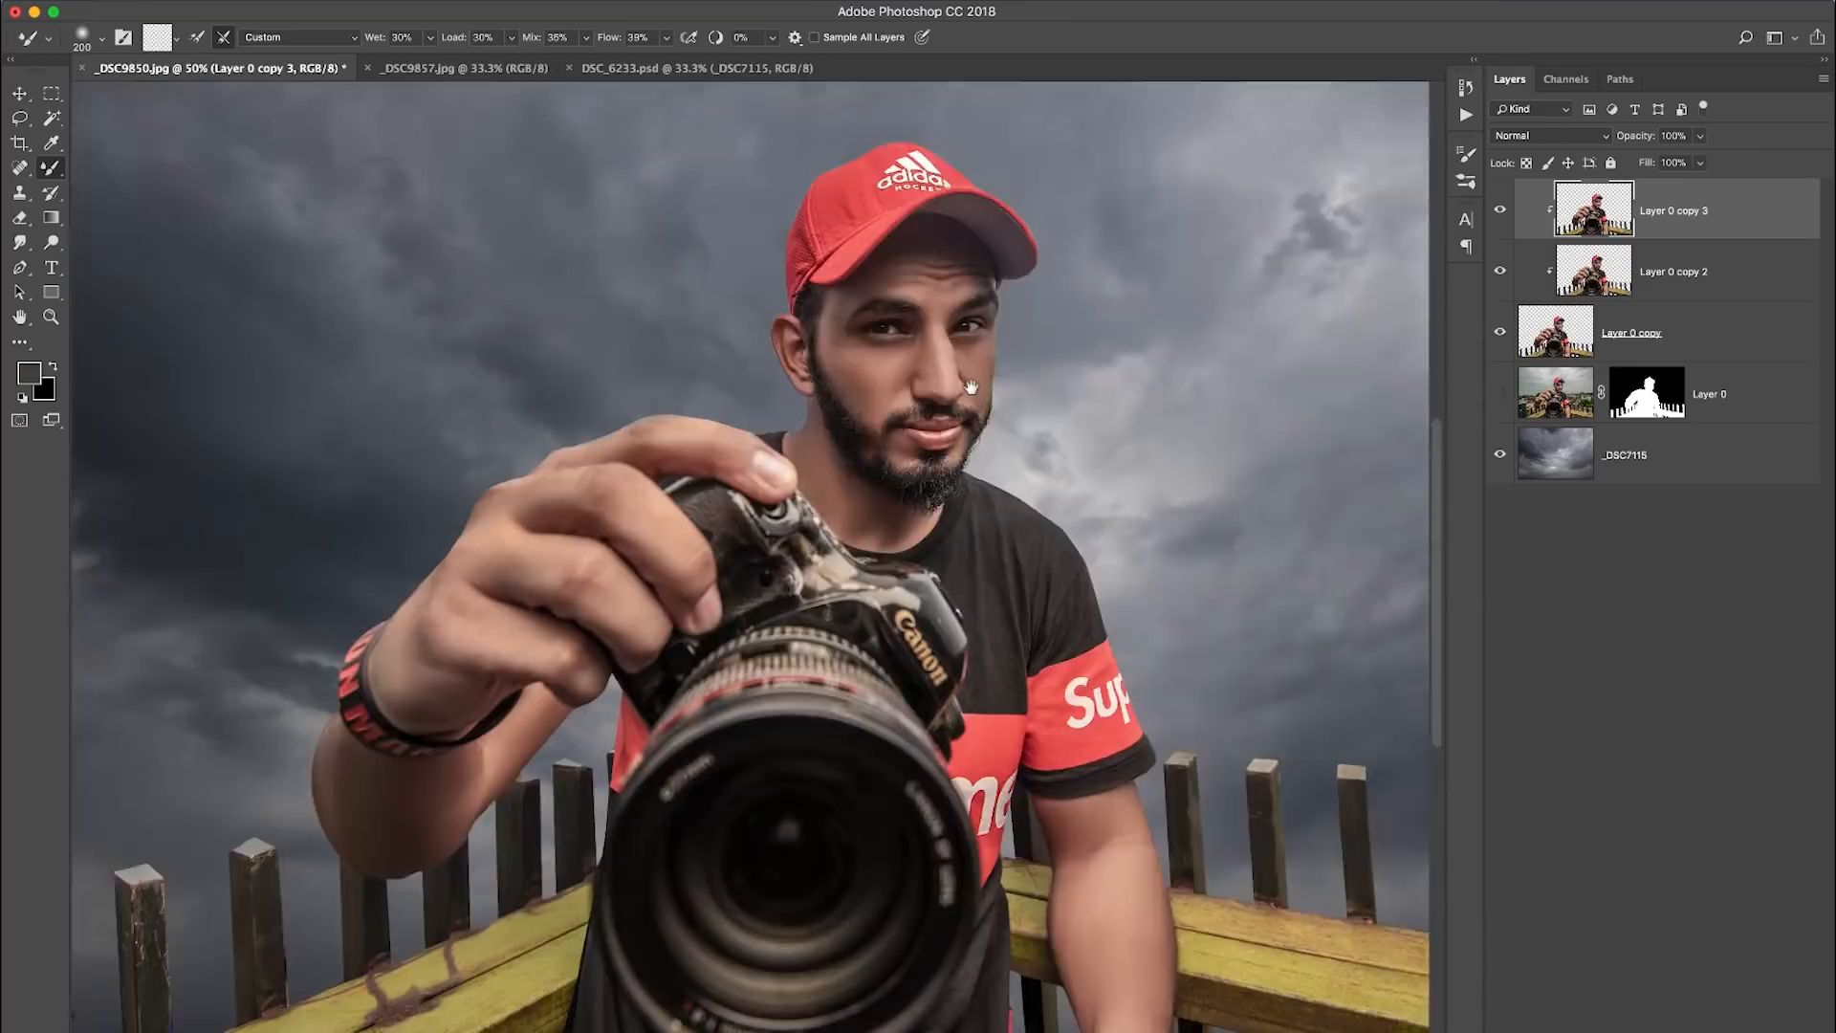
key([)
key([)
key([)
mouse_move(687, 315)
mouse_down()
mouse_move(742, 410)
mouse_move(830, 353)
mouse_move(790, 390)
mouse_move(940, 463)
mouse_move(737, 479)
mouse_move(704, 500)
mouse_up()
key([)
key([)
key([)
key([)
key(])
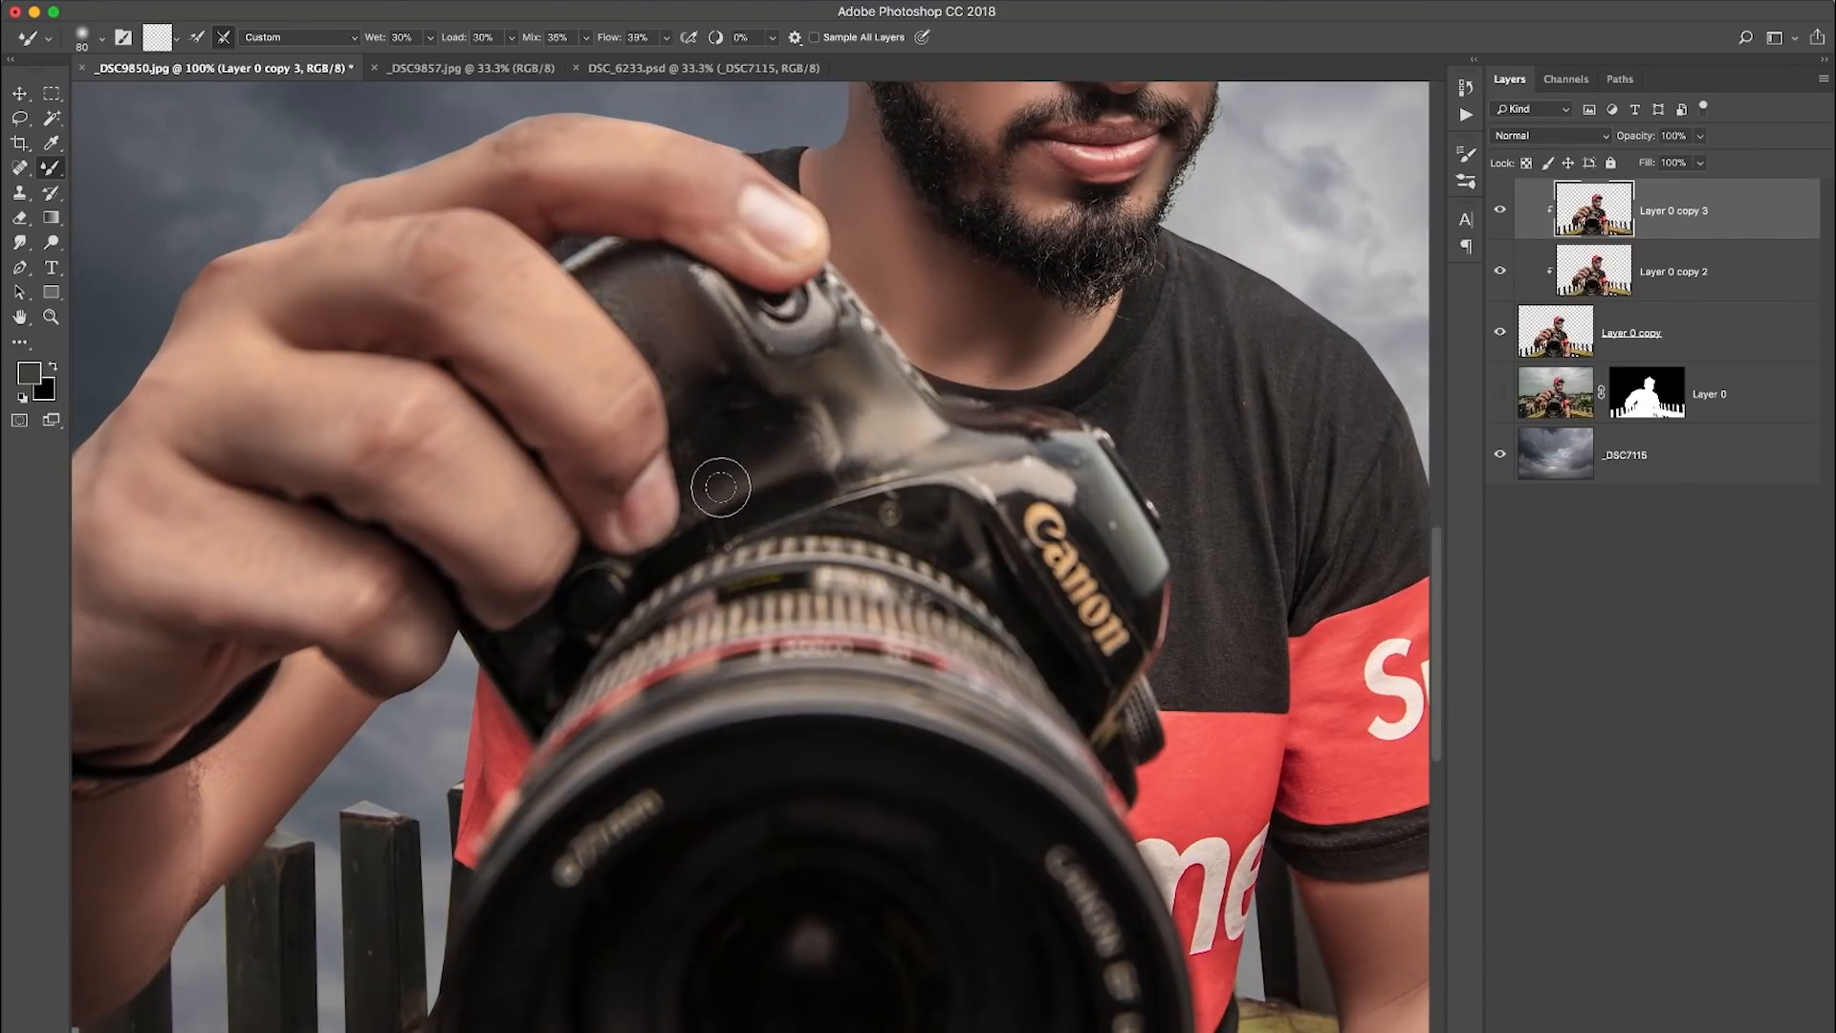
mouse_move(772, 451)
mouse_down()
mouse_move(758, 365)
mouse_move(825, 328)
mouse_move(1099, 517)
mouse_move(1036, 461)
mouse_move(895, 512)
mouse_up()
- Smooth the T-shirt fabric on the chest, sleeve and lower hem with the Mixer Brush at 80 to 100 px
scroll(895, 512, right, 5)
key(])
key(])
key(])
key([)
key([)
key([)
key([)
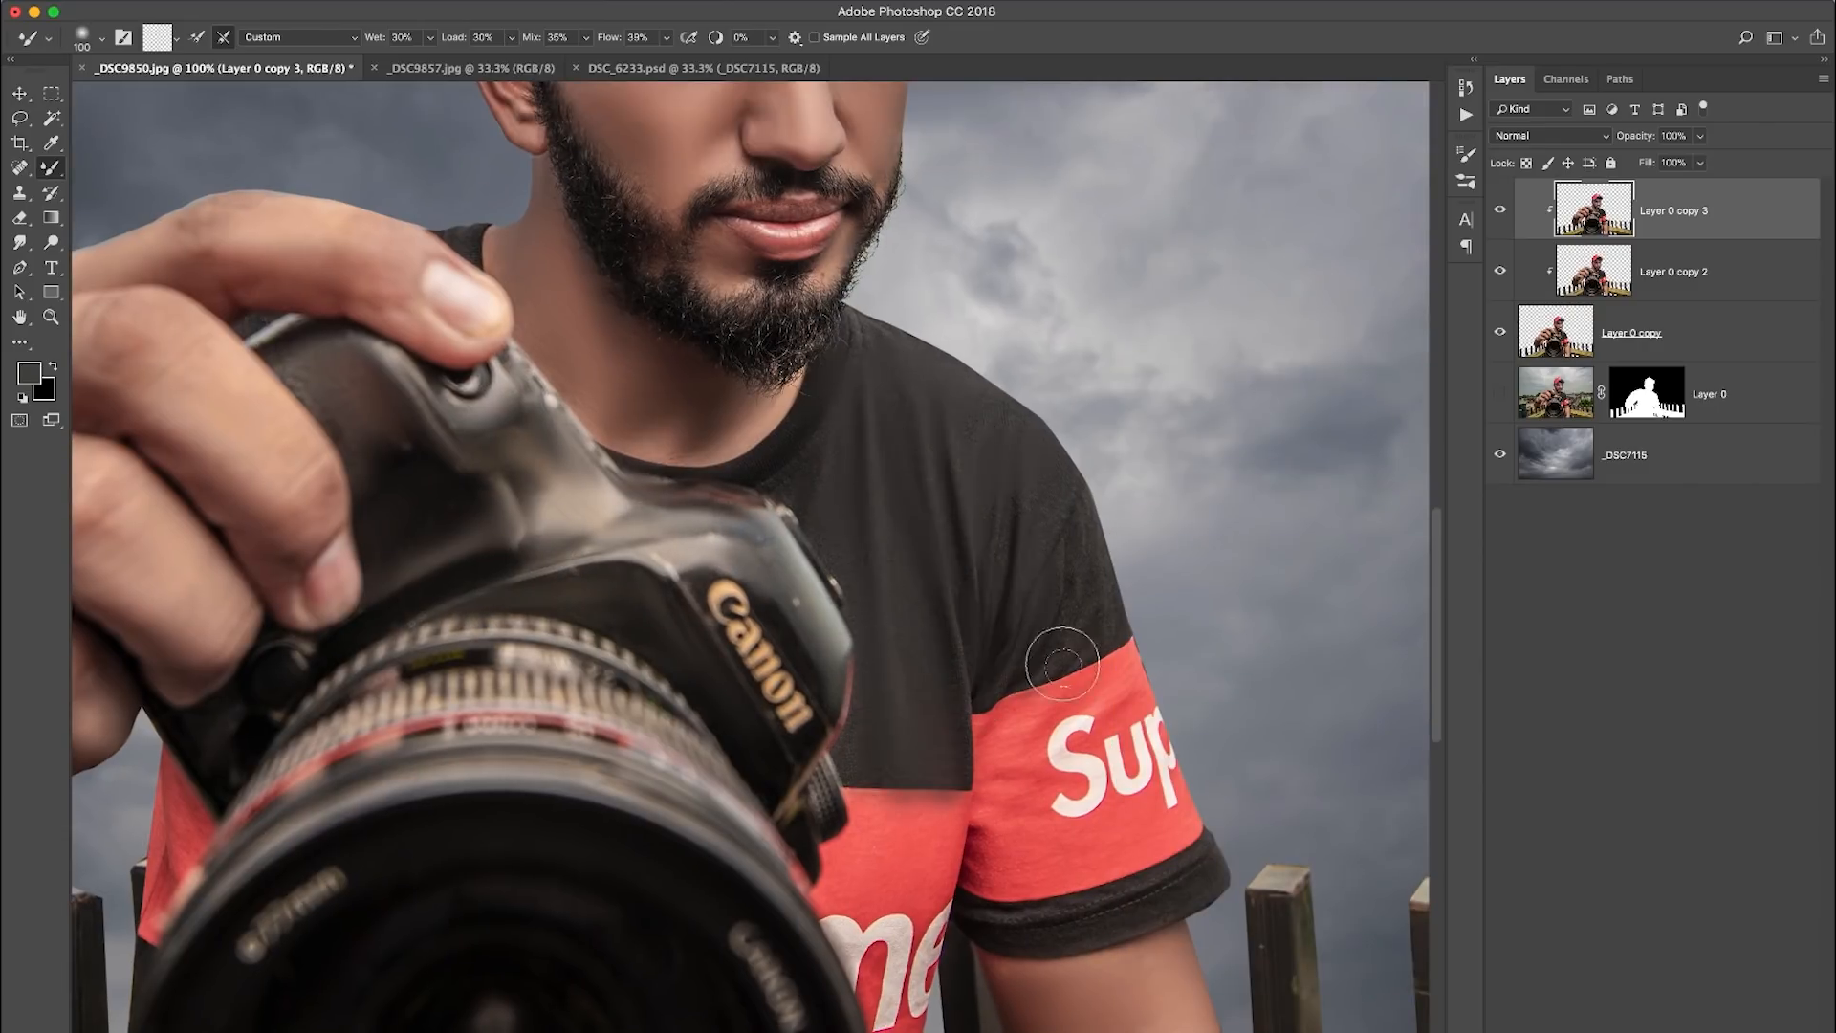
scroll(1011, 581, down, 5)
scroll(1011, 580, down, 6)
scroll(876, 574, up, 2)
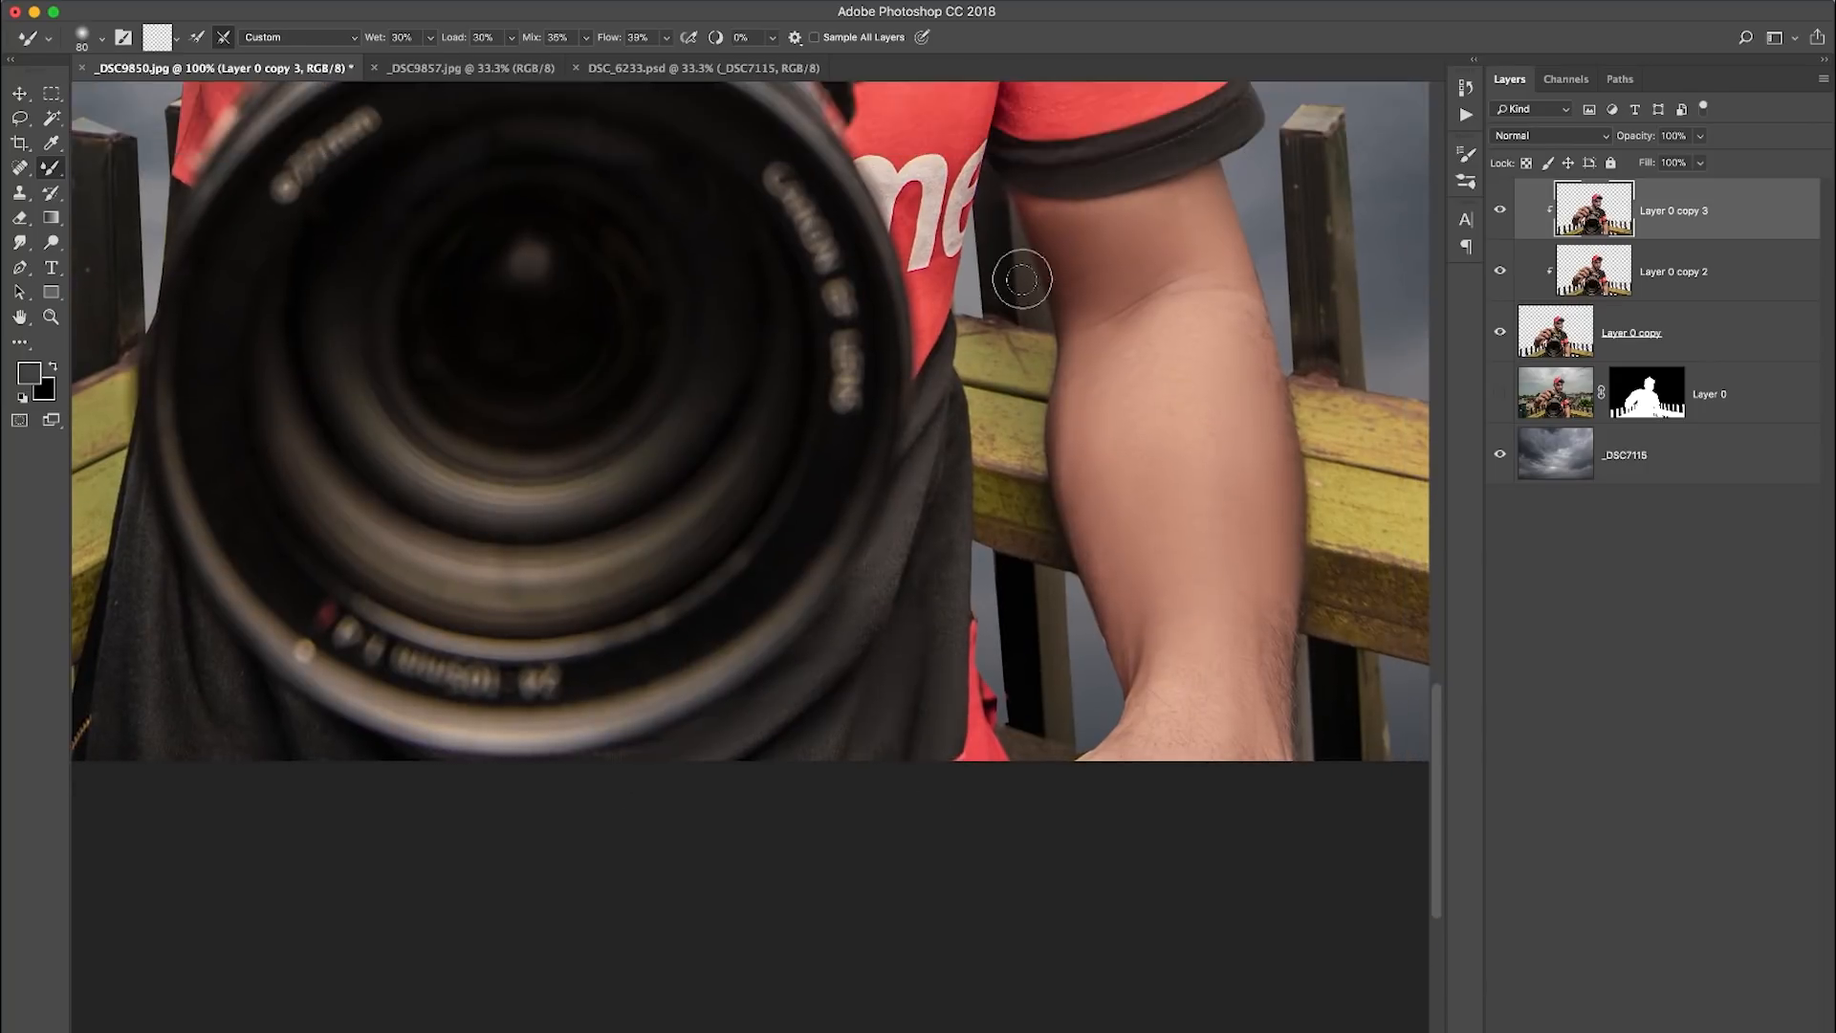
scroll(1020, 279, left, 6)
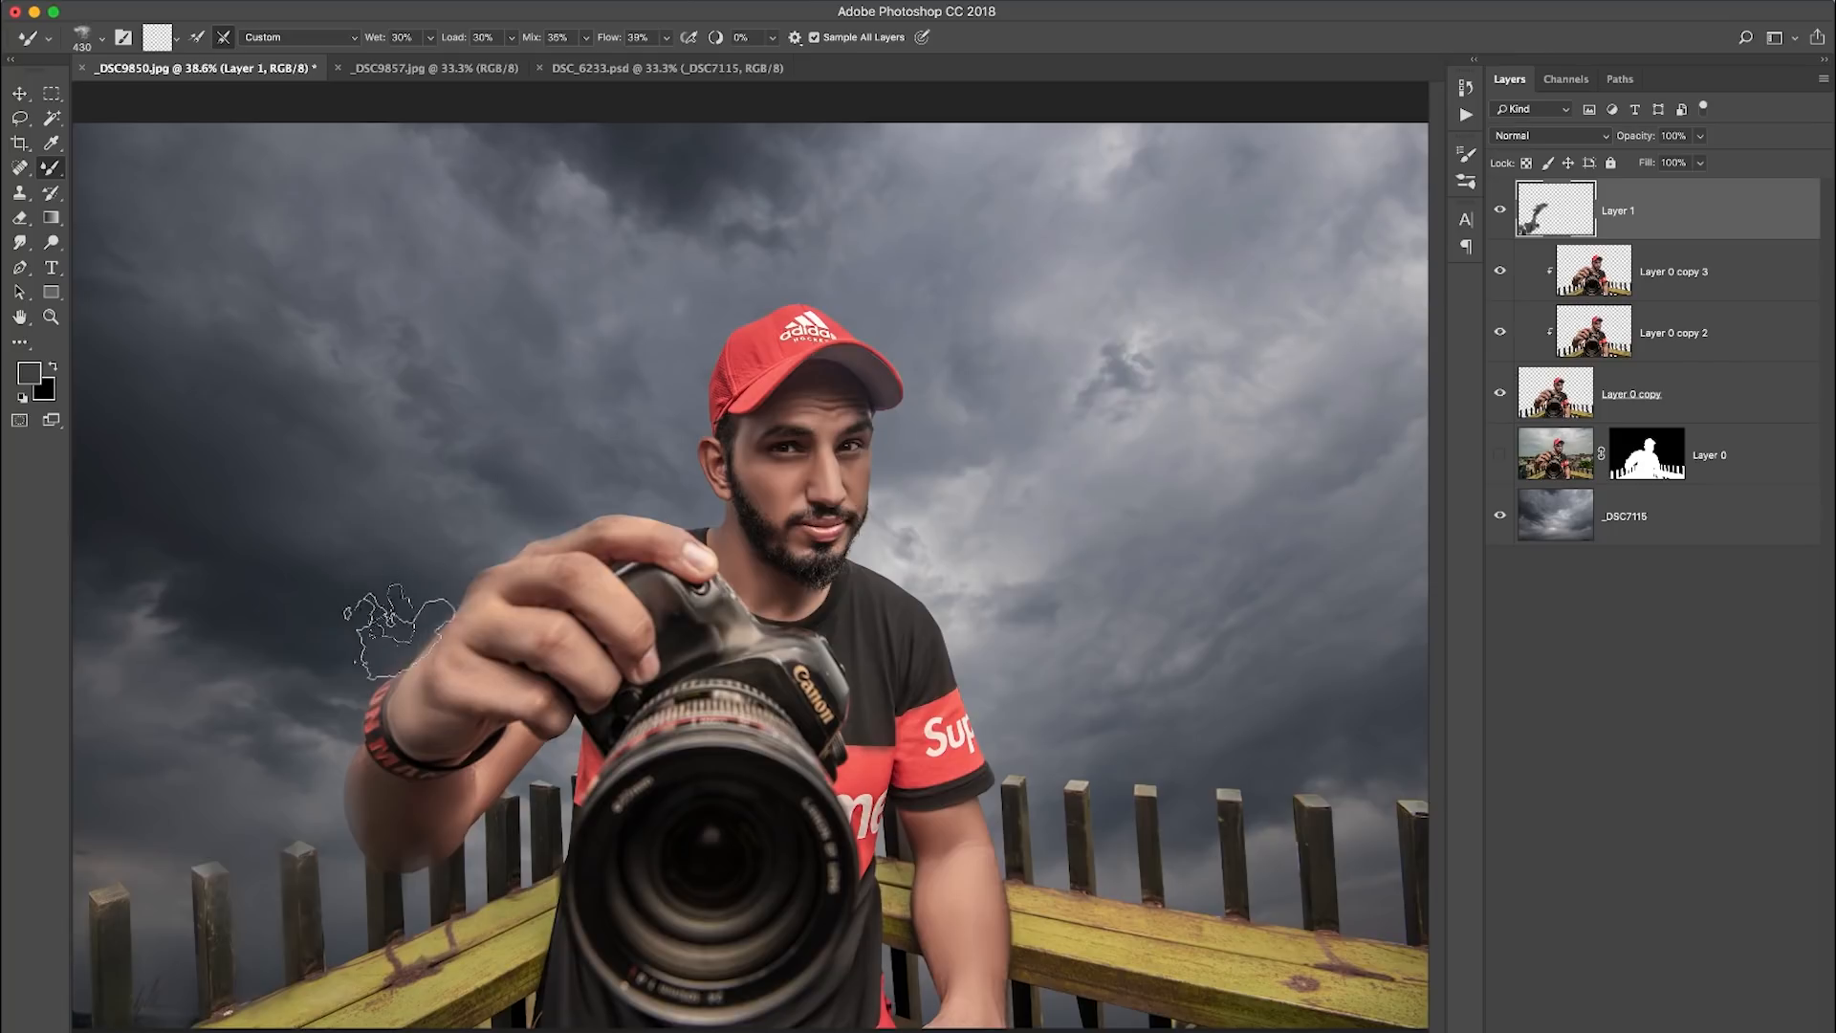
- Blend the clouds around the subject and fence on Layer 1 with a textured Mixer Brush at 400 to 500 px
key(bracketright)
key(bracketright)
key(bracketleft)
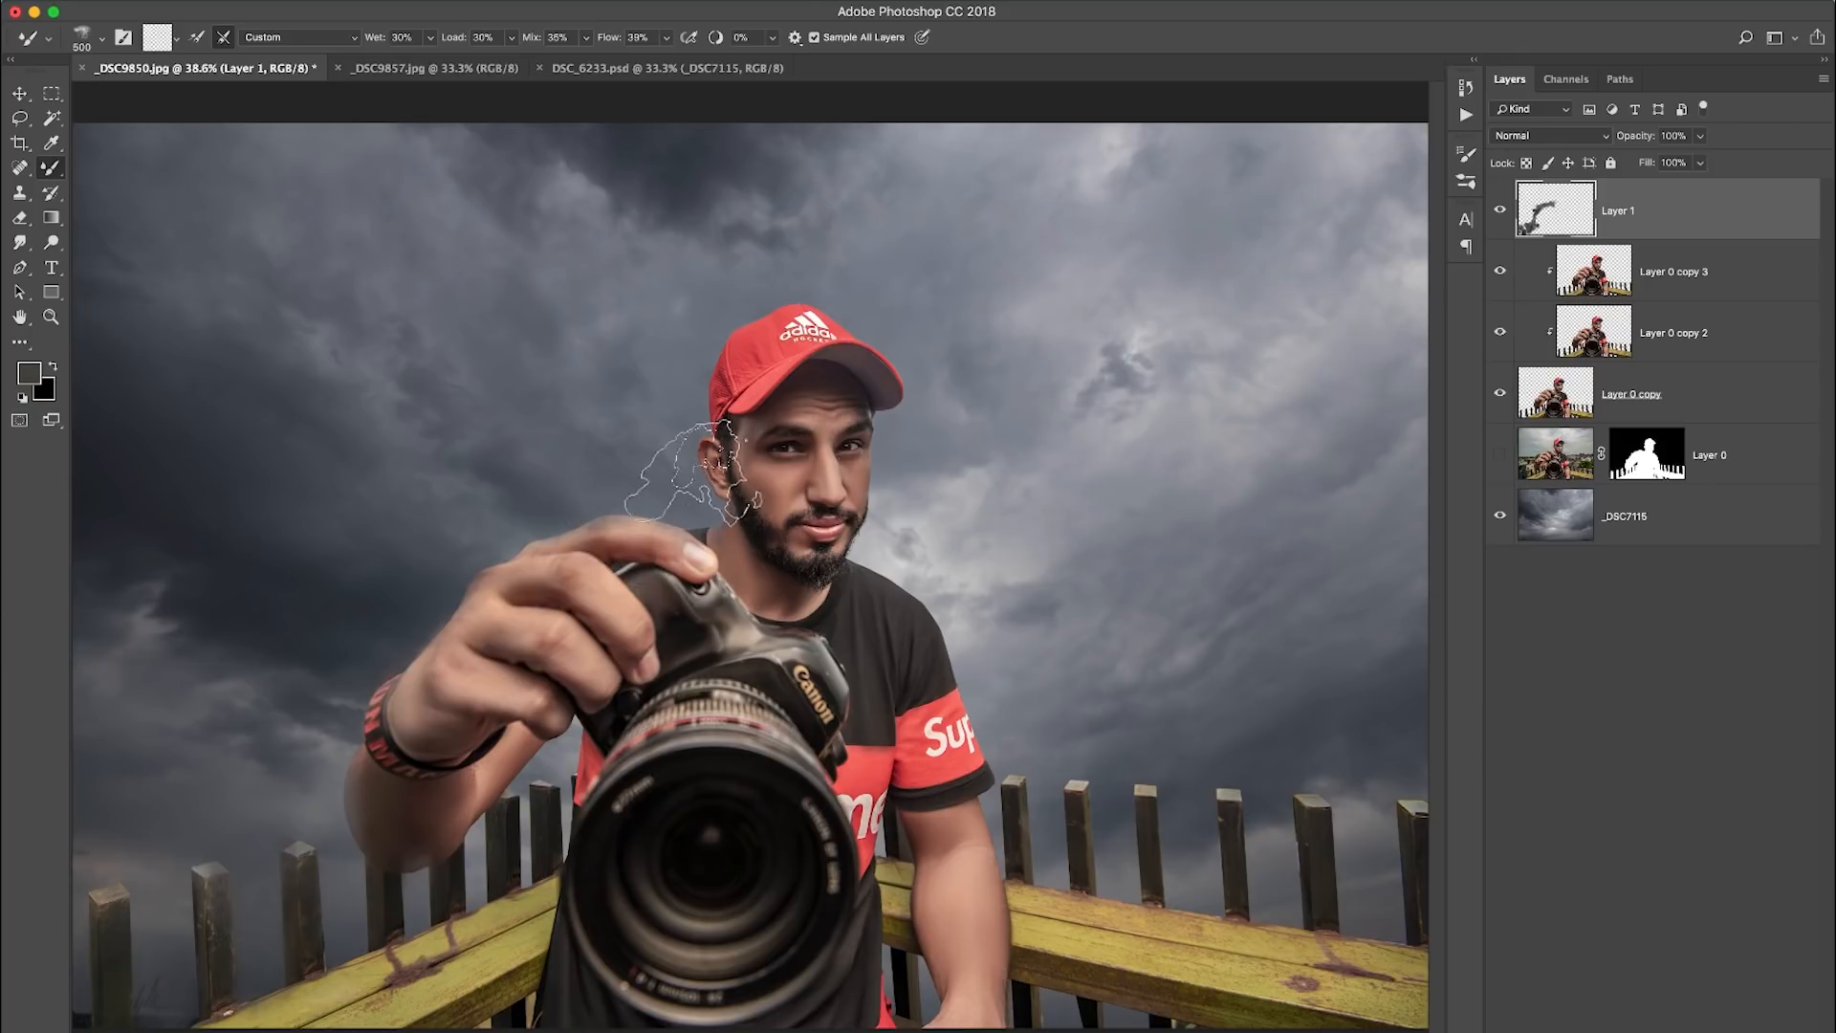
key(bracketleft)
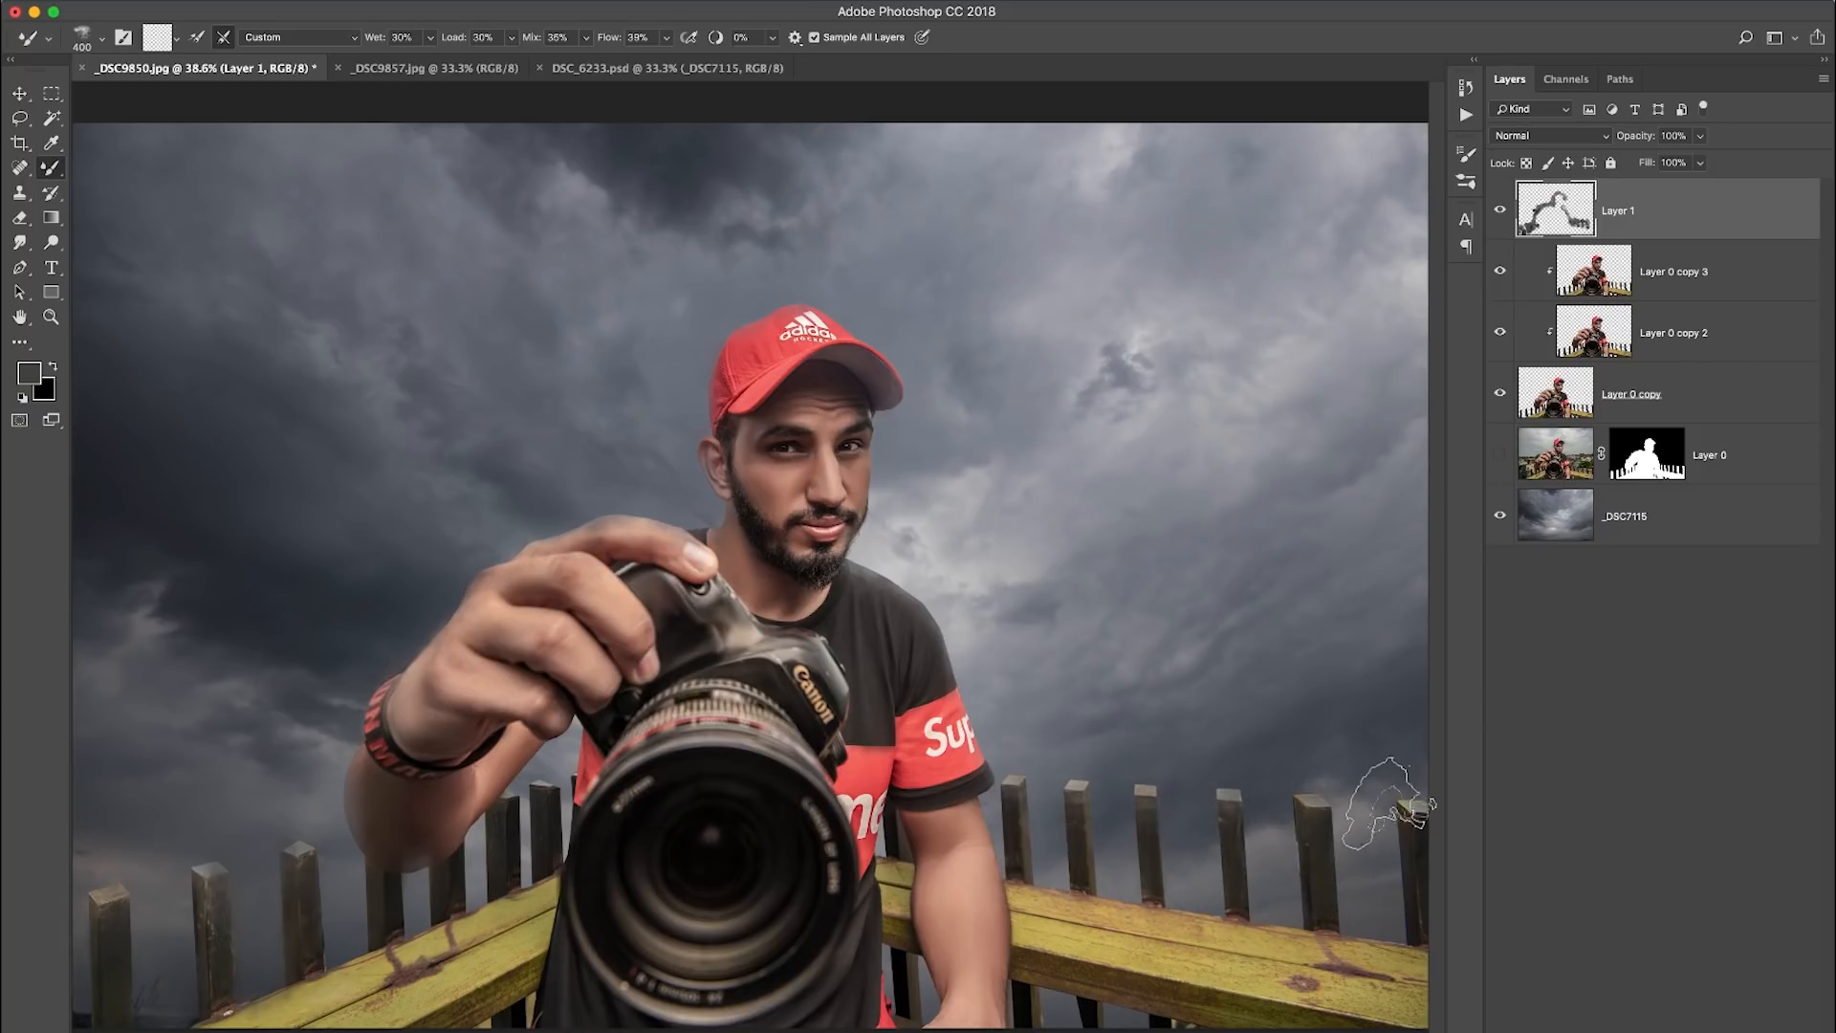
- Add a Brightness/Contrast adjustment layer above Layer 1 and lower its brightness to about -110
click(1503, 212)
click(1503, 212)
click(1504, 212)
click(1503, 212)
click(1676, 1027)
click(1739, 771)
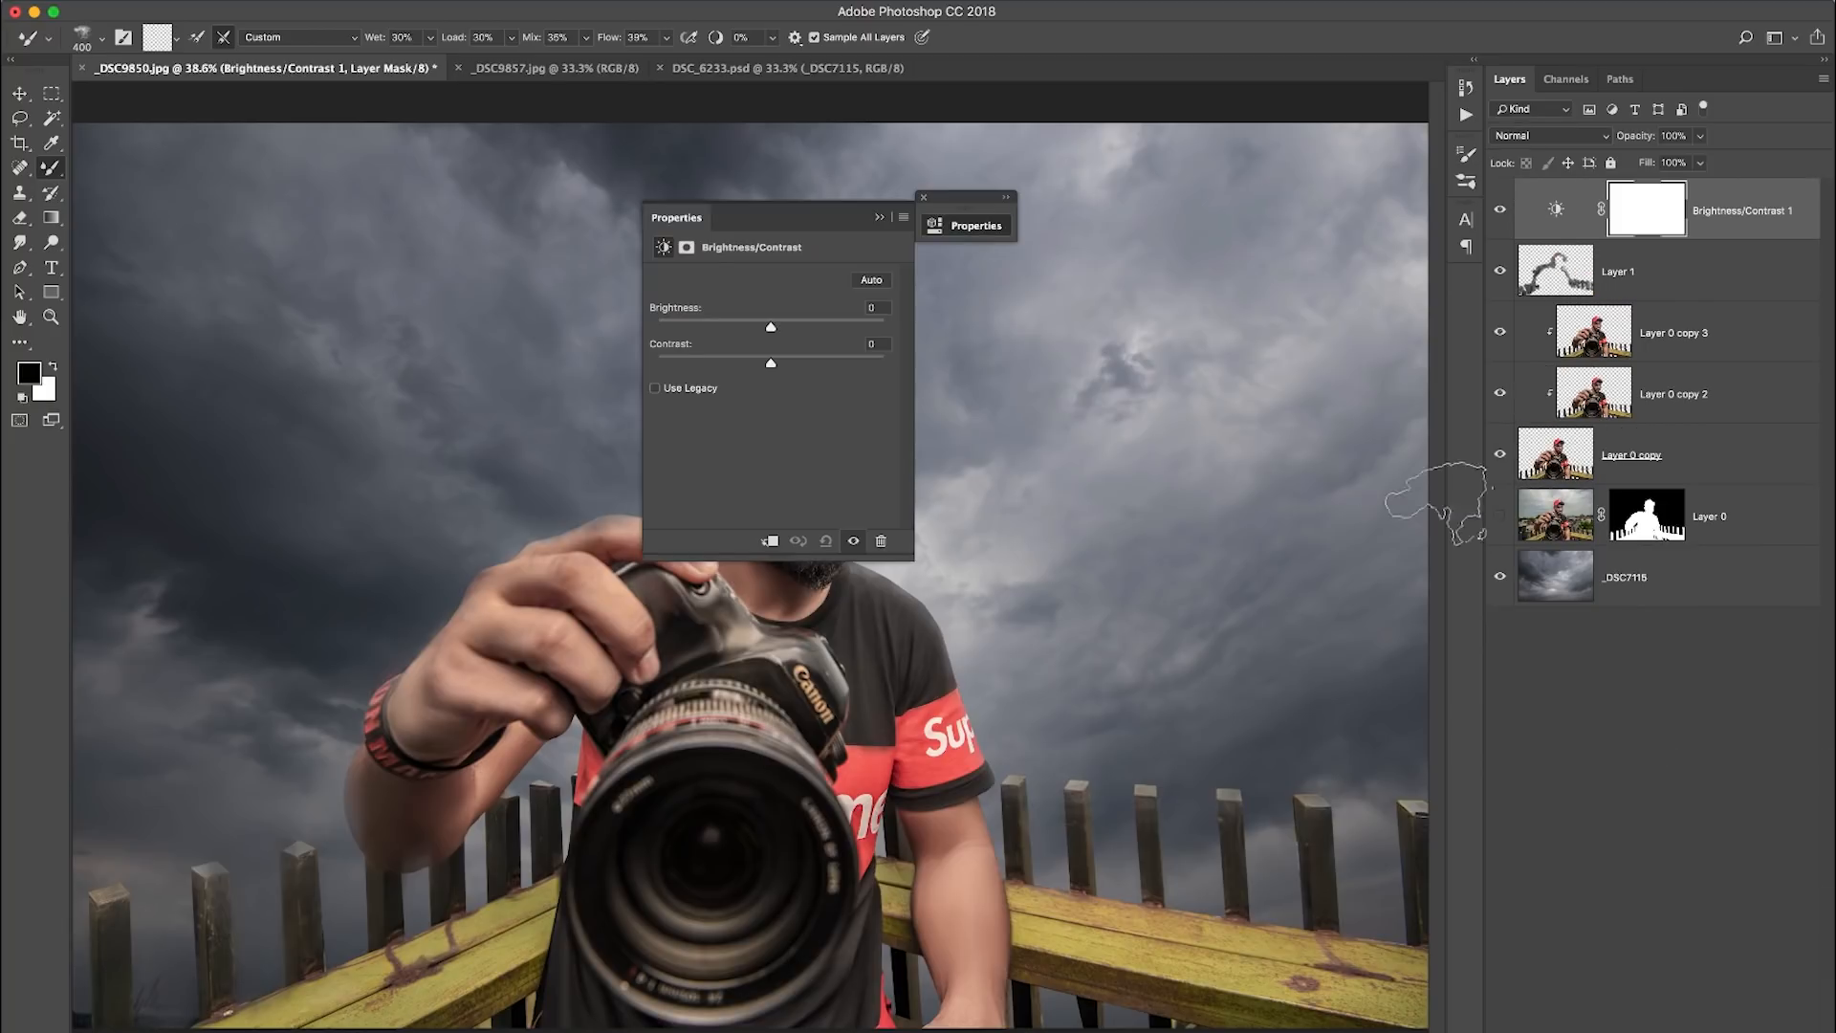
drag(807, 224, 1037, 249)
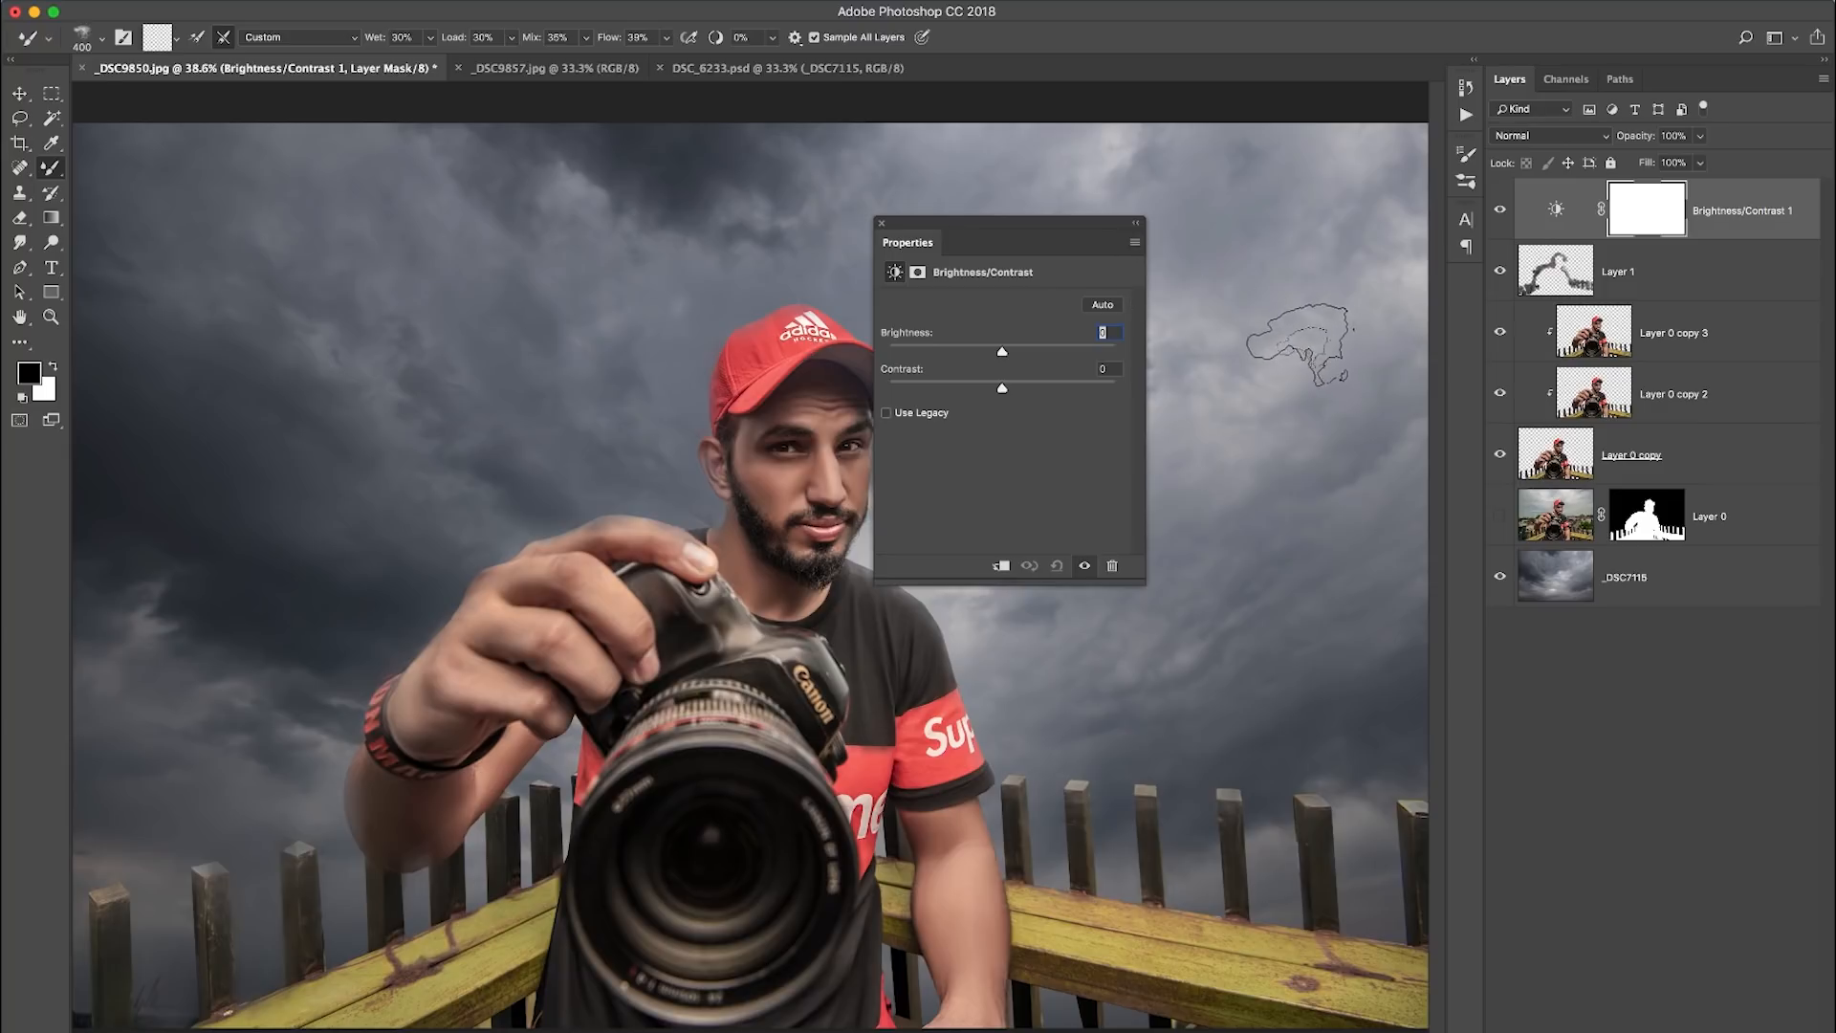
drag(1002, 352, 920, 358)
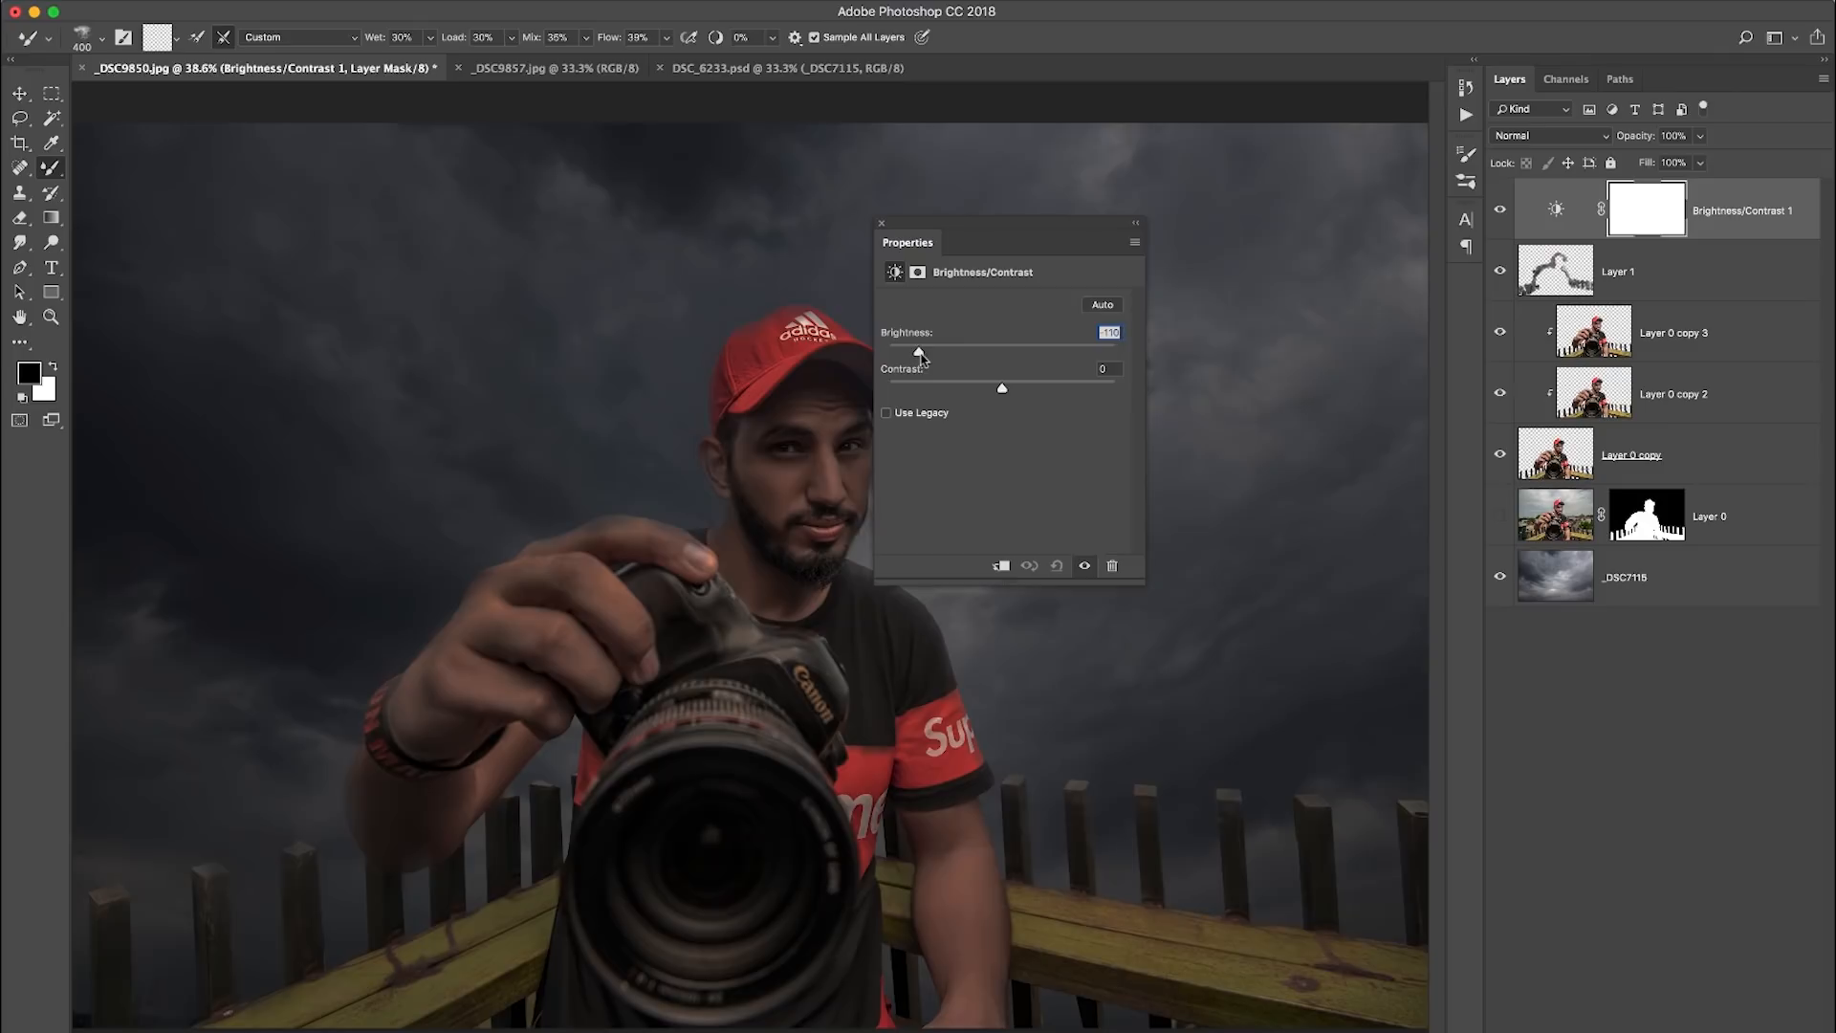
click(1136, 223)
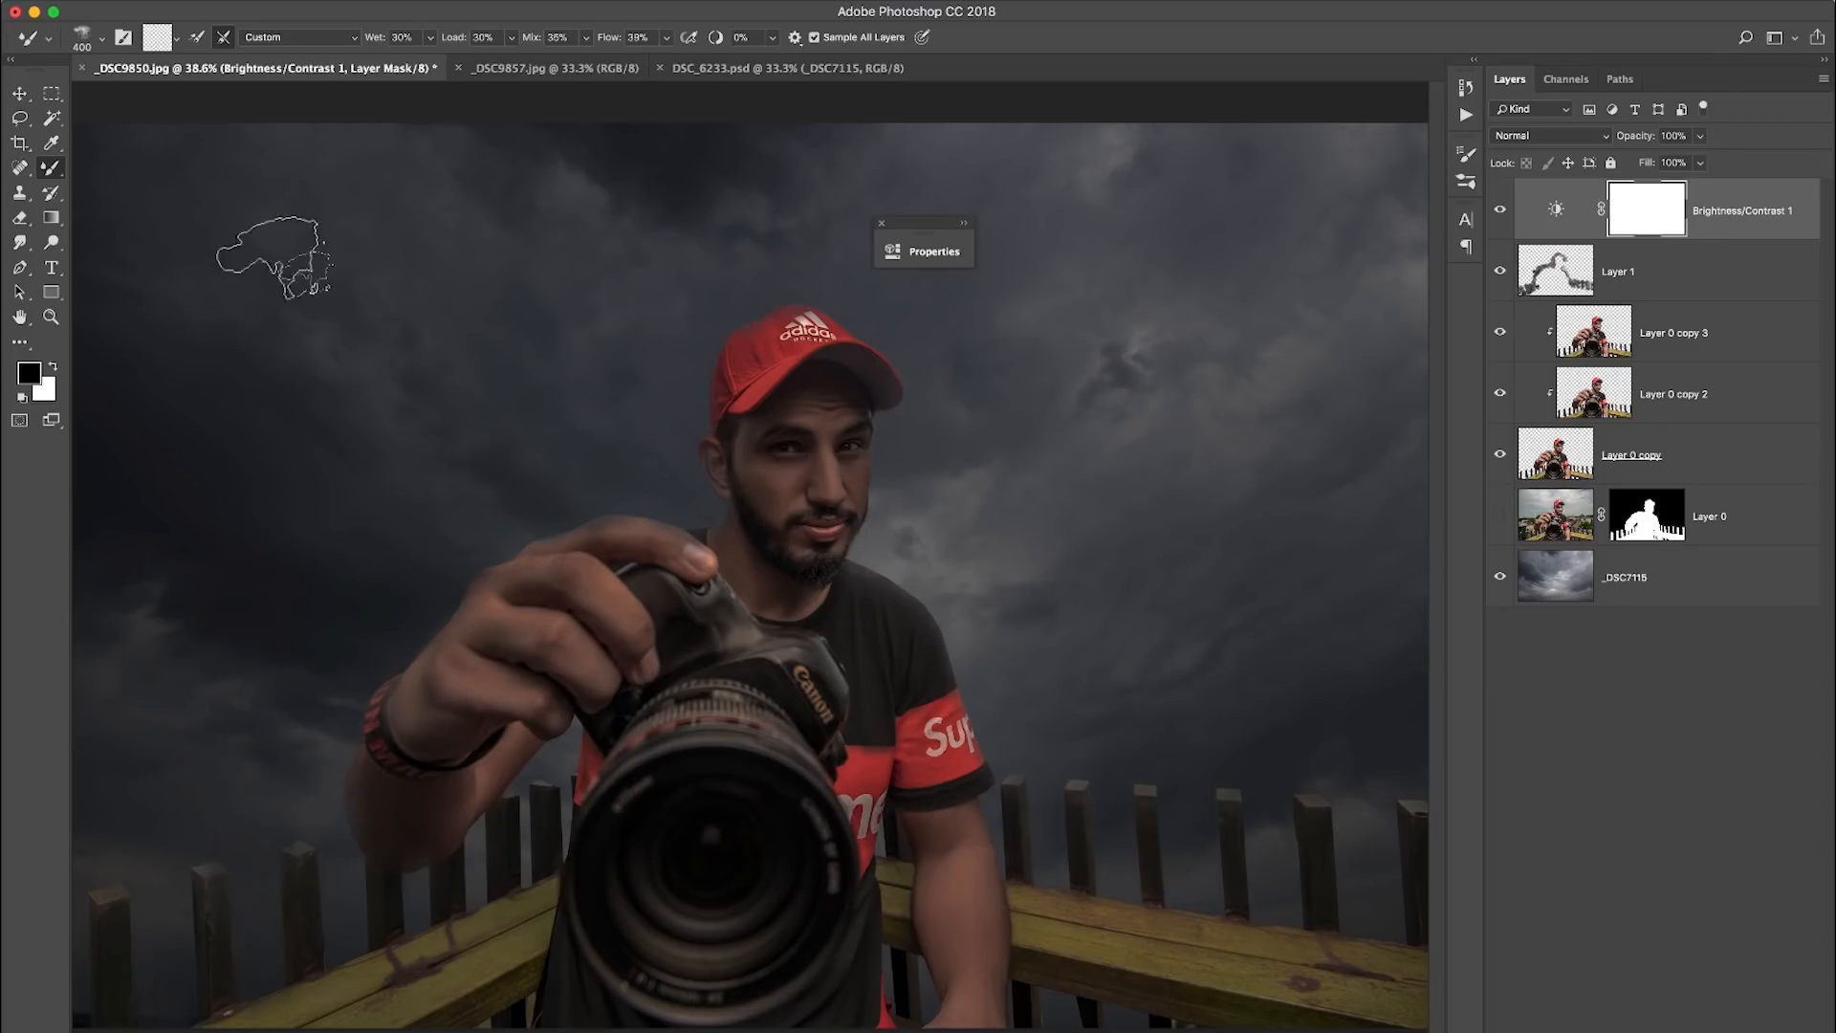
- Fill the Brightness/Contrast 1 mask with a vertical black-to-white linear gradient so the darkening affects only the lower part of the image
click(50, 217)
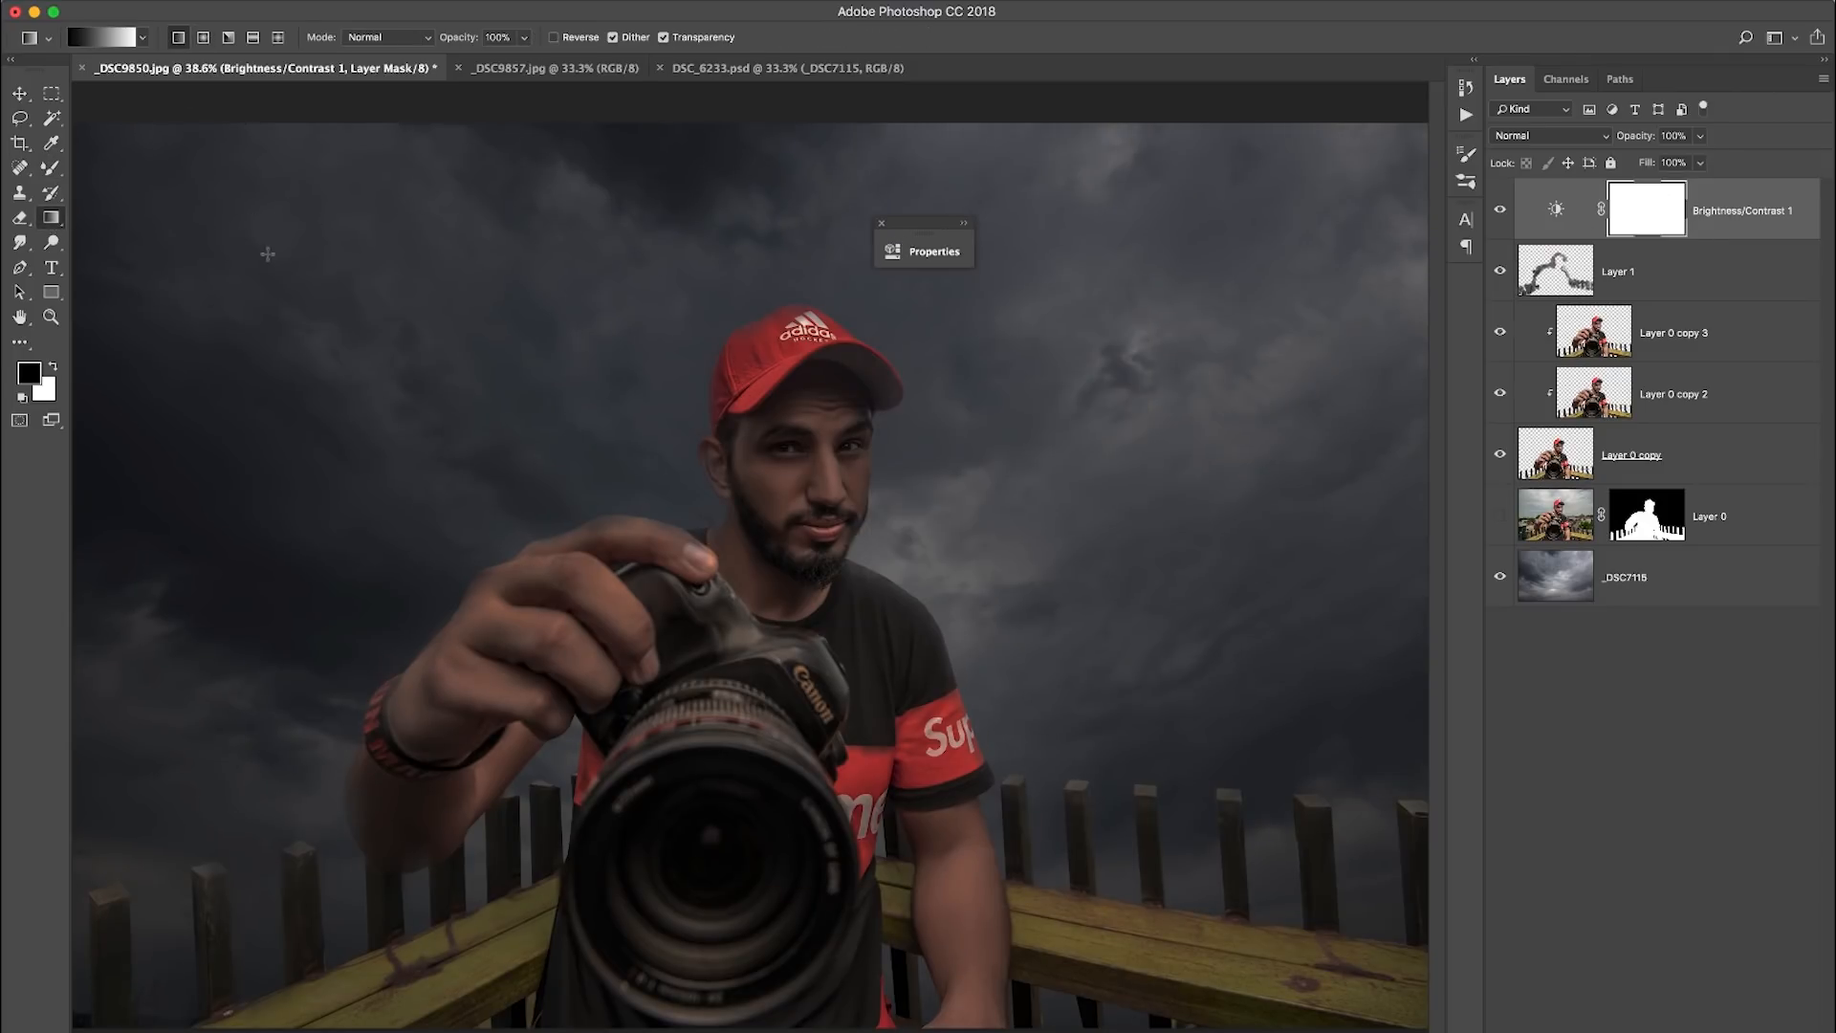
drag(742, 888, 752, 1014)
key(super+z)
drag(746, 631, 747, 1029)
key(super+z)
key(super+minus)
drag(756, 636, 760, 1029)
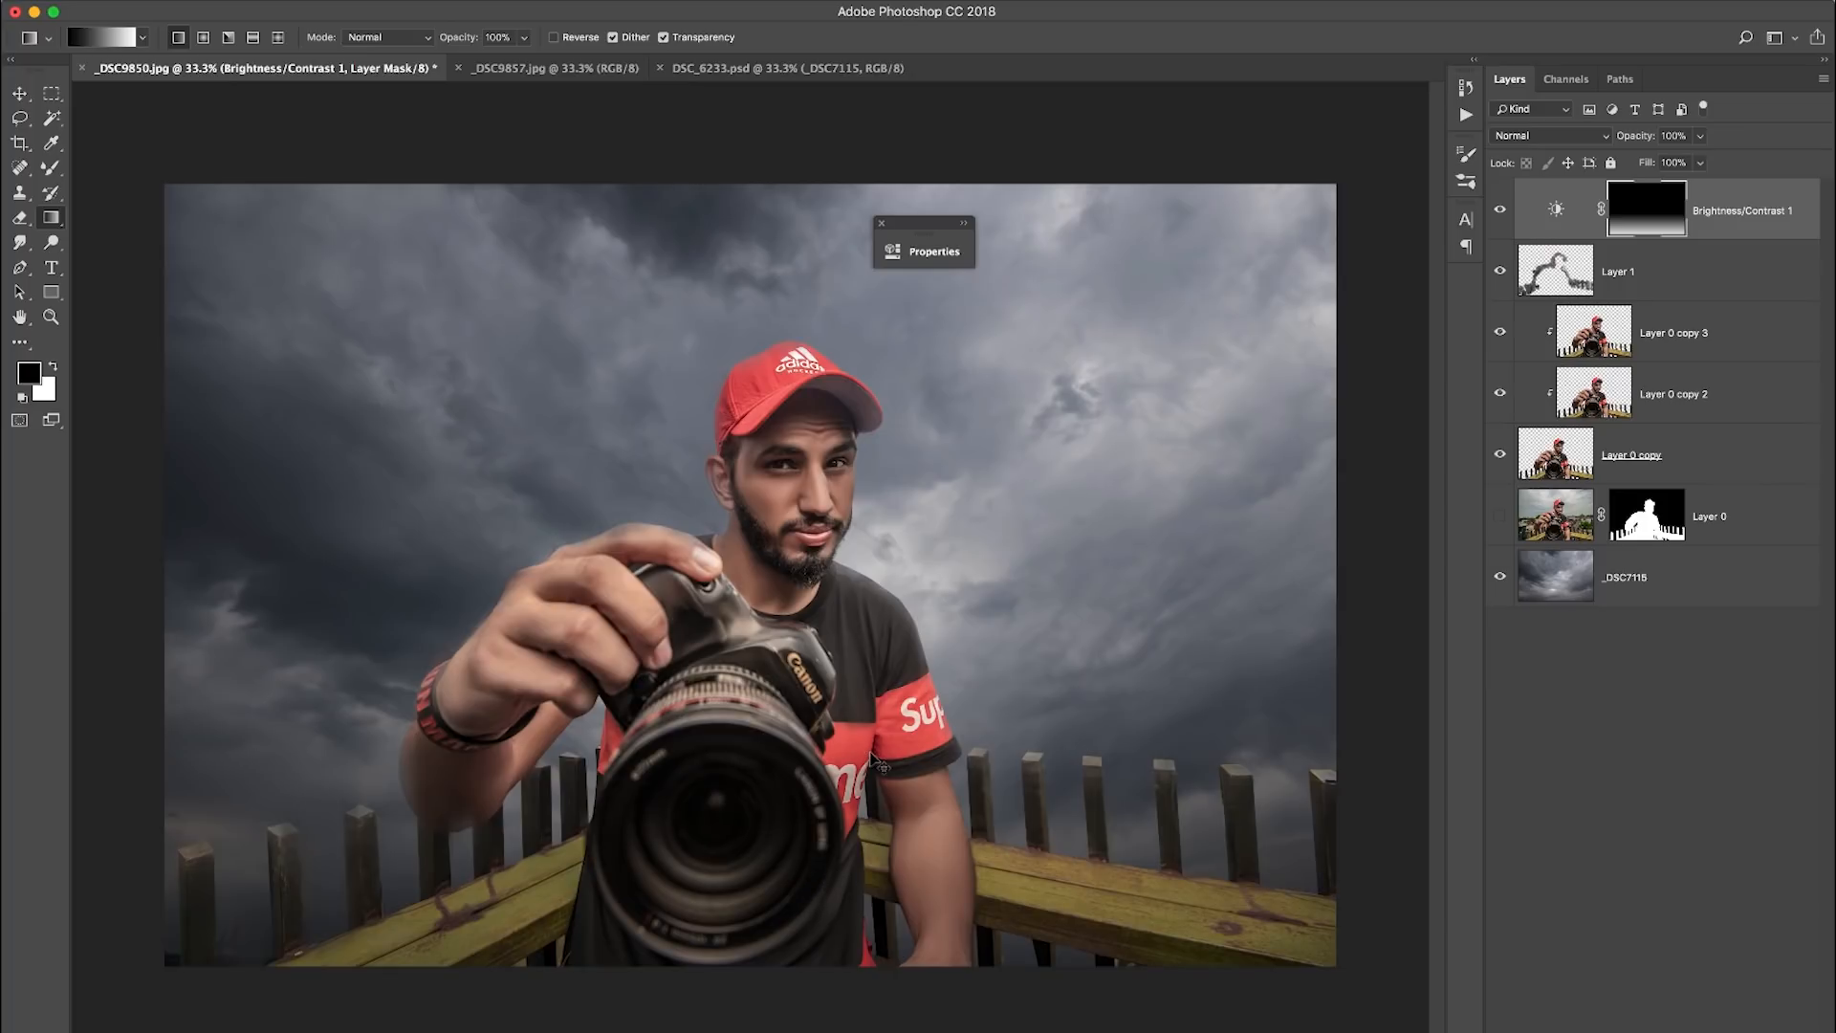
key(super+0)
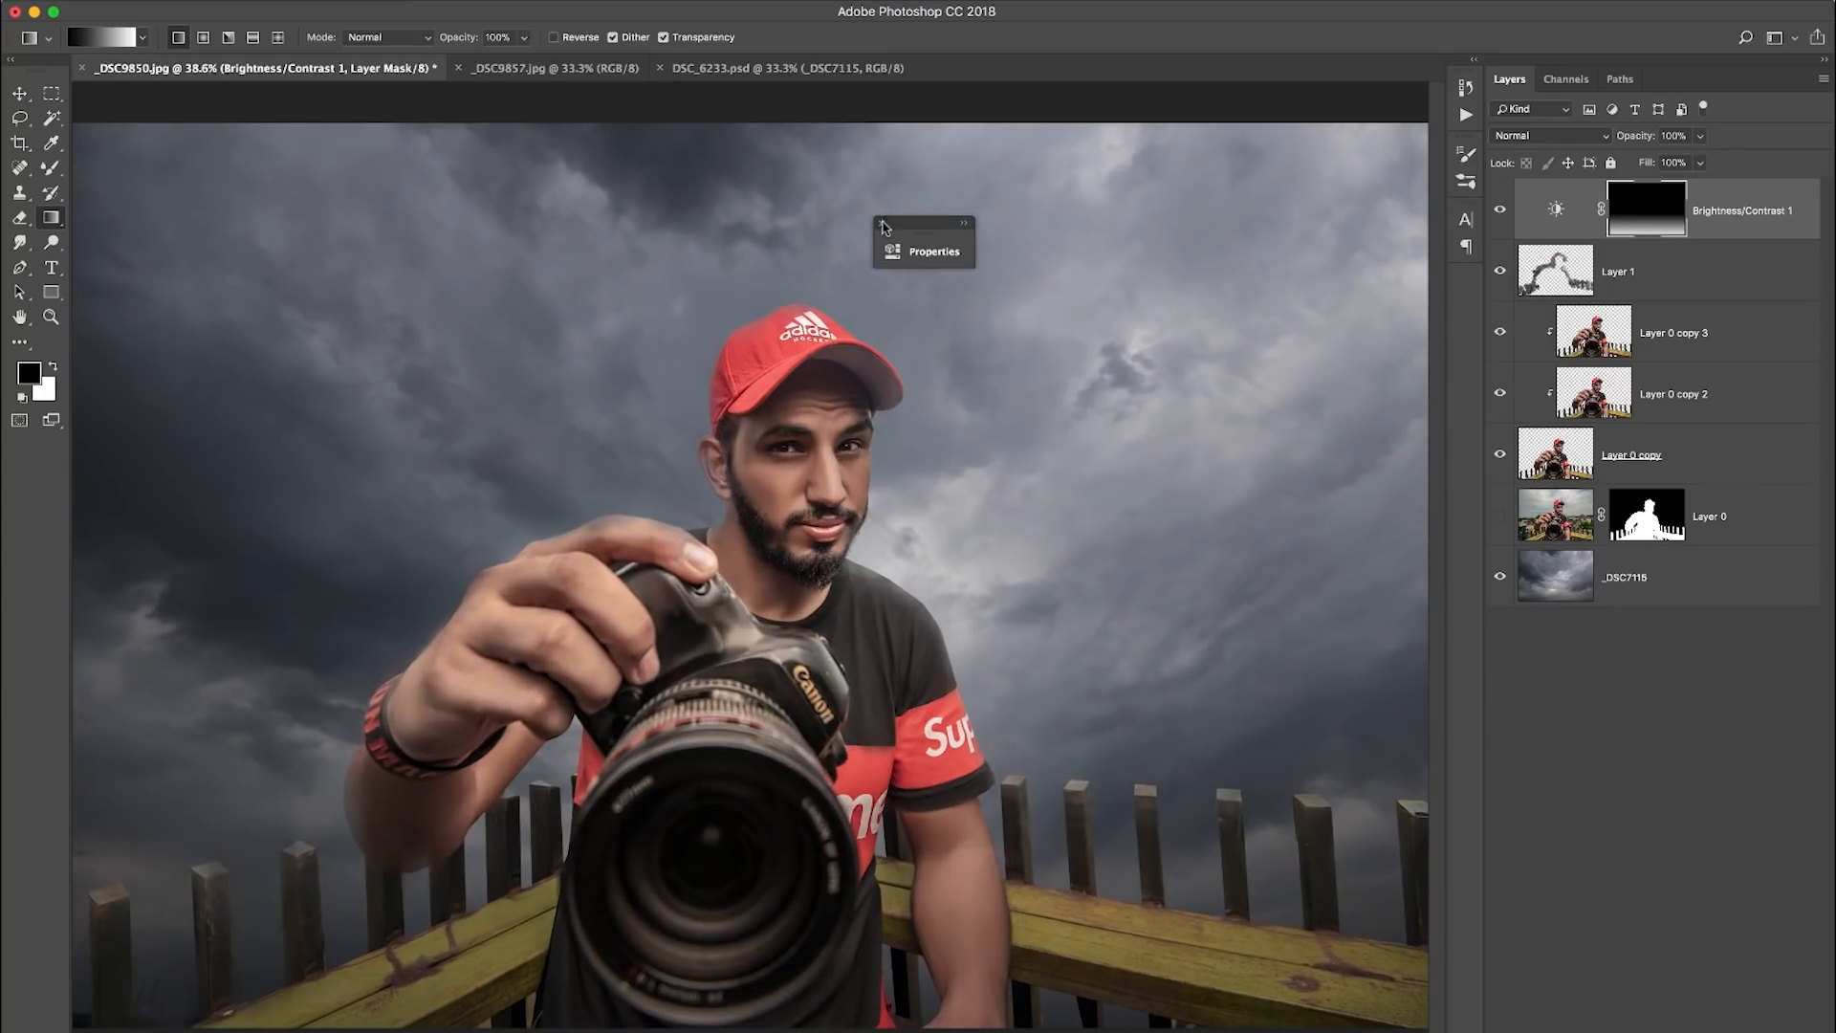
click(882, 224)
- Duplicate the _DSC7115 sky layer and apply a Gaussian Blur with a 4-pixel radius to the copy
click(1660, 619)
click(1674, 593)
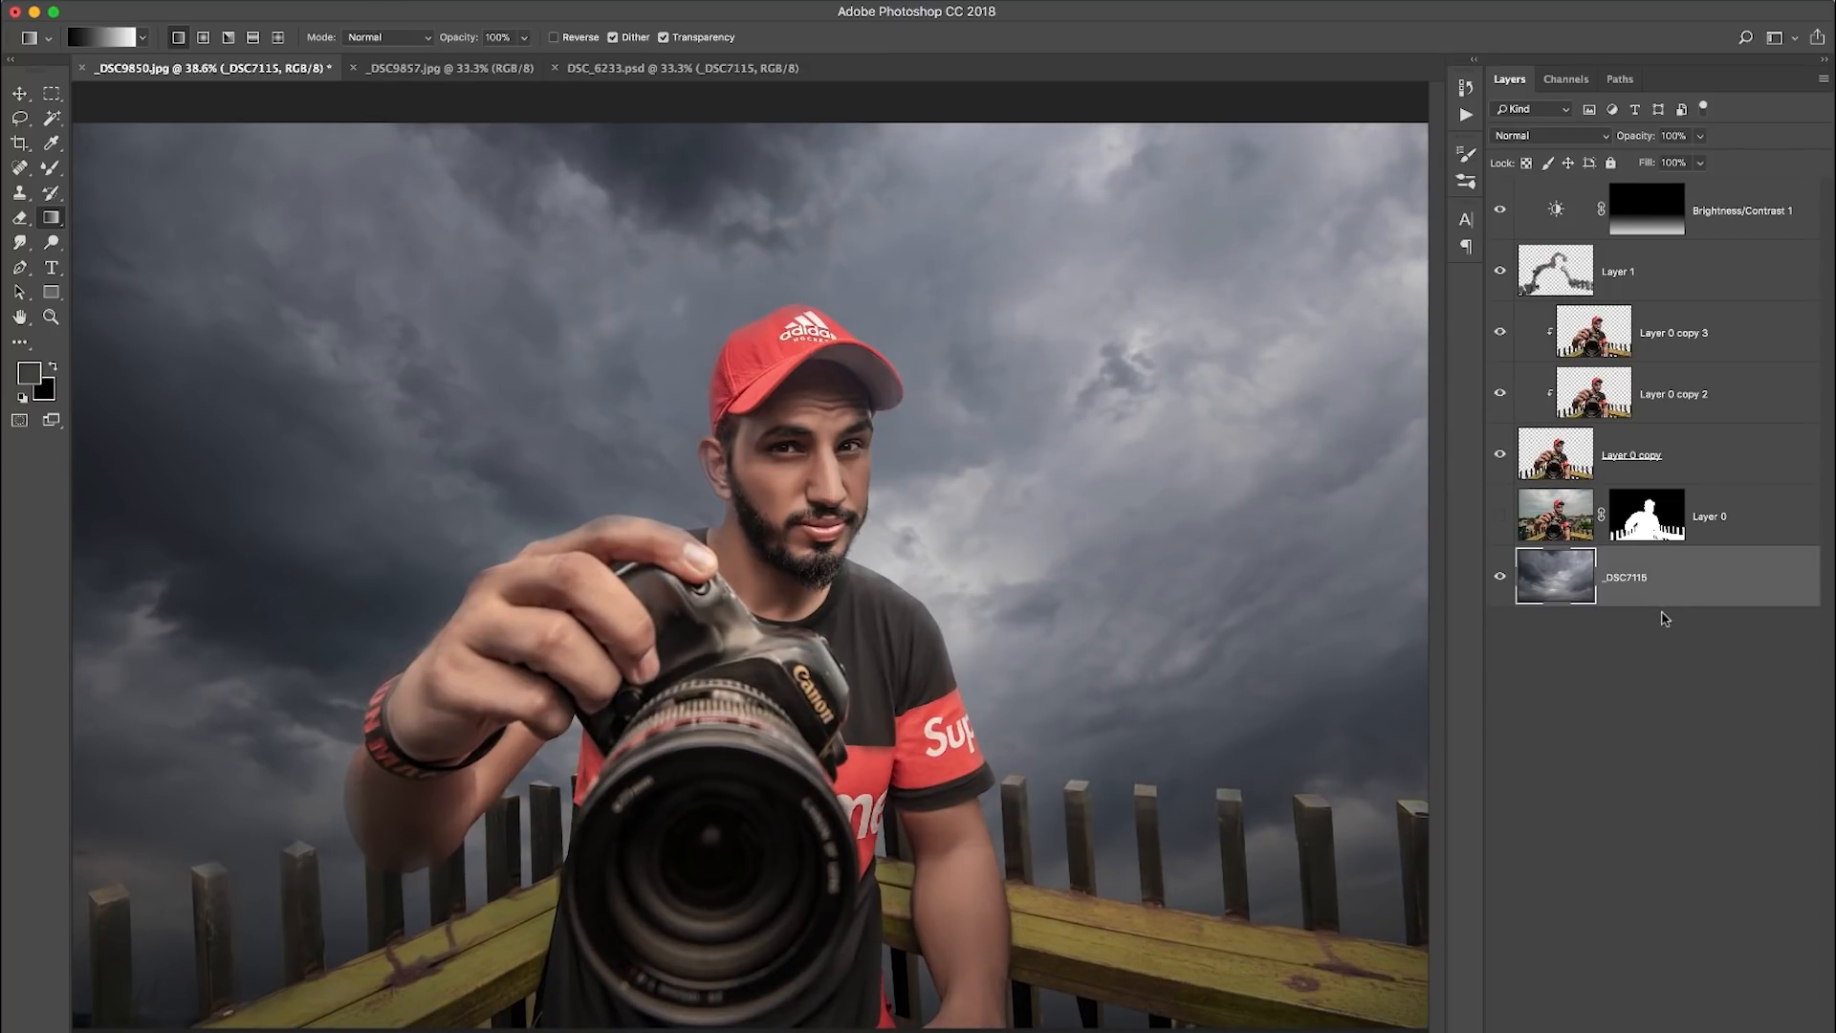
key(super+j)
click(481, 3)
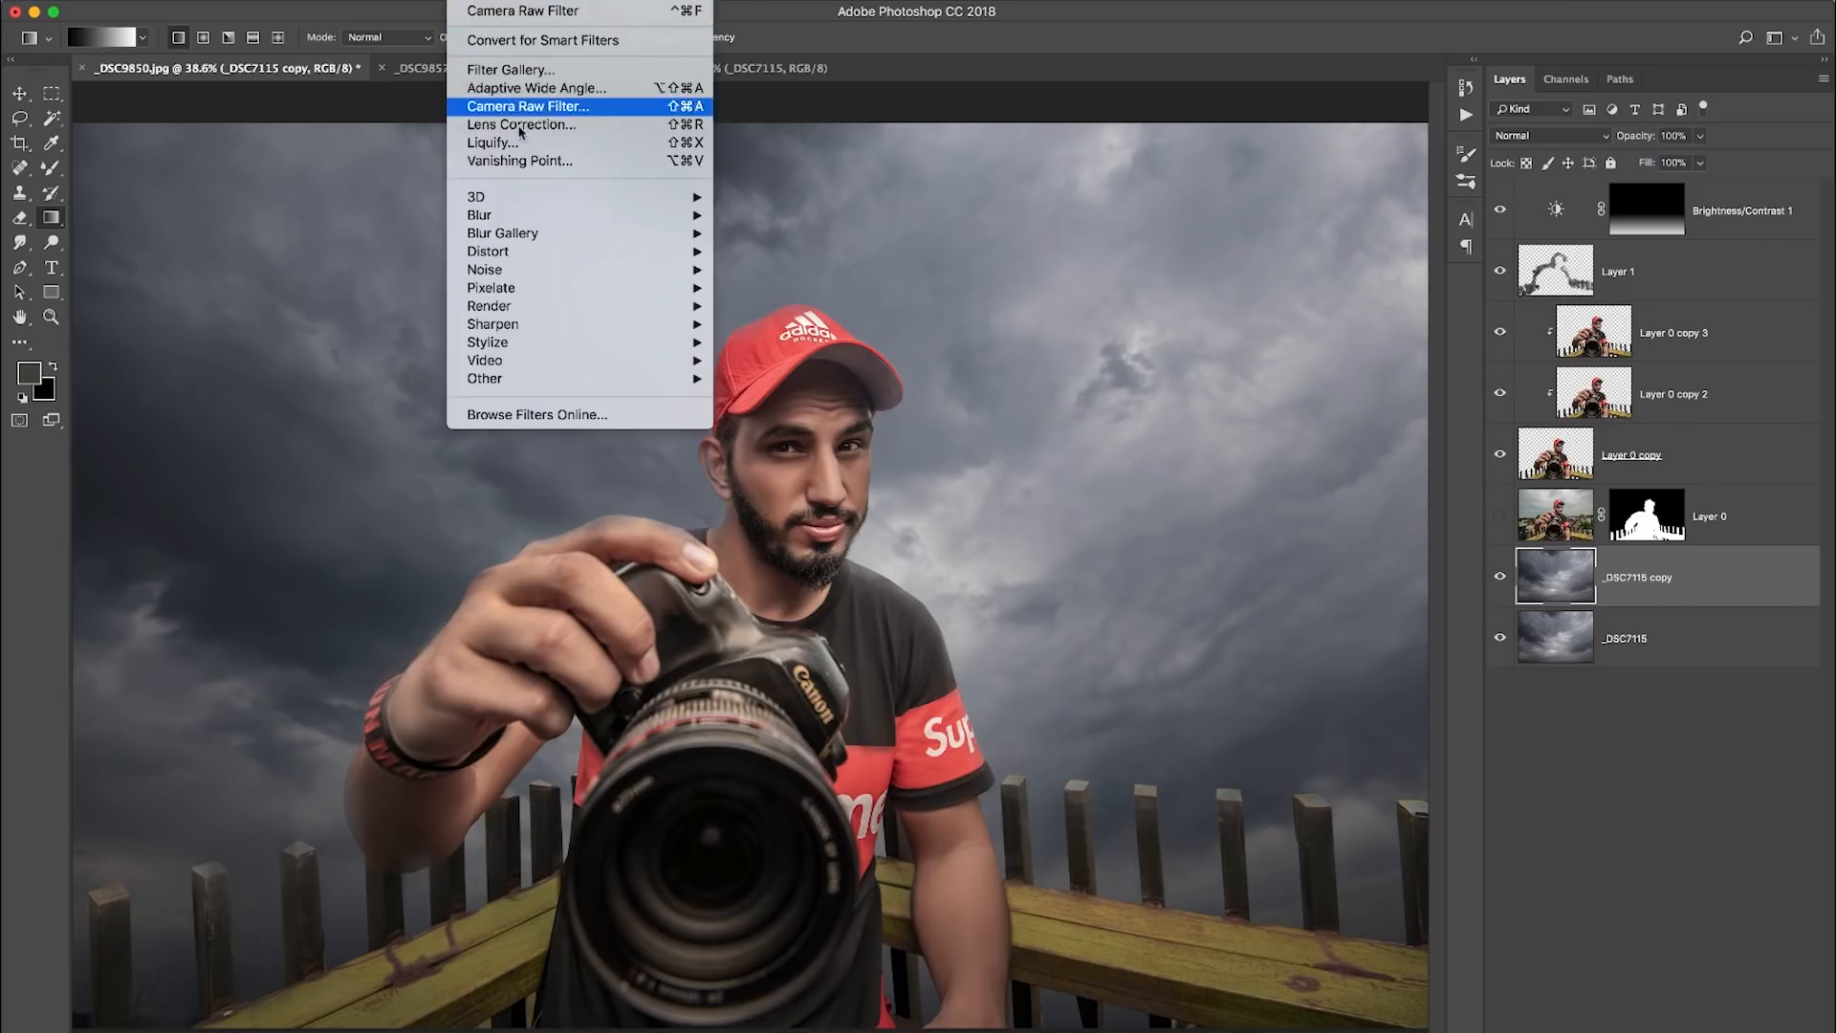
mouse_move(546, 216)
click(803, 288)
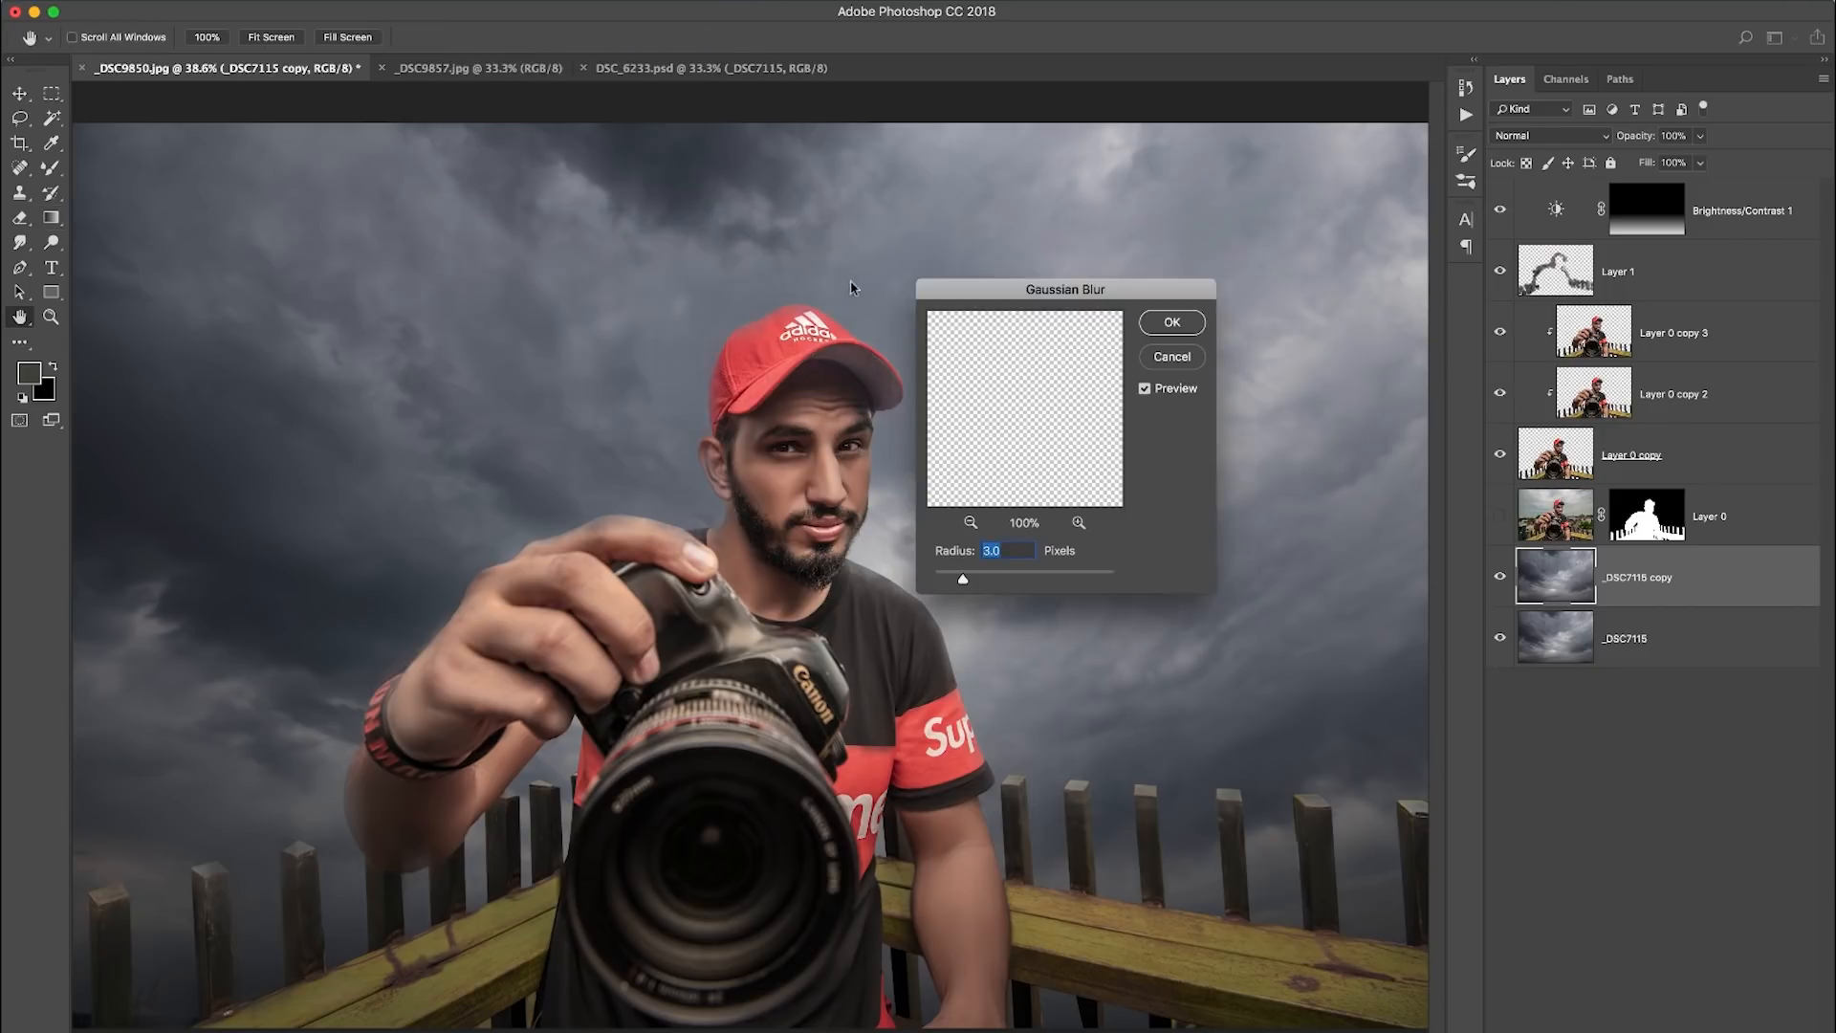
drag(1035, 289, 1199, 278)
mouse_move(1129, 571)
mouse_down()
mouse_move(1194, 573)
mouse_move(1118, 574)
mouse_up()
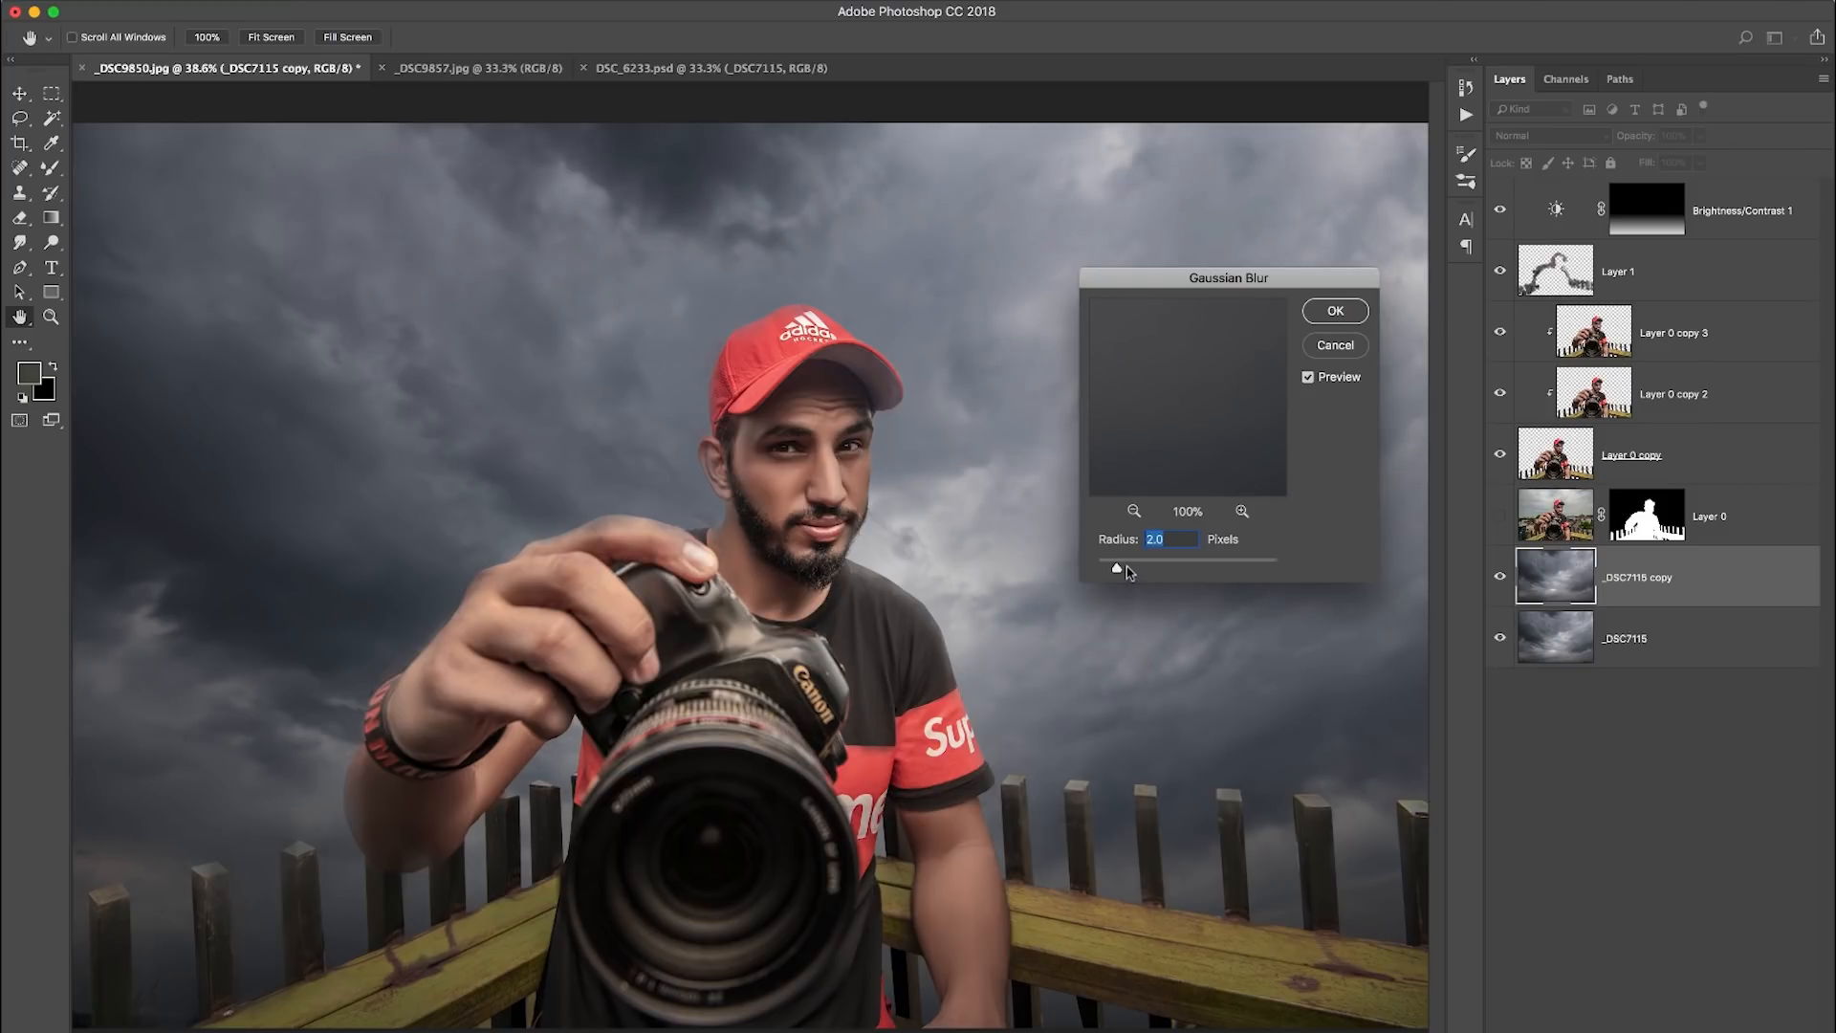
text(4)
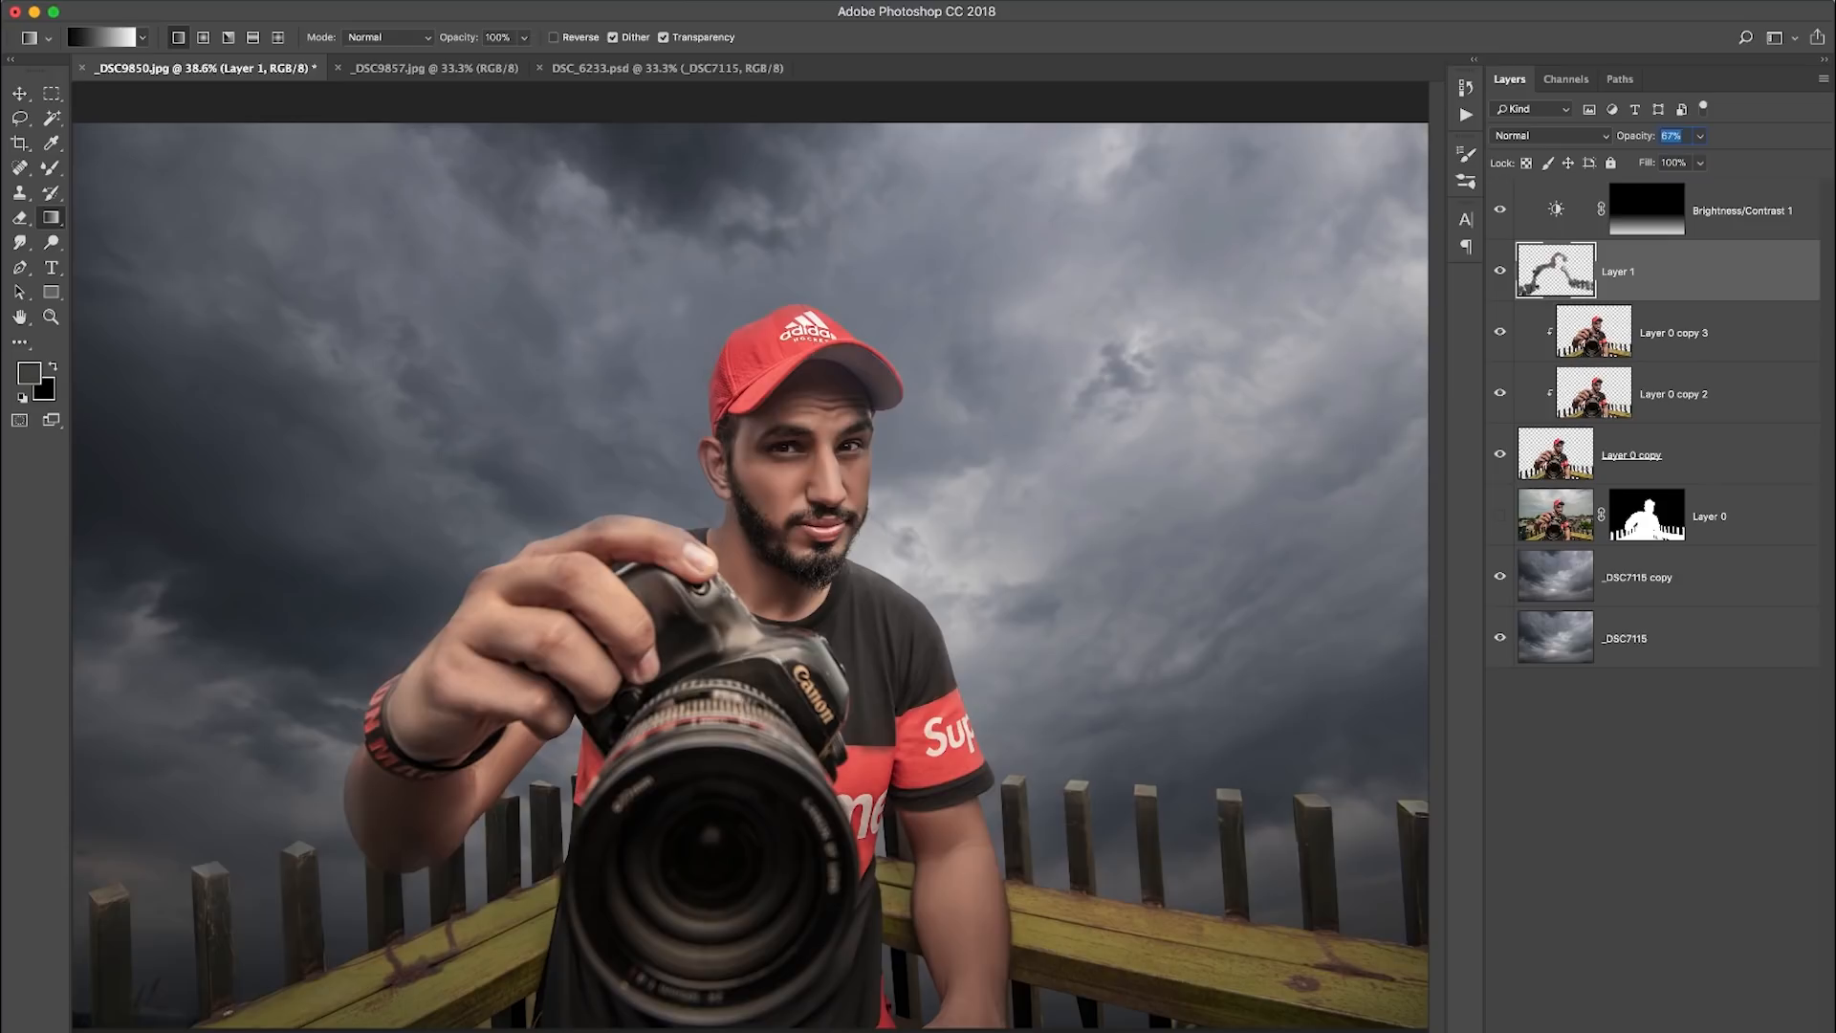
- With the original sky layer hidden, mask the blurred sky copy and fade out its lower part with a linear gradient
click(1655, 578)
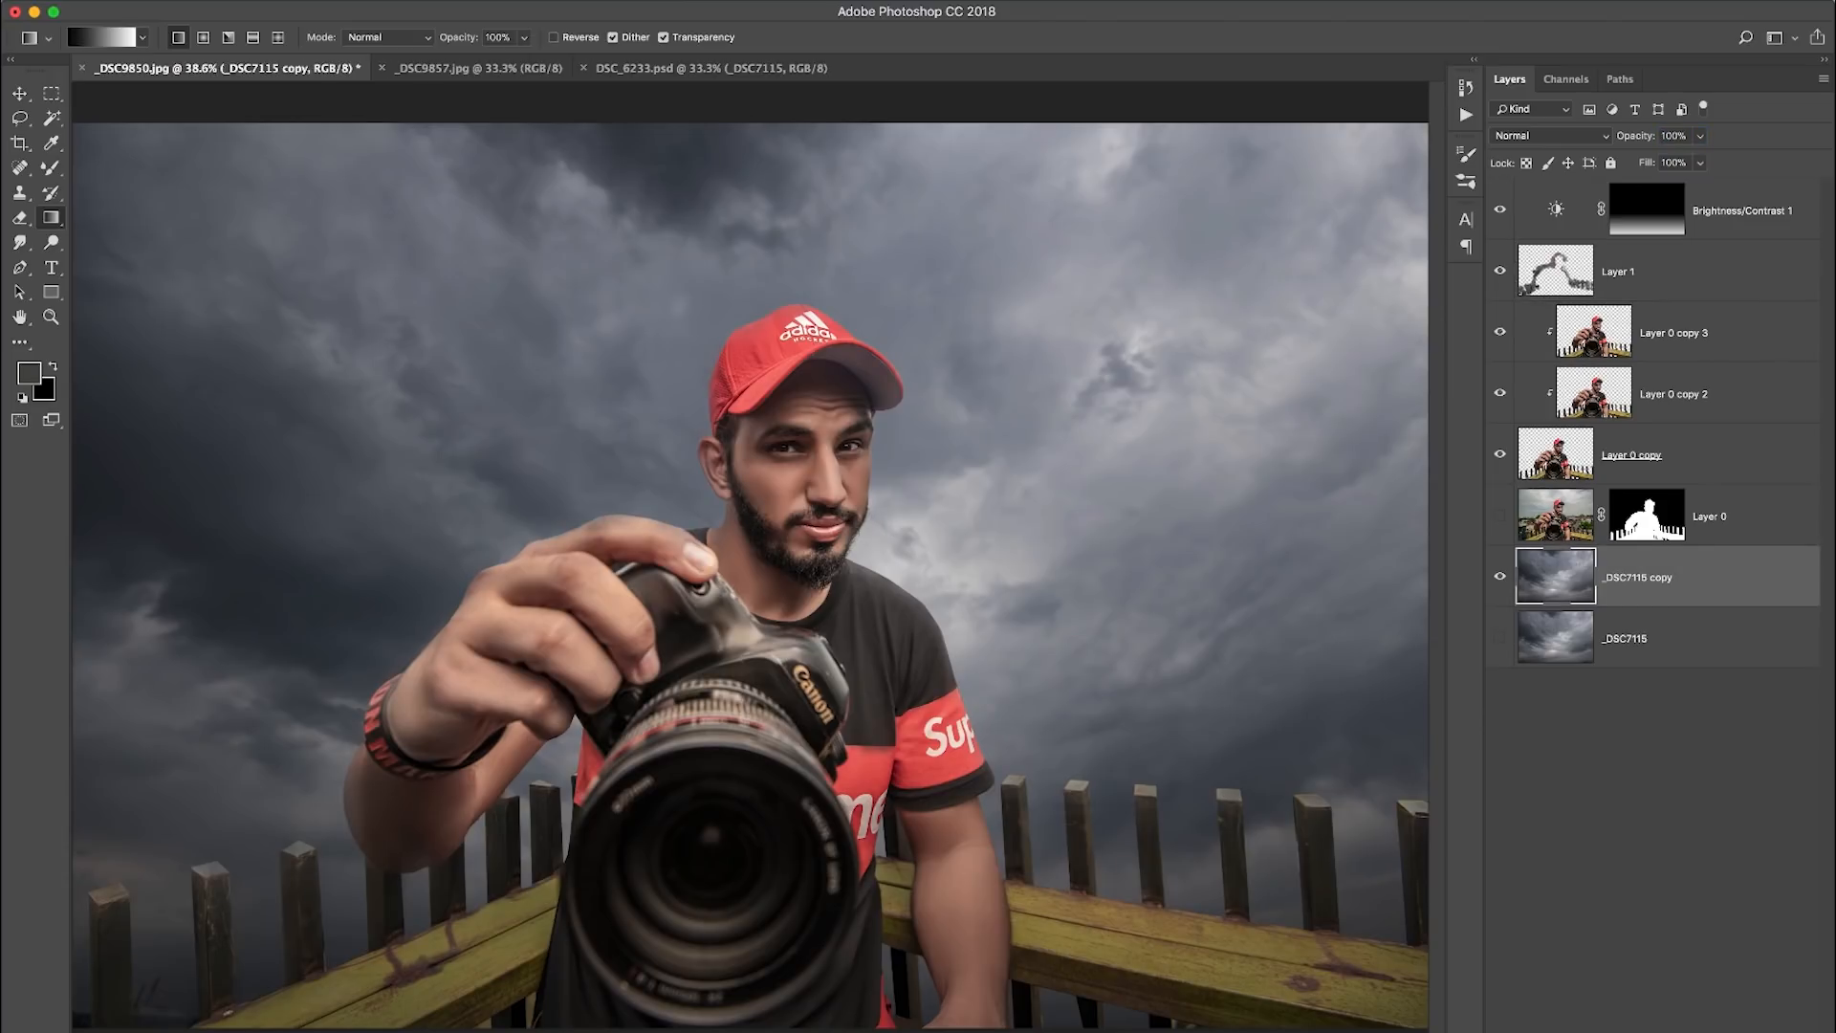
click(1623, 1029)
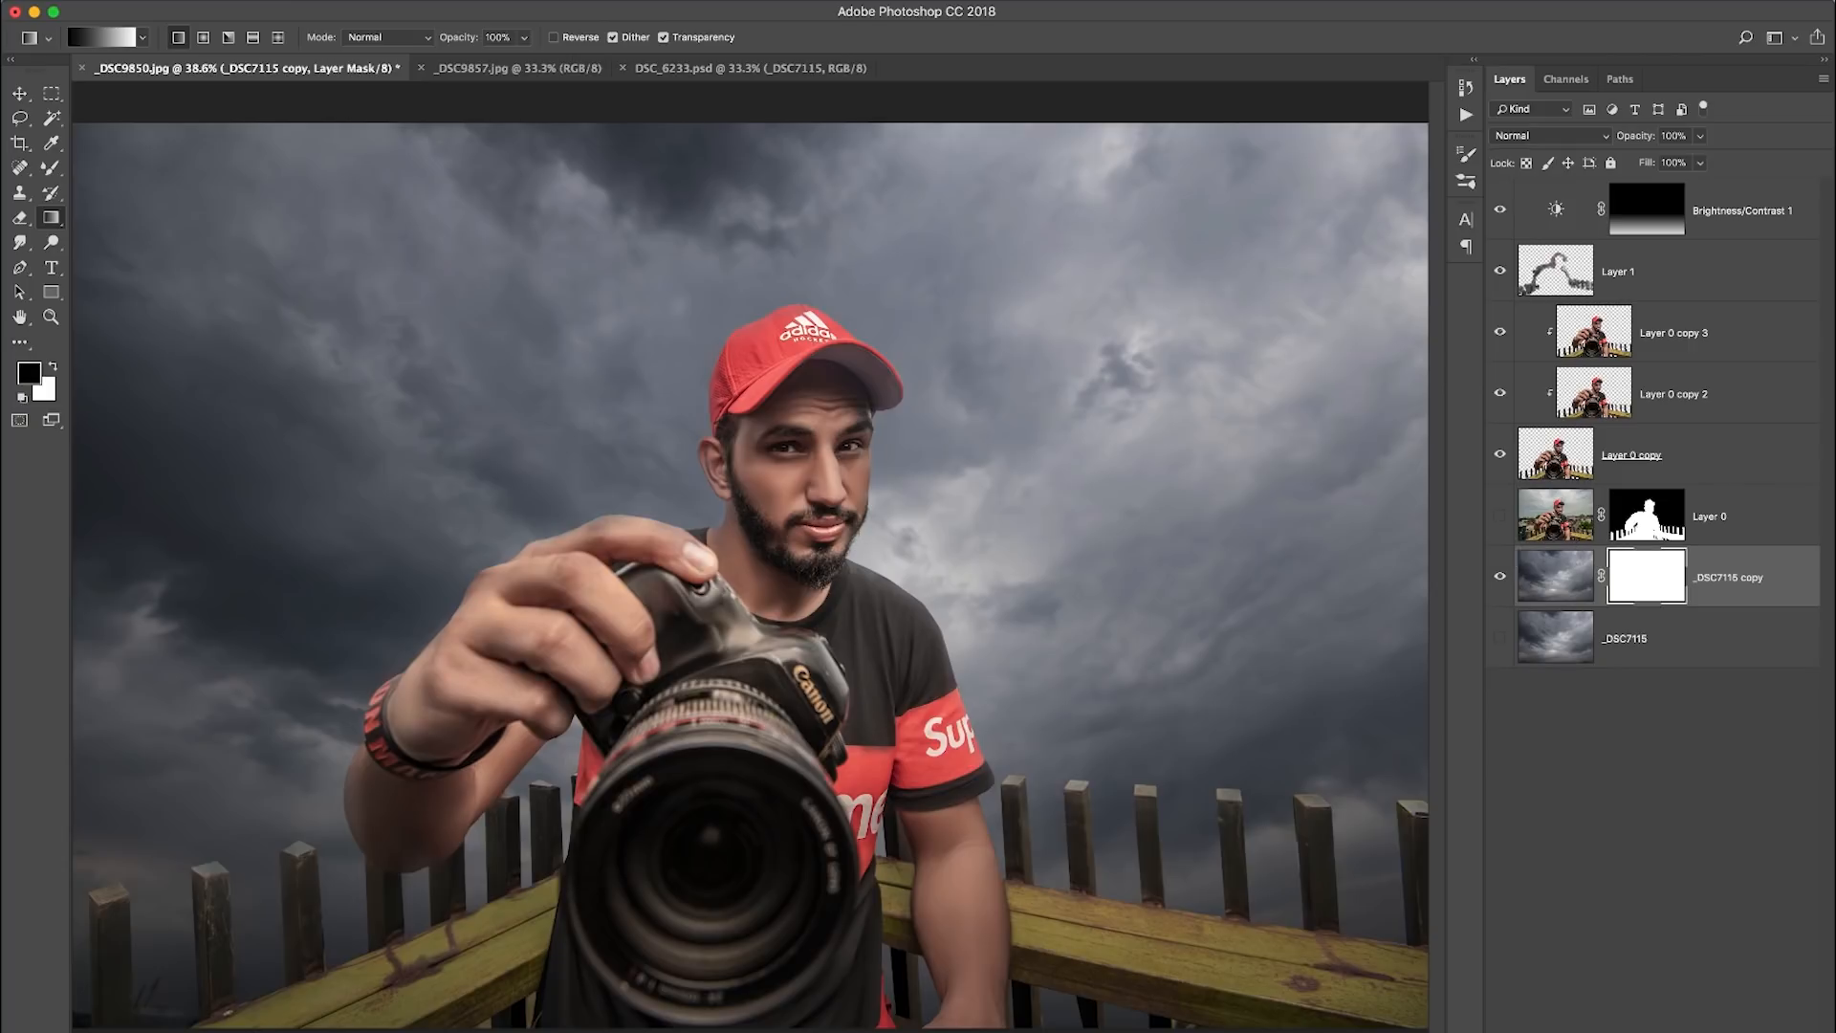
drag(553, 1007, 554, 309)
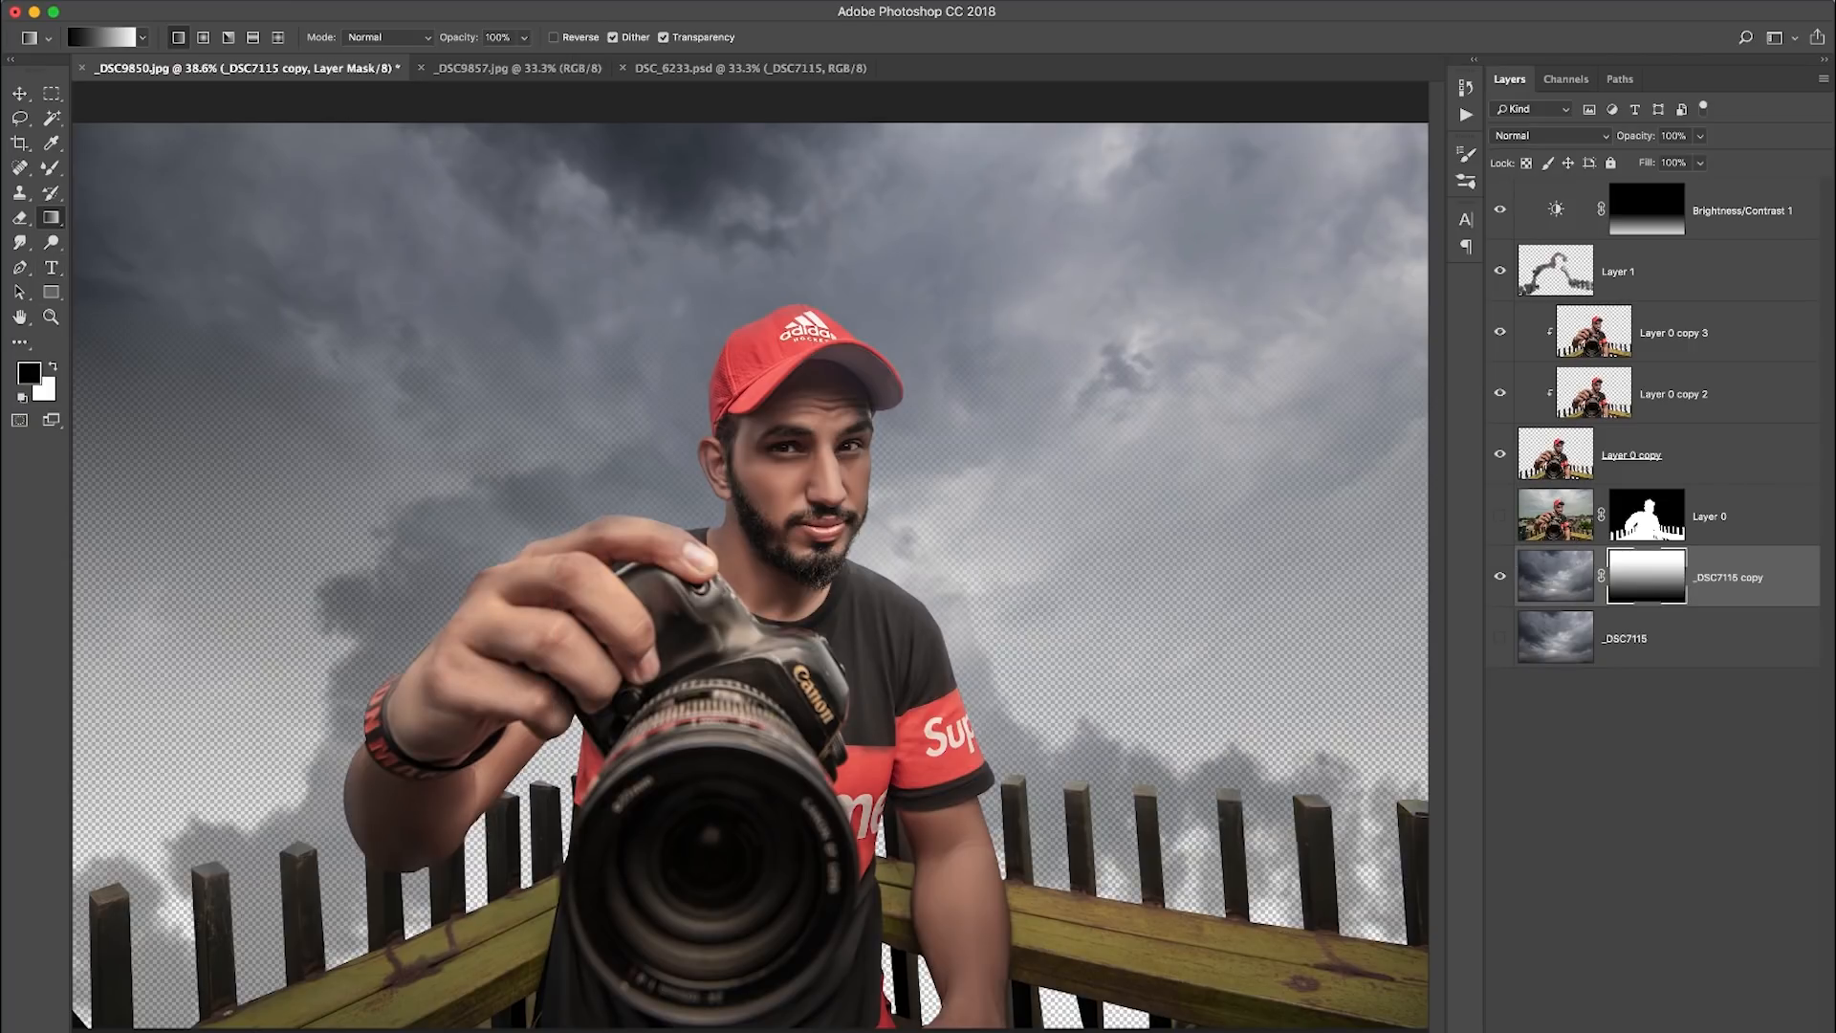
key(super+z)
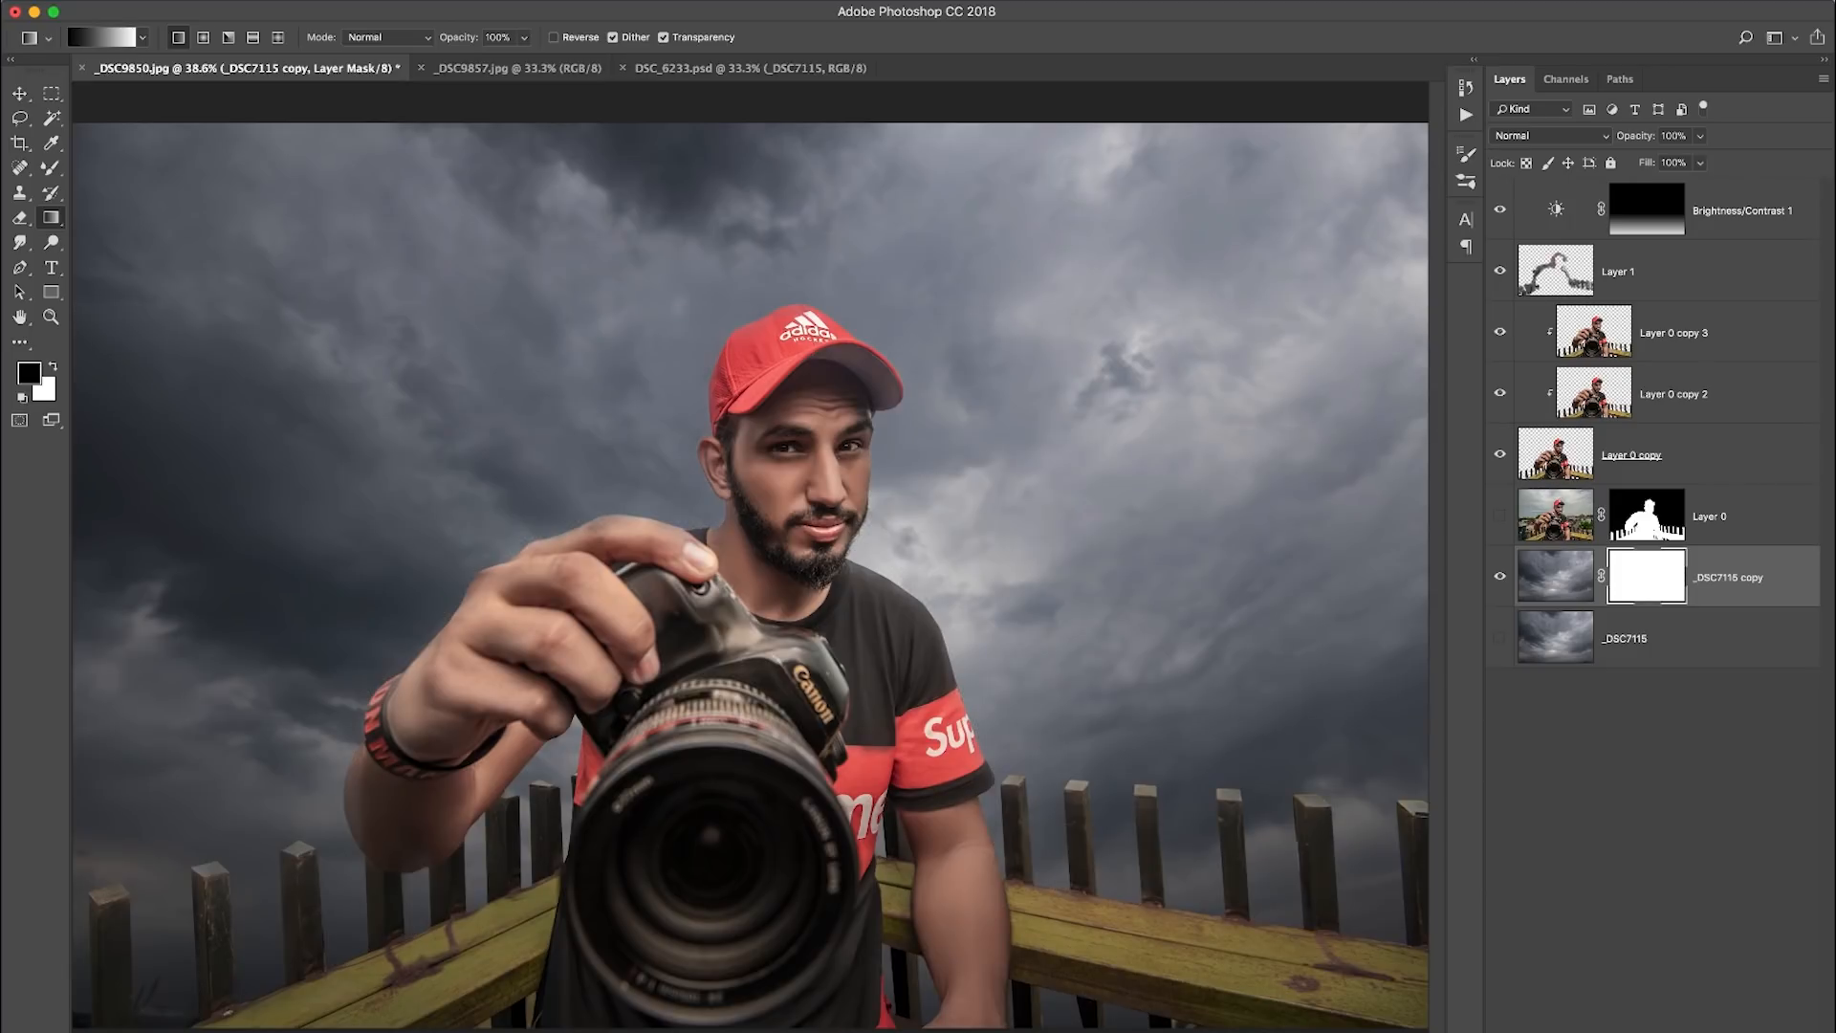
key(super+z)
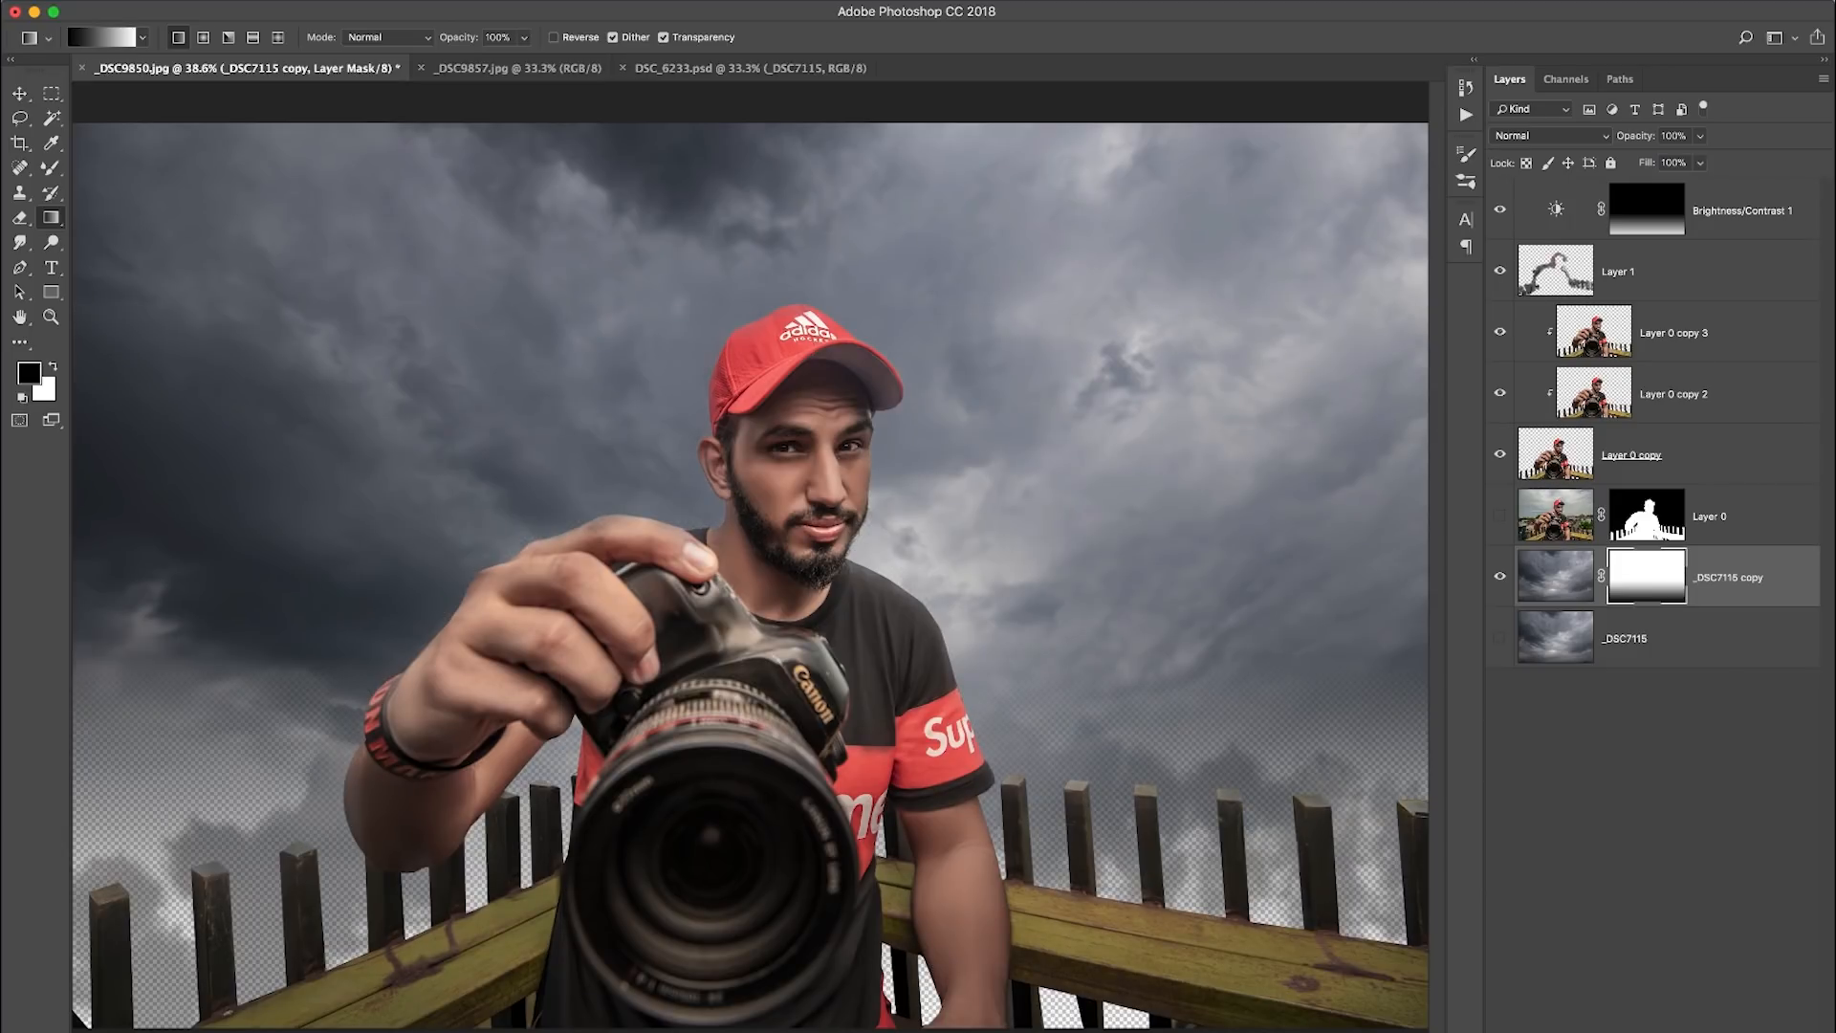
- Add a dark grey (#1e1e1e) solid color fill layer directly beneath the masked sky copy
click(1662, 639)
click(1671, 1029)
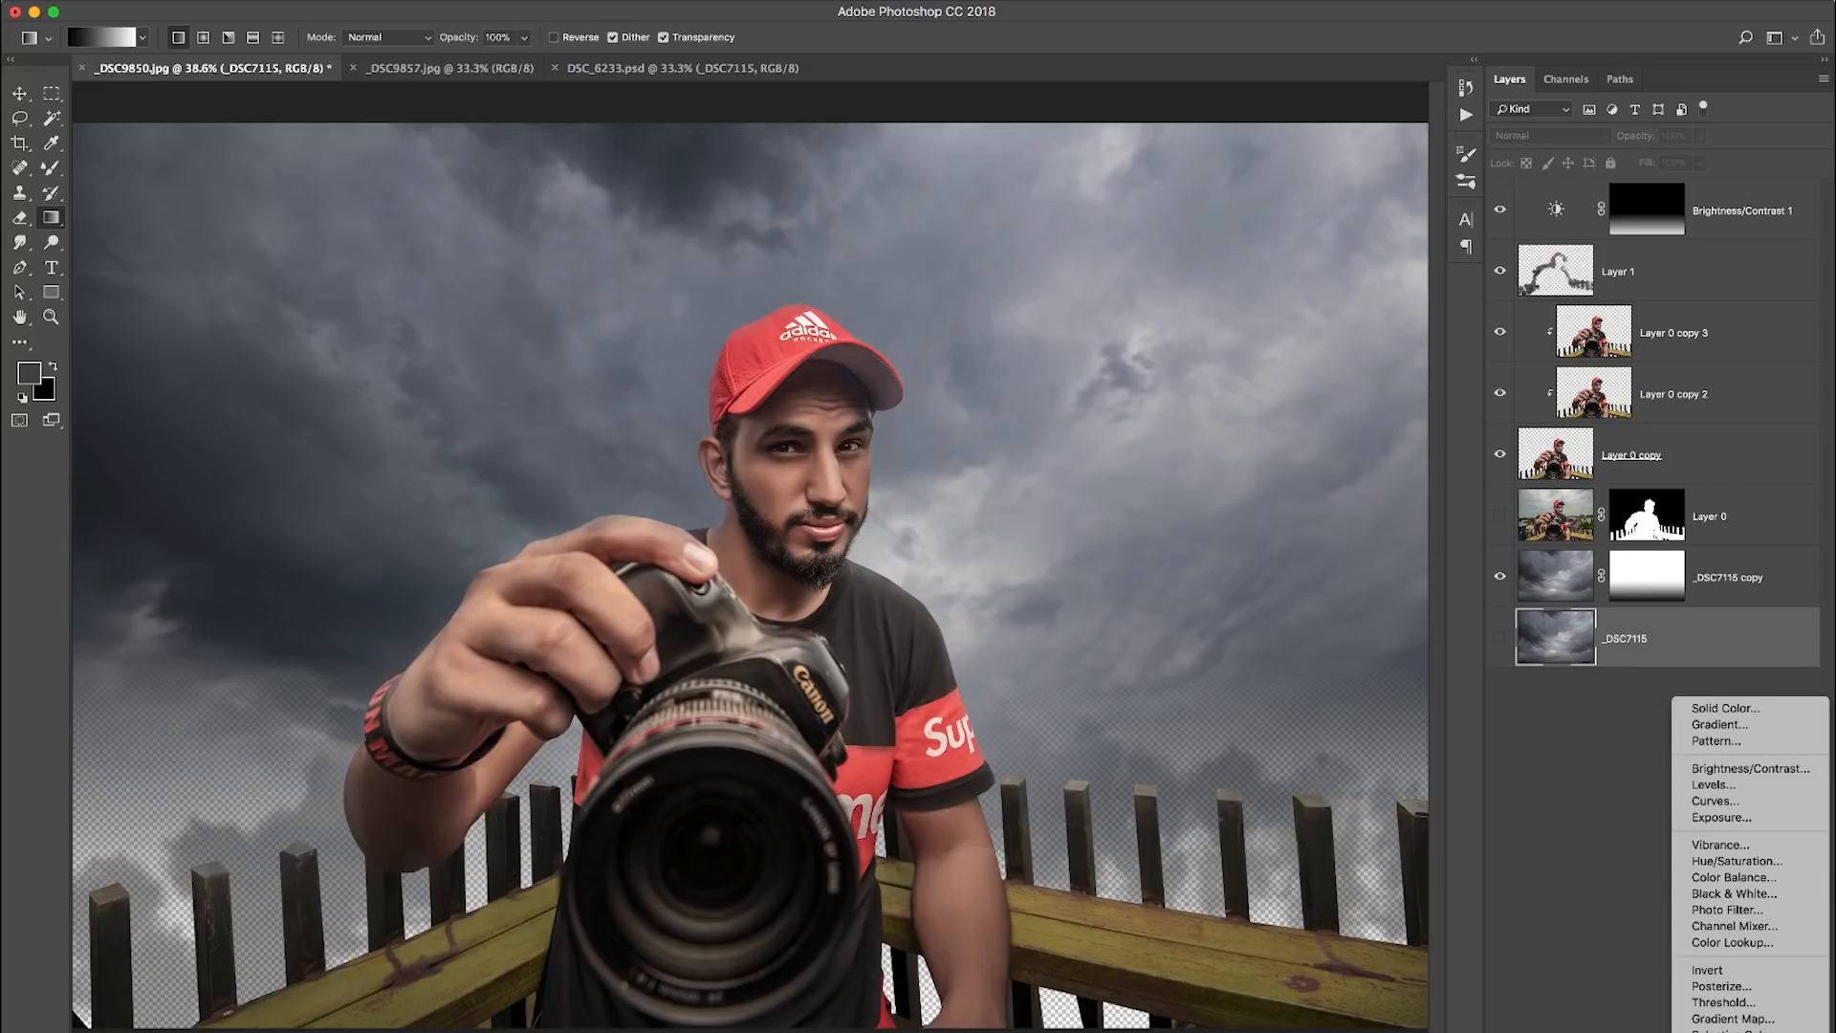
click(1712, 704)
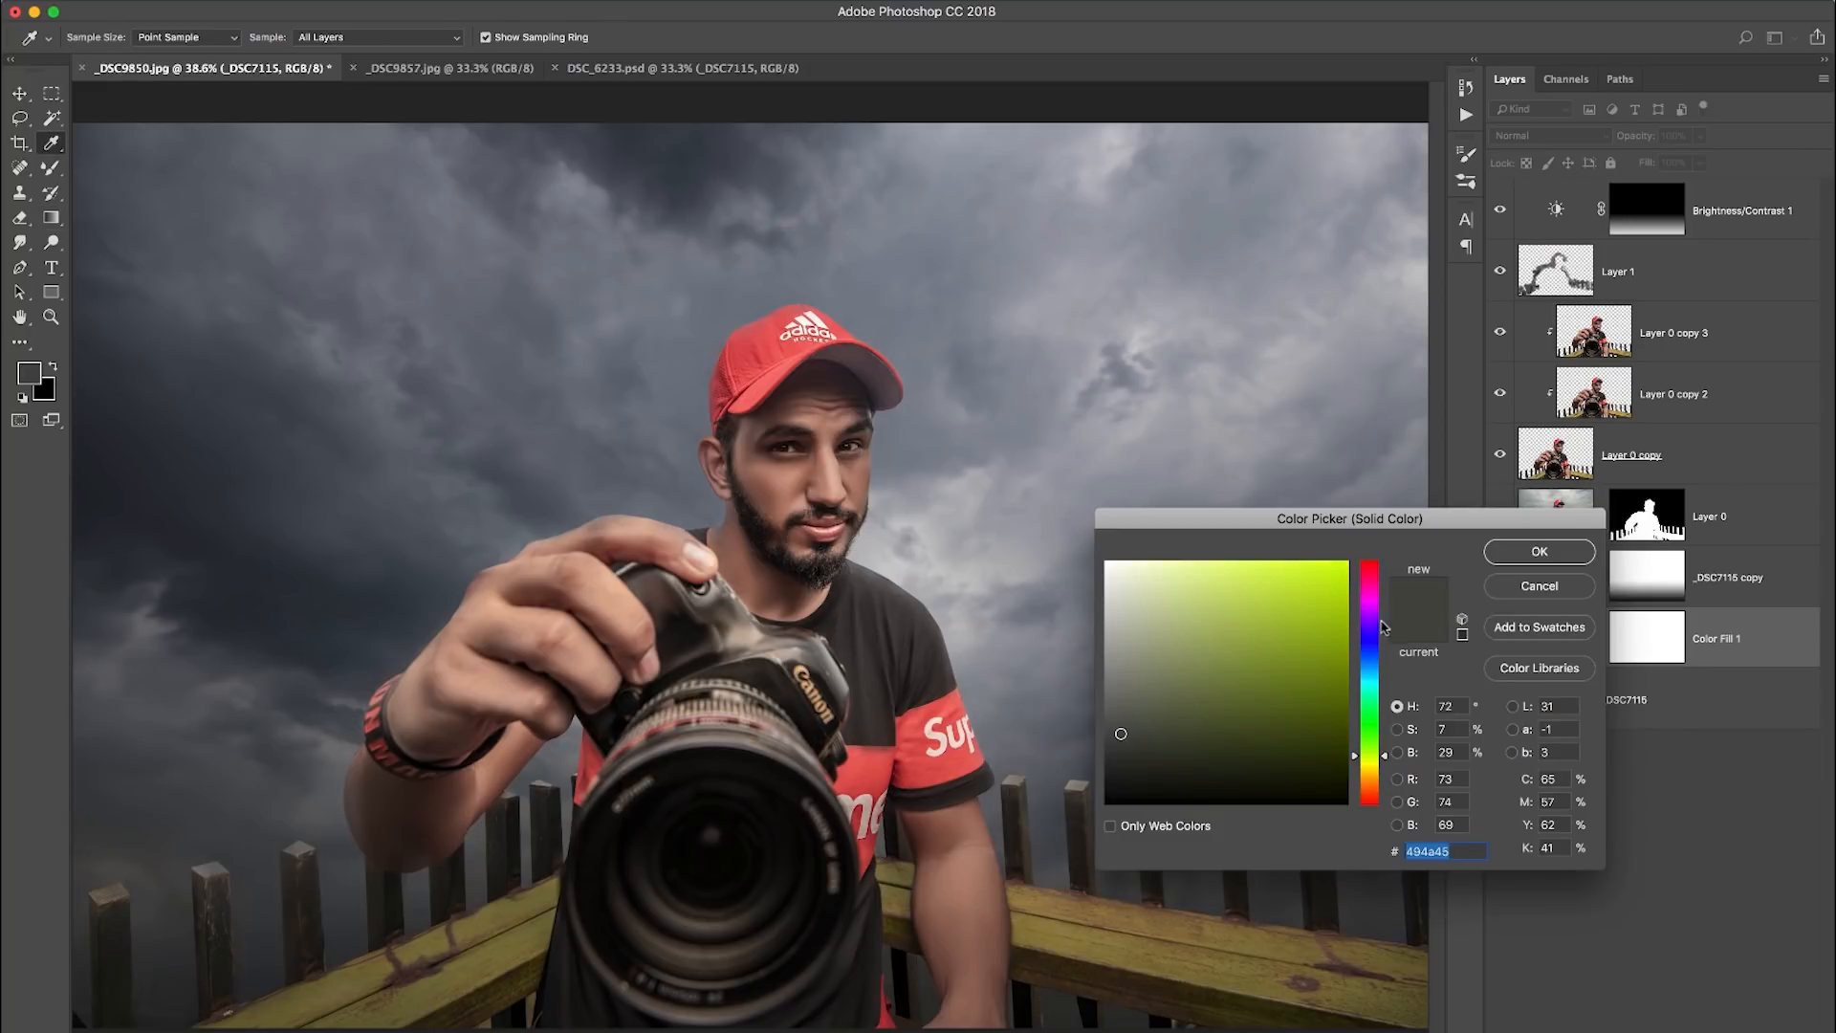
mouse_move(1124, 765)
mouse_down()
mouse_move(1088, 795)
mouse_move(1080, 776)
mouse_up()
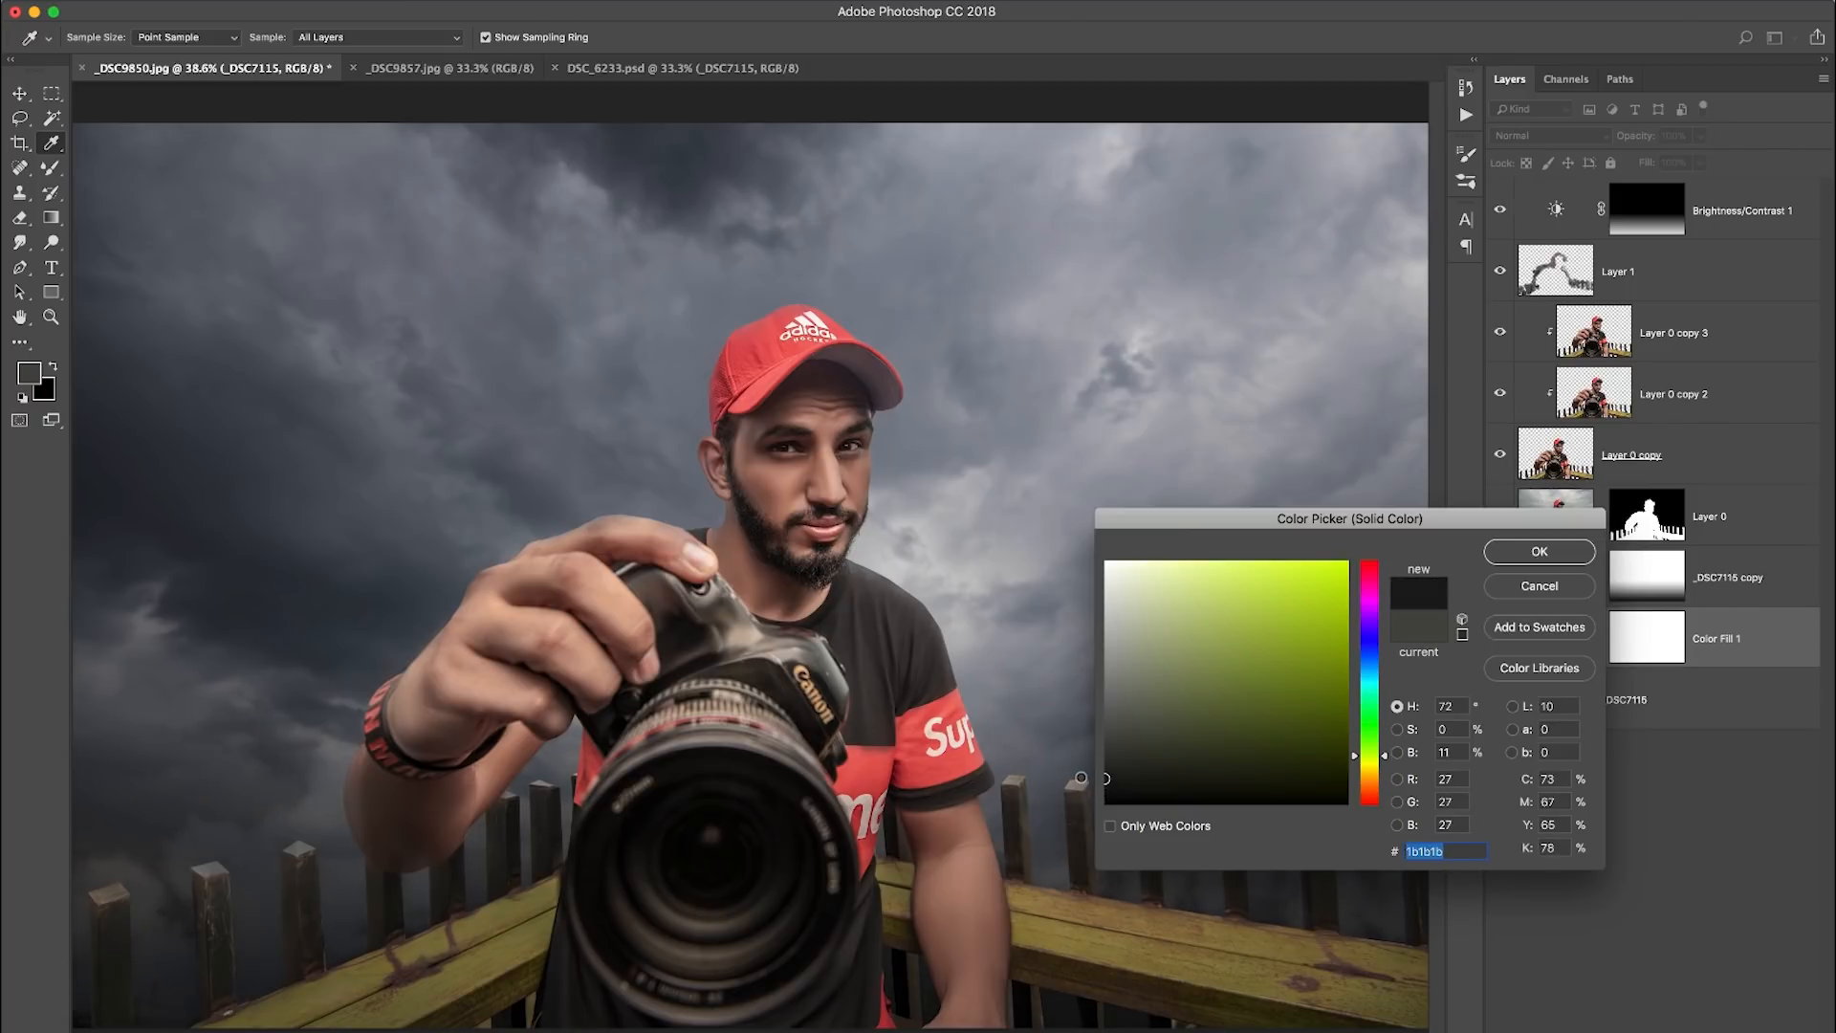
click(1514, 566)
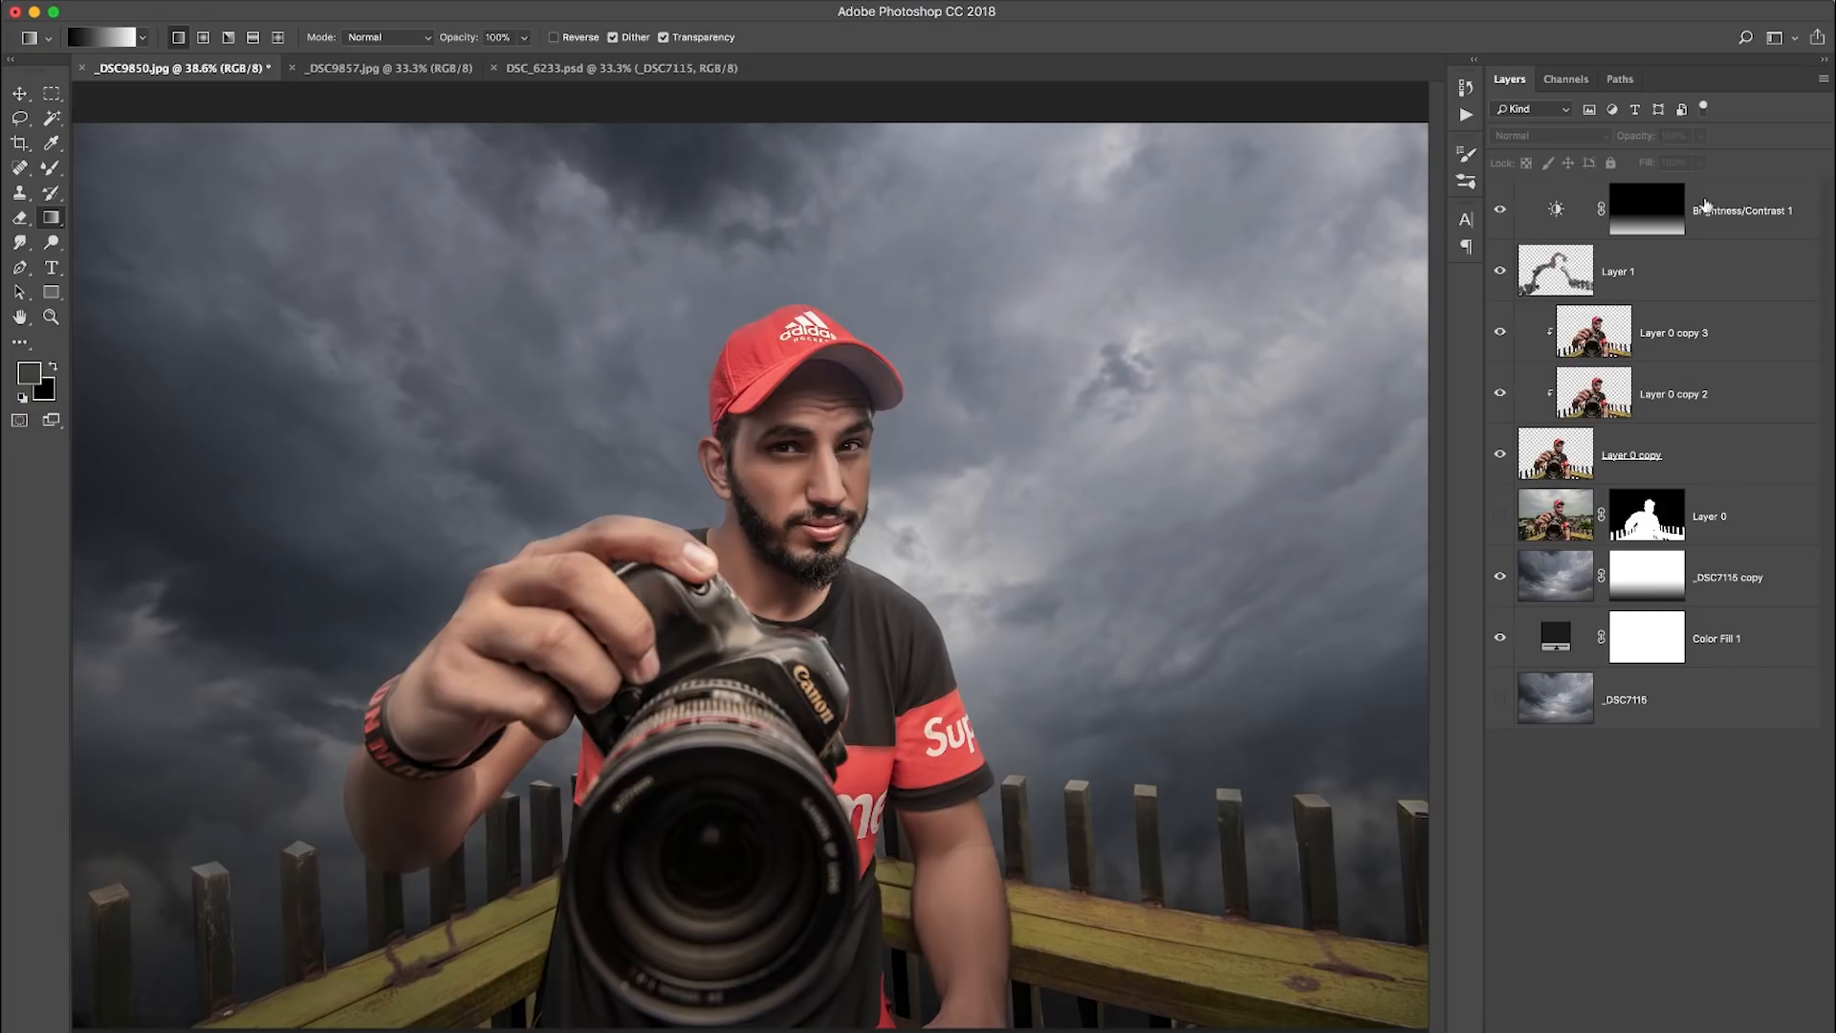
- Add a second Brightness/Contrast adjustment layer at the top of the layer stack and strongly lower its brightness
click(1702, 211)
click(1664, 1031)
click(1608, 840)
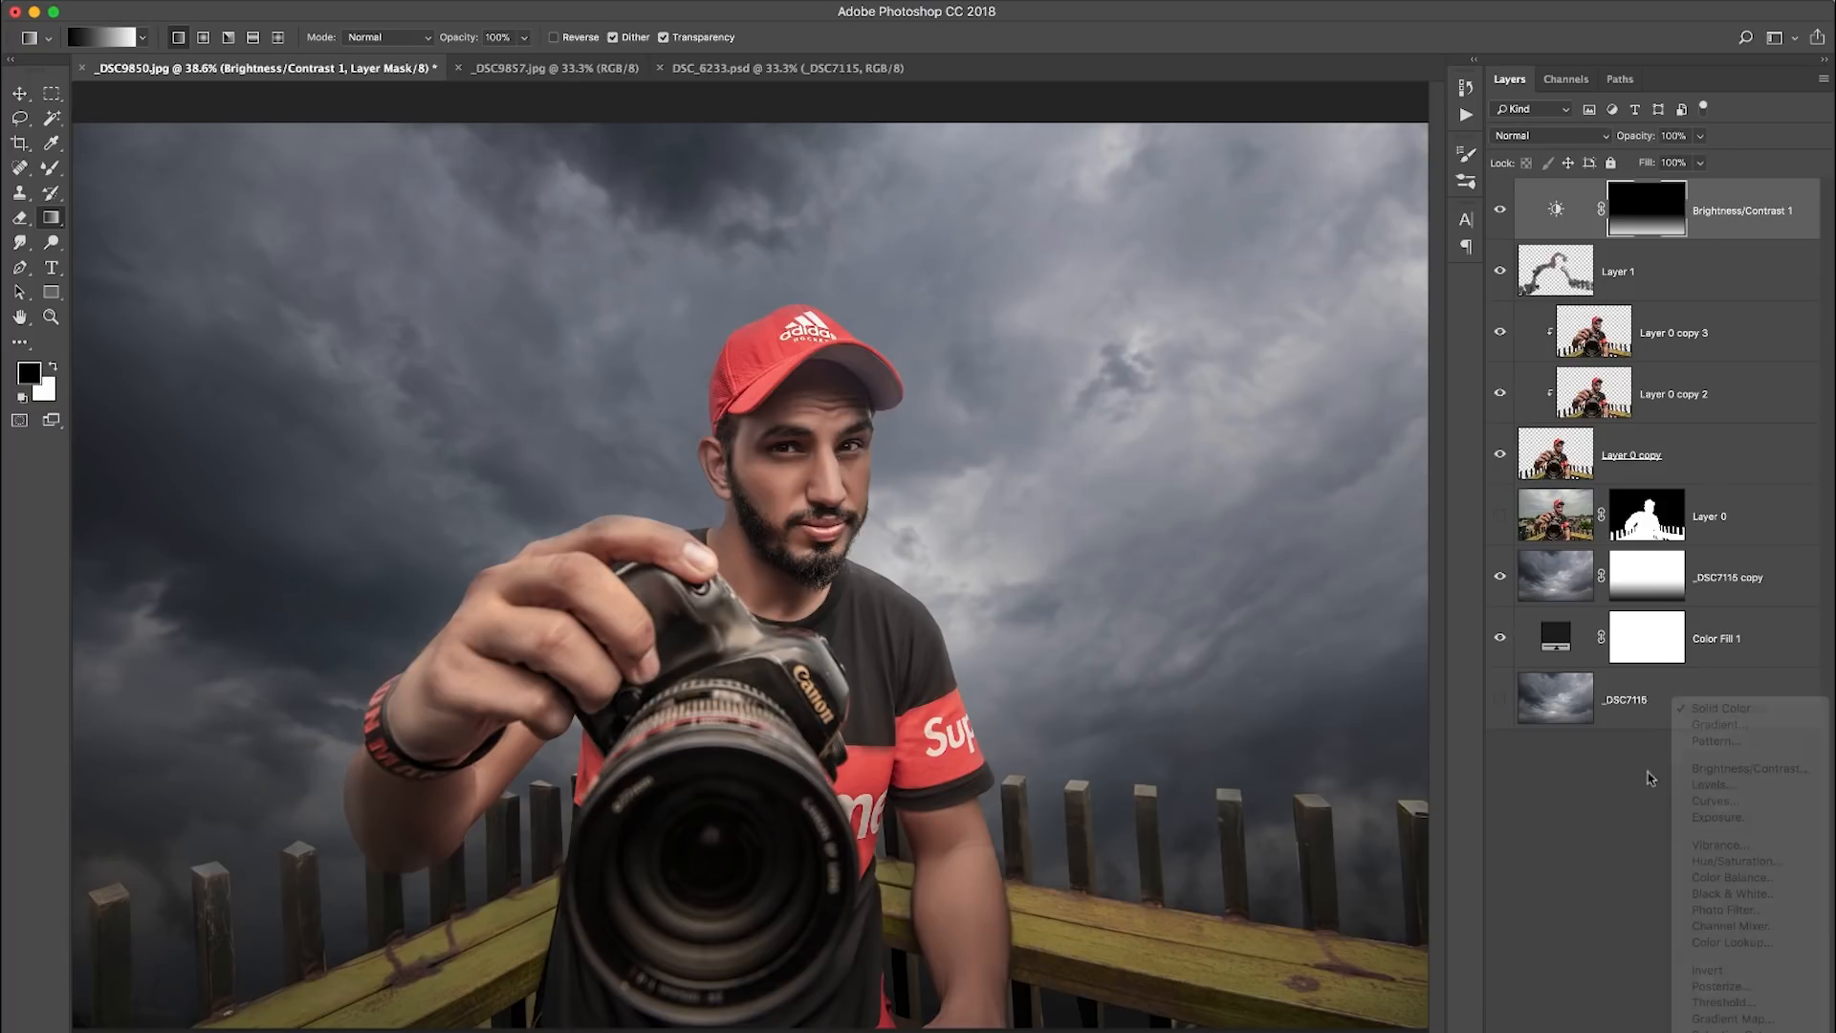
click(1664, 1031)
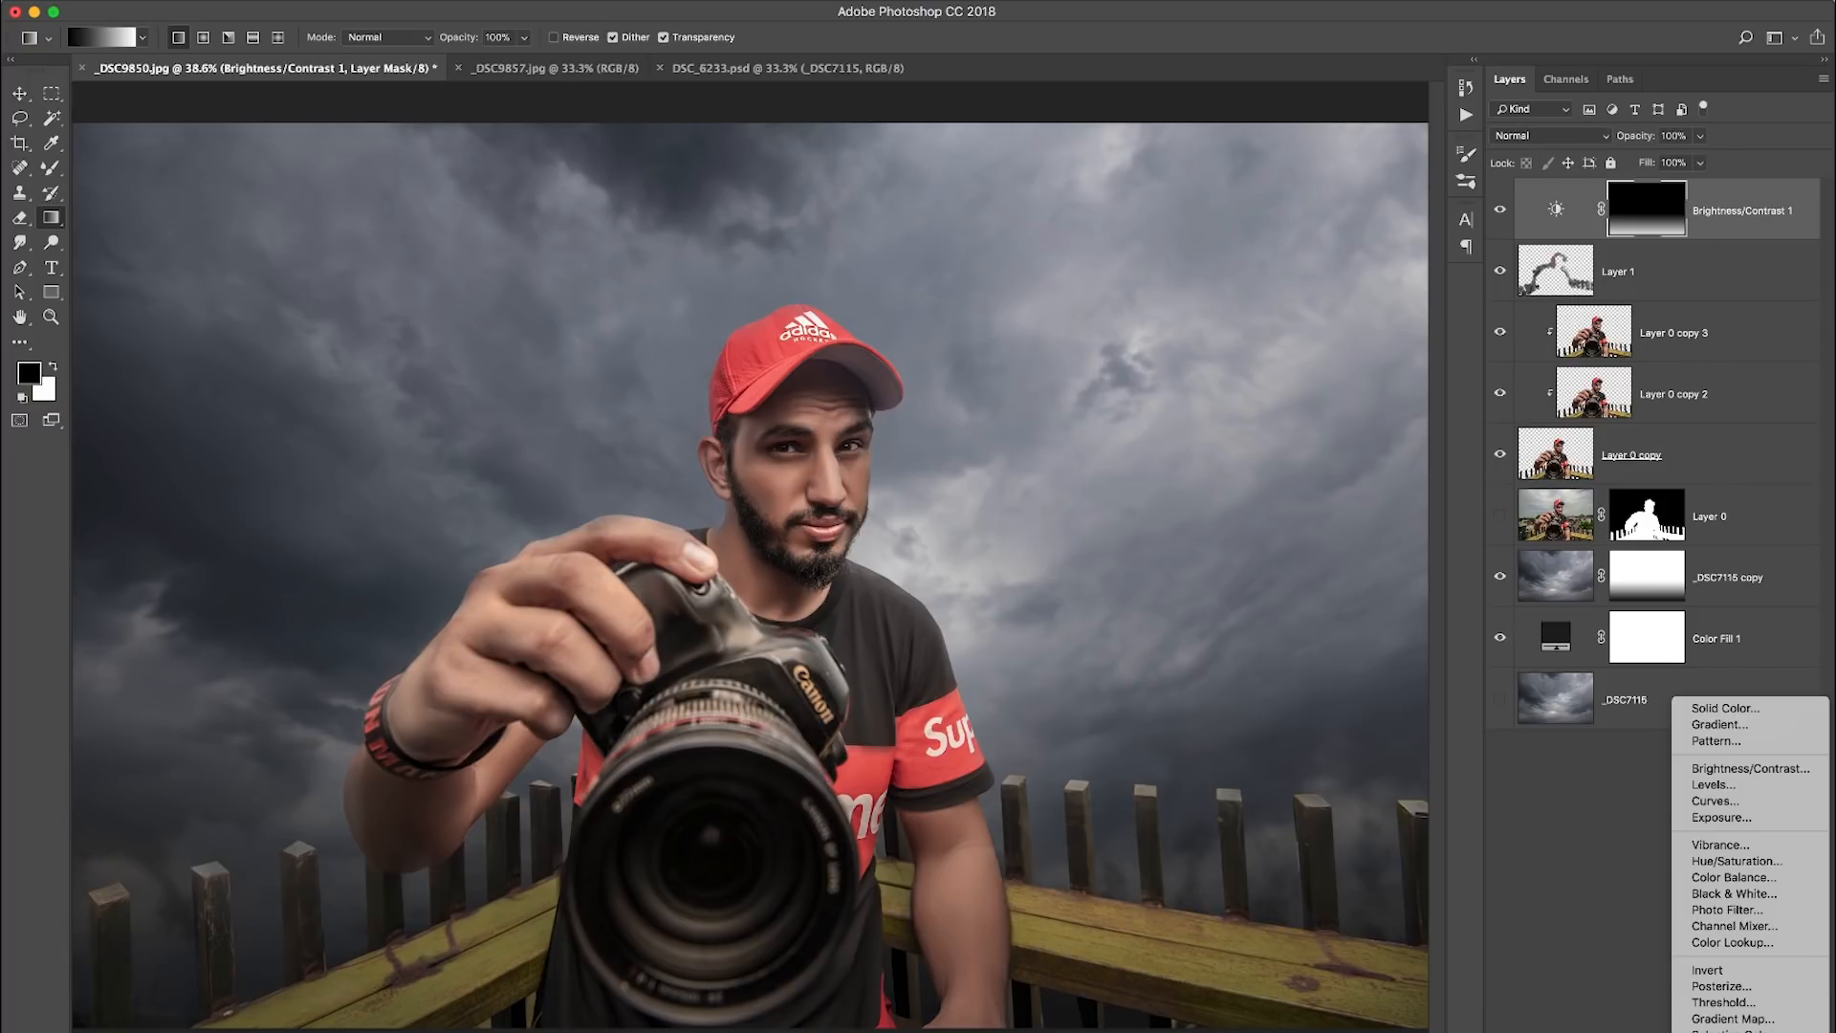
click(1751, 769)
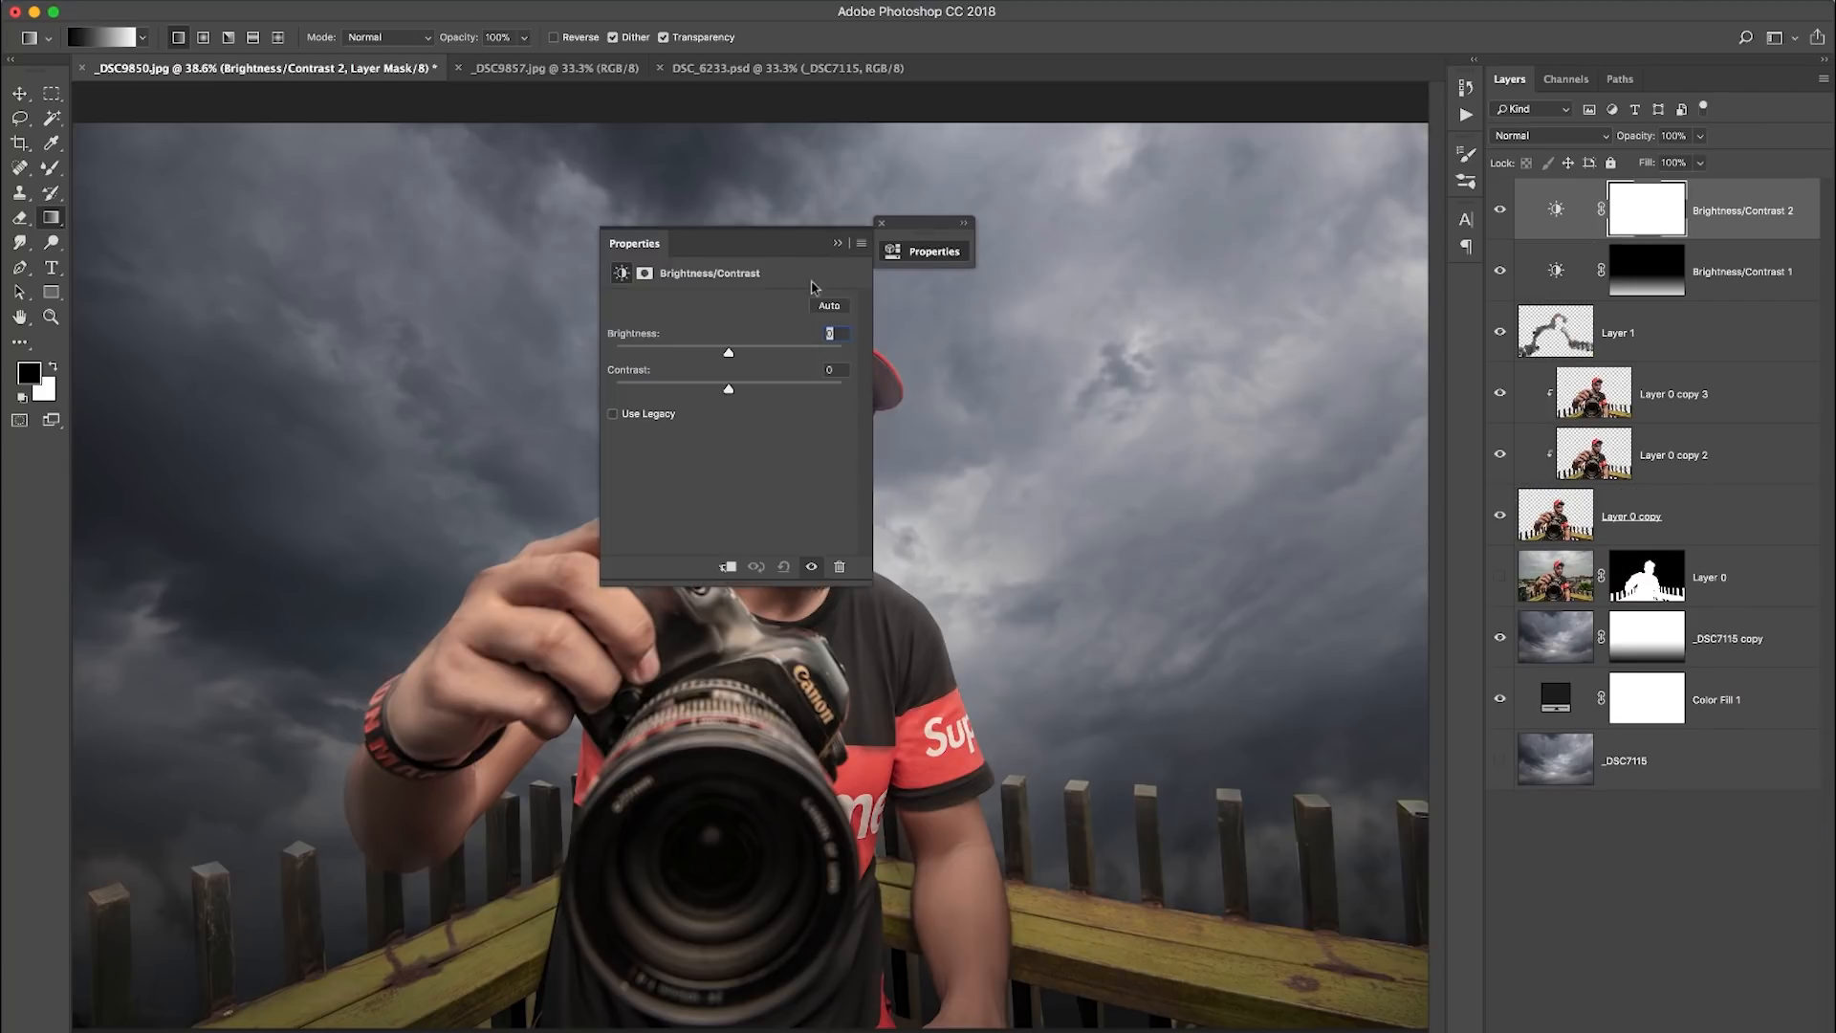
drag(1030, 340, 970, 339)
click(1165, 211)
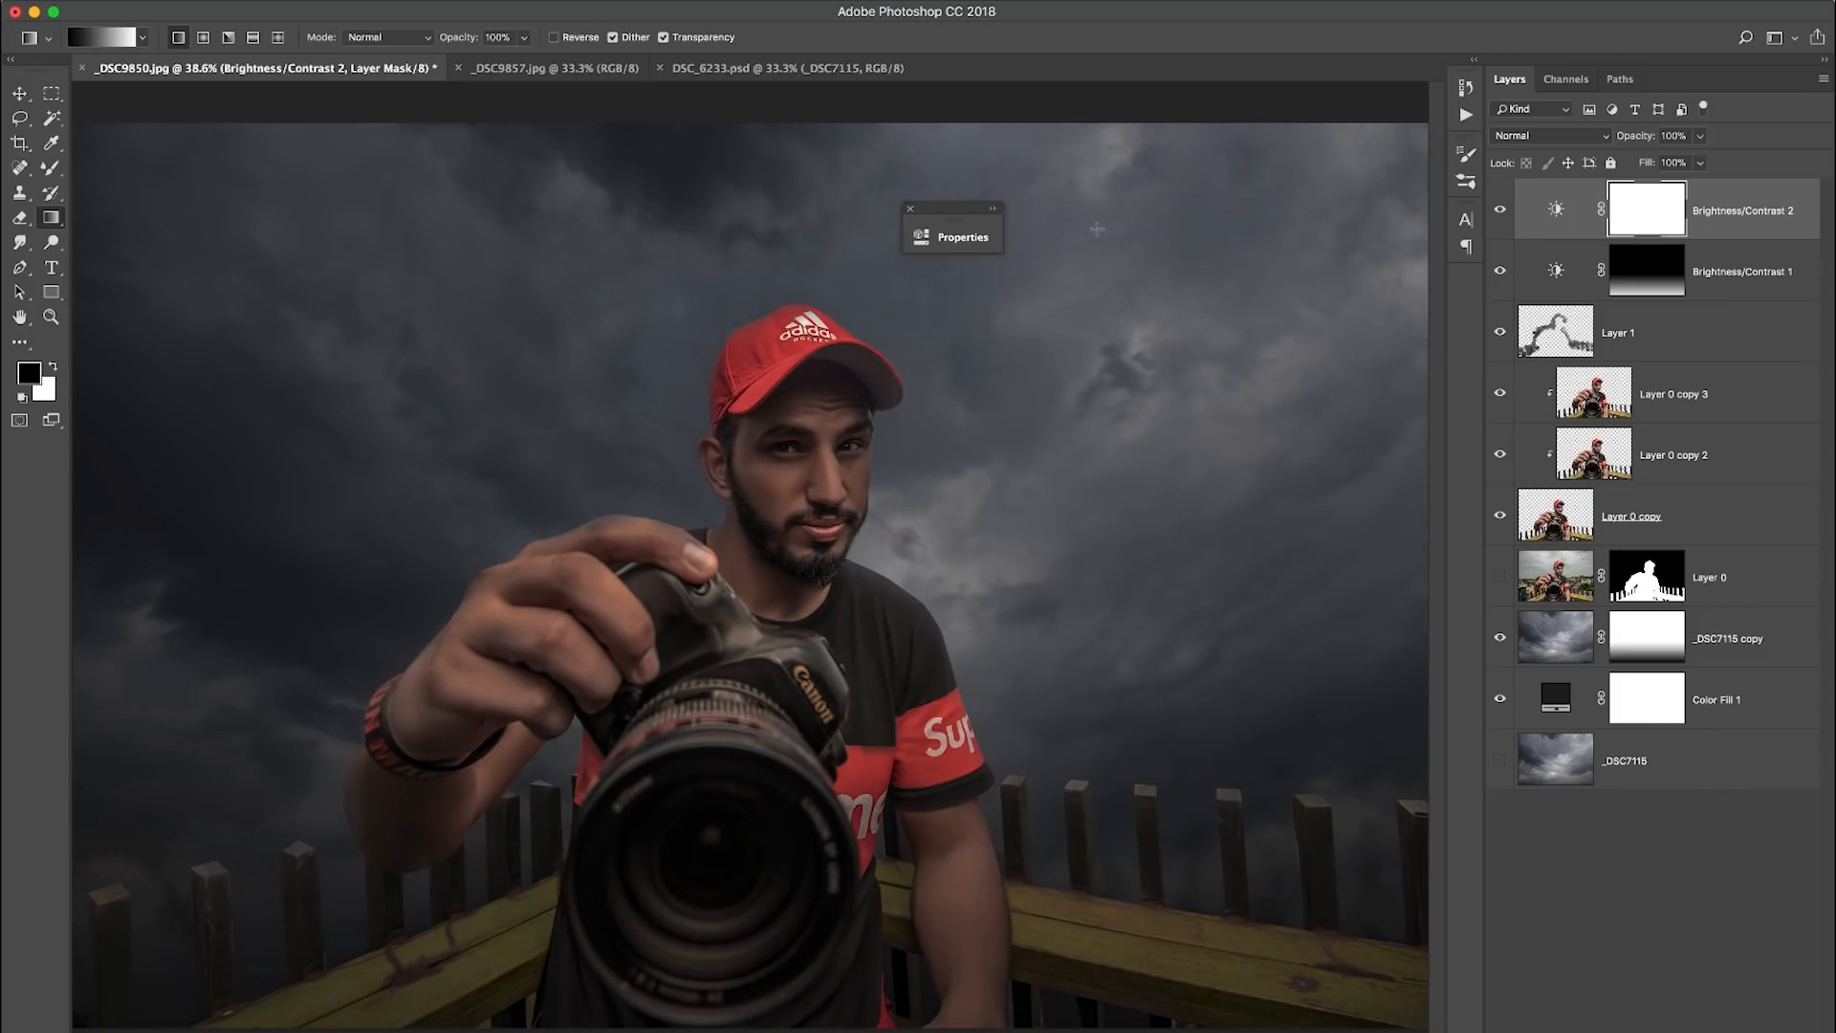
- Fill the Brightness/Contrast 2 mask with a black-to-white radial gradient around the subject to form a vignette
click(204, 38)
drag(954, 627, 1439, 968)
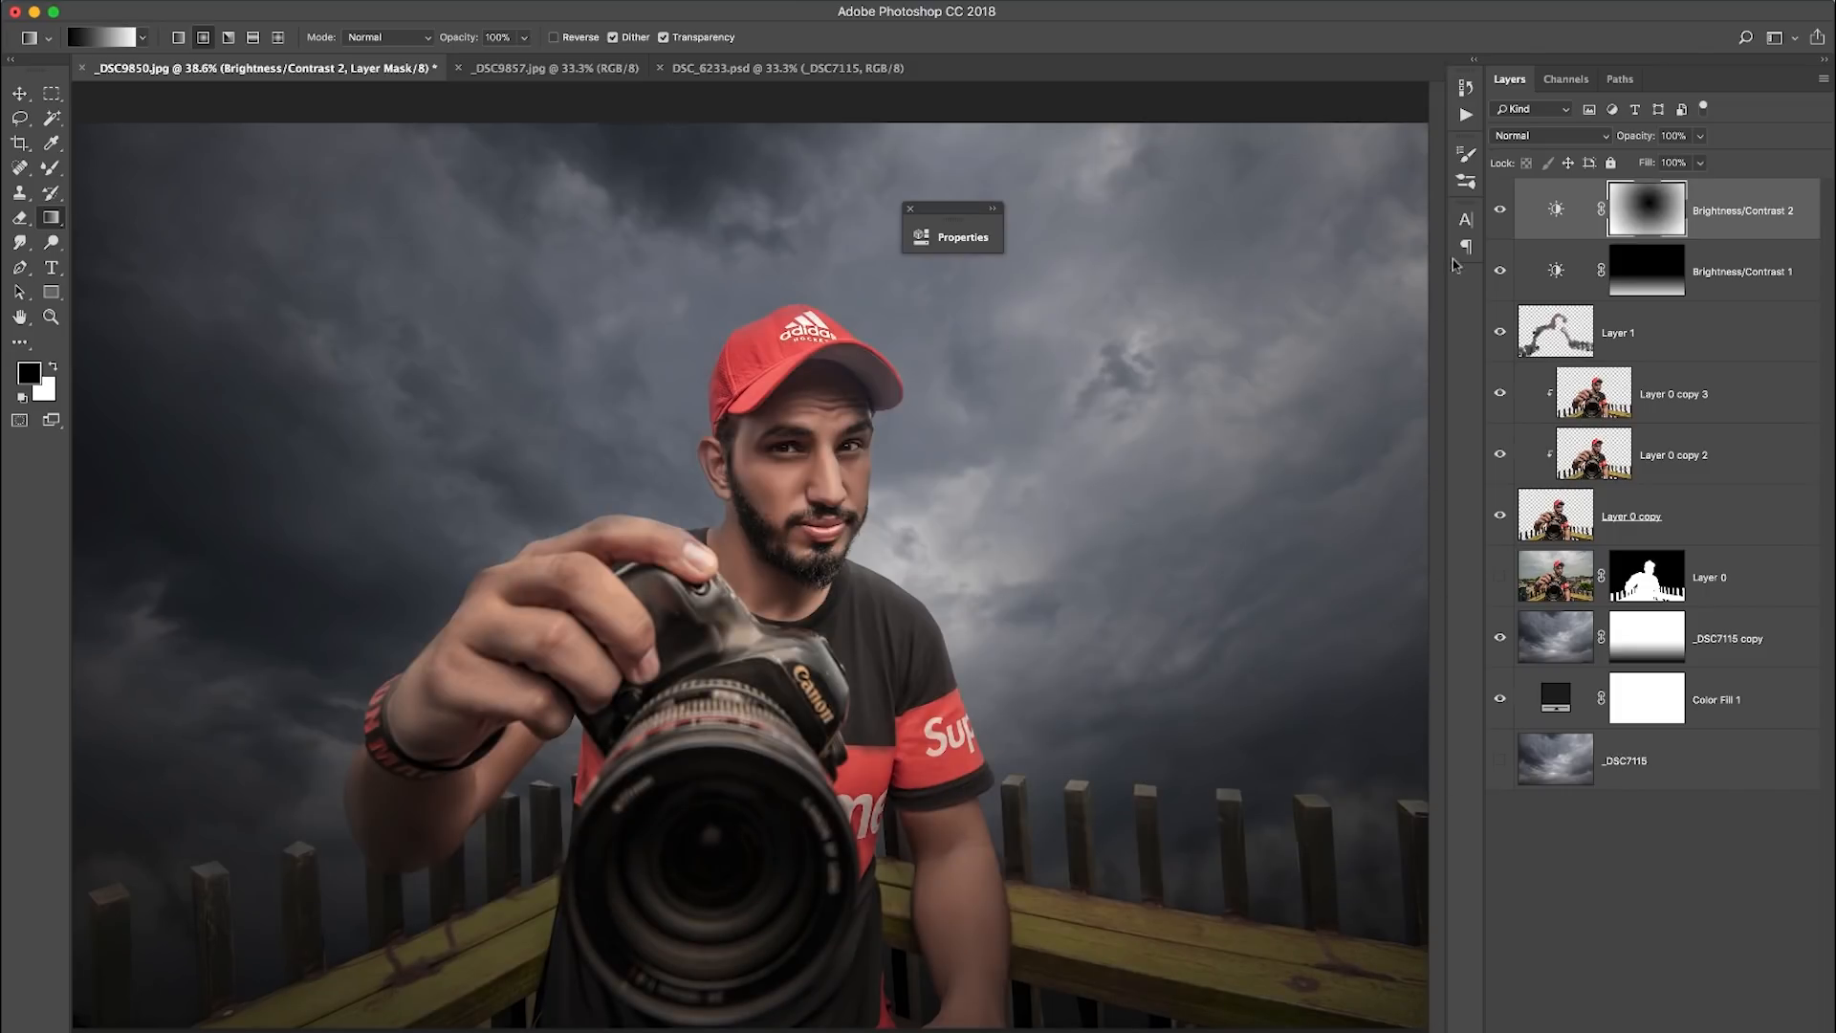
click(1495, 216)
click(1496, 216)
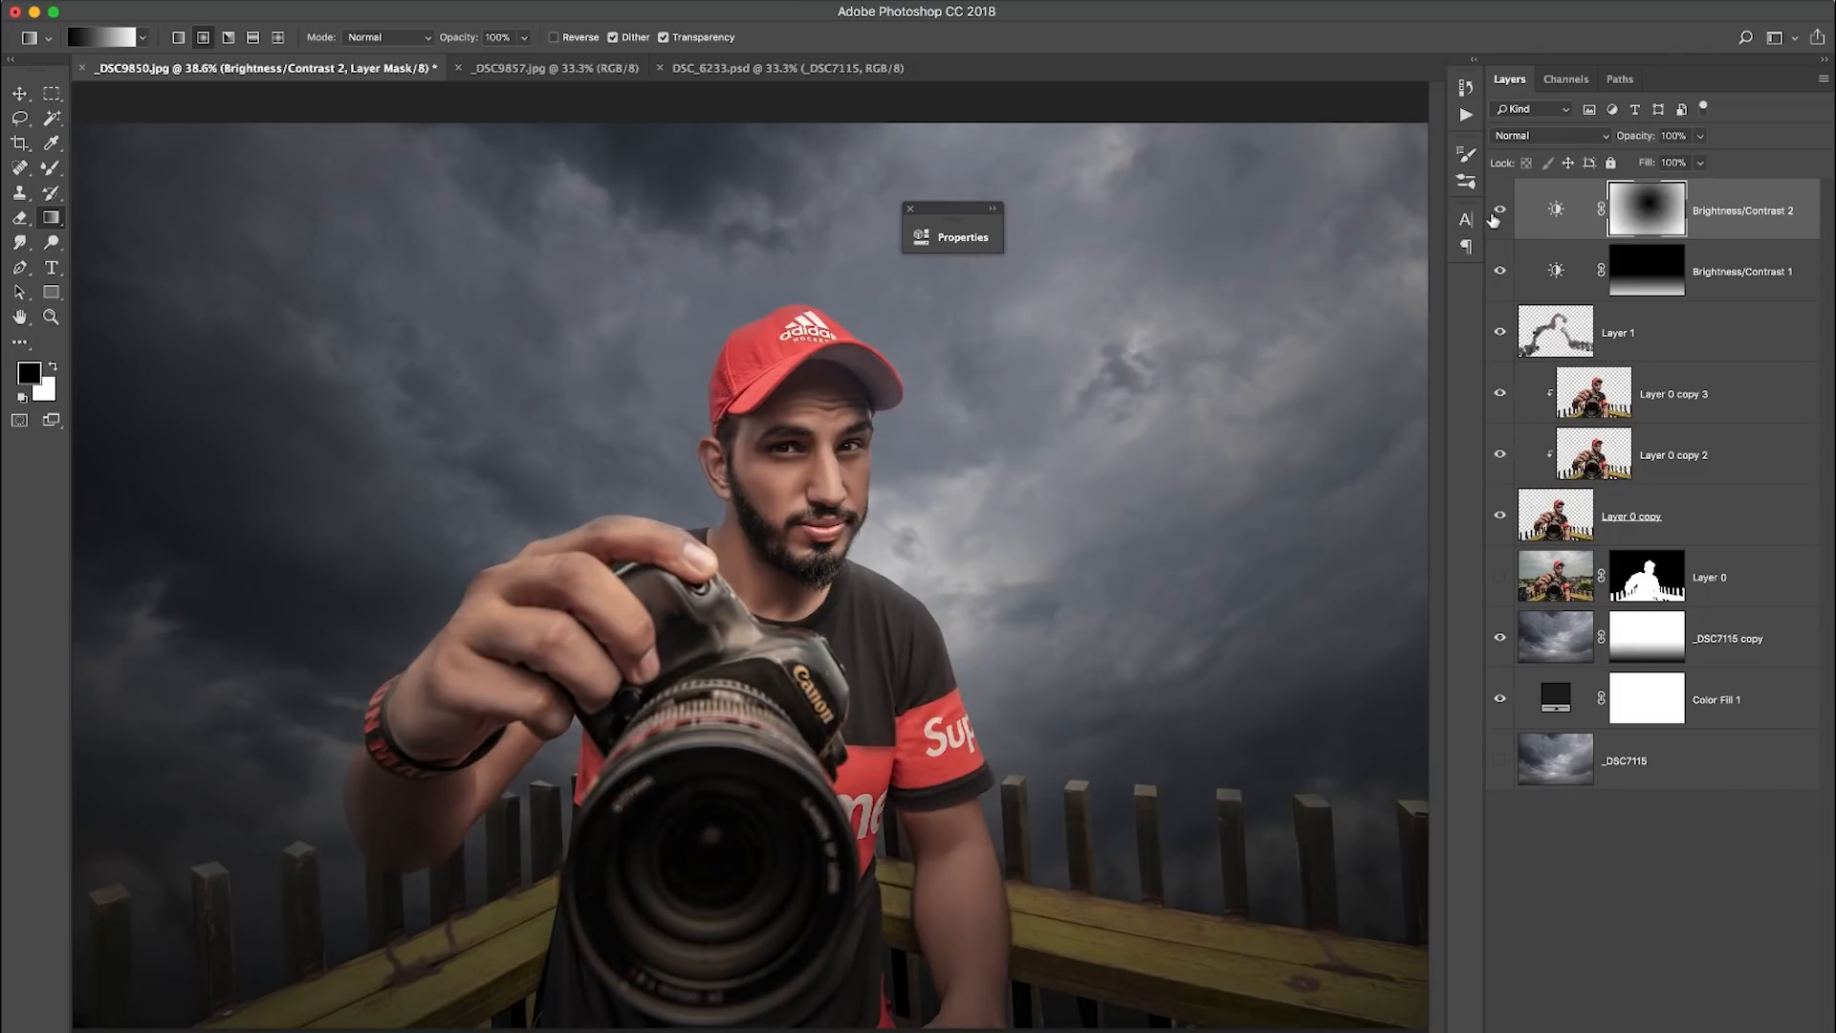
- Set the brightness of the Brightness/Contrast 2 vignette layer to -42
double_click(1555, 208)
drag(856, 225, 1303, 230)
drag(1151, 351, 1161, 352)
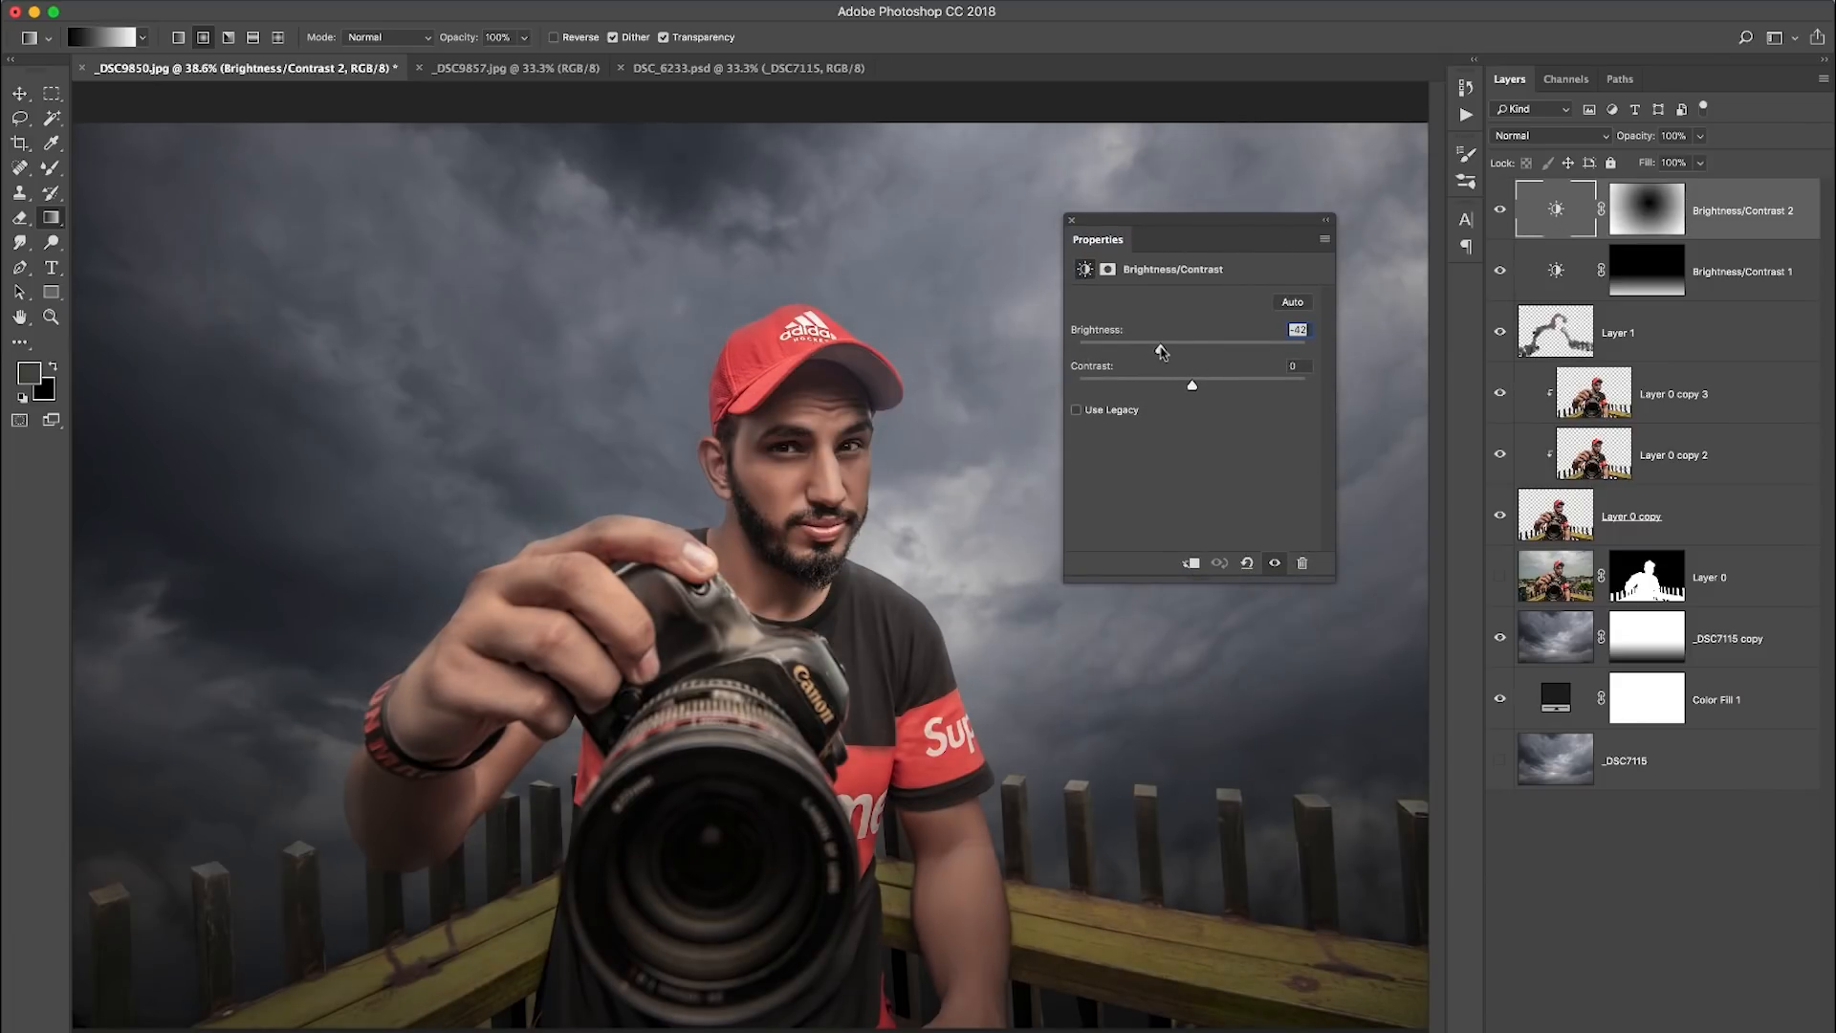
click(1325, 220)
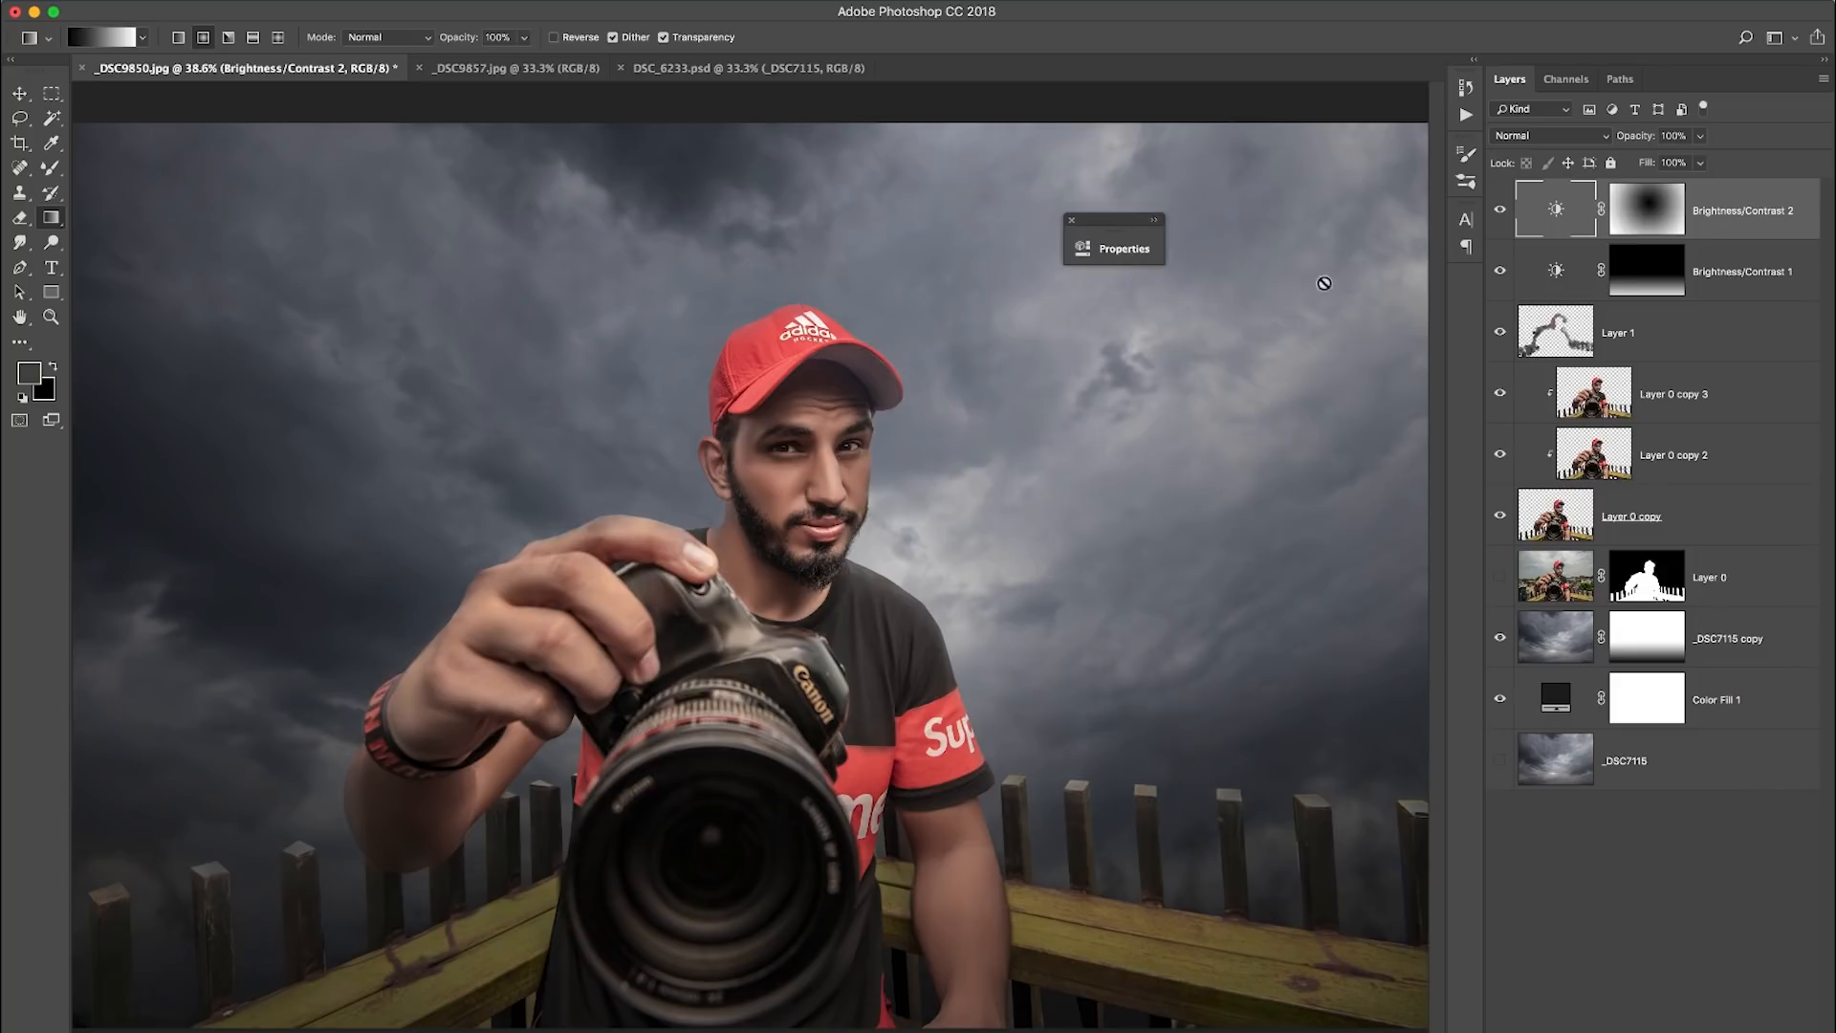
click(1651, 888)
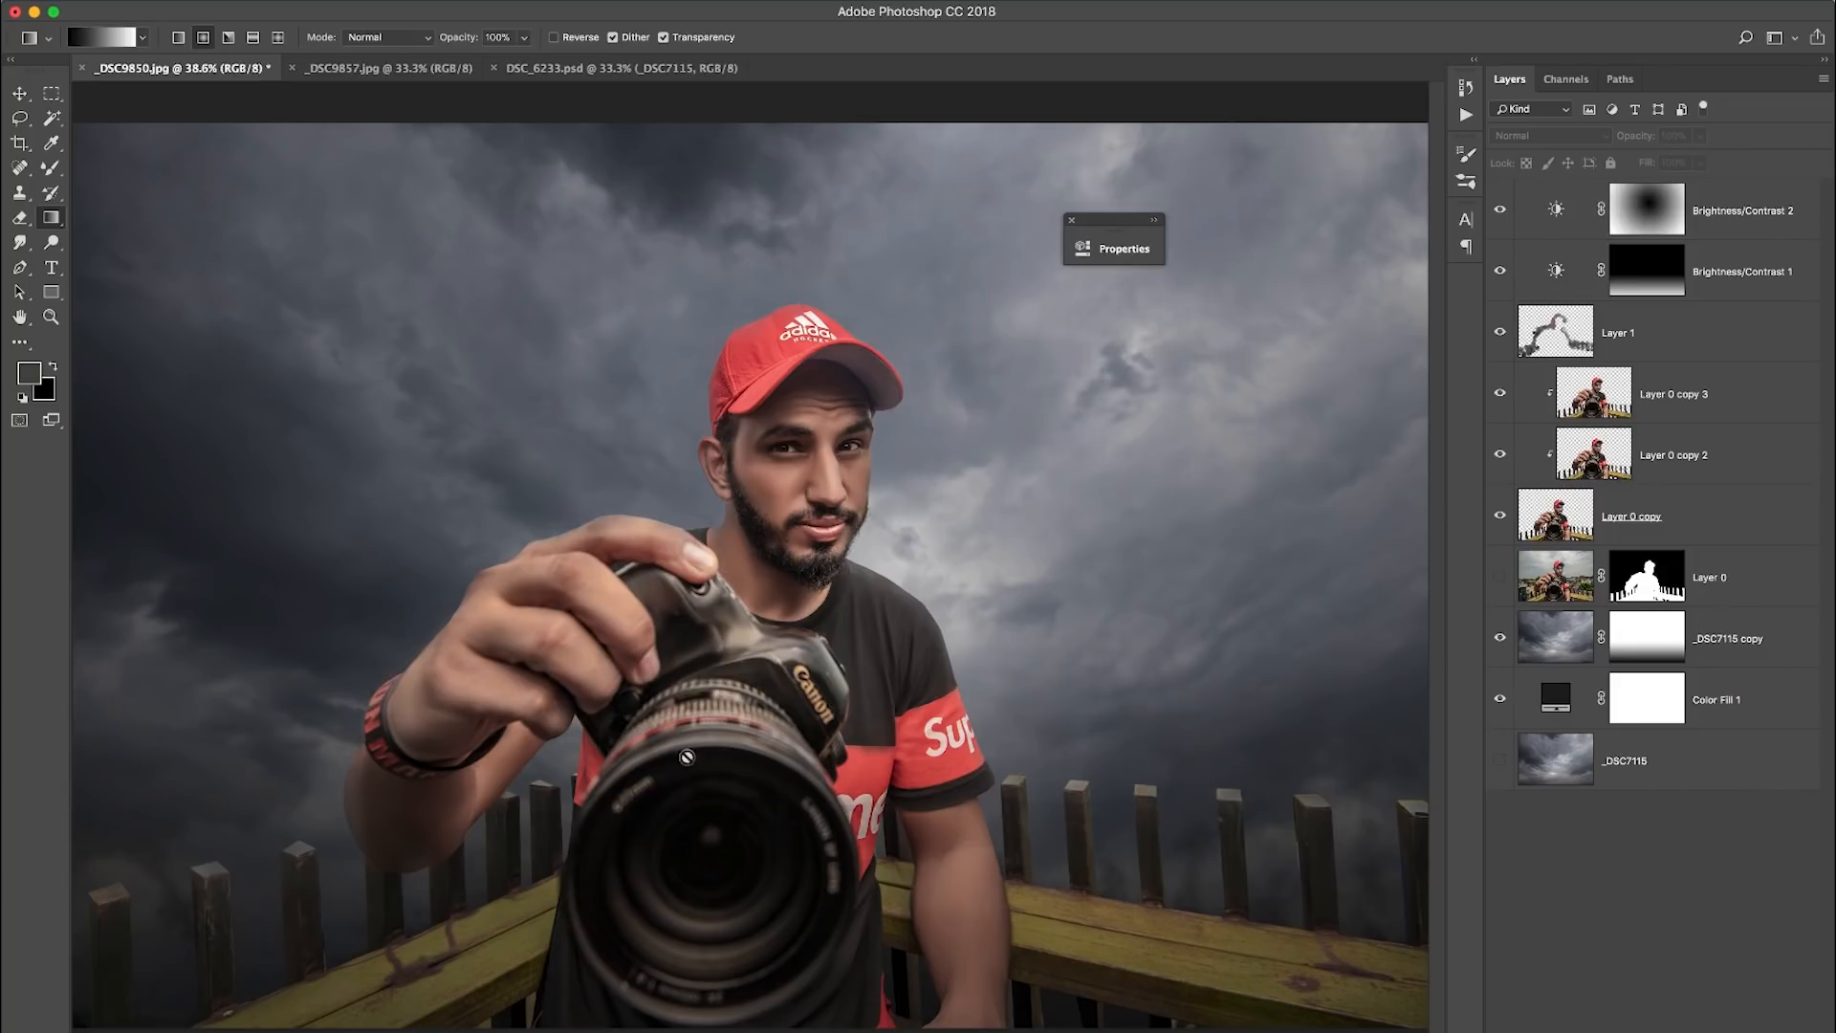
click(1727, 208)
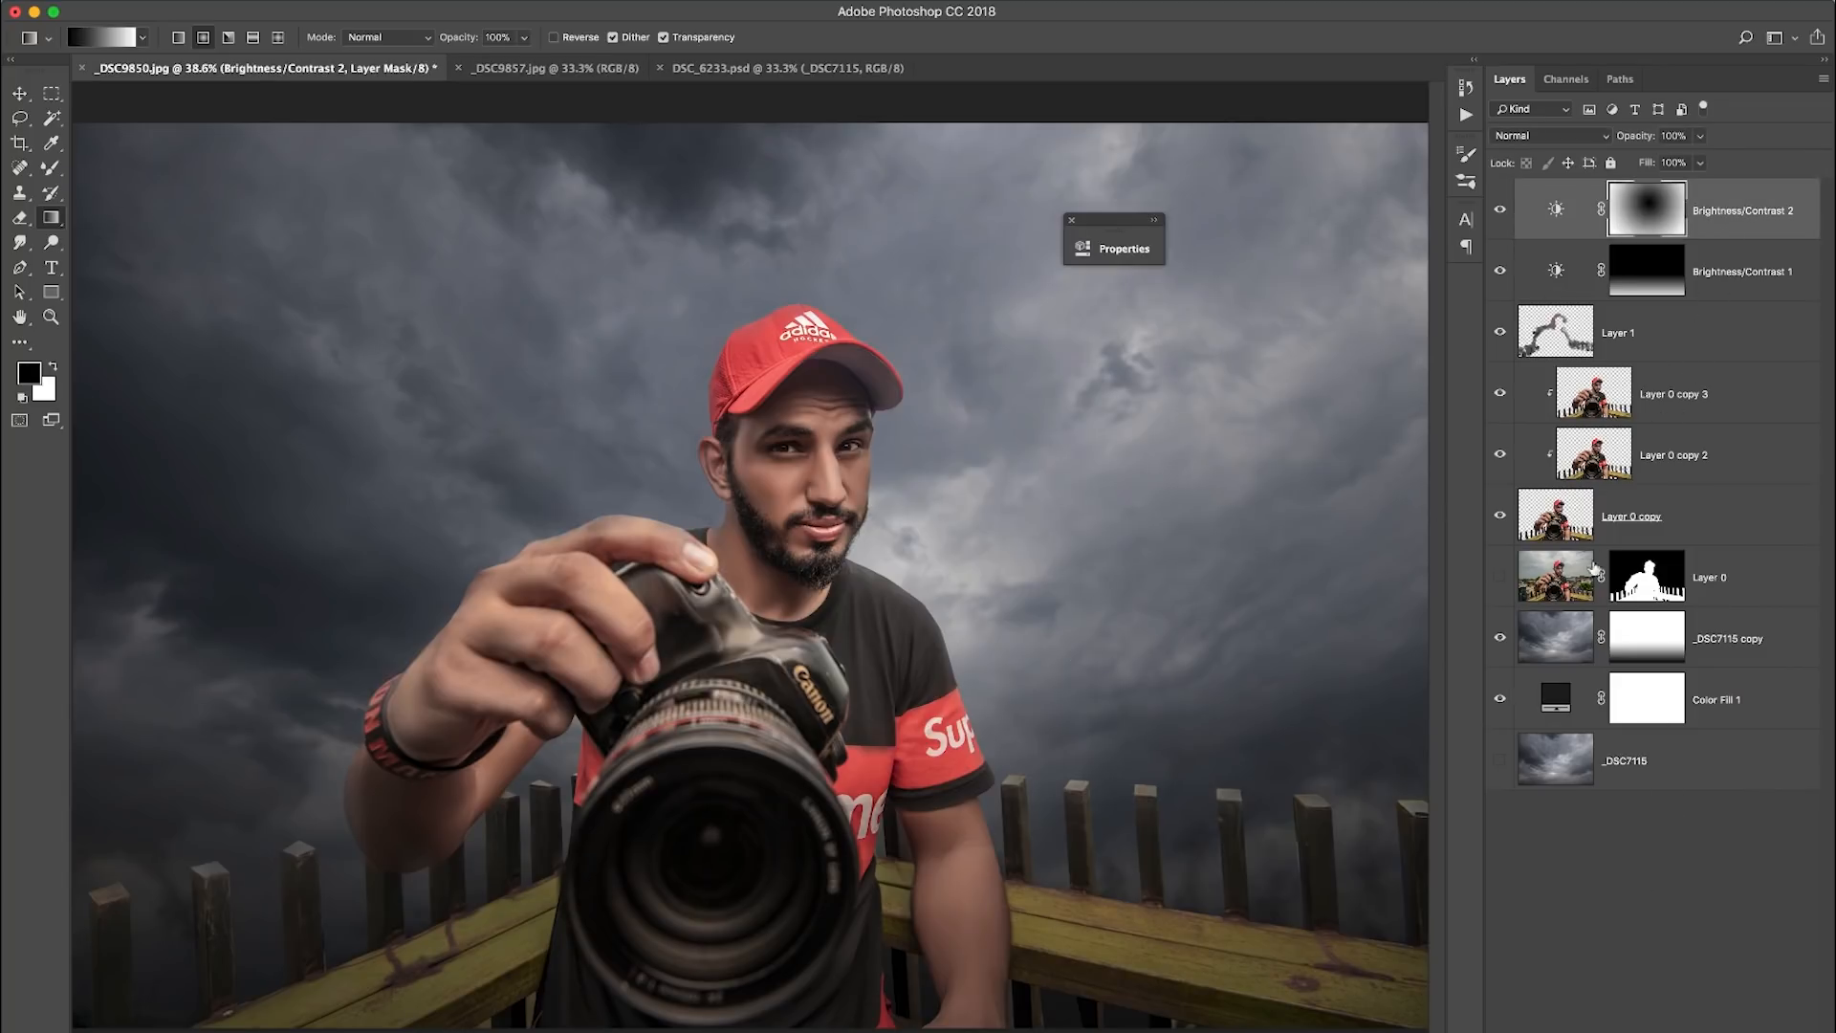
click(1505, 641)
click(1505, 641)
click(1501, 271)
click(1501, 272)
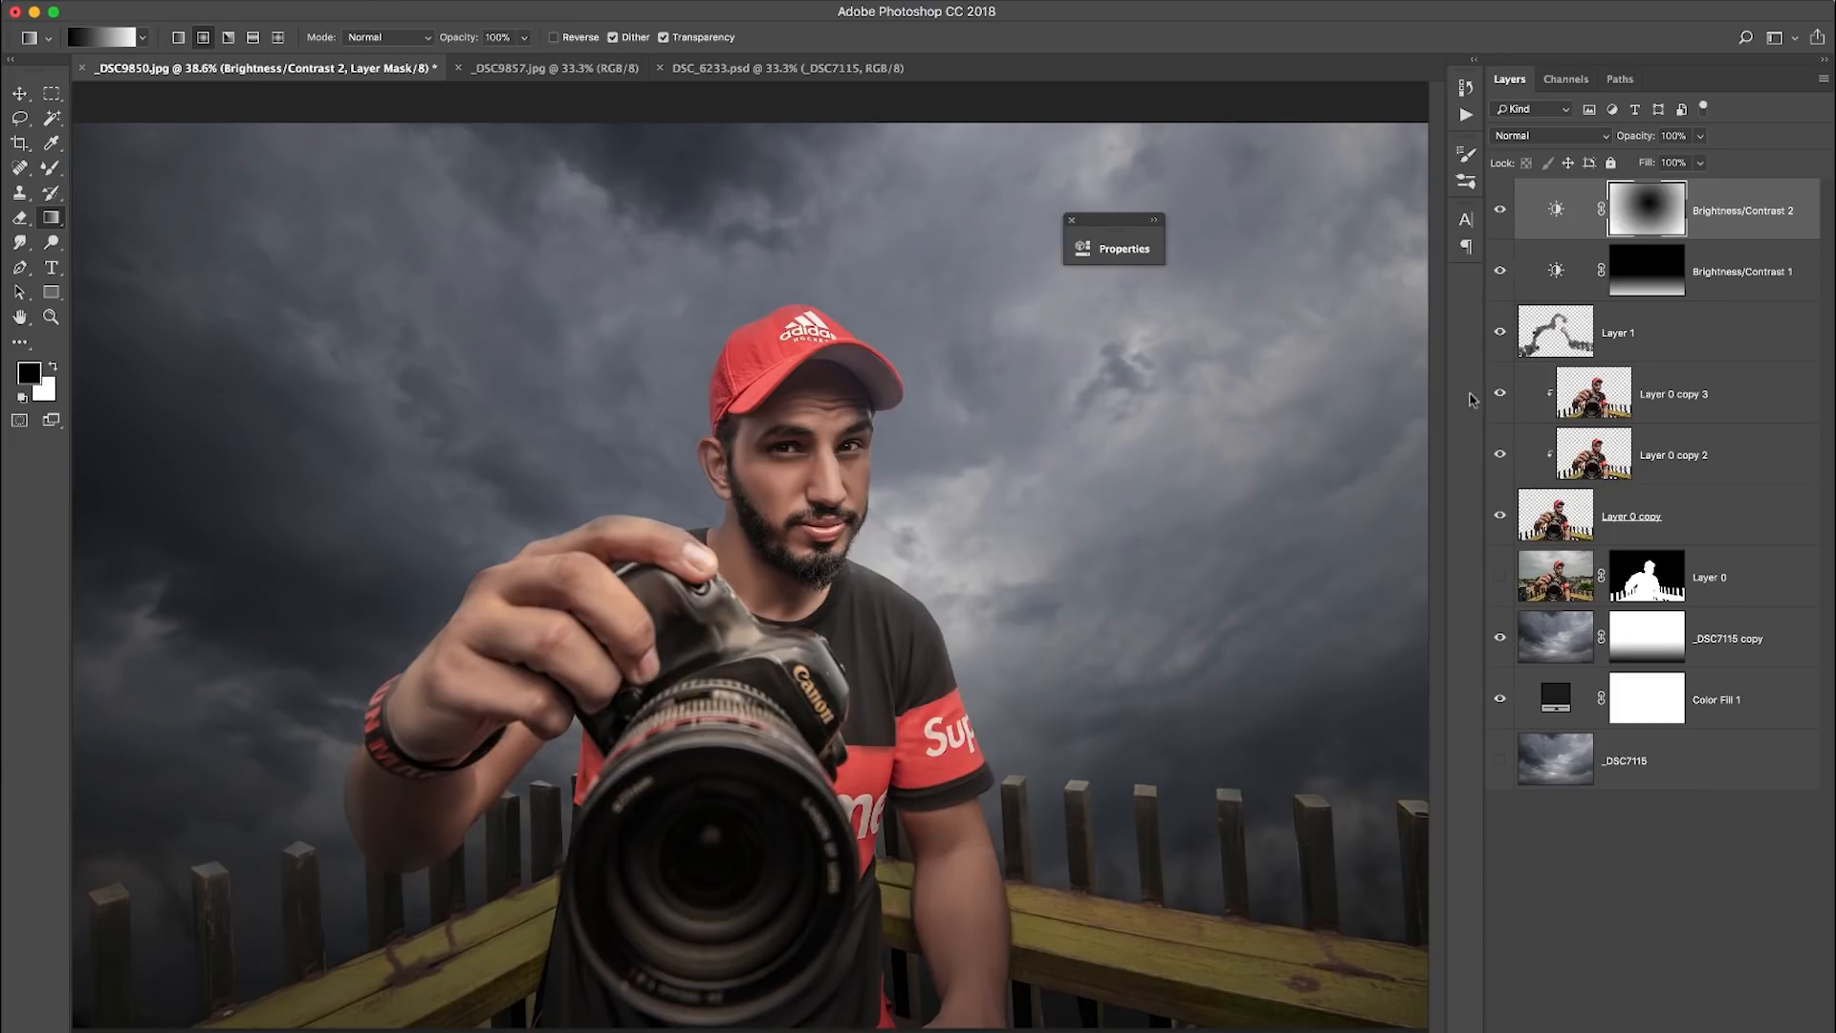
- Target the Brightness/Contrast 1 mask and switch from the Mixer Brush to the regular Brush with a soft round tip
click(1644, 287)
key(b)
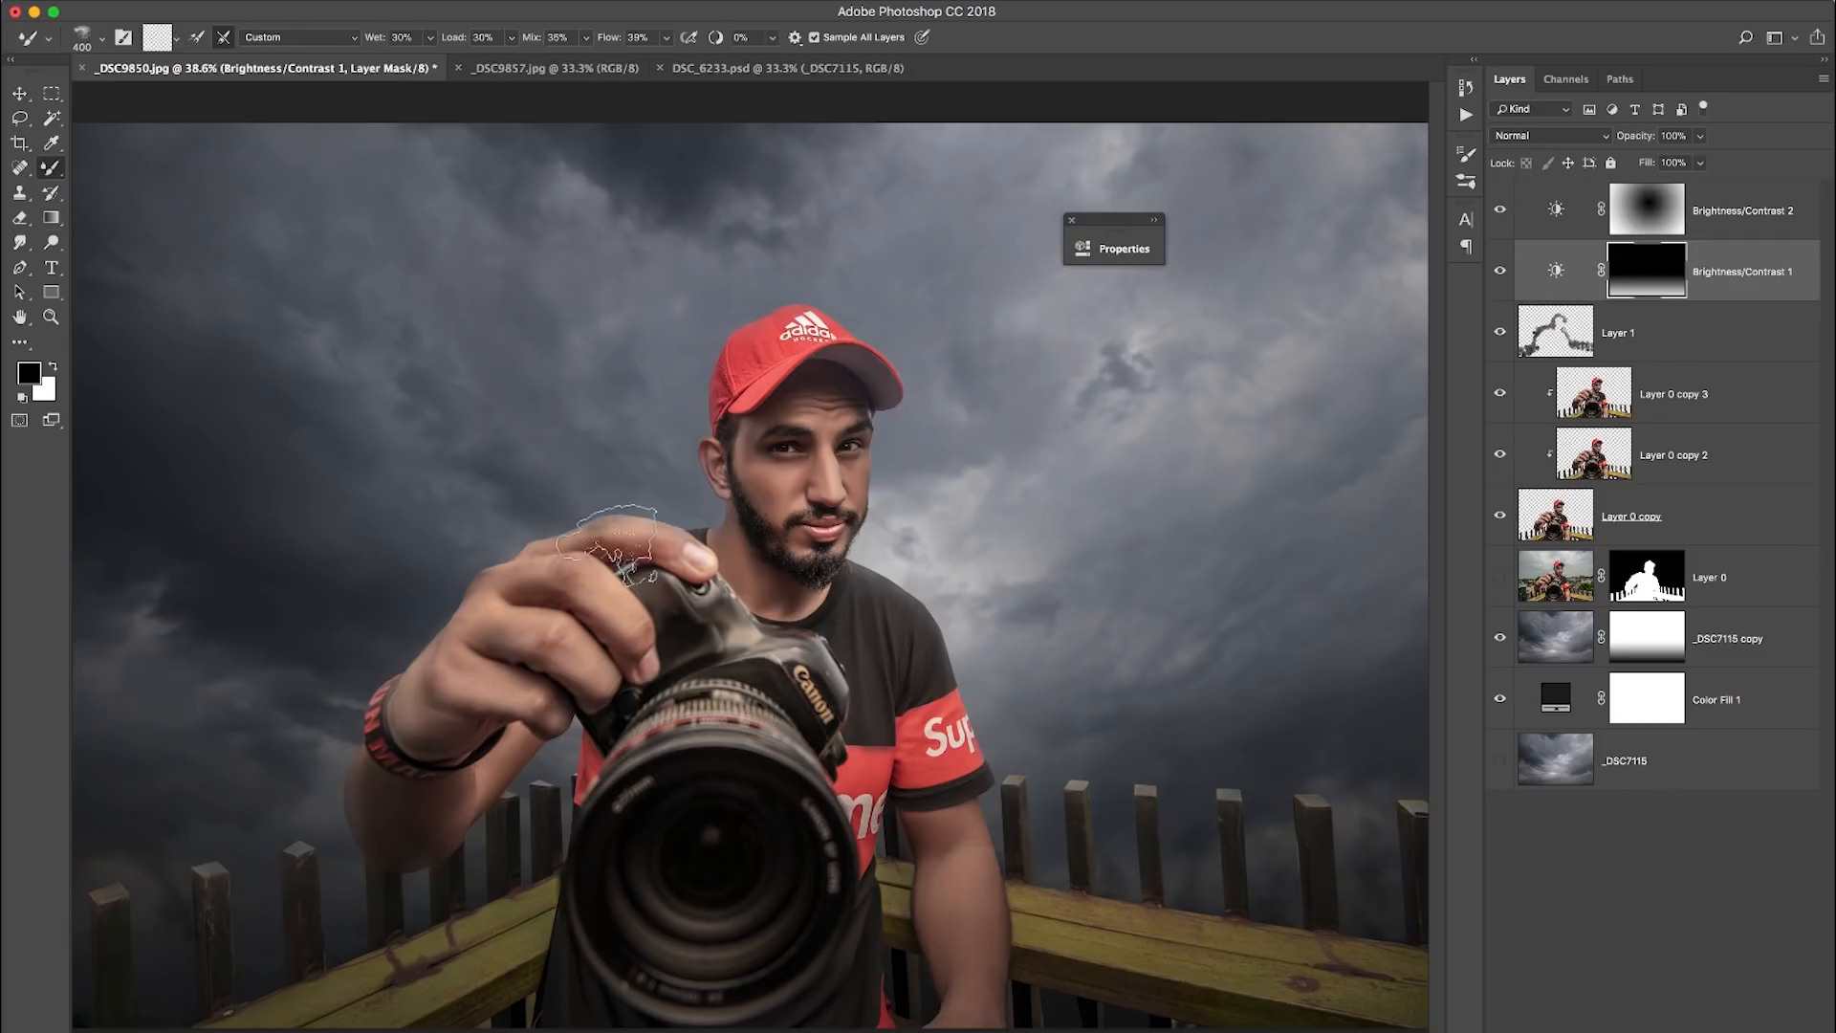
right_click(584, 224)
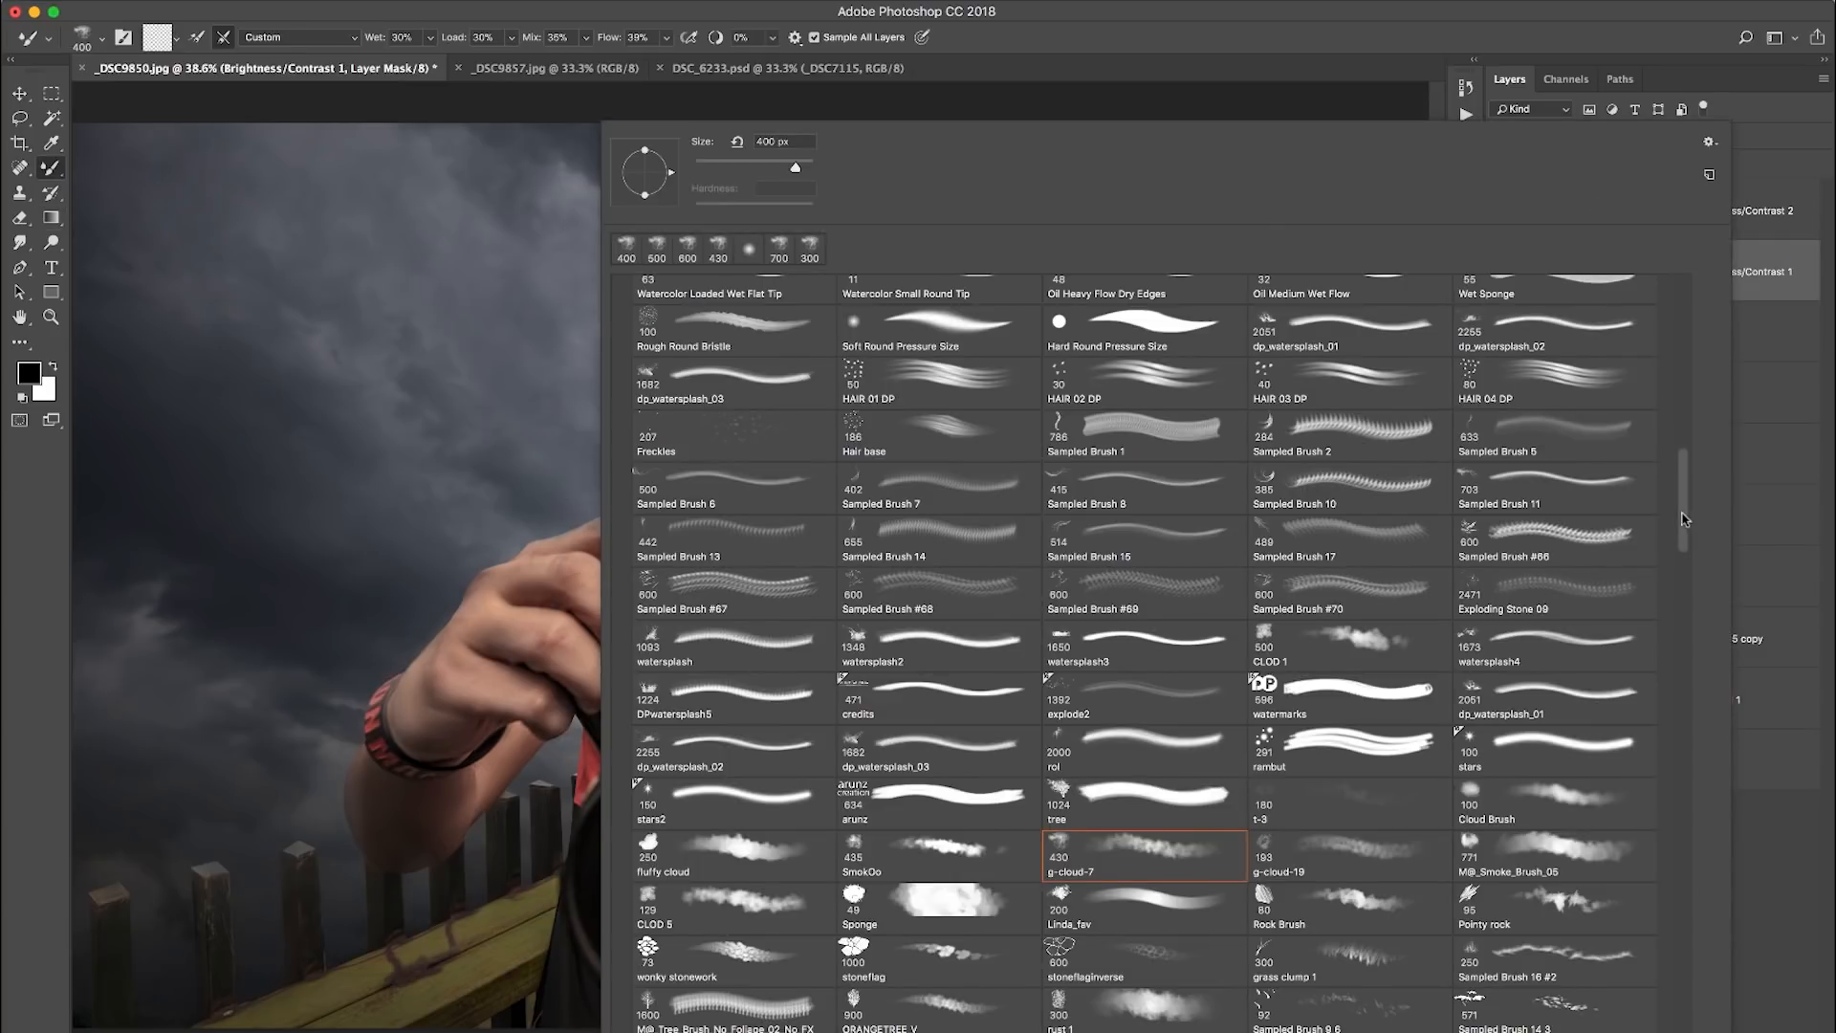
drag(1685, 520, 1674, 265)
click(698, 331)
click(1097, 30)
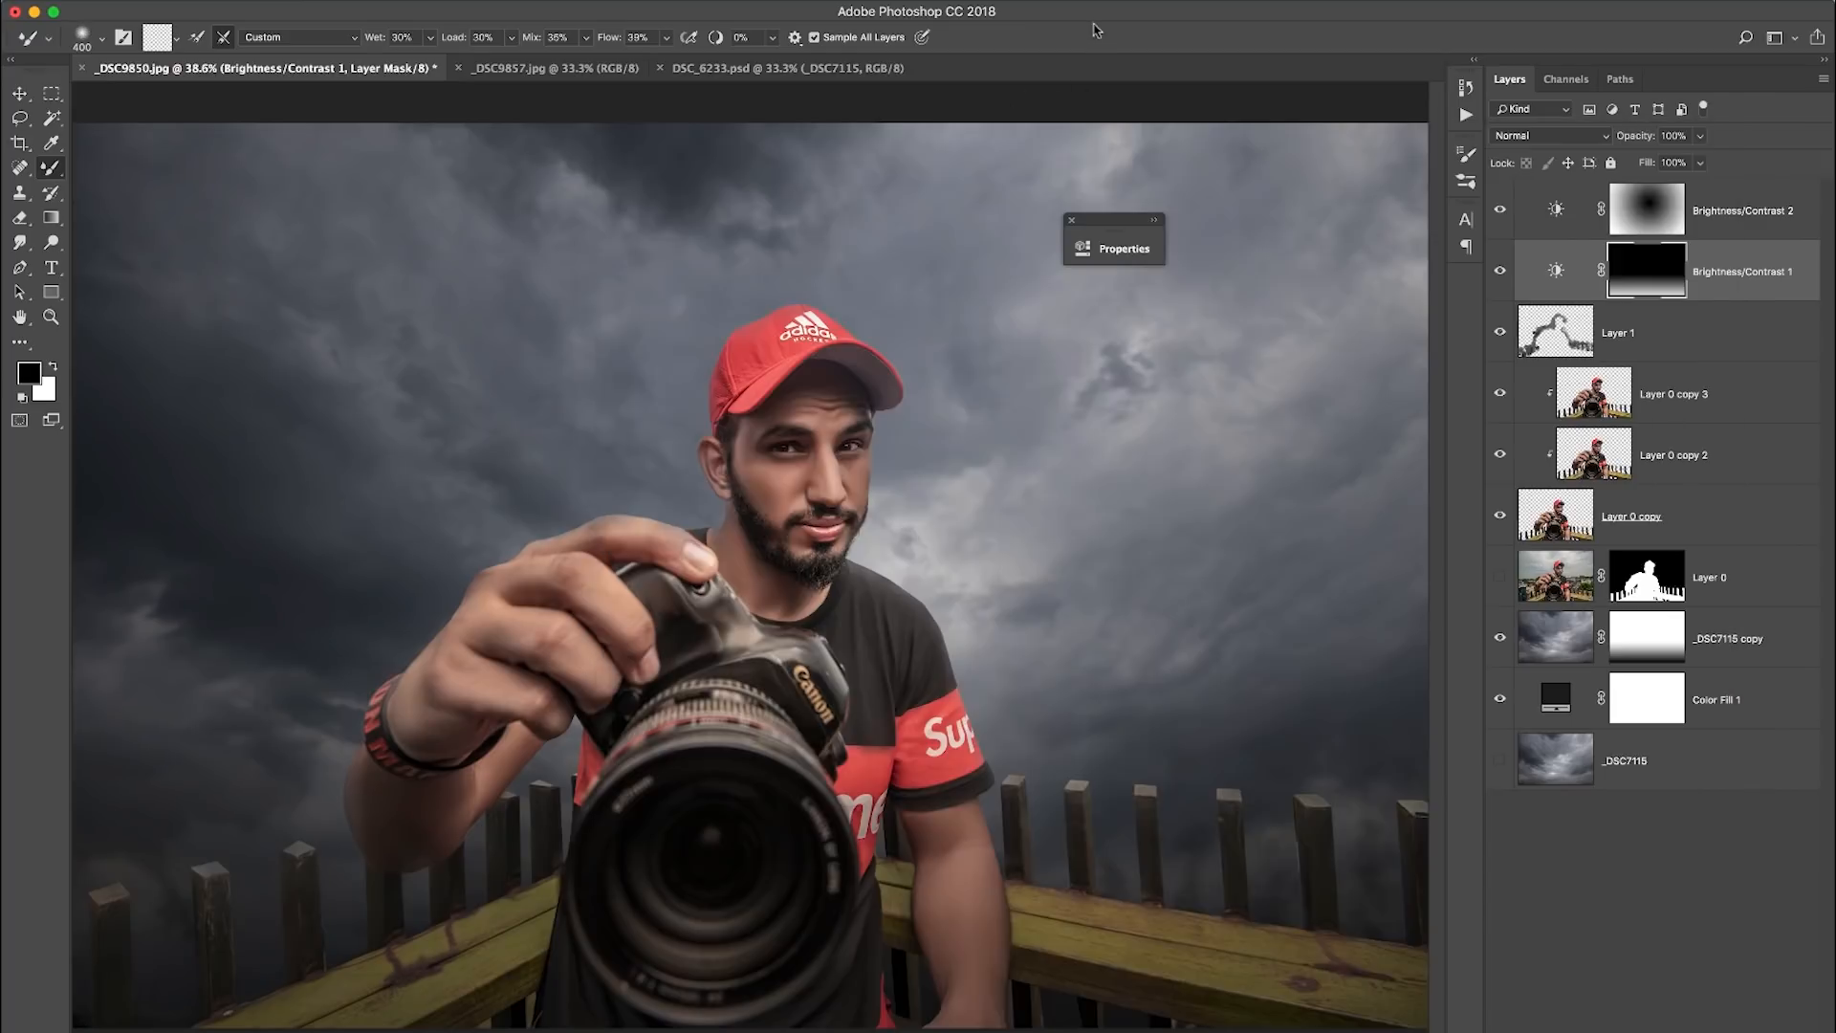
right_click(50, 167)
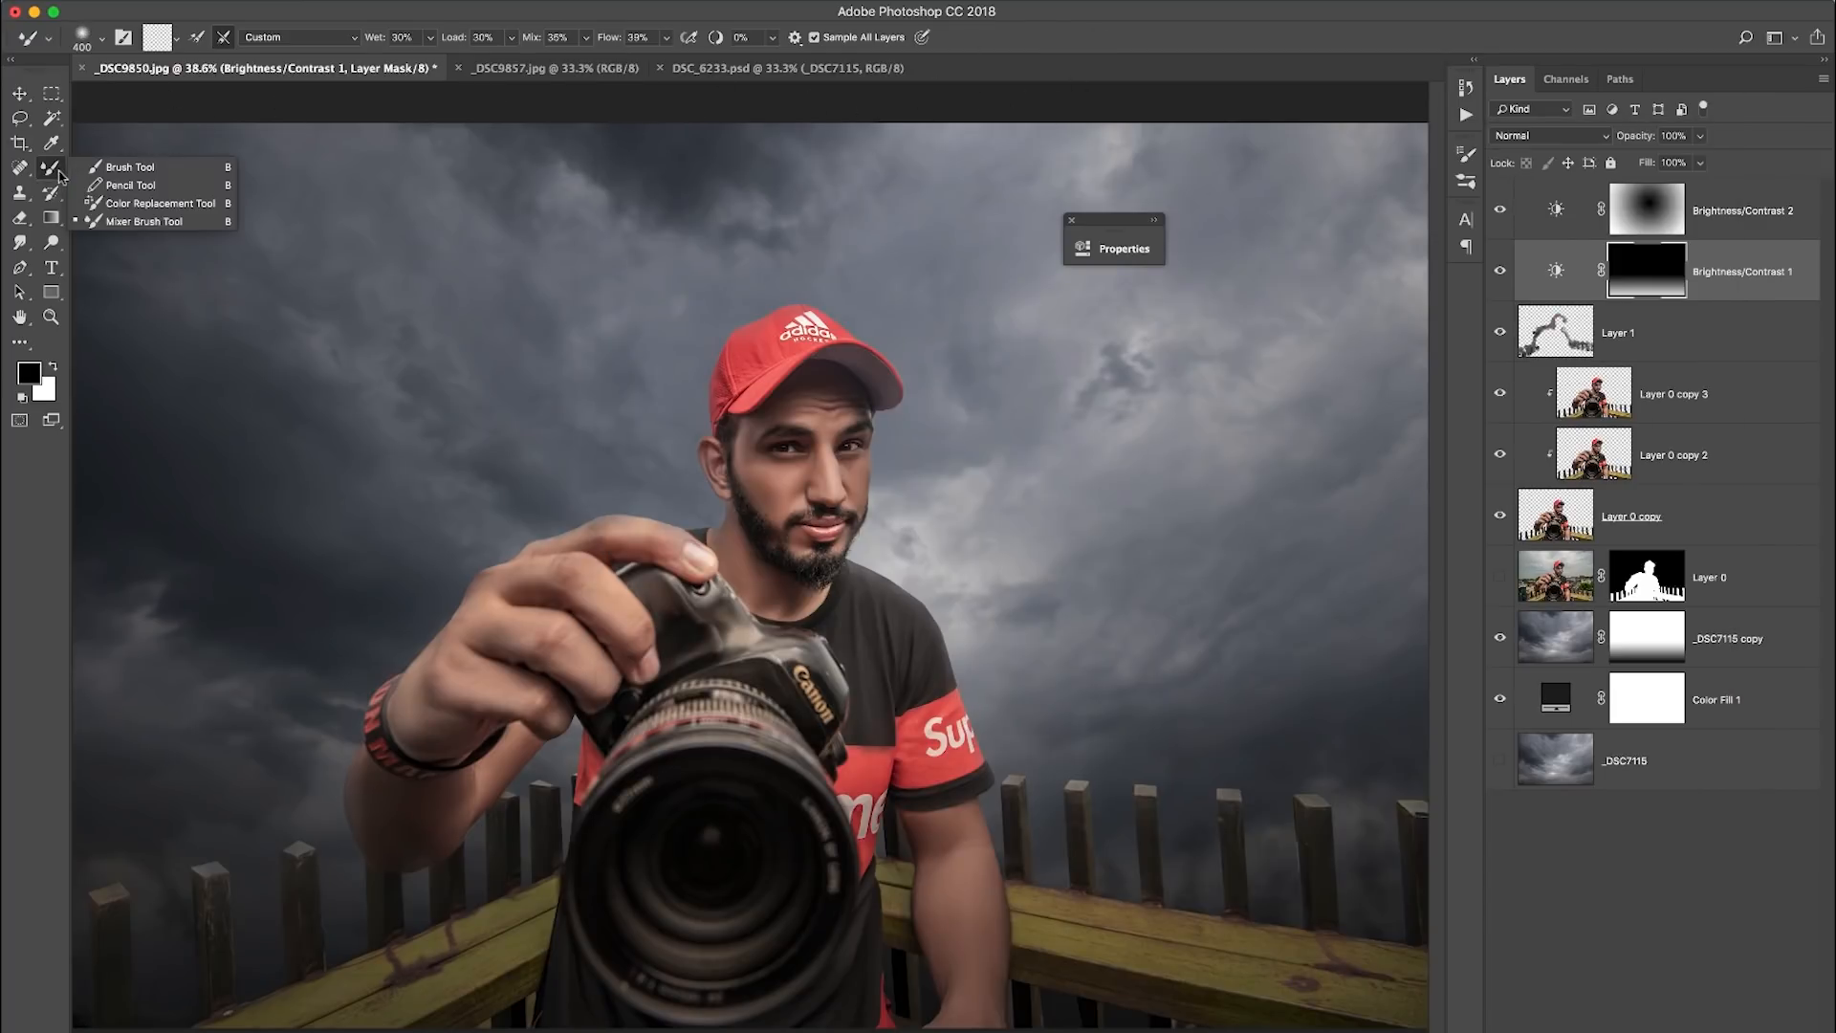
click(123, 169)
right_click(52, 168)
click(120, 167)
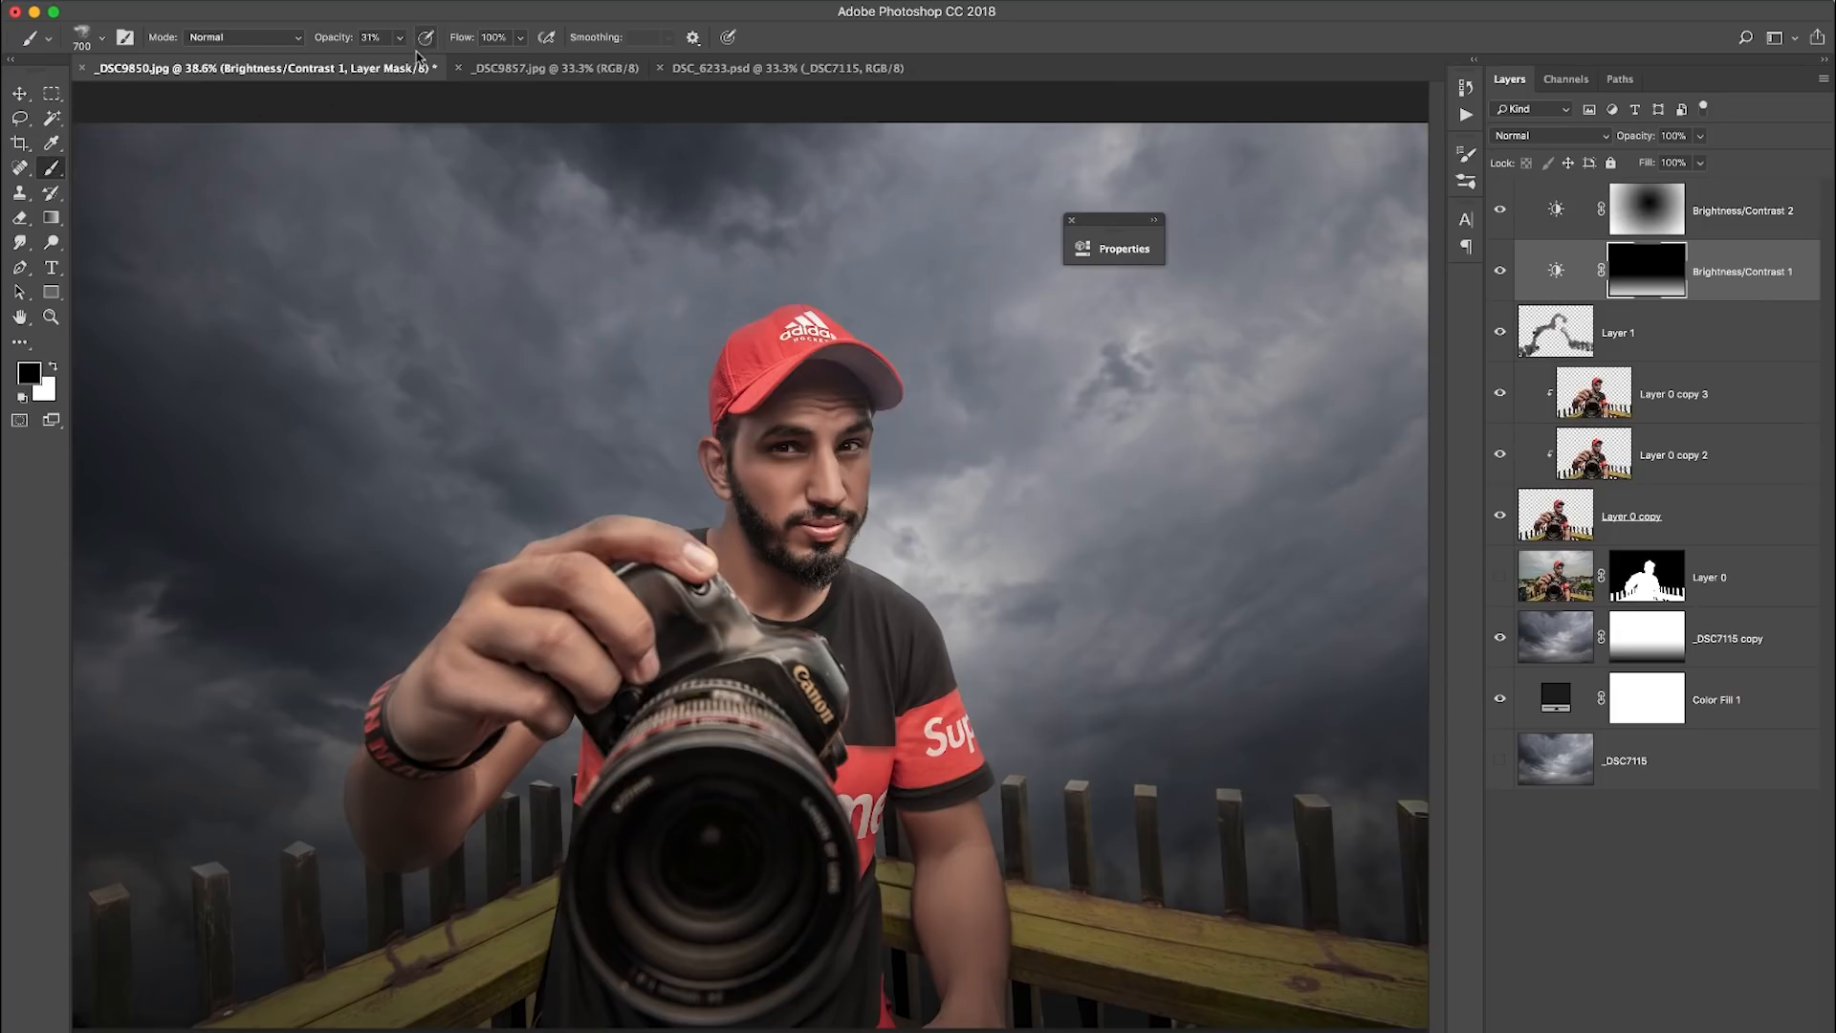
right_click(469, 122)
drag(1553, 511, 1564, 277)
click(610, 330)
click(1078, 38)
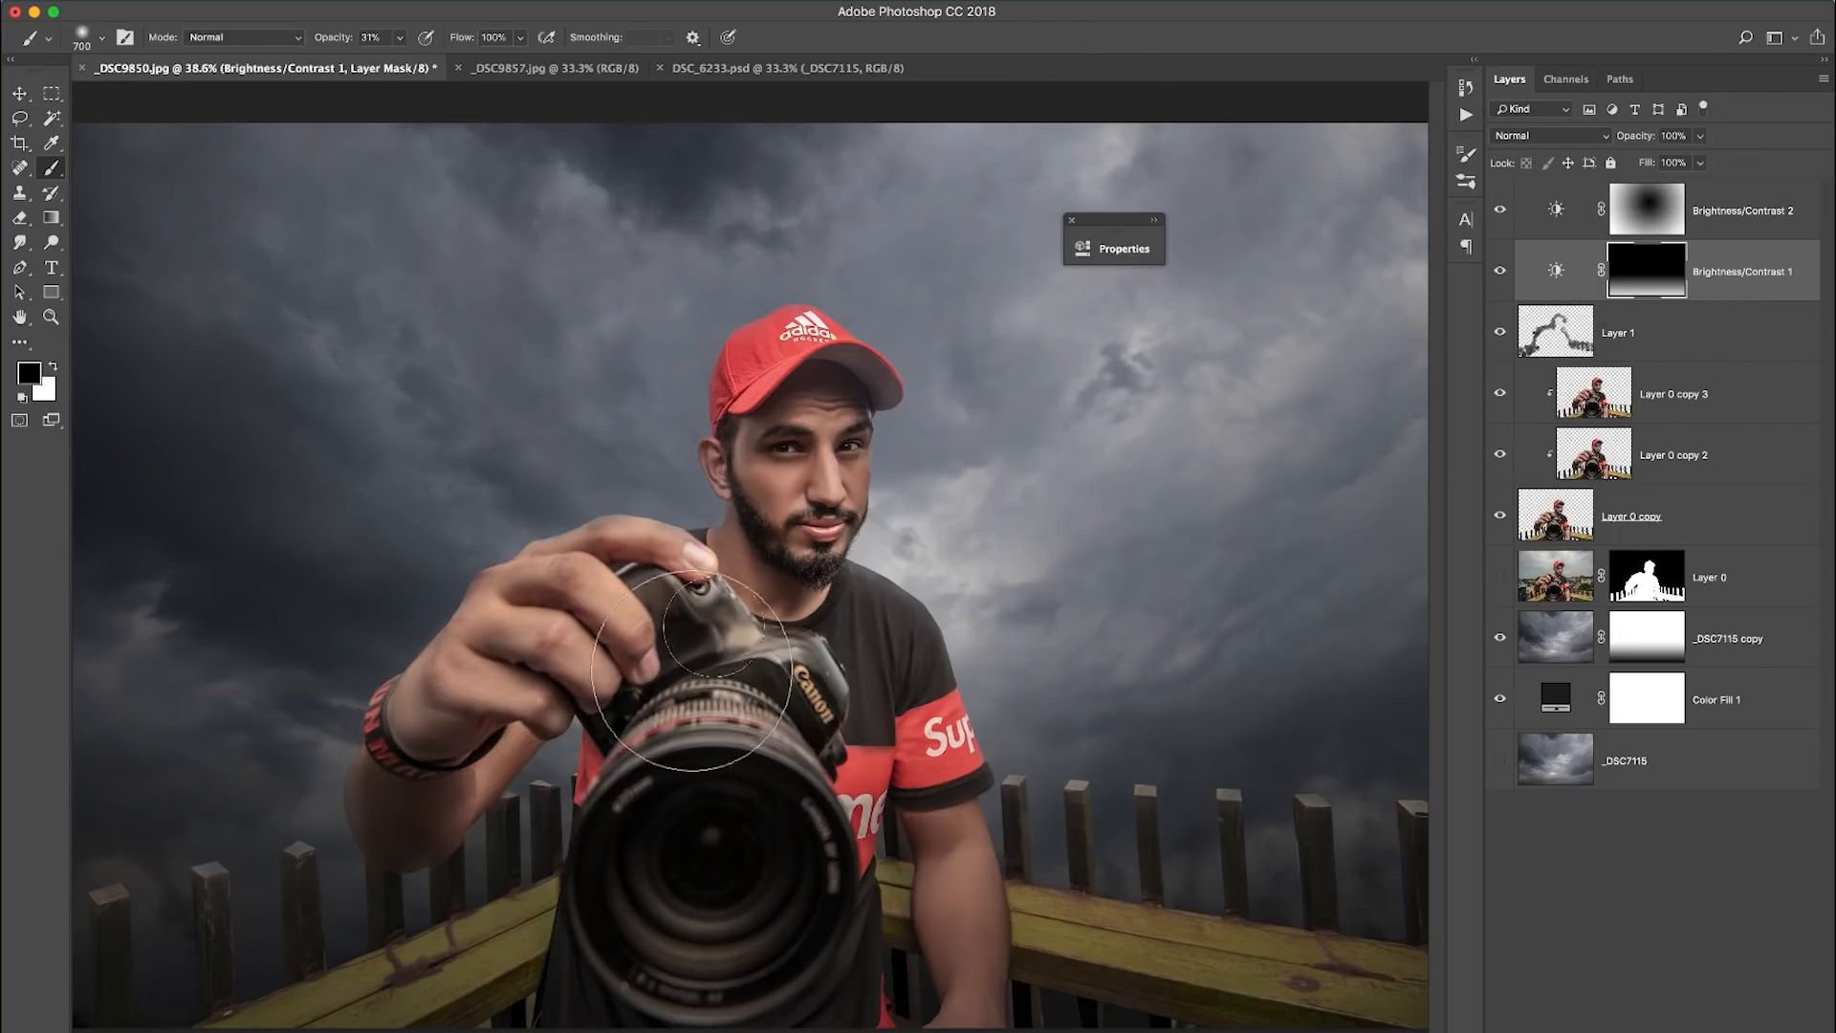
- Paint black on the Brightness/Contrast 1 mask over the camera lens and both yellow fence rails to lift the darkening there
key(bracketleft)
key(bracketleft)
key(bracketleft)
key(bracketleft)
drag(670, 744, 760, 738)
mouse_move(489, 946)
mouse_down()
mouse_move(578, 917)
mouse_move(301, 1018)
mouse_move(524, 934)
mouse_up()
key(bracketleft)
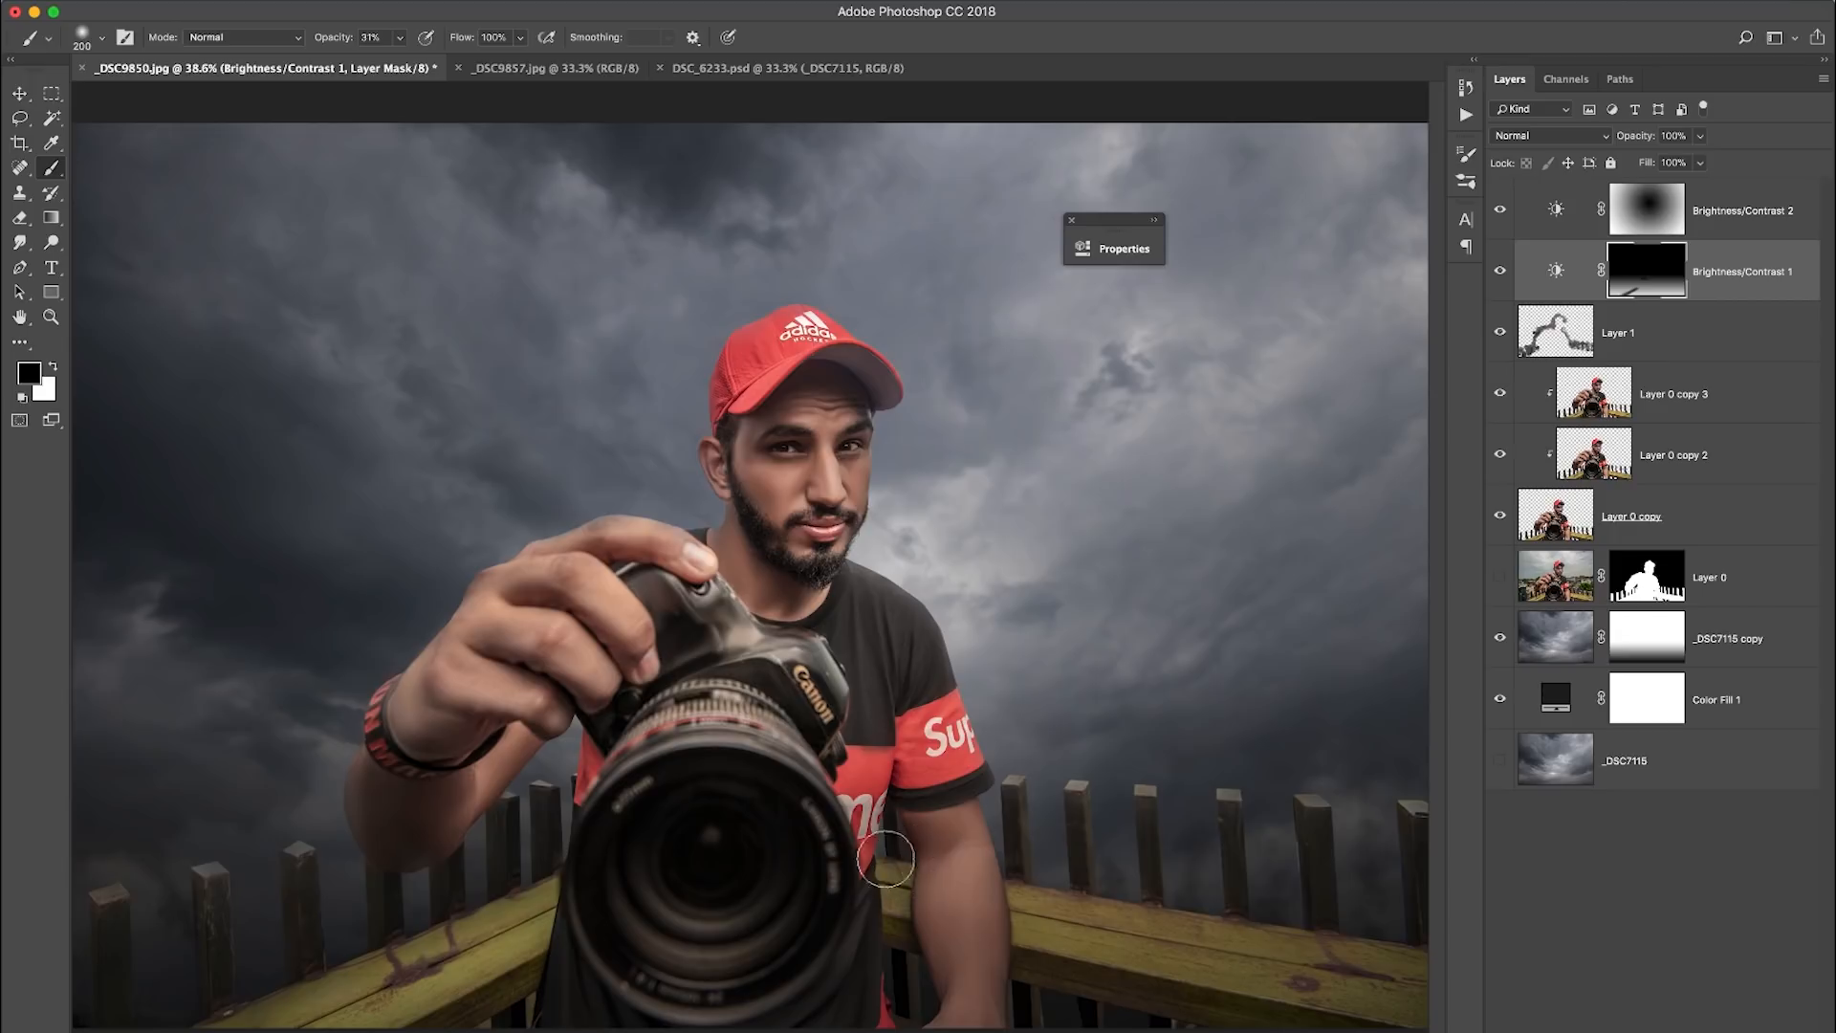
key(bracketright)
mouse_move(1220, 945)
mouse_down()
mouse_move(1413, 986)
mouse_move(1149, 954)
mouse_move(1368, 988)
mouse_move(1219, 966)
mouse_move(1324, 966)
mouse_up()
key(bracketleft)
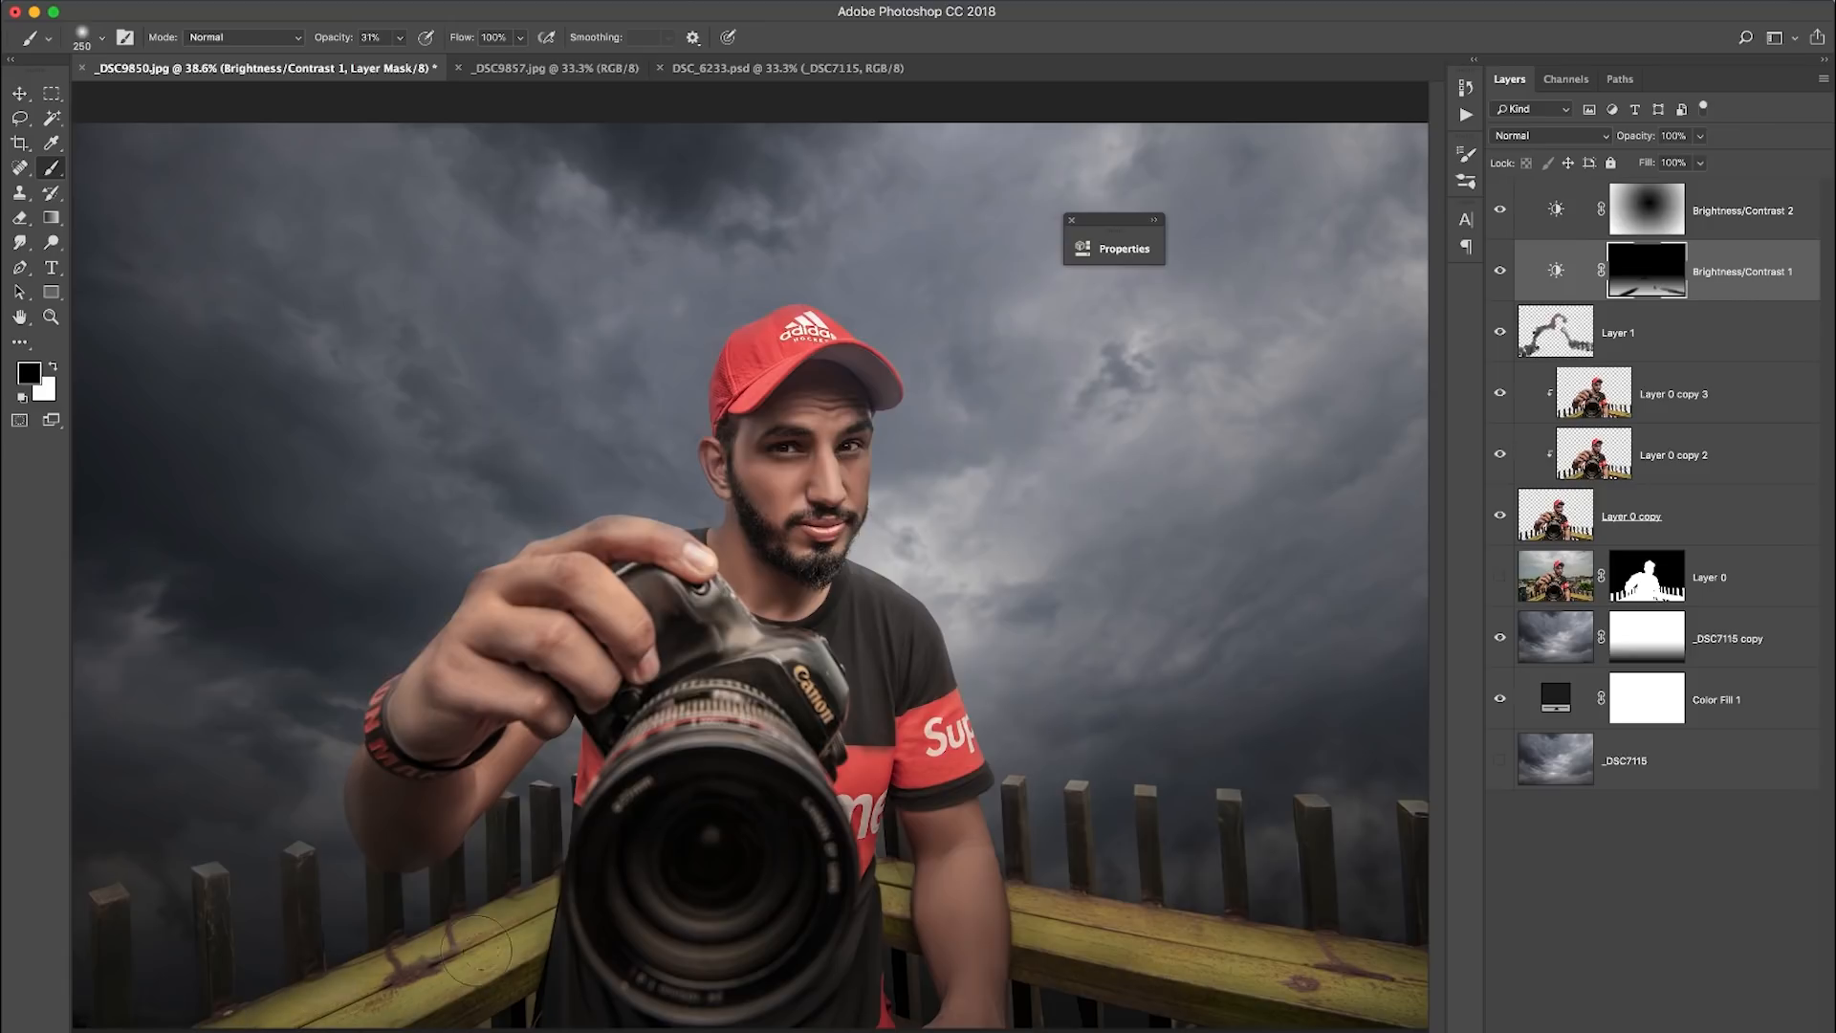
- Paint black over the tops of the fence posts on the Brightness/Contrast 1 mask with a much smaller brush
key(bracketleft)
key(bracketleft)
key(bracketleft)
key(bracketleft)
key(bracketleft)
key(bracketleft)
key(bracketleft)
key(bracketleft)
key(bracketleft)
key(bracketleft)
key(bracketright)
key(bracketright)
click(1713, 394)
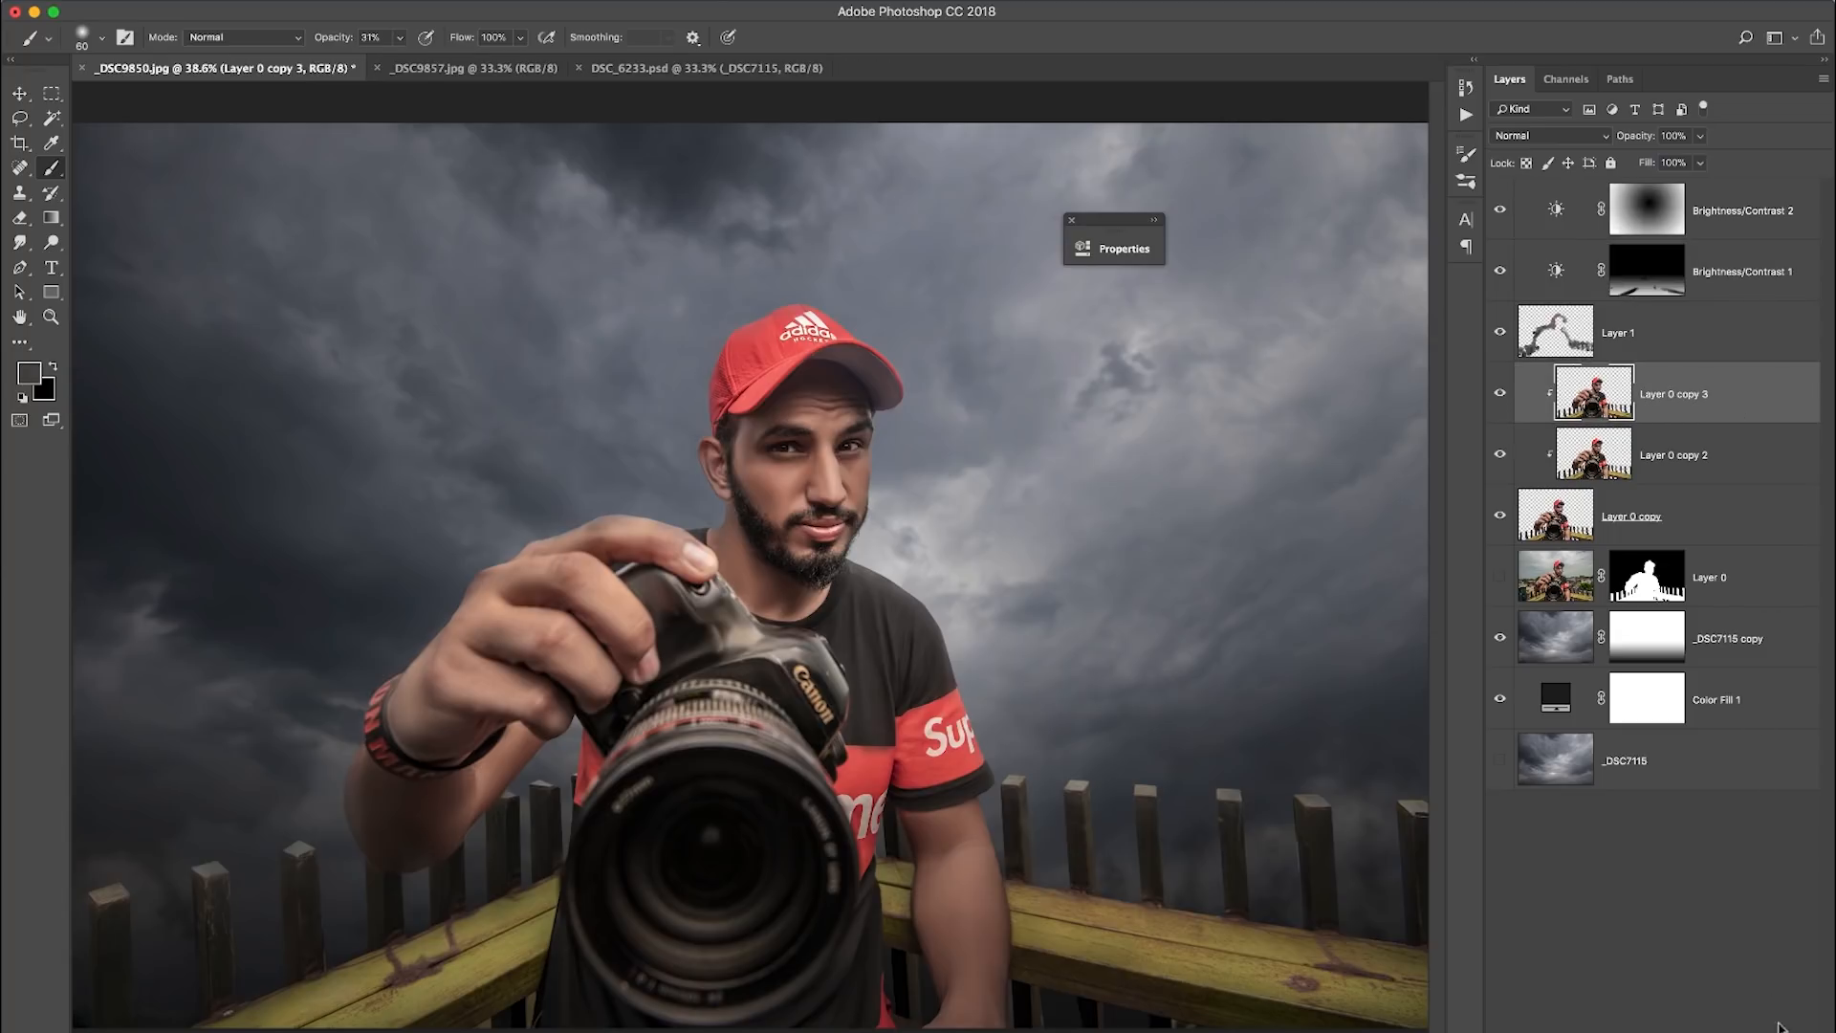
click(1670, 1032)
click(1746, 1025)
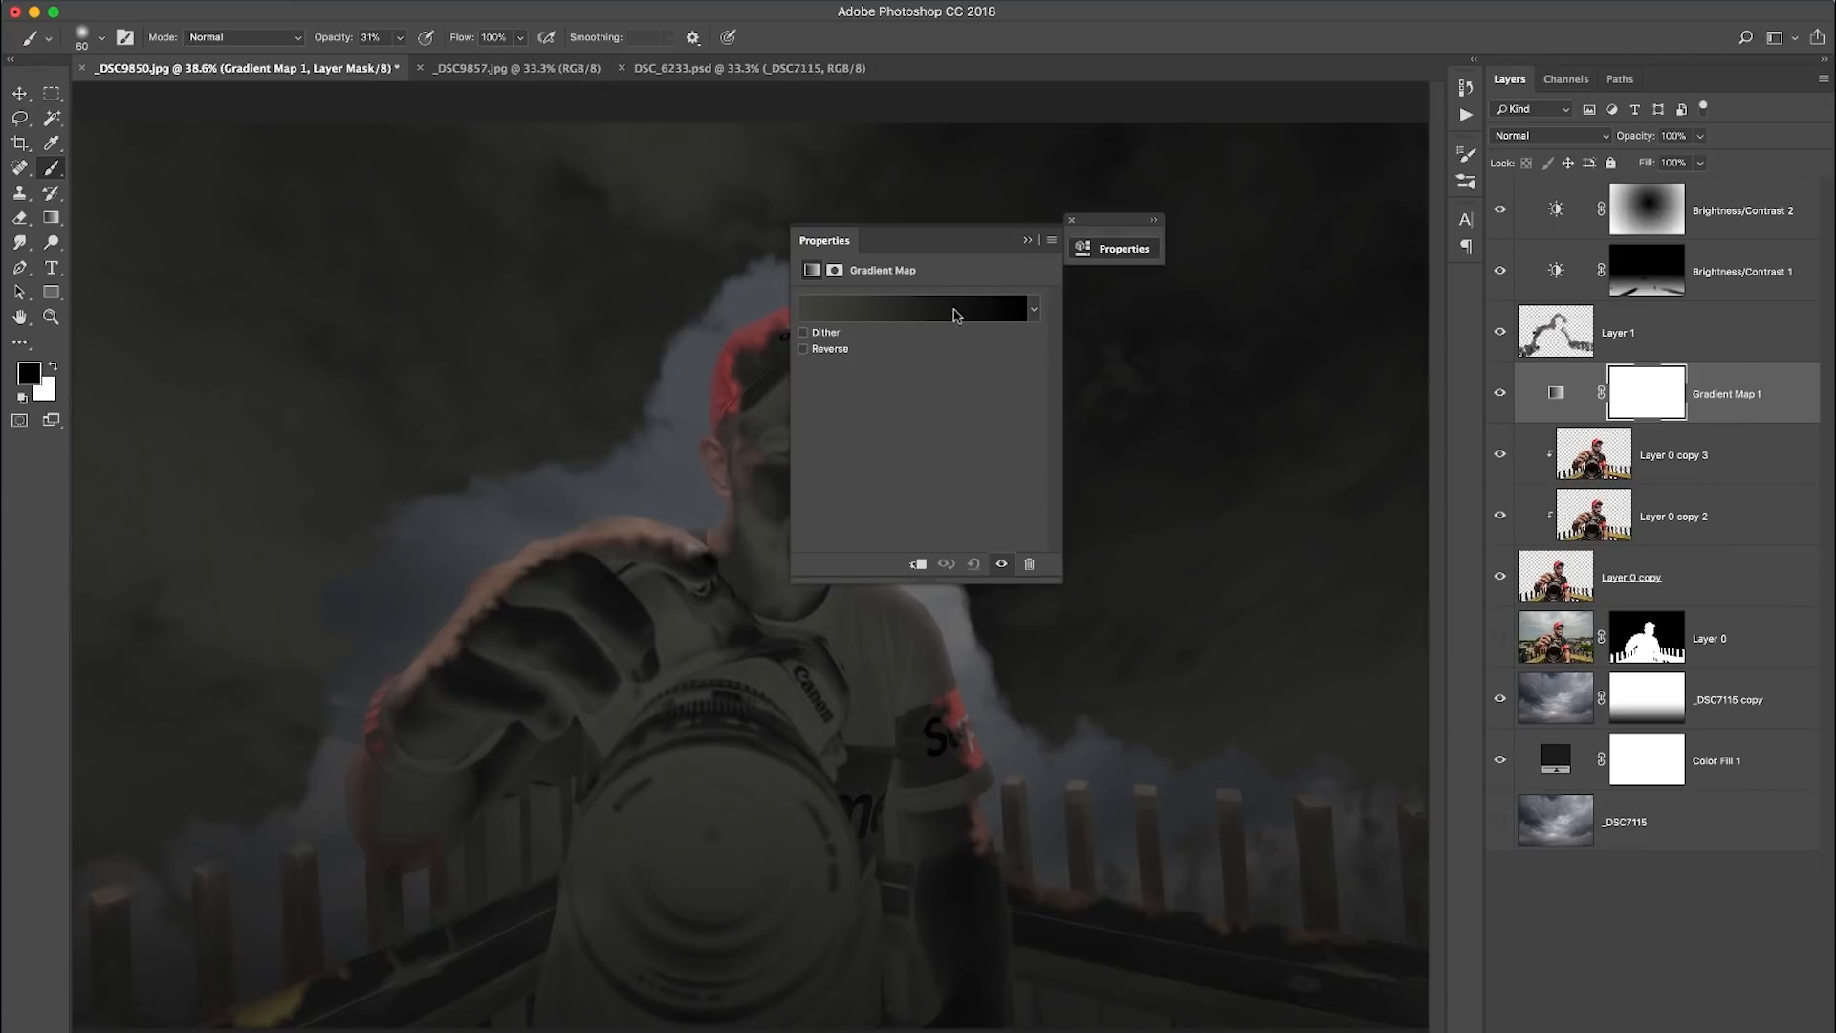
drag(1559, 406, 1808, 1031)
- Add a Gradient Map adjustment layer directly above Layer 1 using the black-to-white gradient preset
click(1741, 339)
click(1671, 1032)
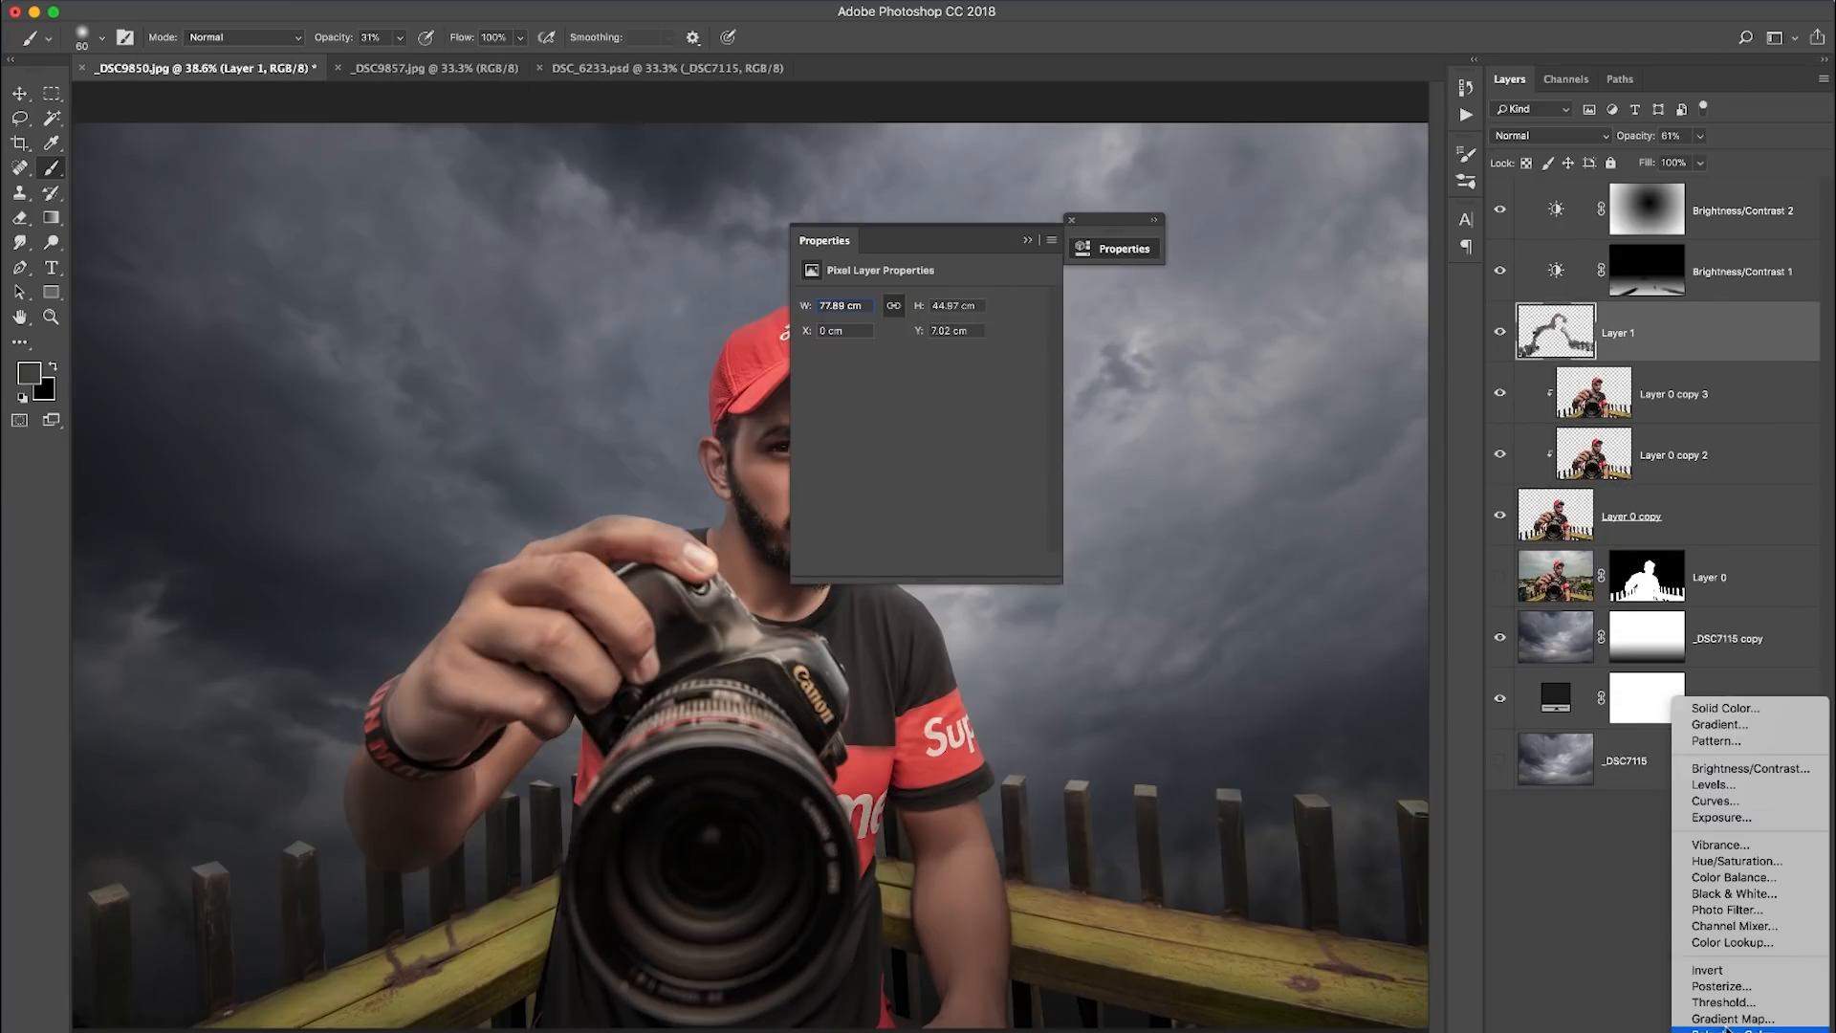
click(1754, 1023)
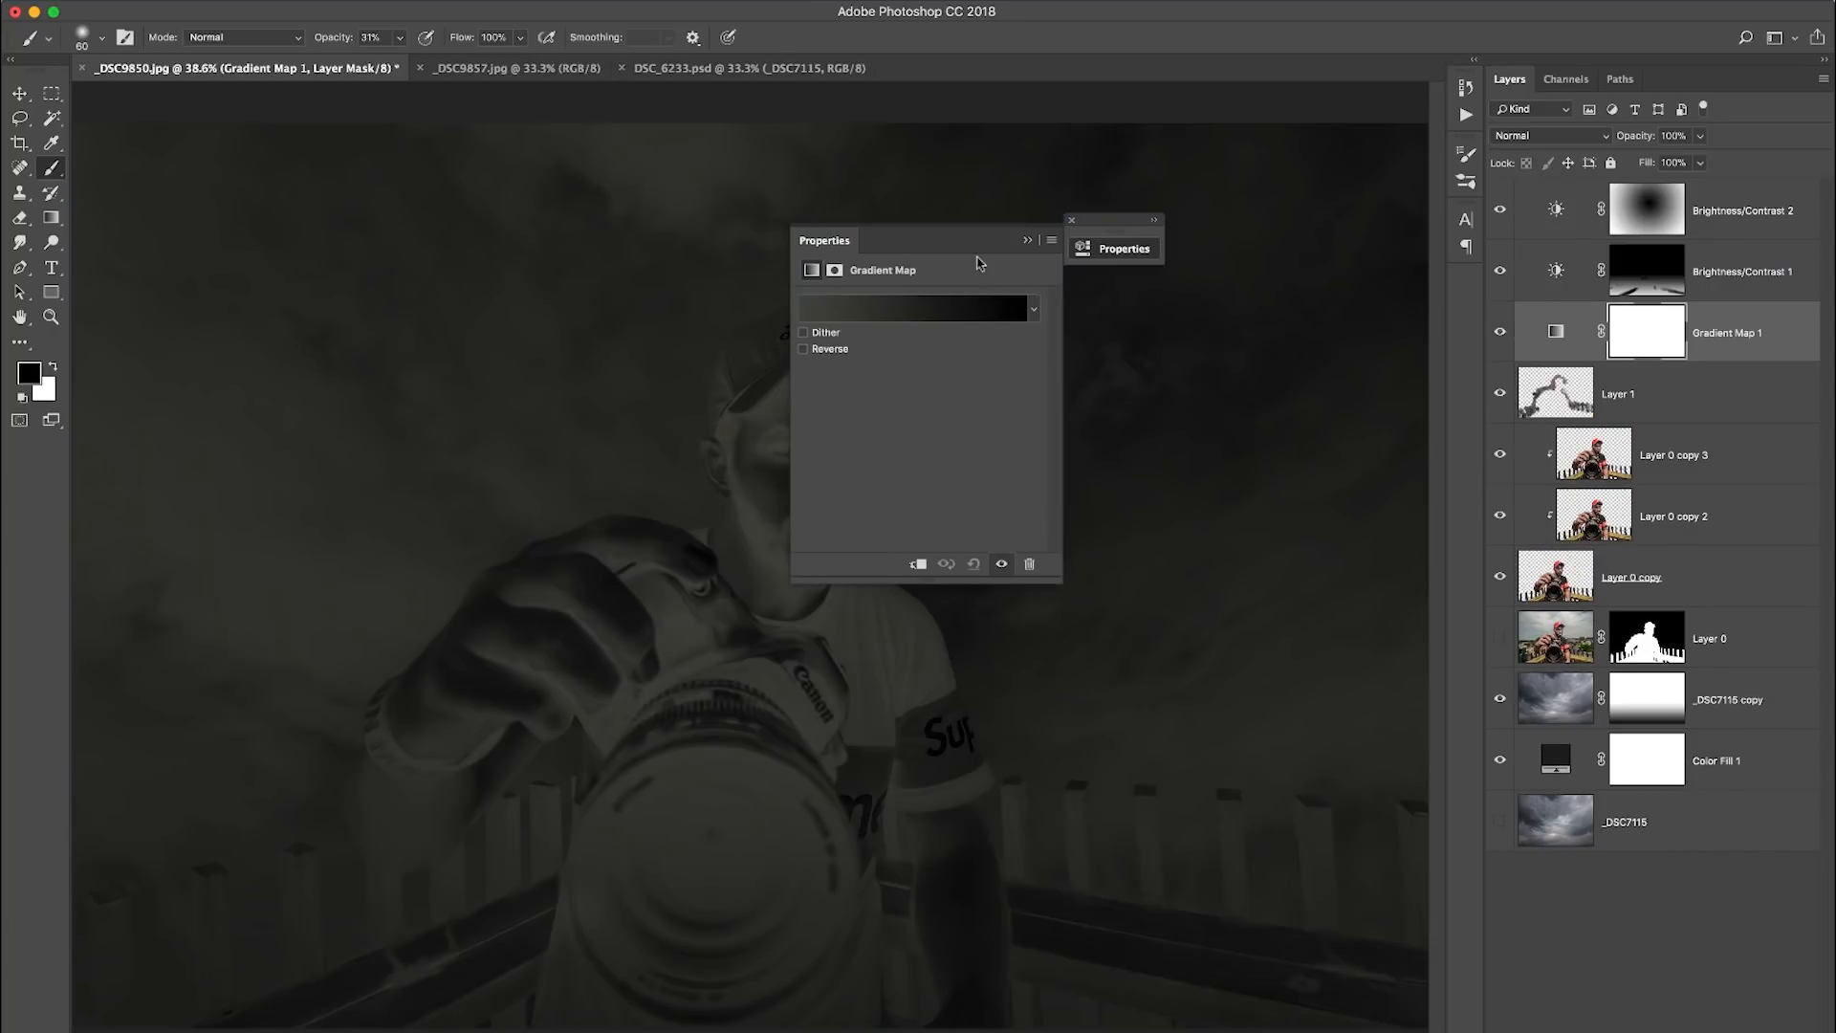
drag(958, 242, 1106, 204)
click(1087, 268)
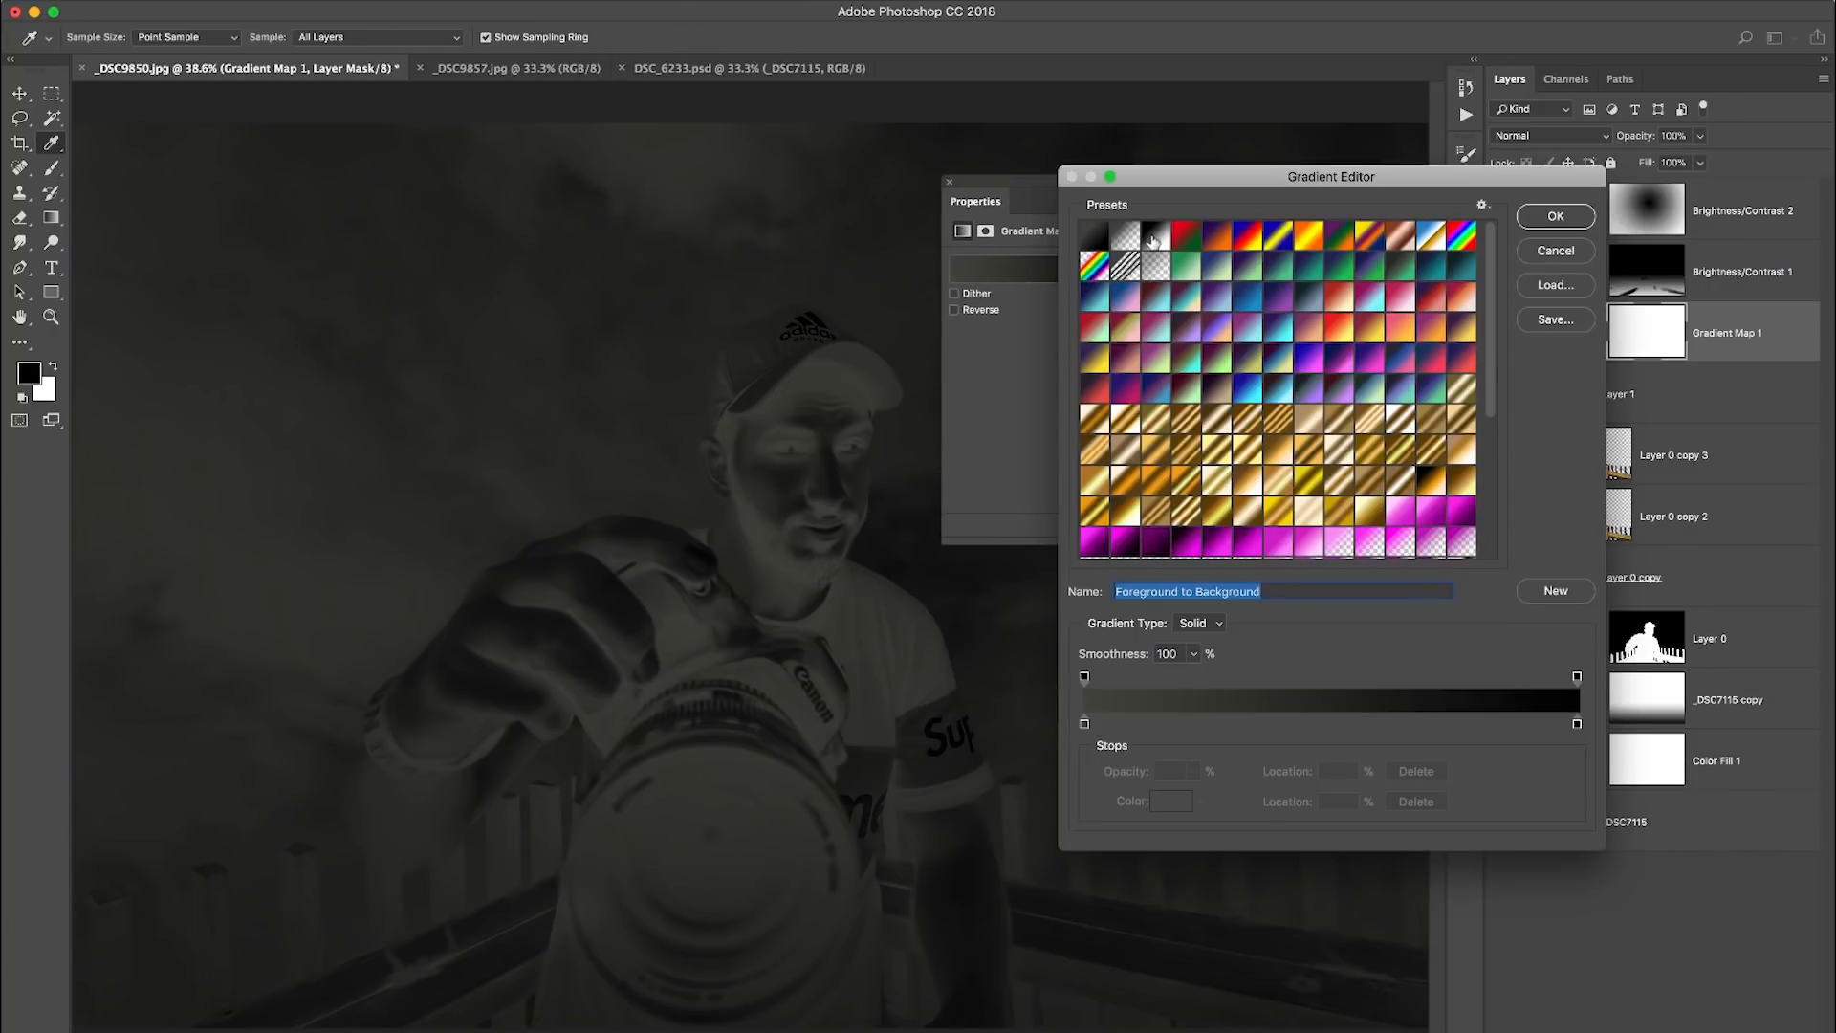
click(1154, 239)
click(1556, 217)
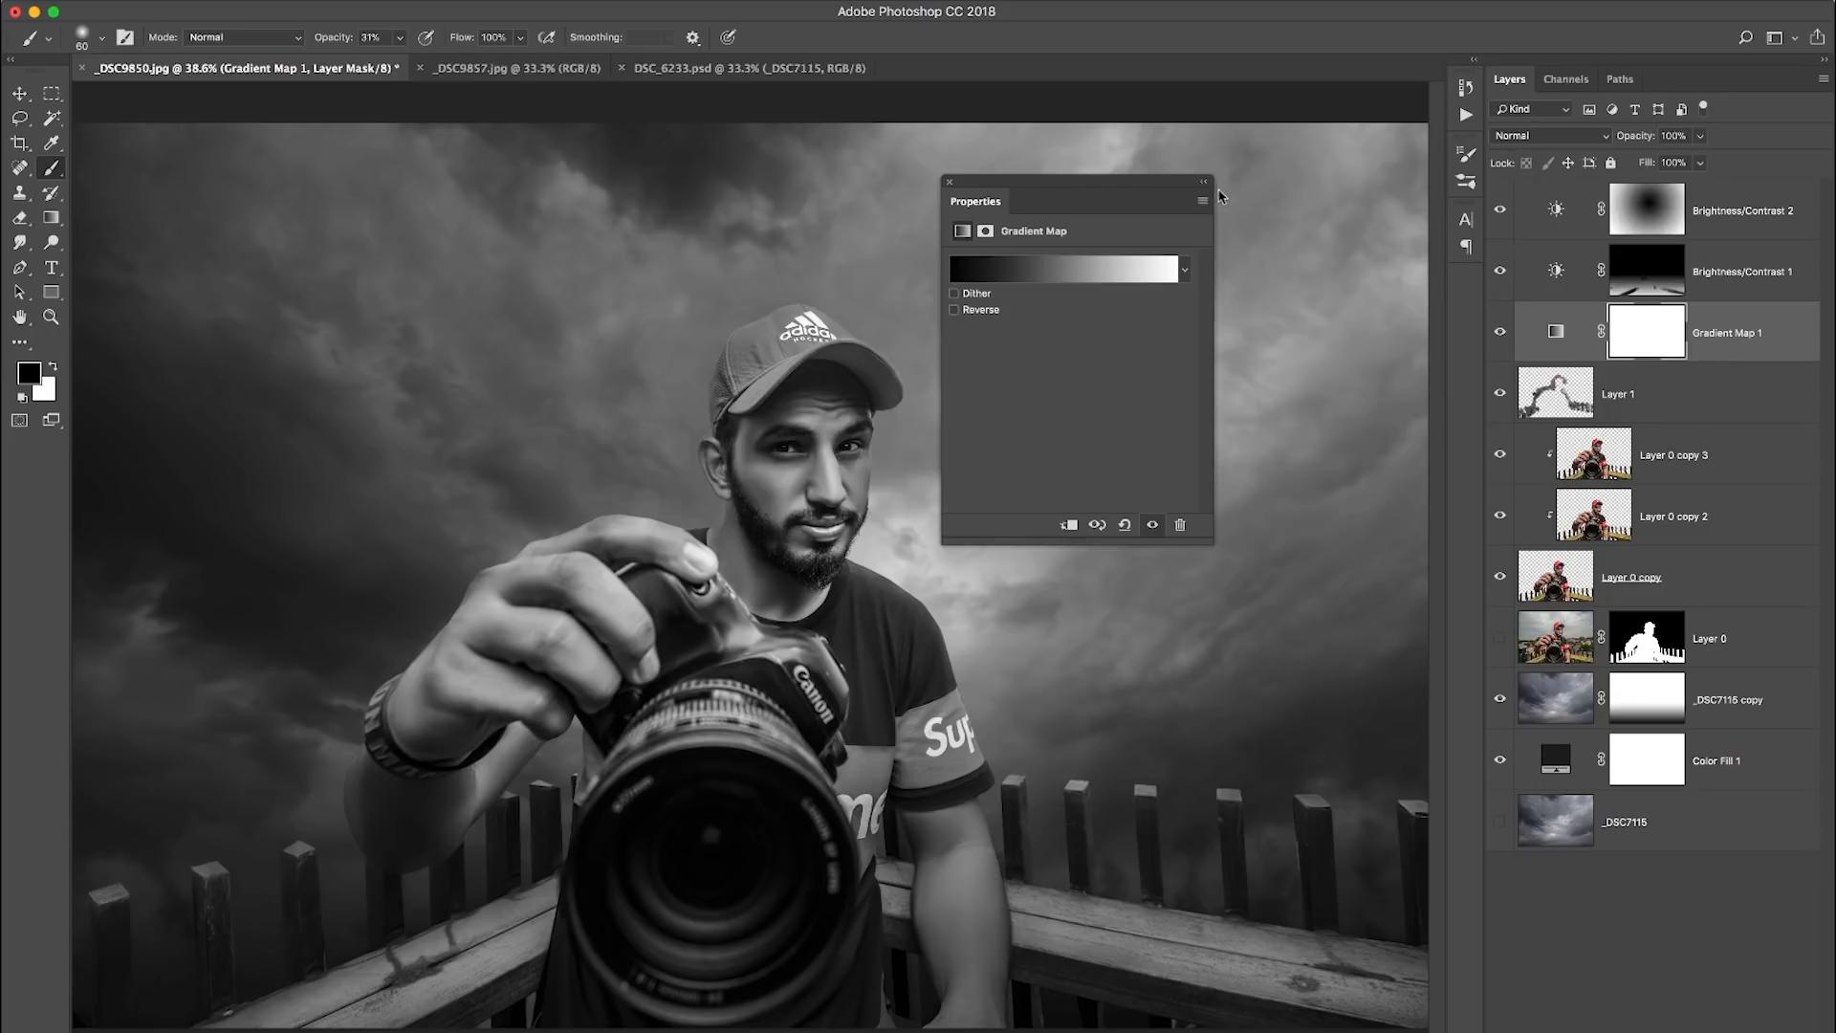
- Lower the Gradient Map 1 layer's opacity to 44% and compare the picture with and without it
click(1204, 182)
drag(1629, 140, 1578, 142)
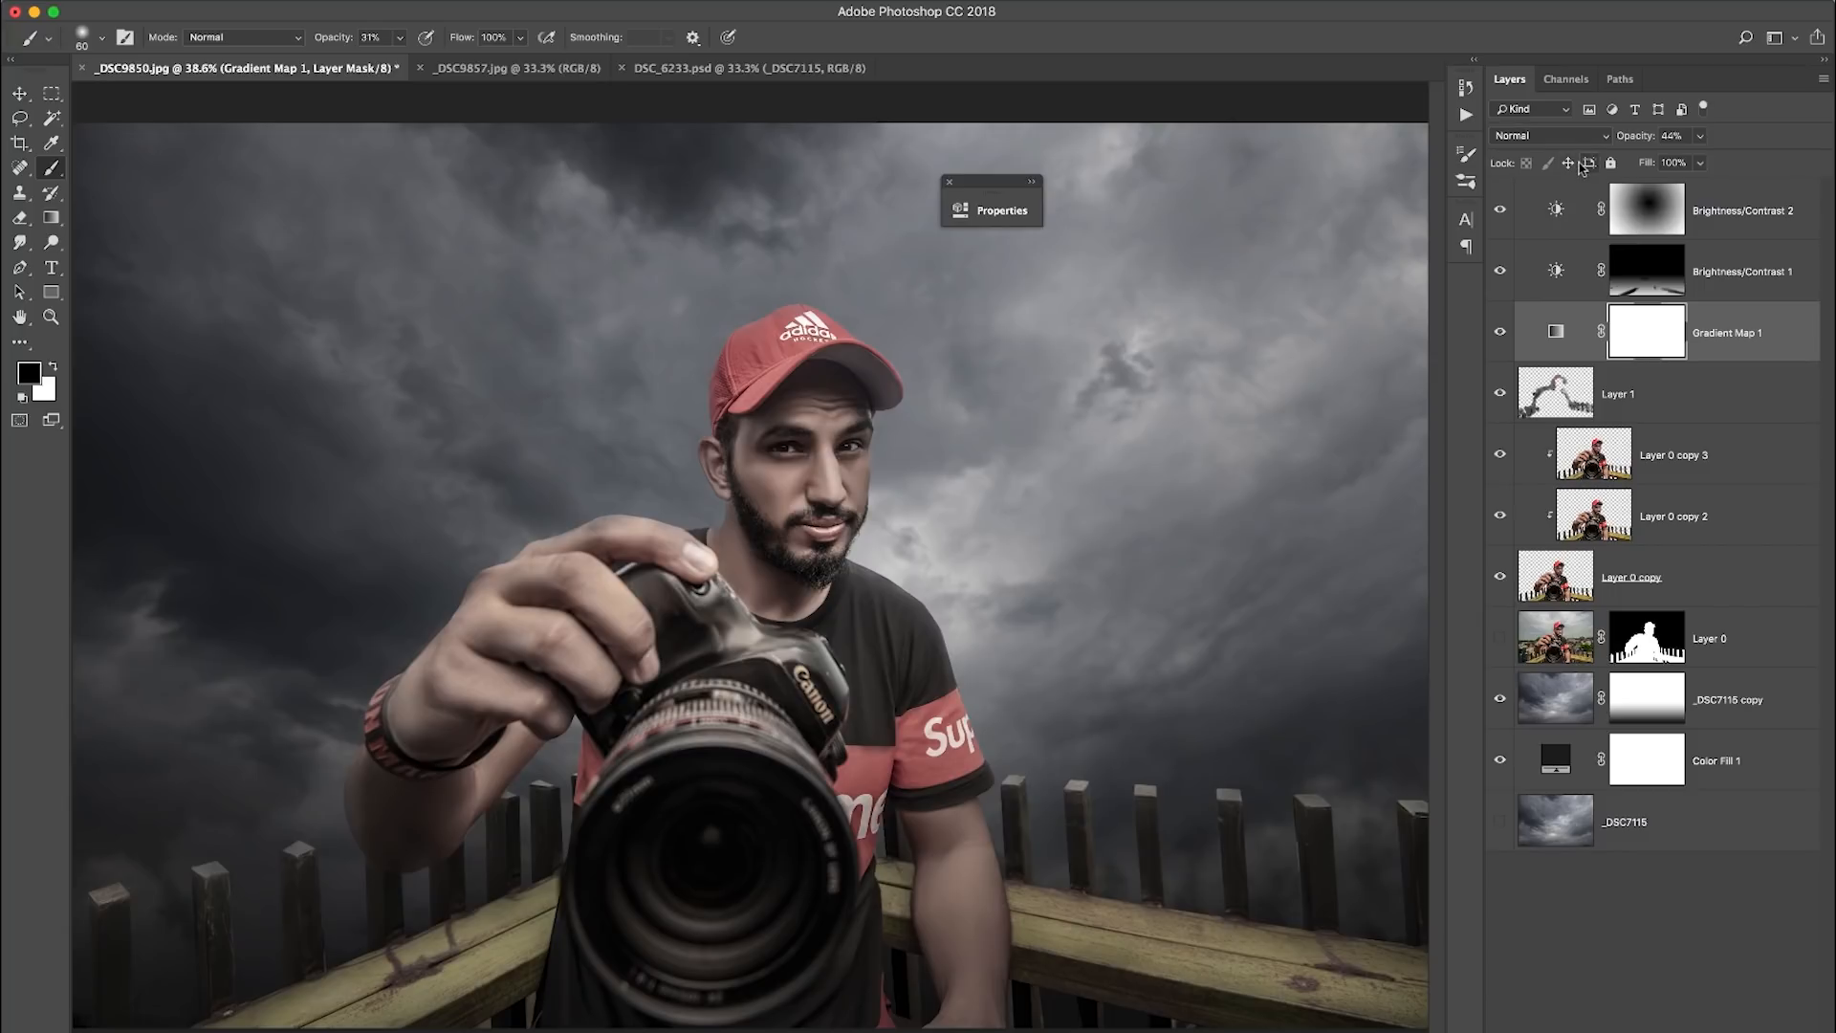
click(1500, 331)
click(1501, 333)
click(1501, 333)
click(1502, 333)
- Compare the composite with the original photo by temporarily disabling the Layer 0 mask and showing that layer alone
click(1569, 650)
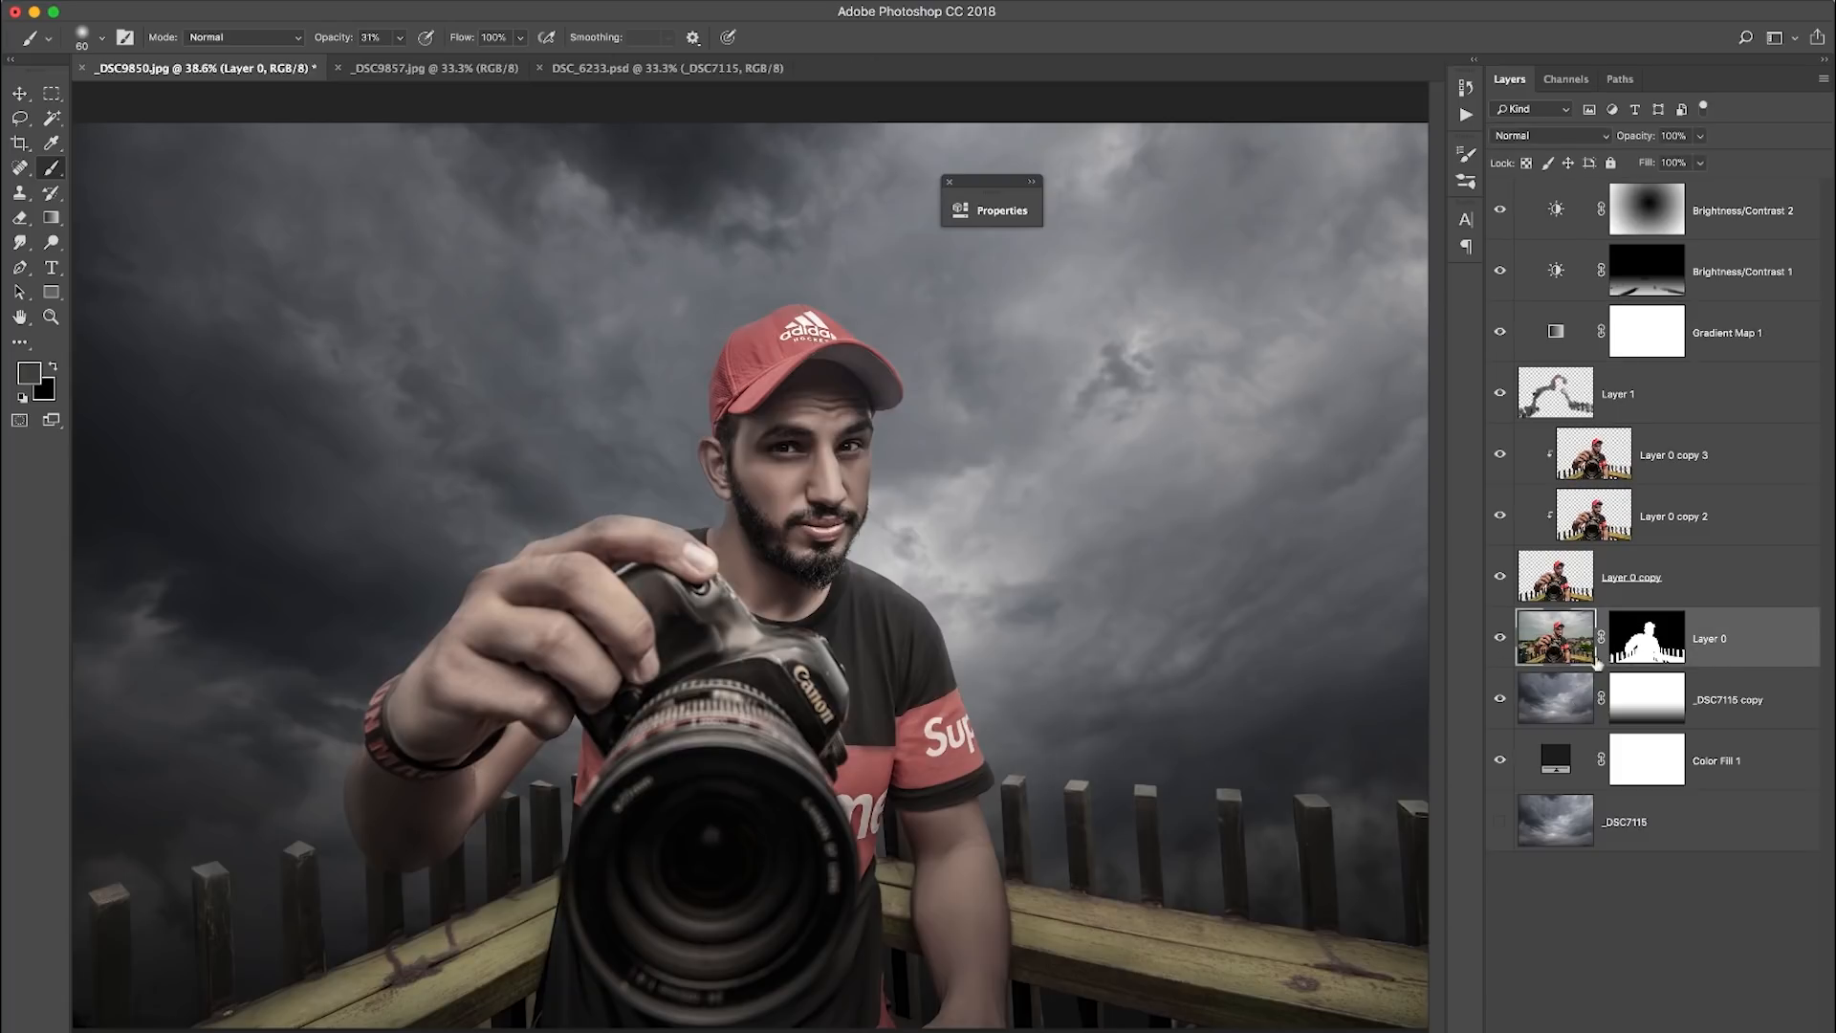
click(1645, 658)
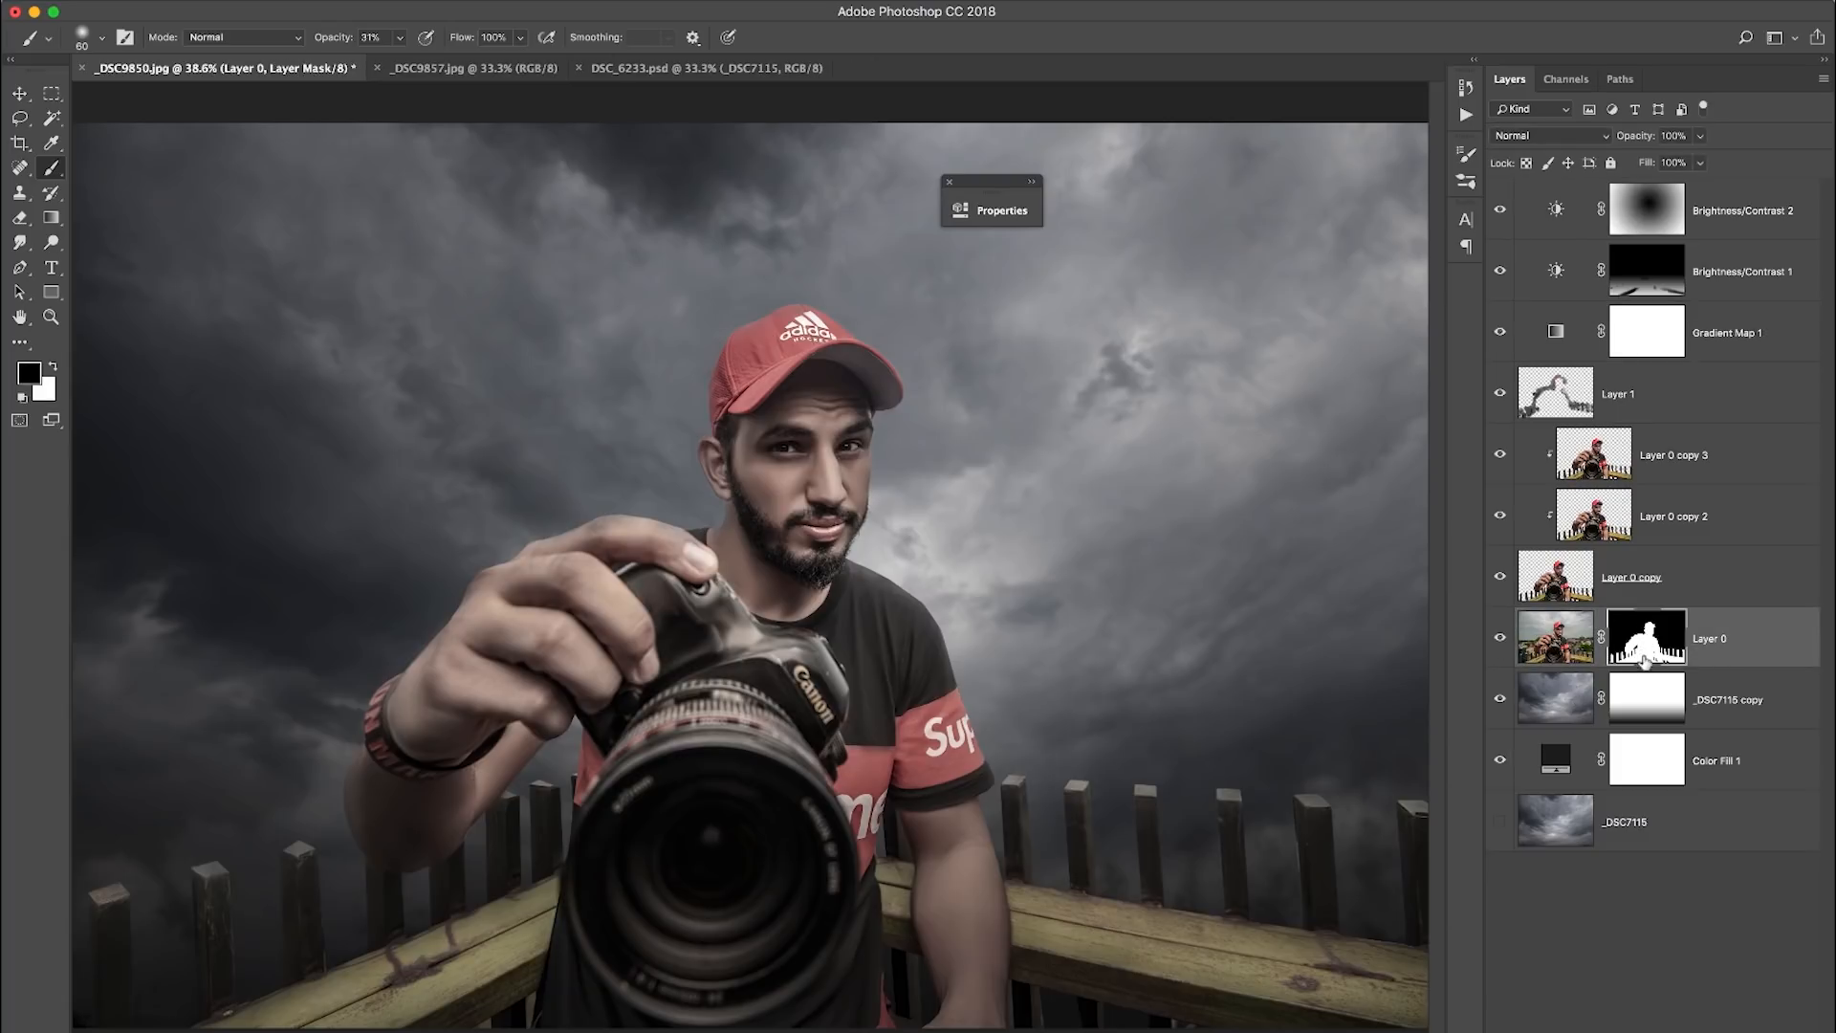
shift+click(1644, 660)
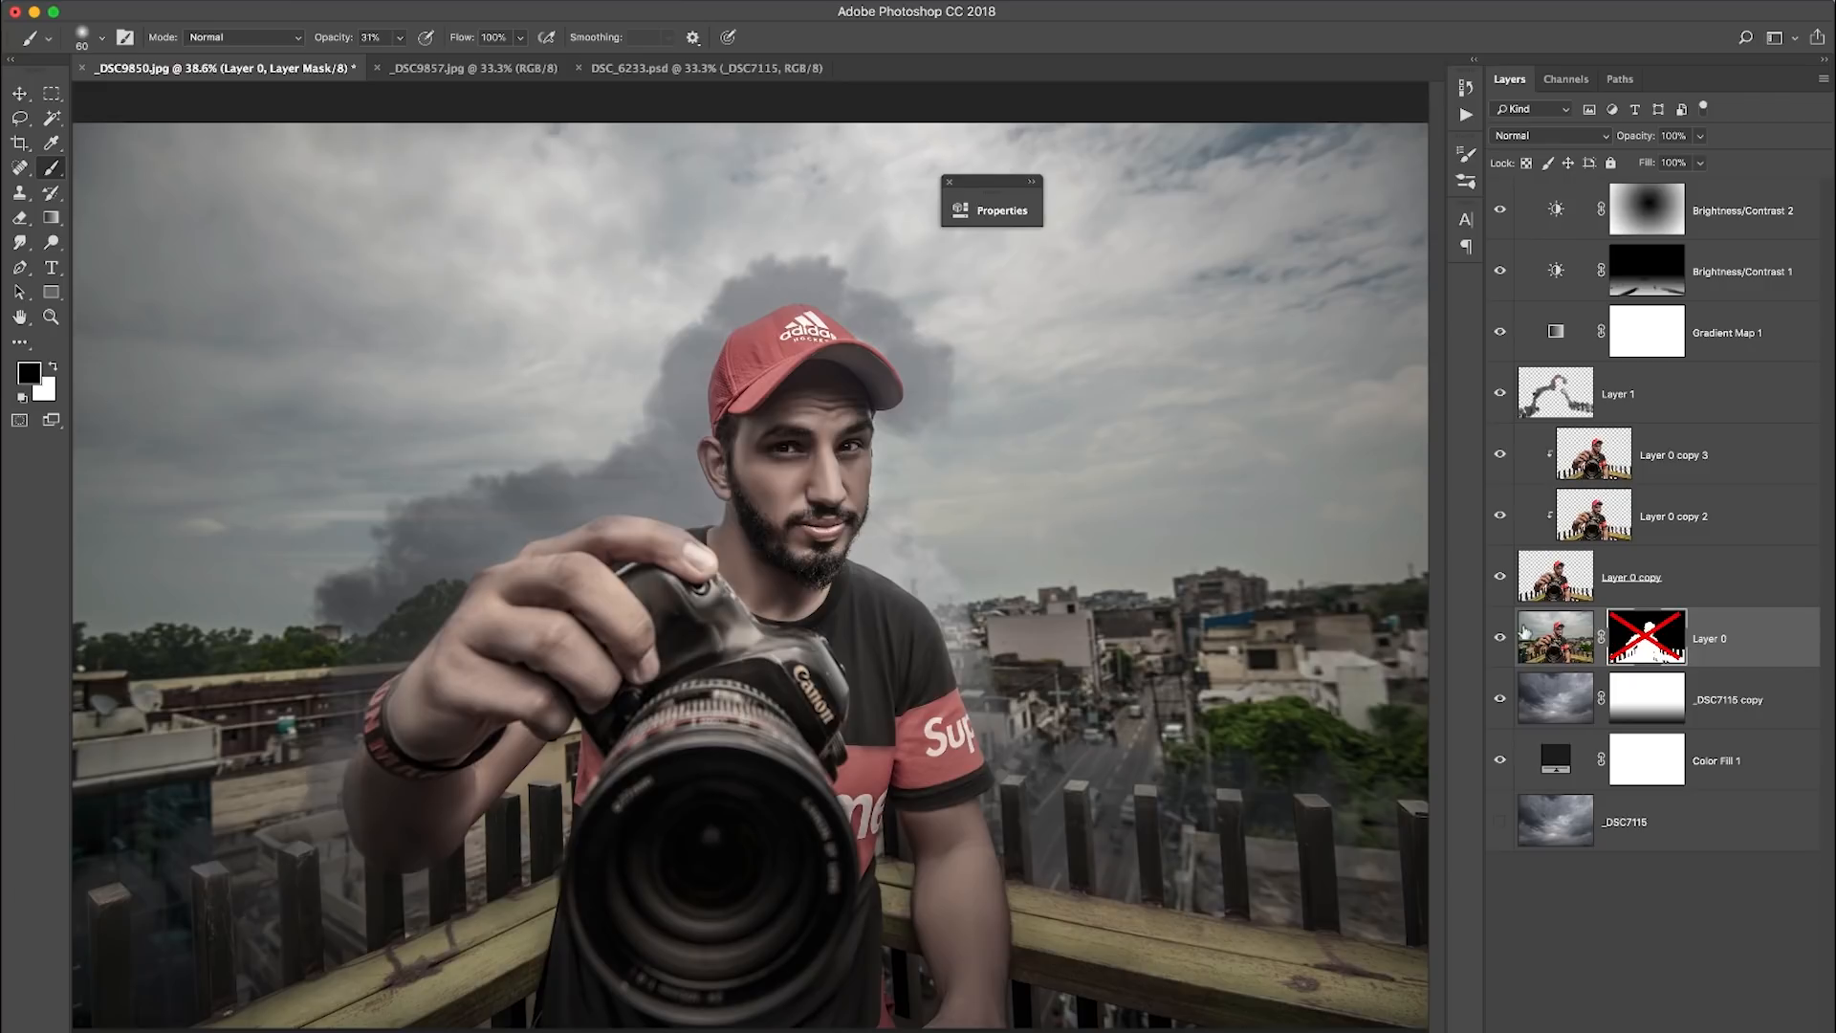
alt+click(1499, 641)
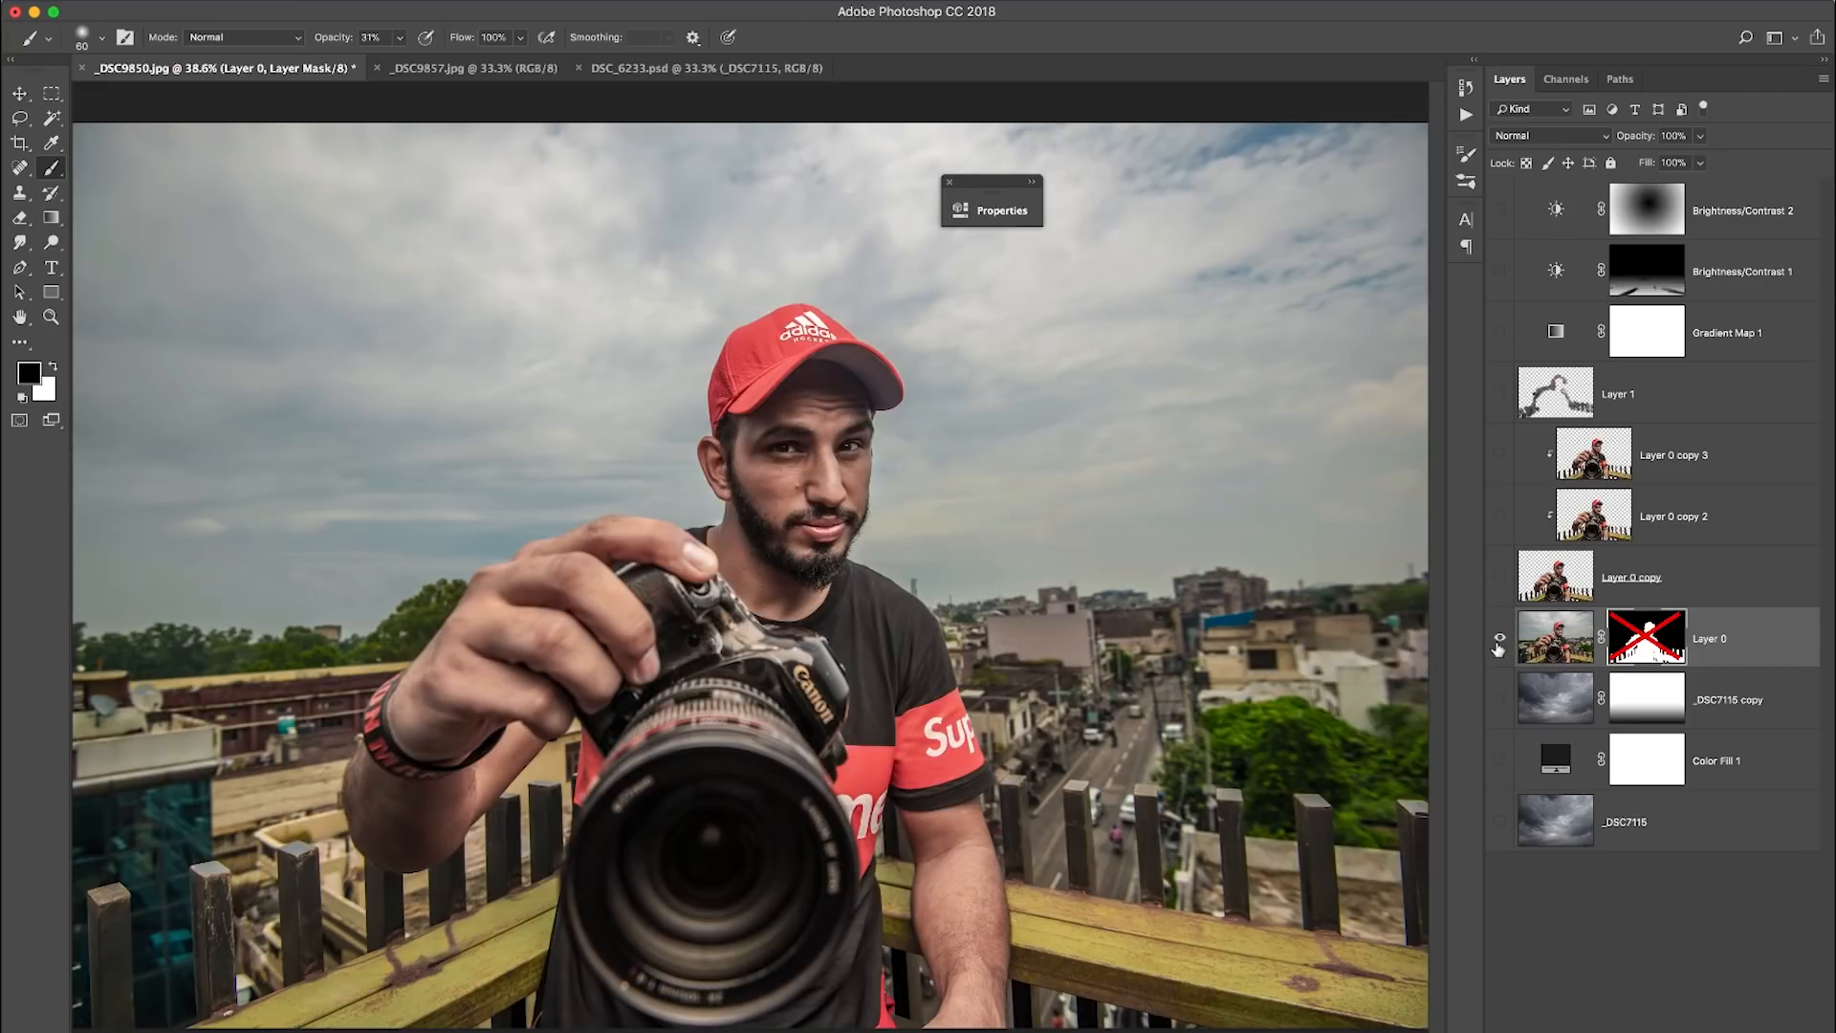
alt+click(1498, 641)
alt+click(1499, 641)
alt+click(1499, 641)
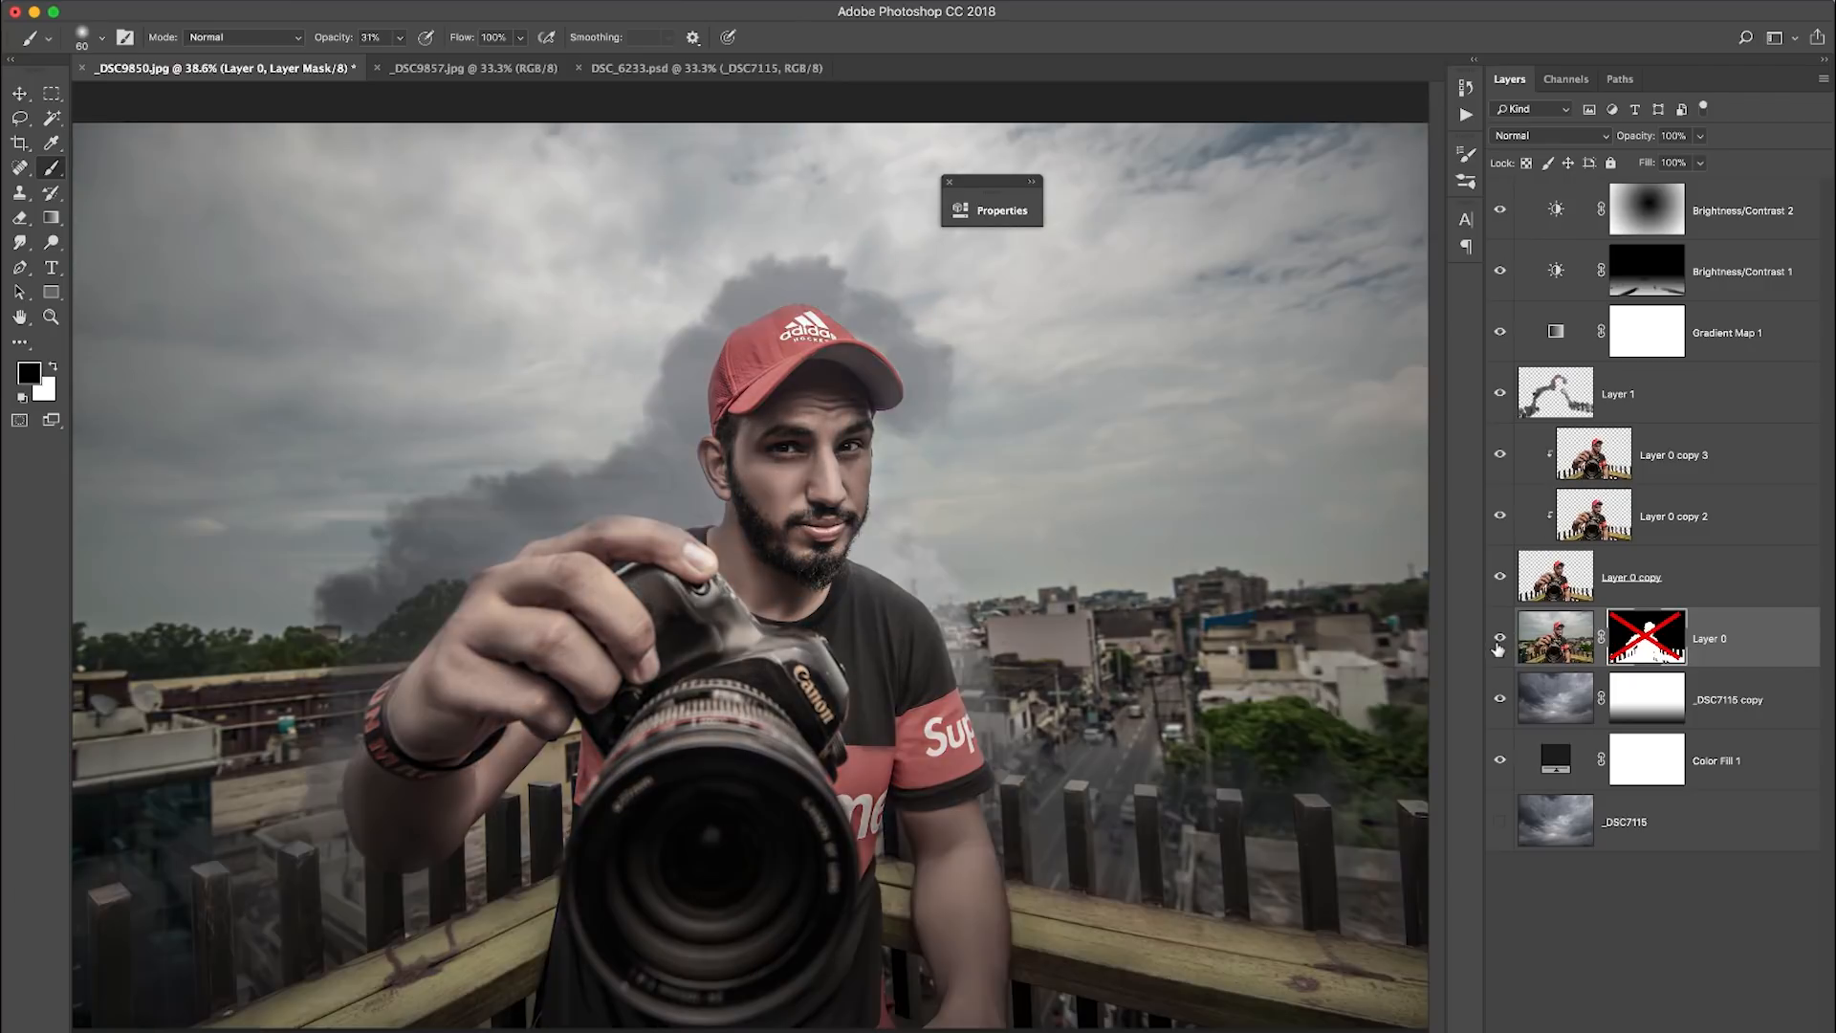
shift+click(1639, 651)
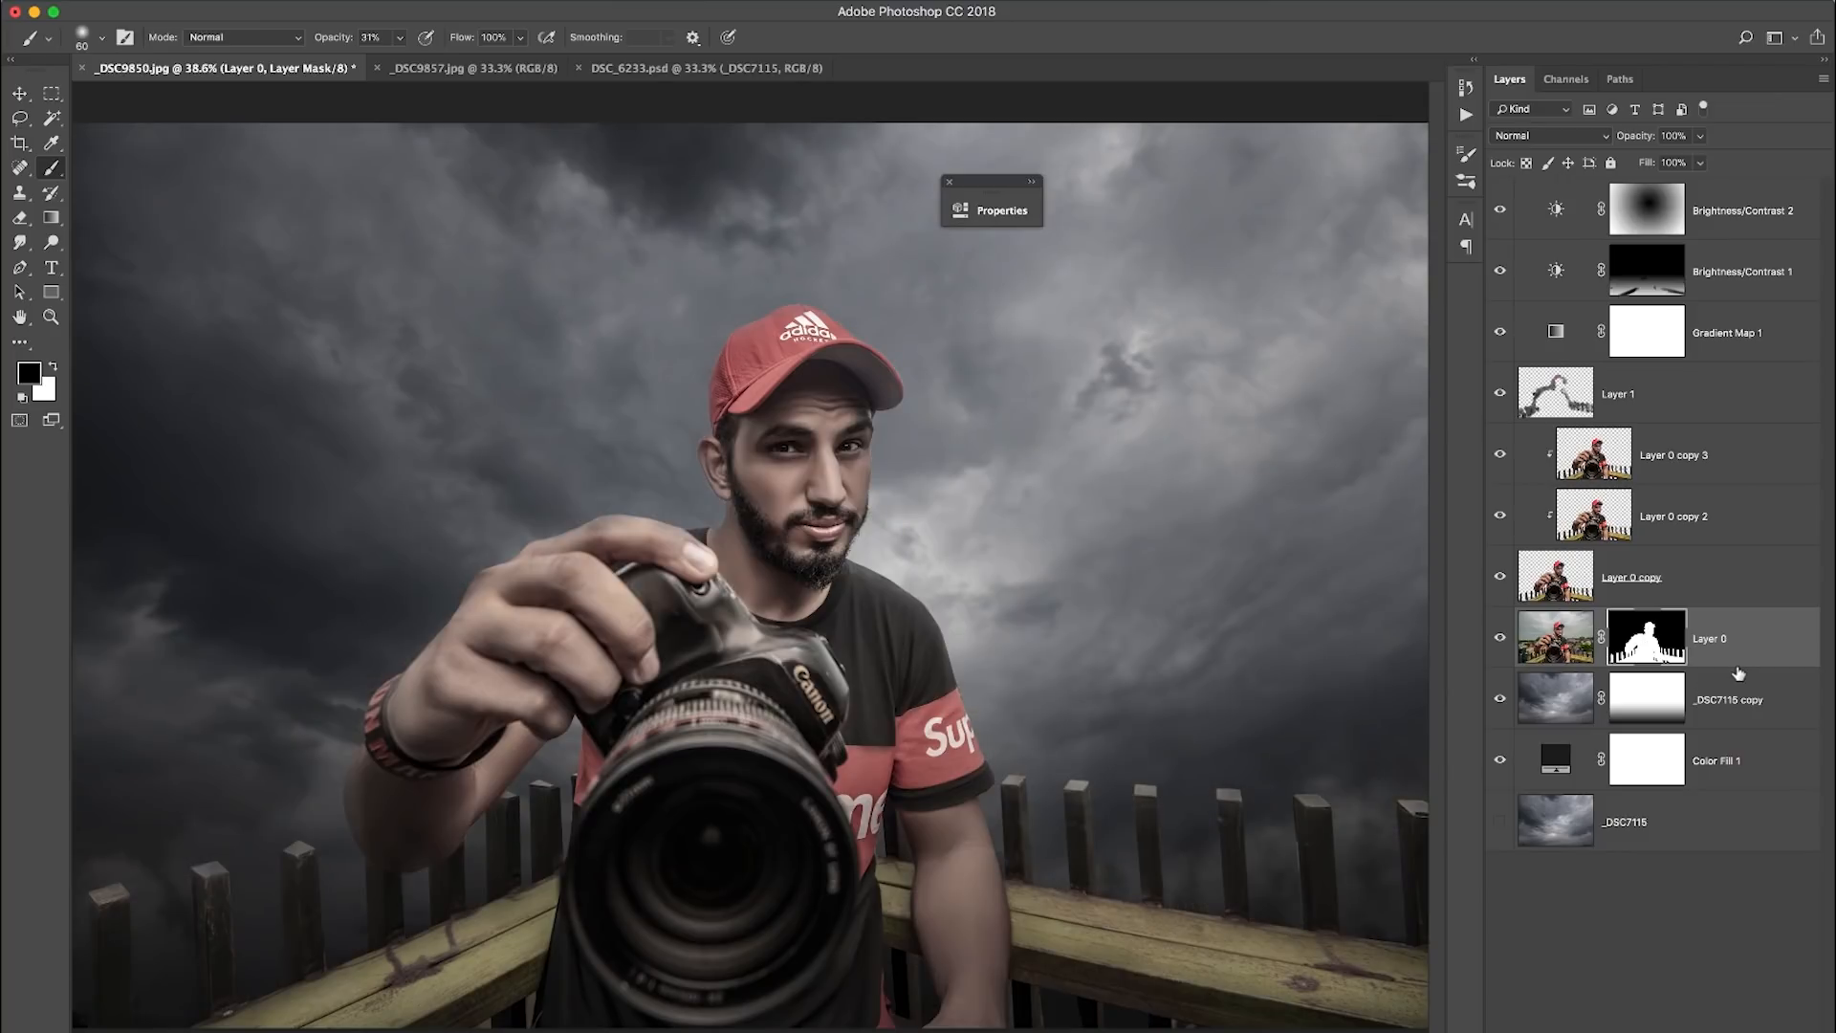
- Duplicate Layer 0, move the copy to the top of the layer stack and delete its mask
key(ctrl+j)
drag(1736, 659, 1702, 191)
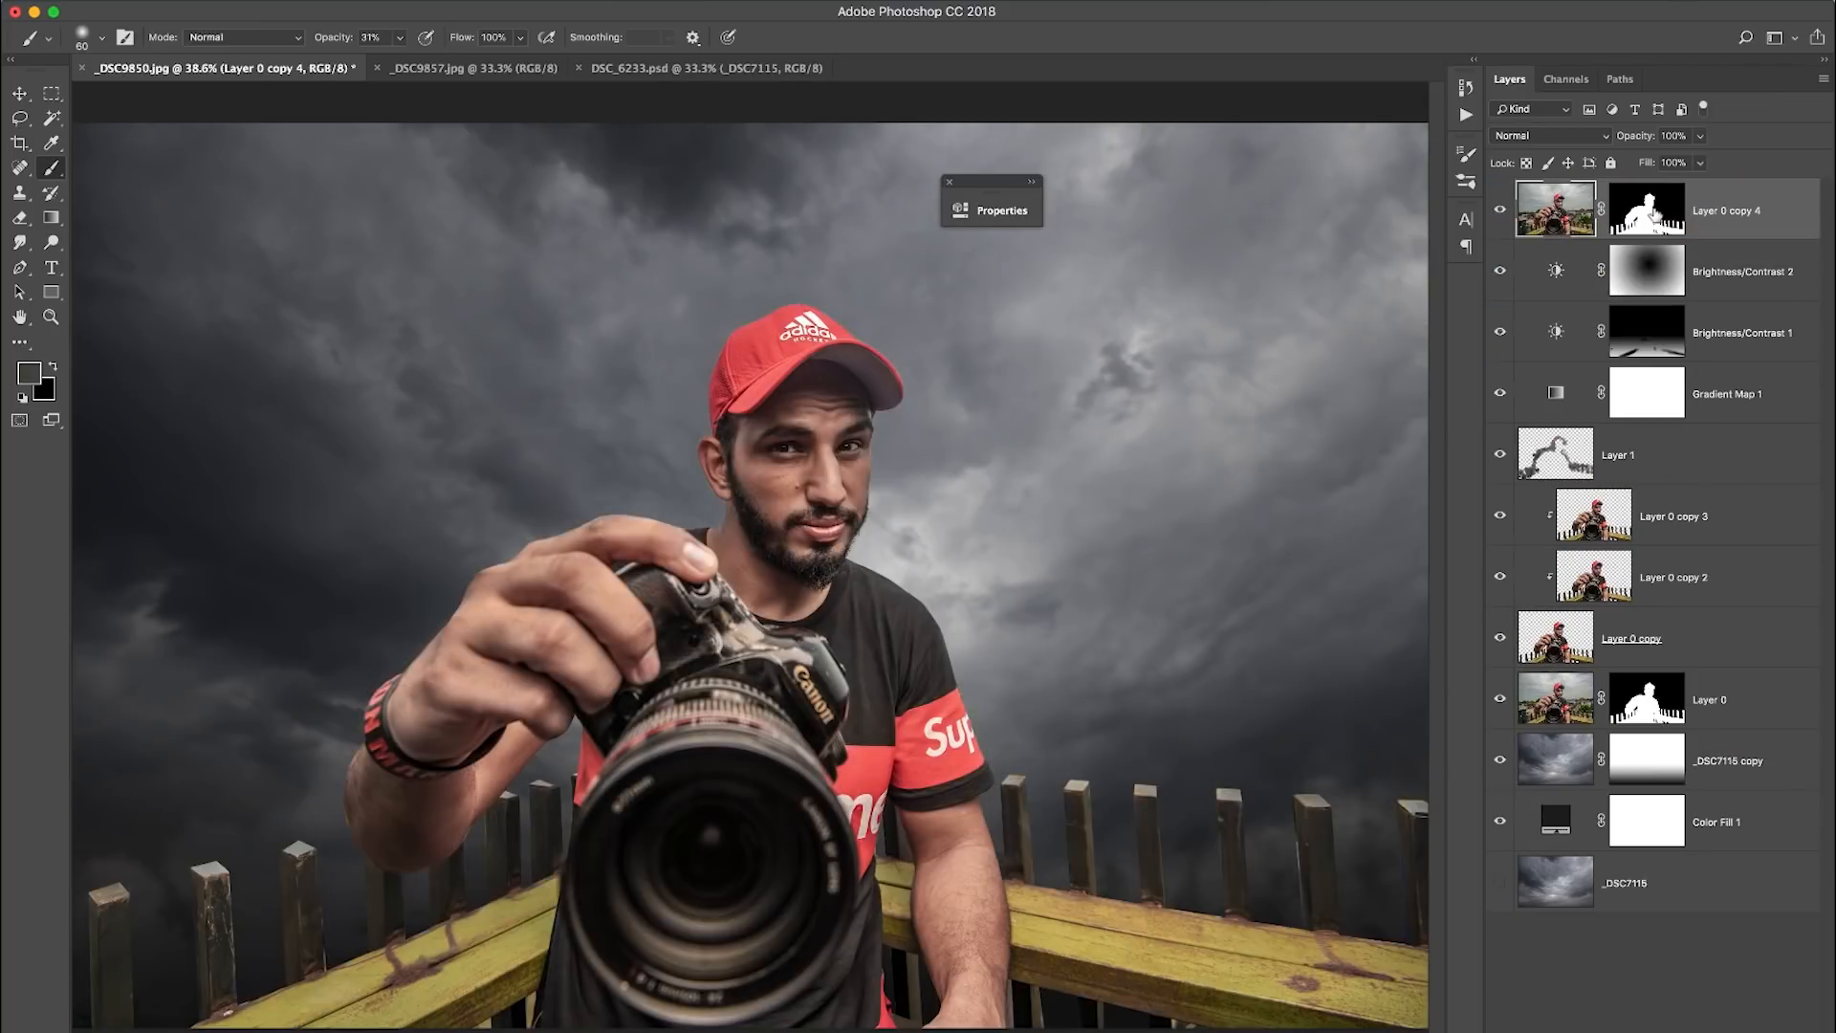
click(1655, 215)
right_click(1655, 212)
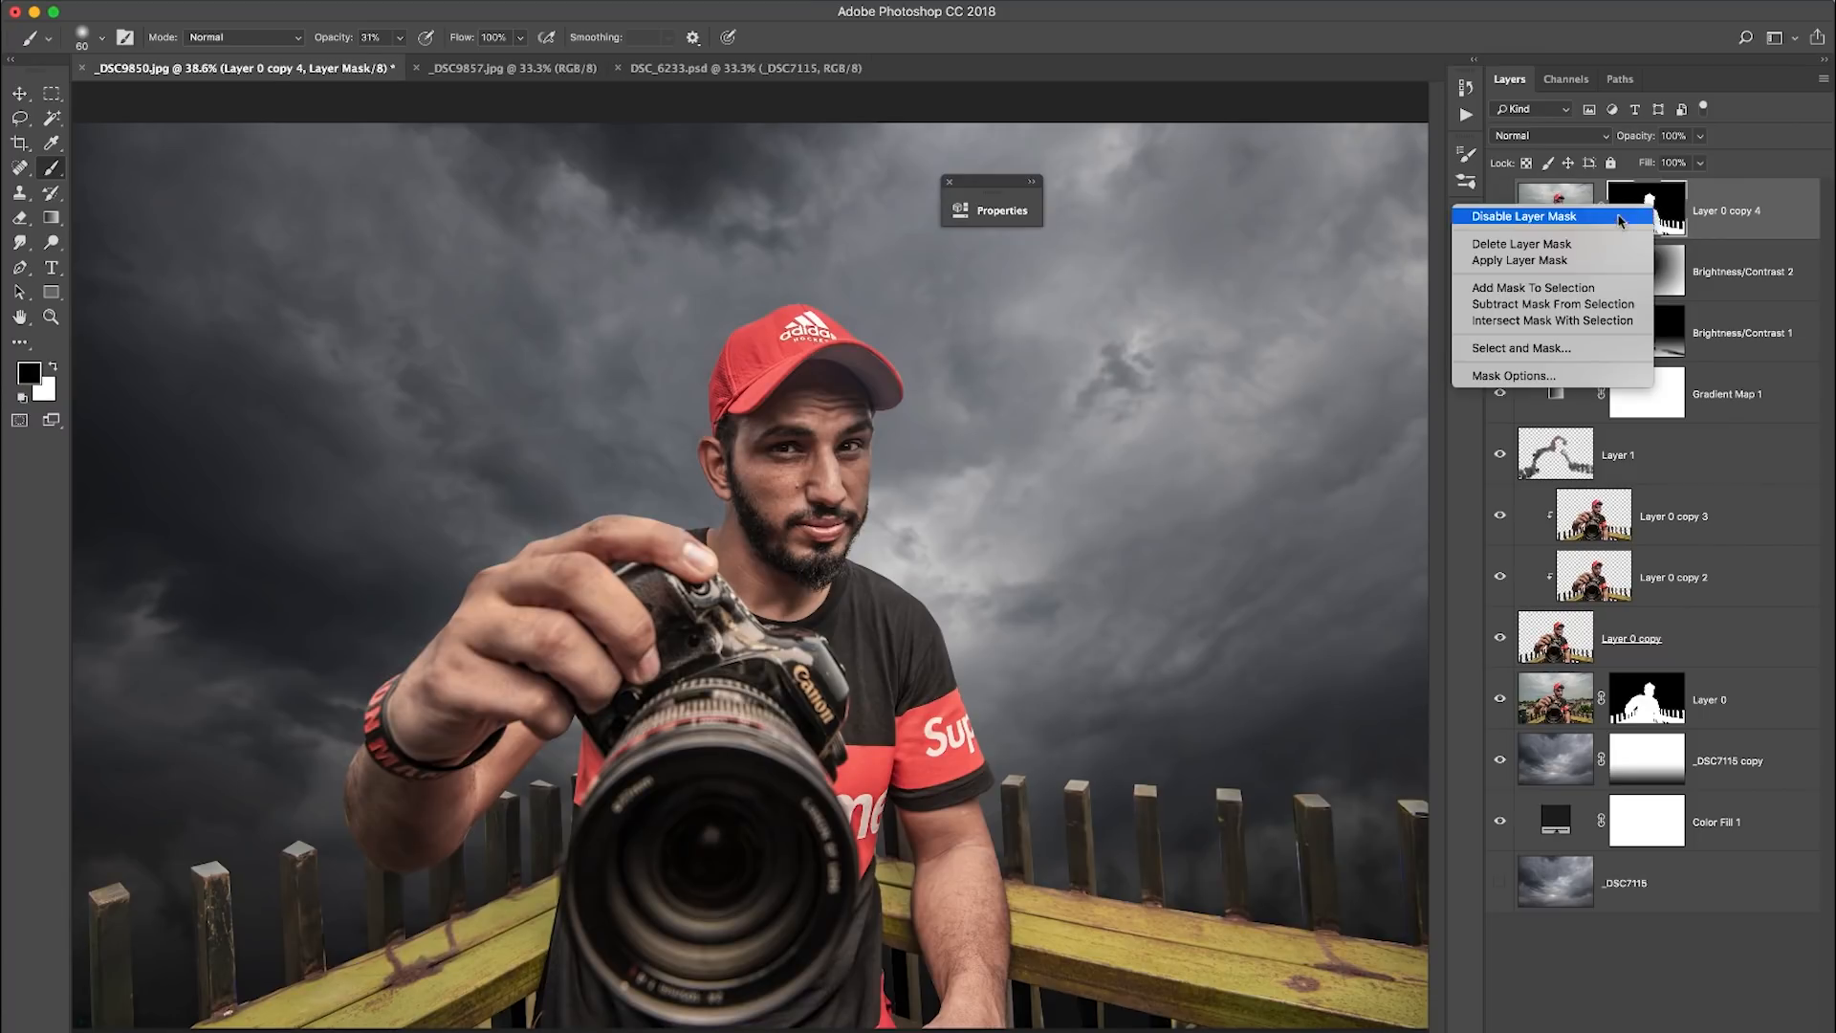
click(1601, 245)
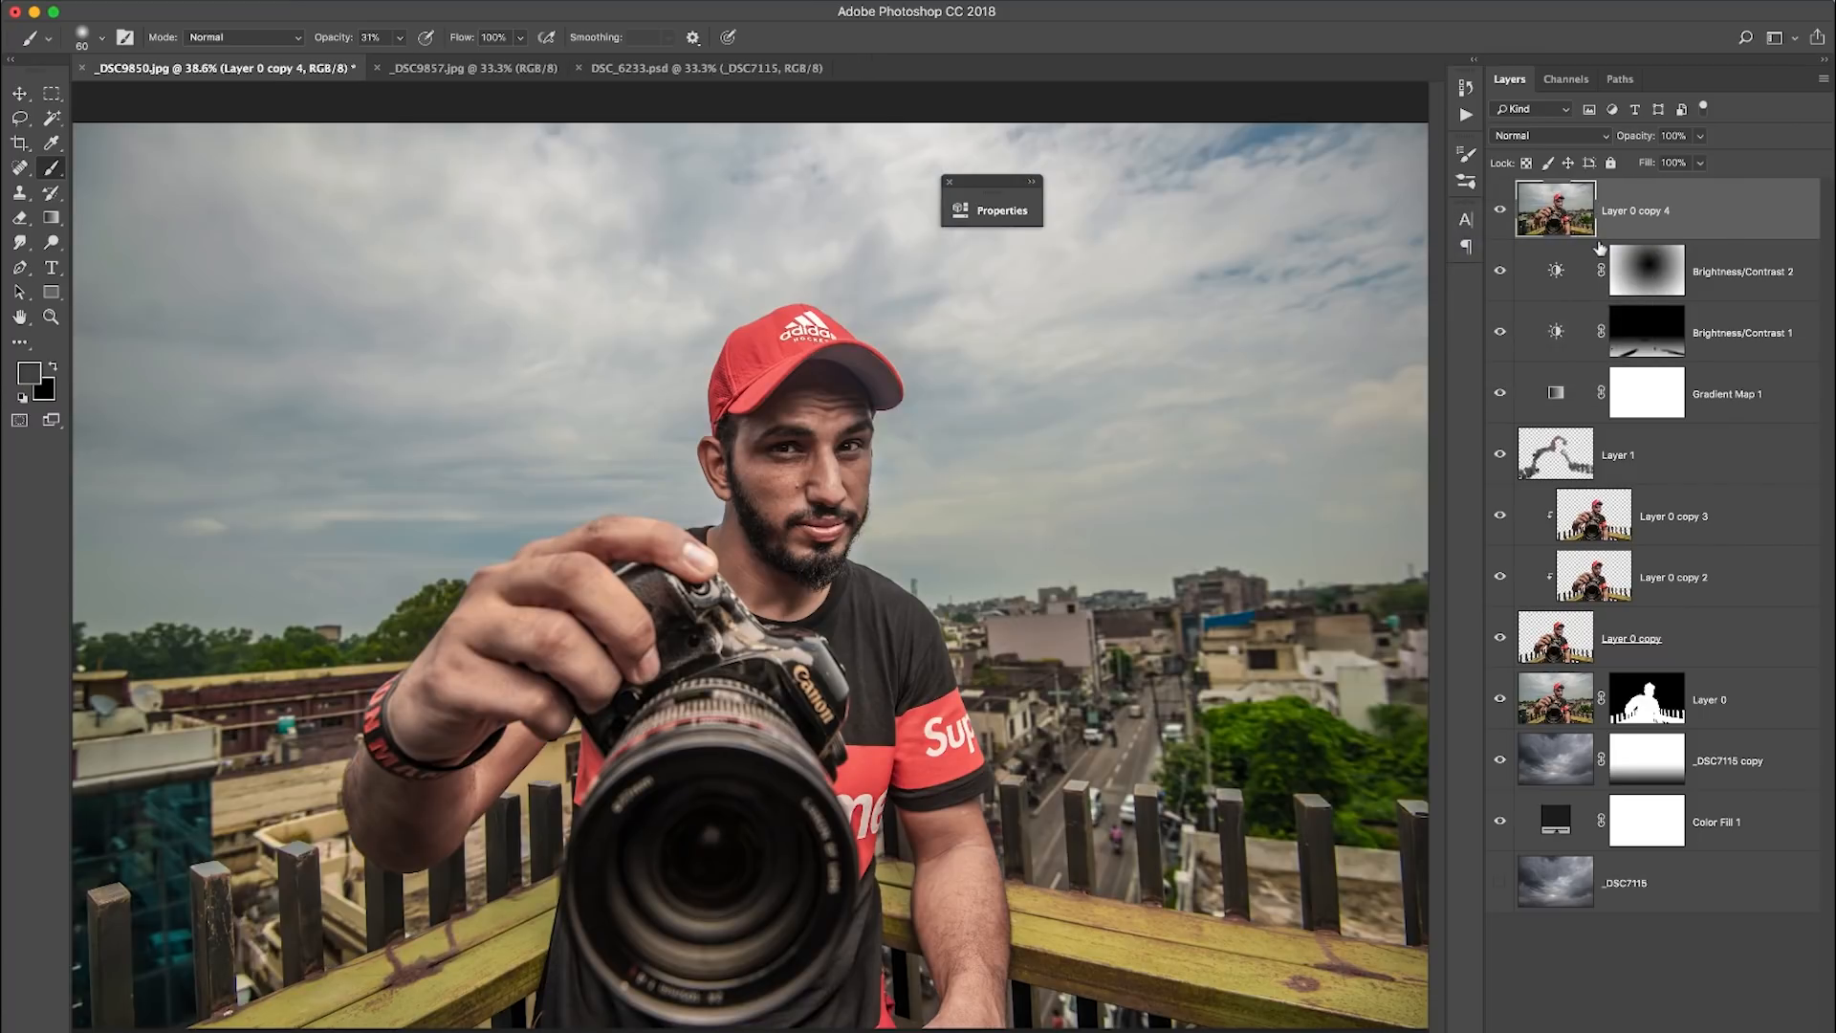
- Toggle the visibility of Layer 0 copy 4 to compare before and after, leaving the copy hidden
click(1500, 212)
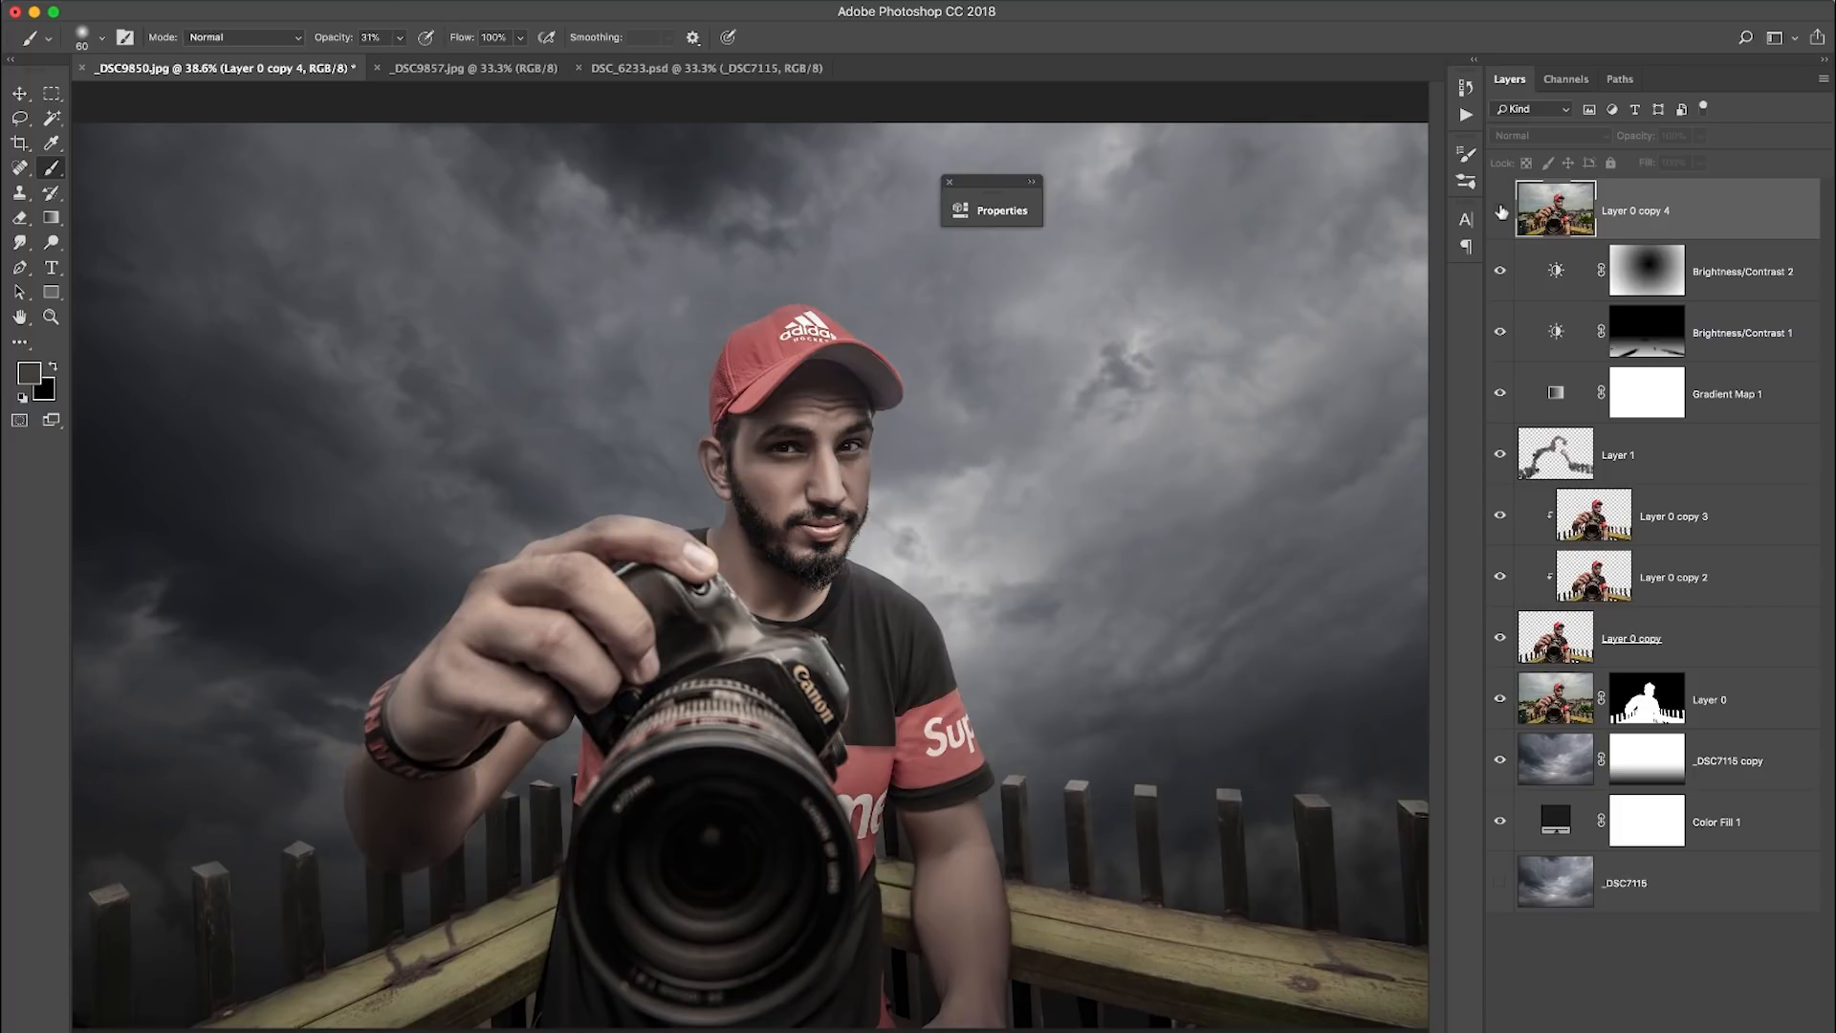
click(1500, 211)
click(1501, 211)
click(1500, 211)
click(1501, 211)
click(1501, 211)
click(1500, 211)
click(1501, 211)
click(1767, 292)
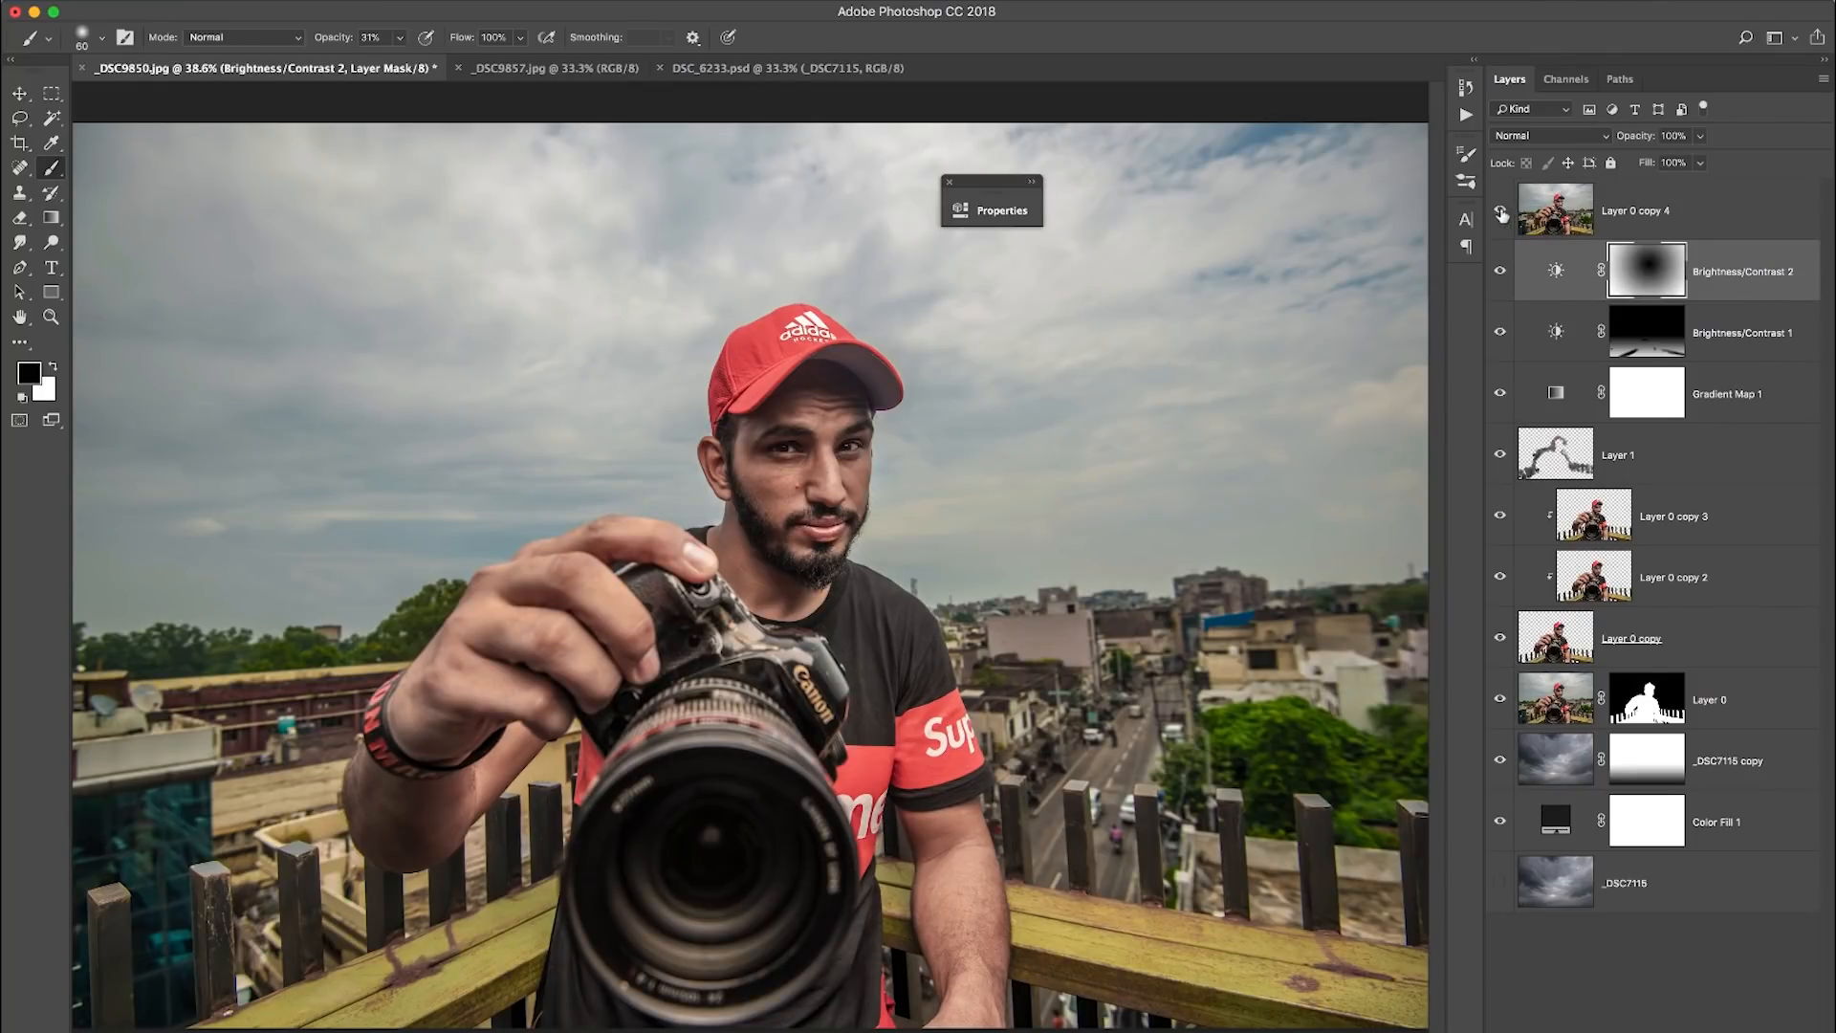
click(1501, 211)
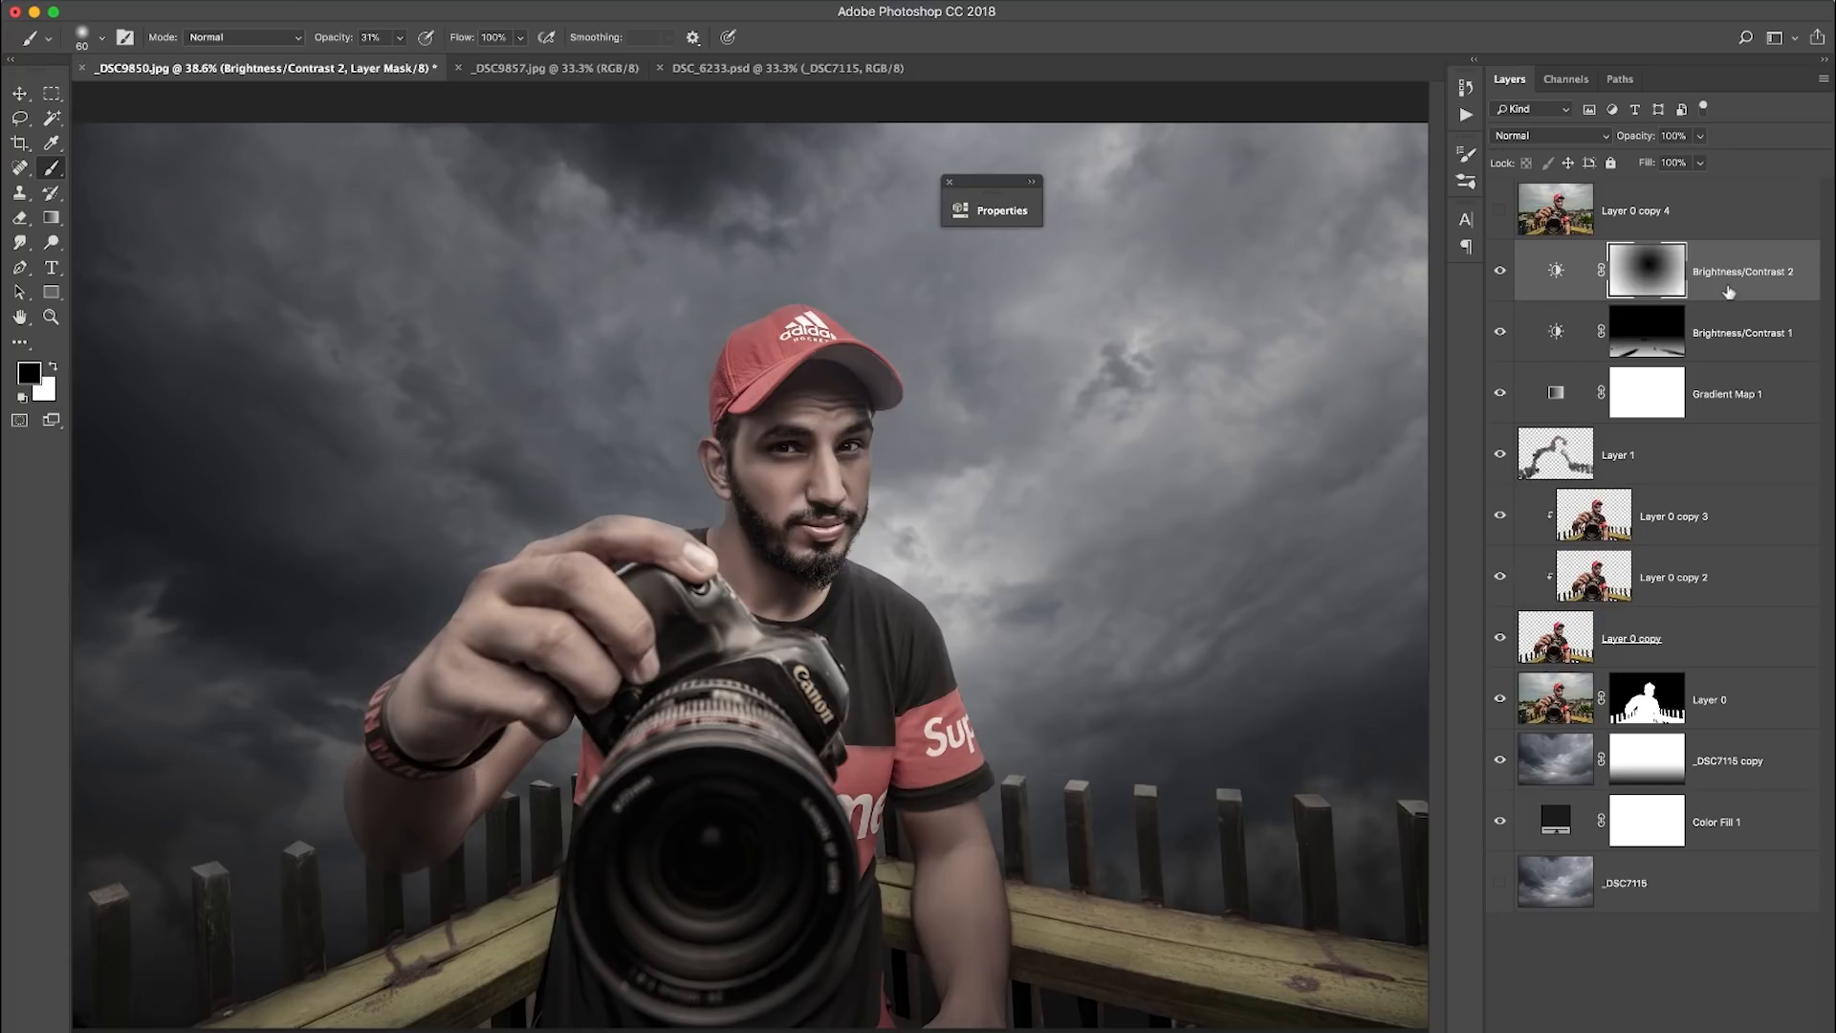
- Add a new layer above Gradient Map 1, fill it with 50% Gray and set its blend mode to Overlay
click(1722, 526)
click(1735, 282)
click(1735, 400)
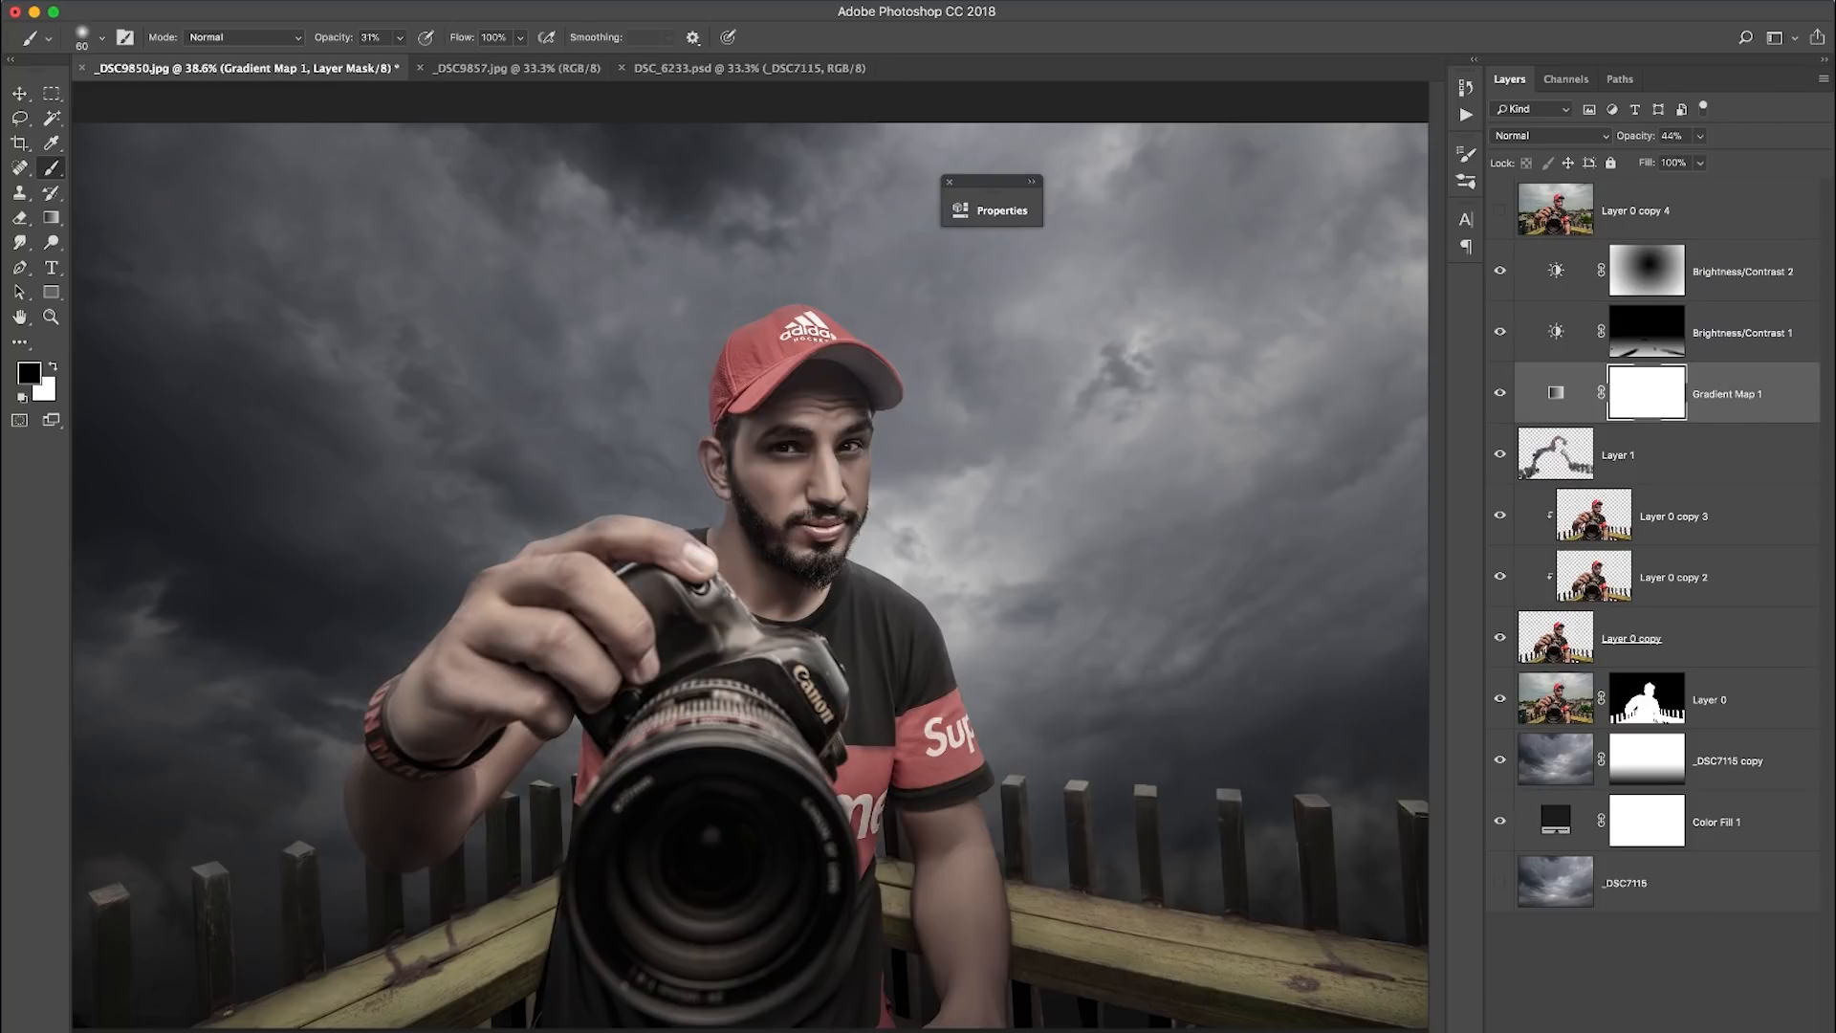
click(1753, 1026)
key(x)
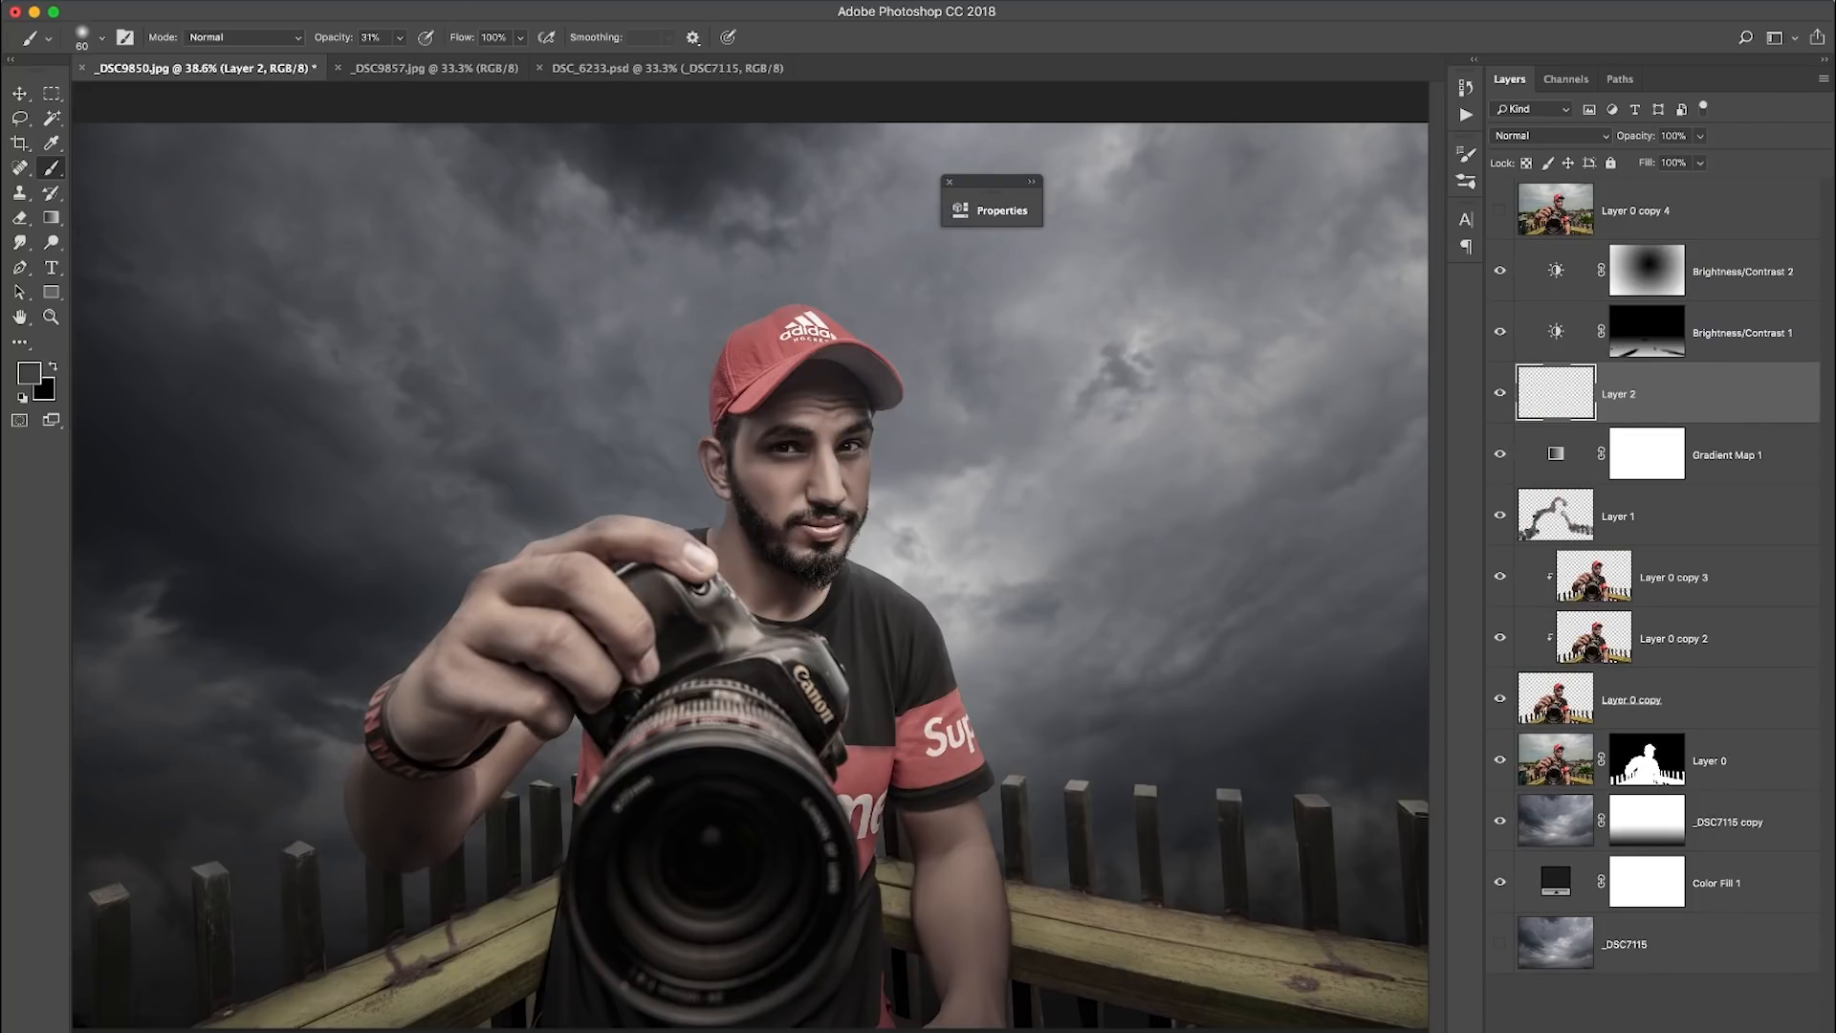
click(263, 0)
click(296, 295)
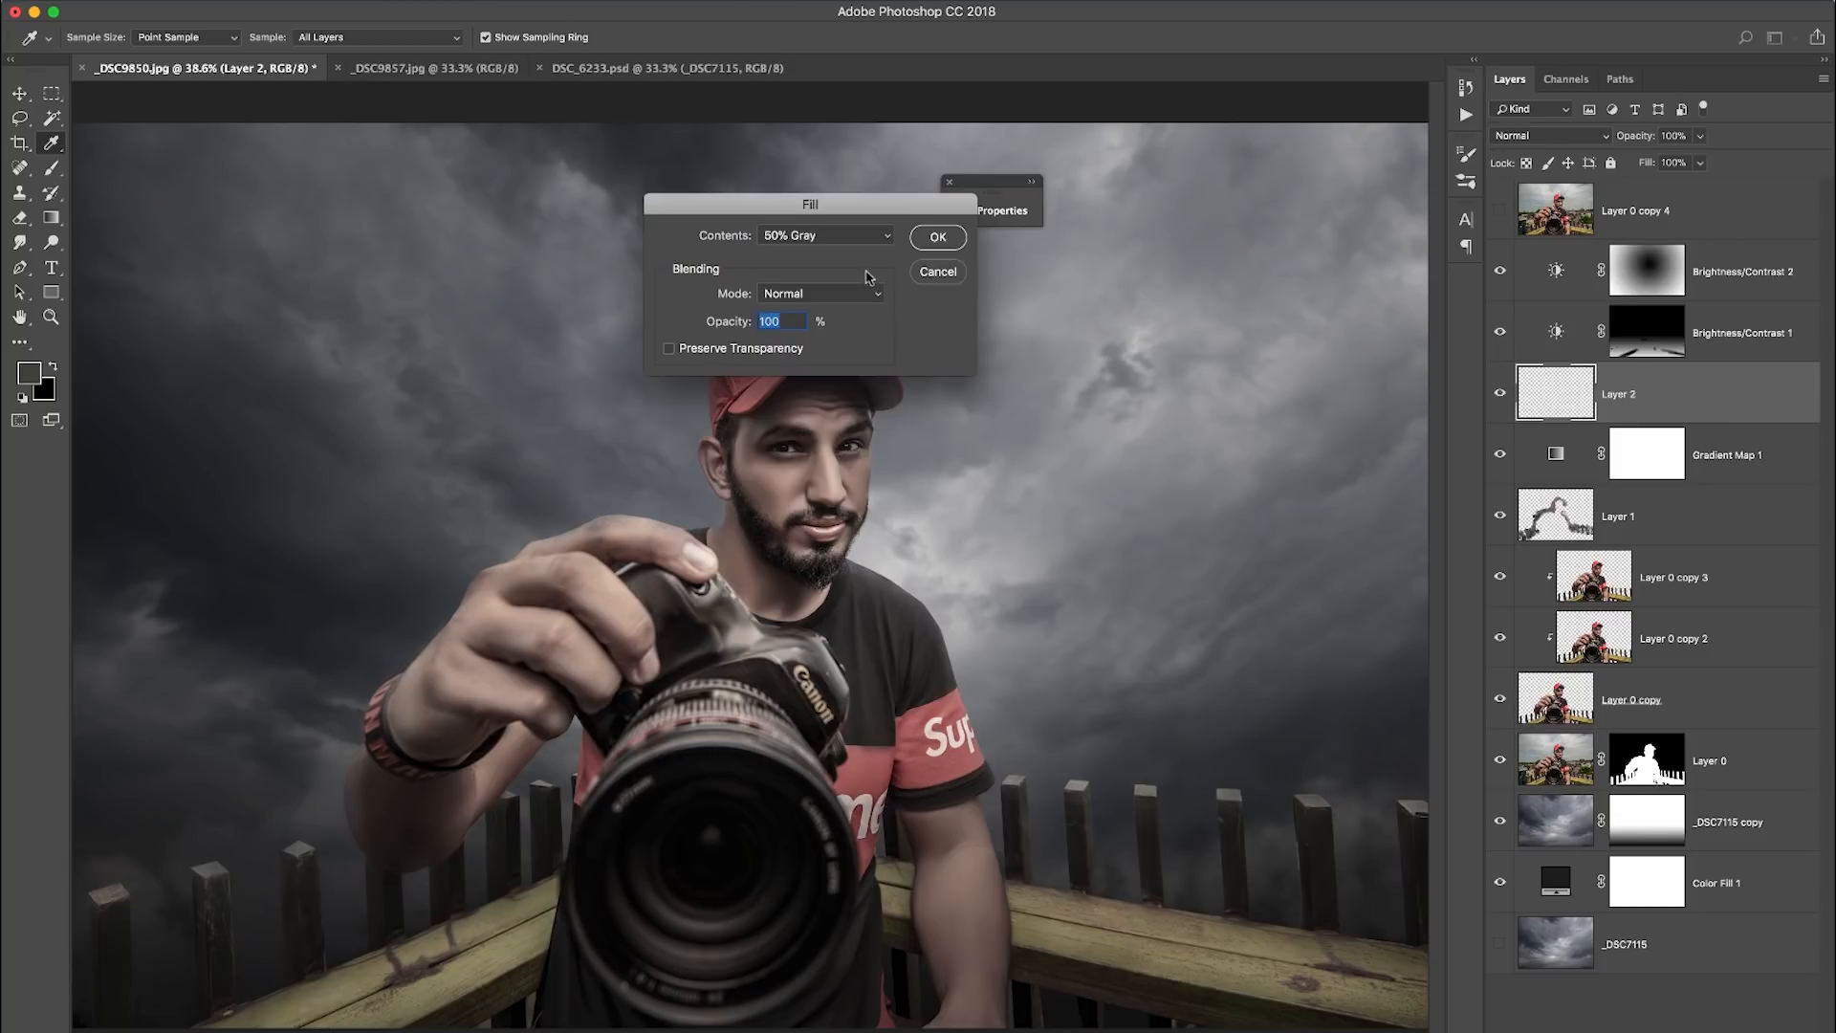
click(930, 241)
click(1549, 136)
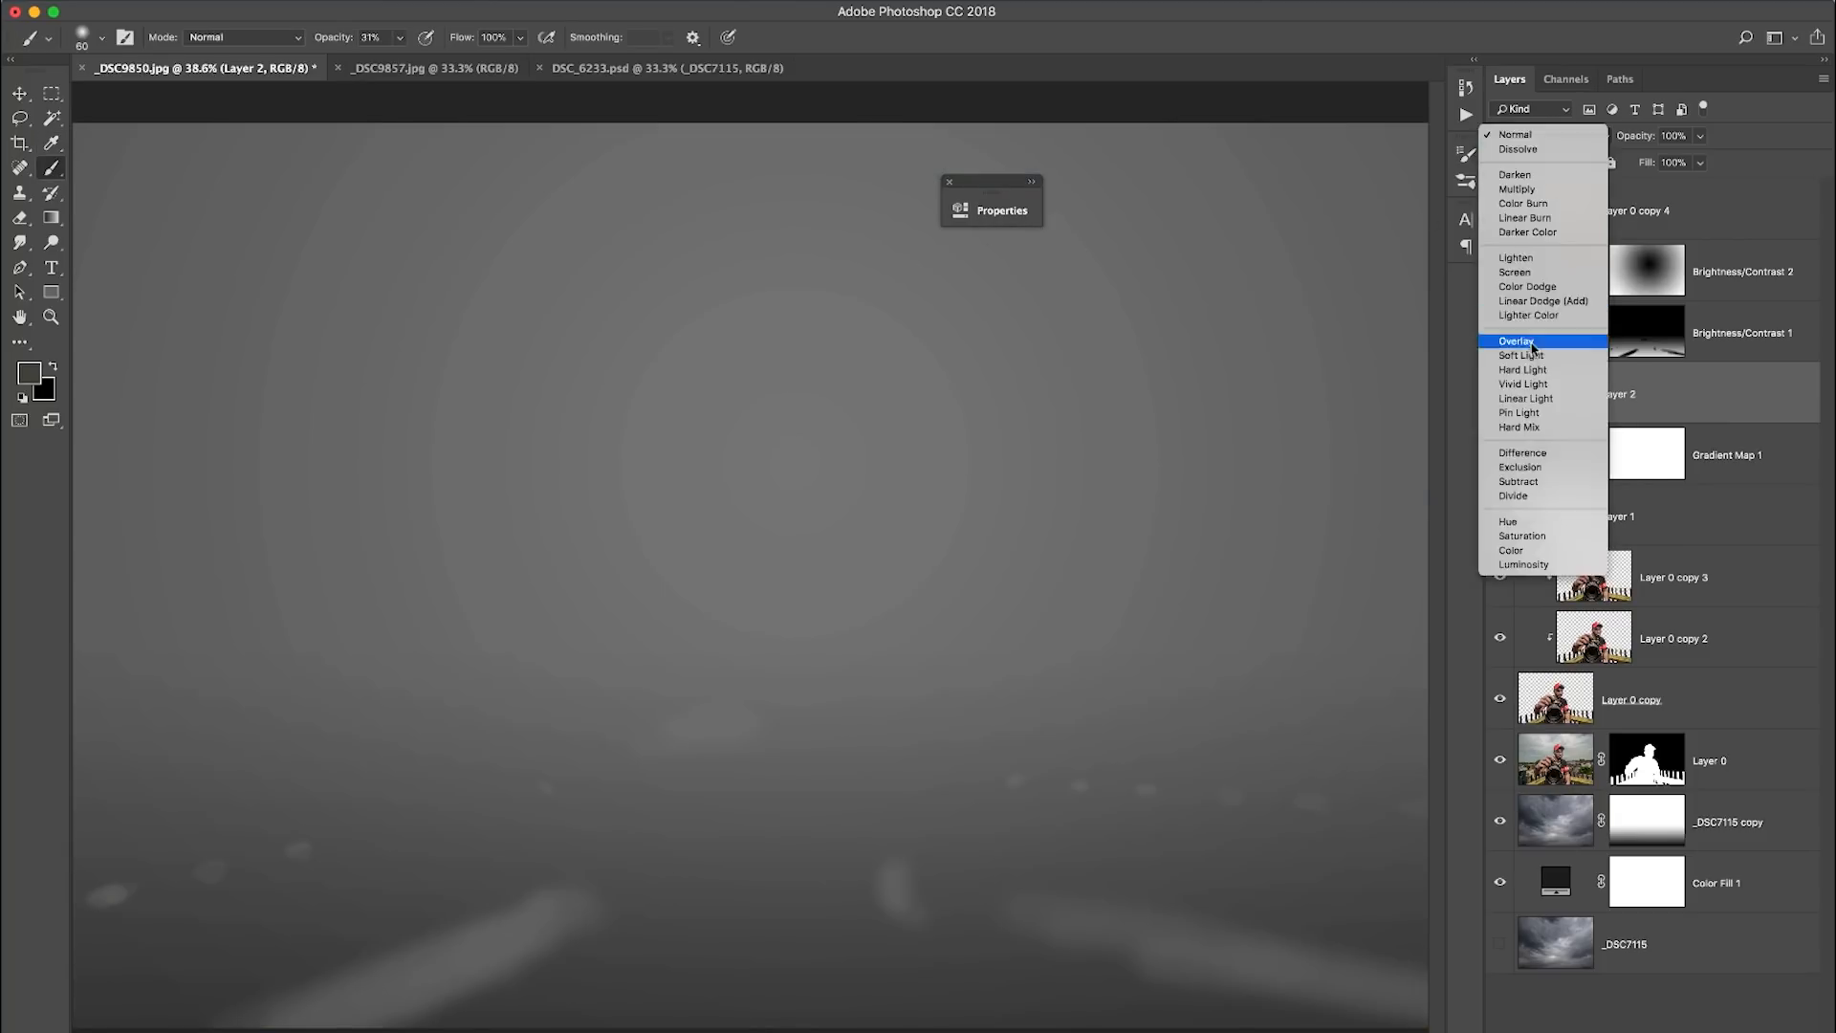
click(1540, 349)
- Burn the lower areas on both sides of the torso on the gray overlay layer at 23% exposure in the midtones
key(o)
key(bracketright)
key(bracketright)
key(bracketright)
key(bracketright)
key(bracketright)
key(bracketright)
key(2)
key(3)
drag(504, 1002, 501, 1000)
drag(917, 942, 921, 964)
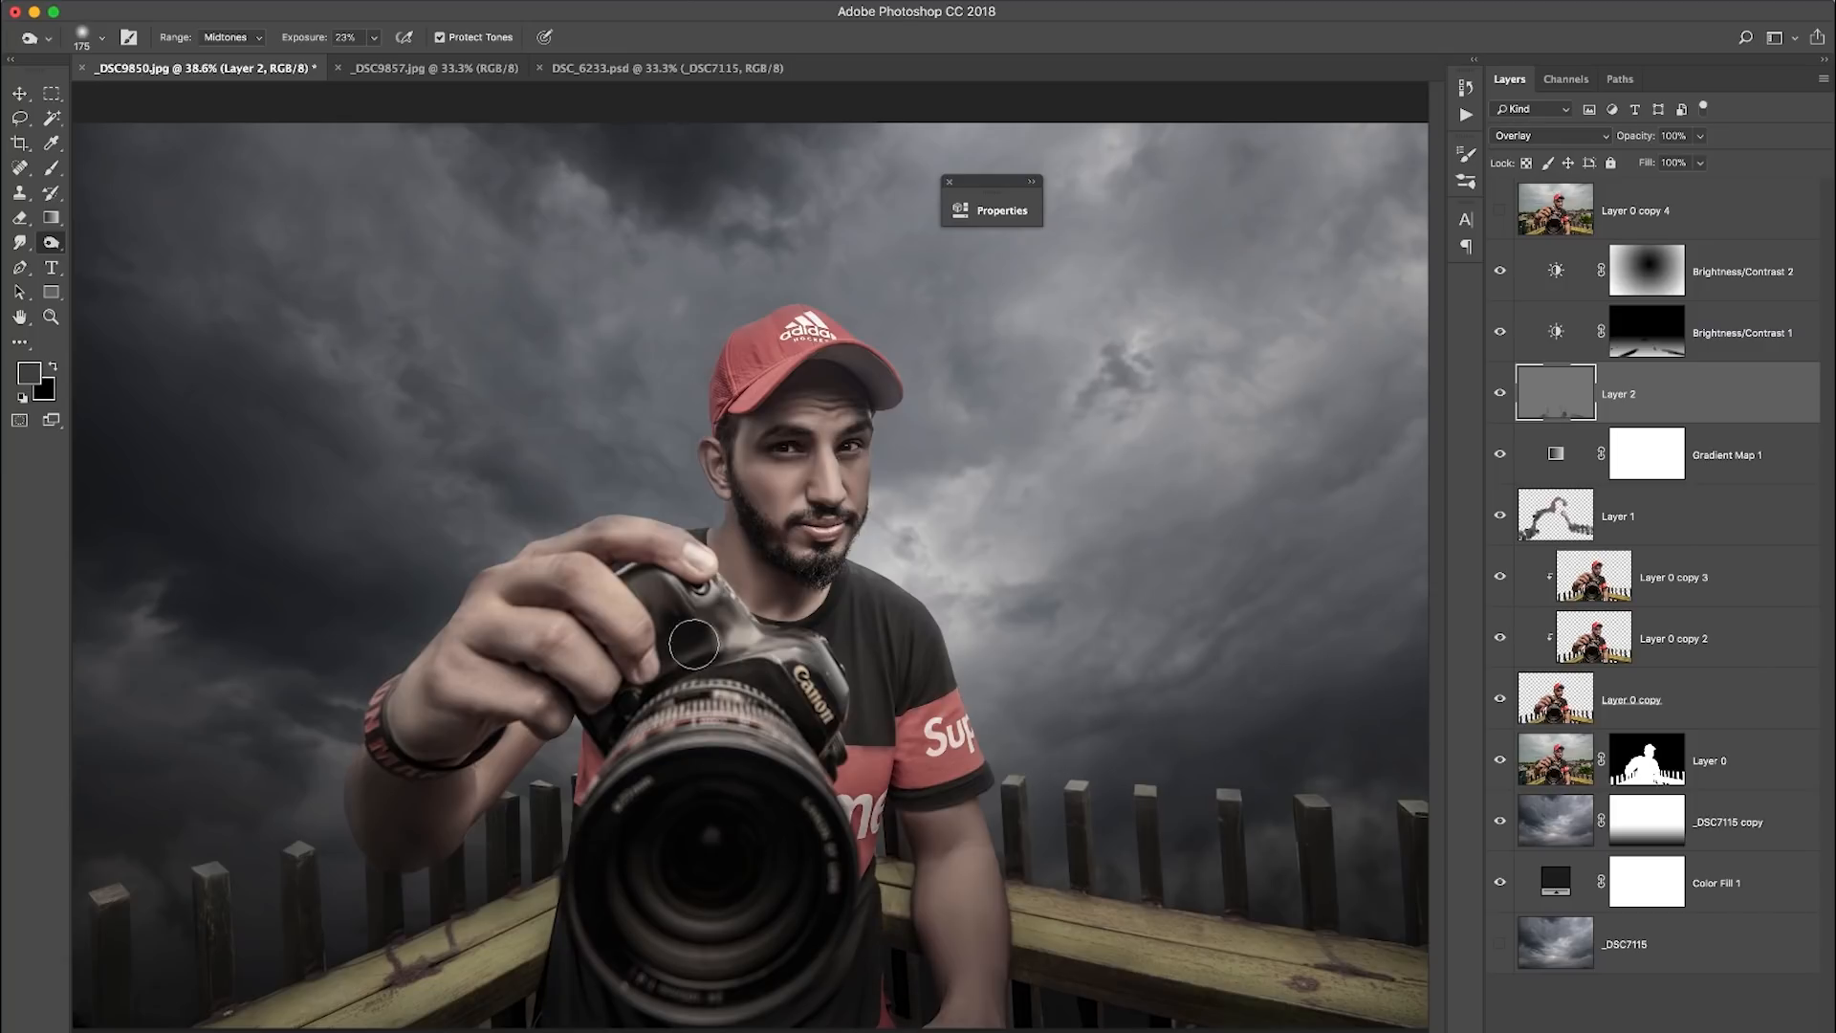
- Burn the shadows on the wrist and fingers of the hand holding the camera at 16% exposure
key(1)
key(6)
mouse_move(473, 719)
mouse_down()
mouse_move(380, 788)
mouse_move(369, 768)
mouse_move(486, 794)
mouse_up()
key(bracketleft)
key(bracketleft)
key(bracketleft)
drag(502, 656, 595, 620)
- Burn the shading along the brim of the red cap with a larger brush
key(bracketright)
key(bracketright)
key(bracketright)
key(bracketright)
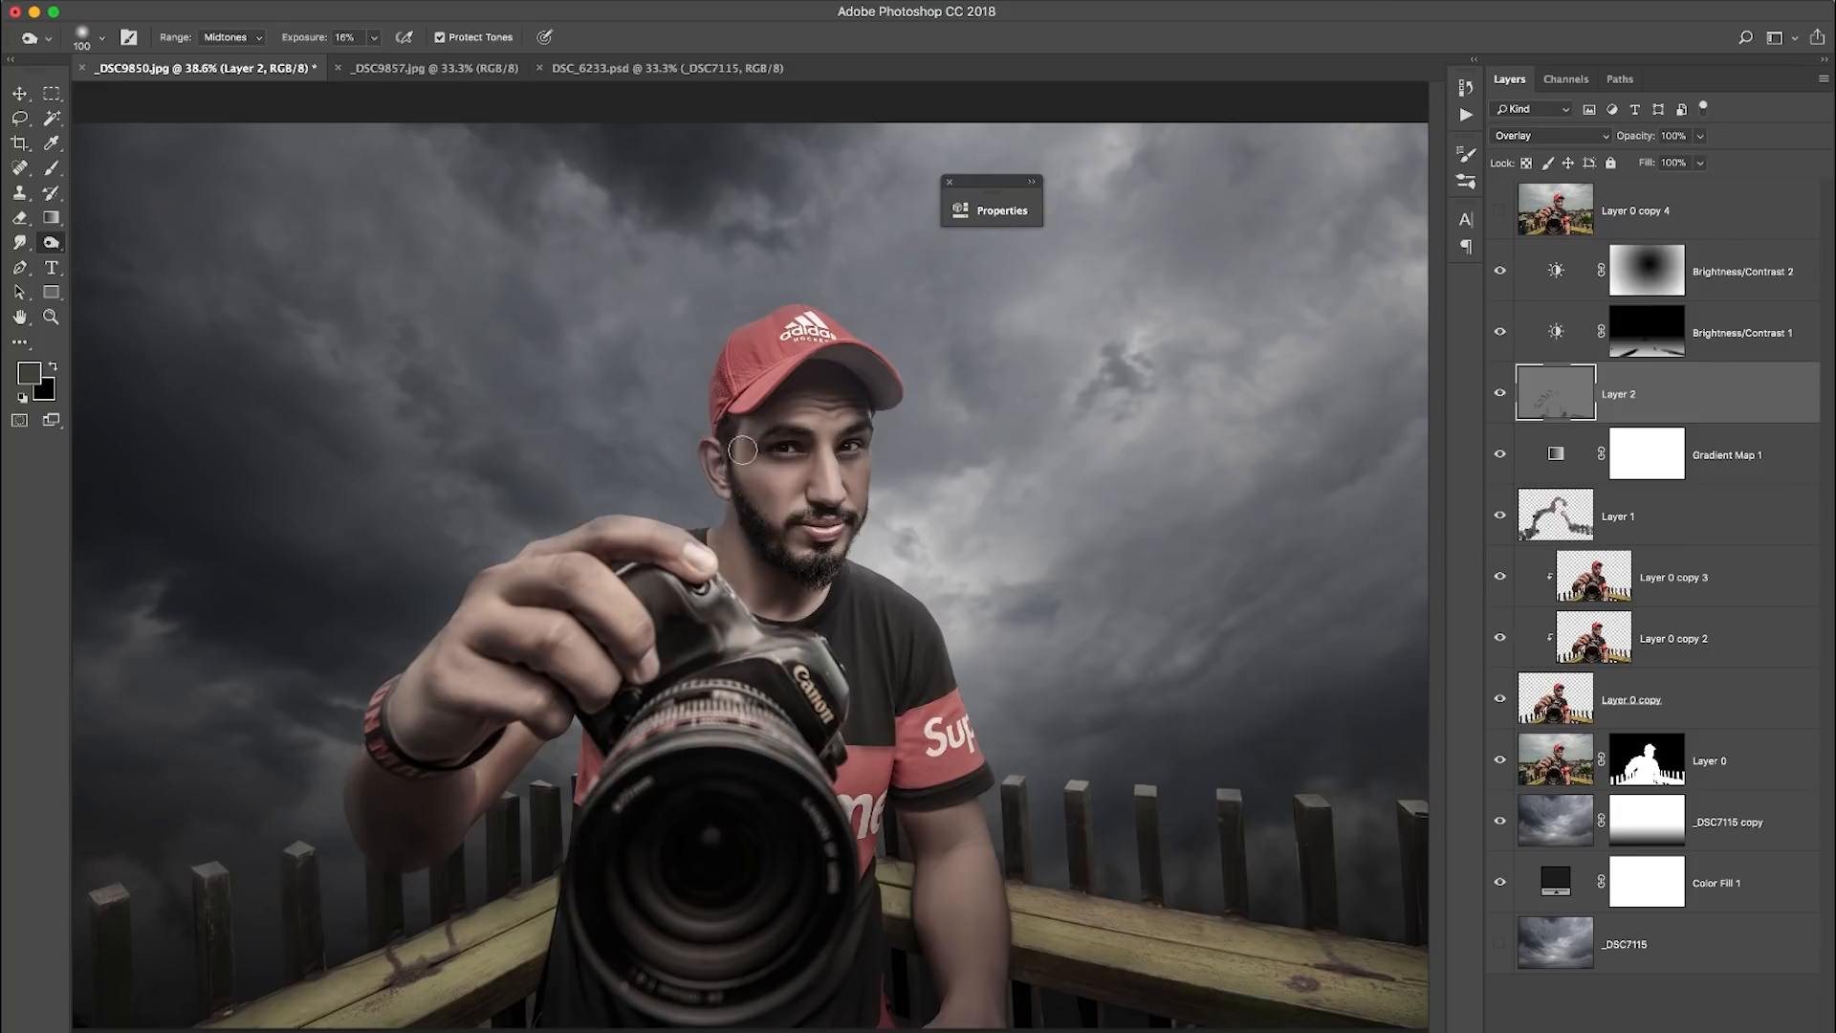
drag(826, 365, 874, 375)
- Burn the facial shadows around the eyes, beard and forehead with smaller brushes at 16% exposure
key(bracketleft)
key(bracketleft)
key(bracketleft)
key(bracketleft)
key(super+1)
drag(872, 270, 756, 501)
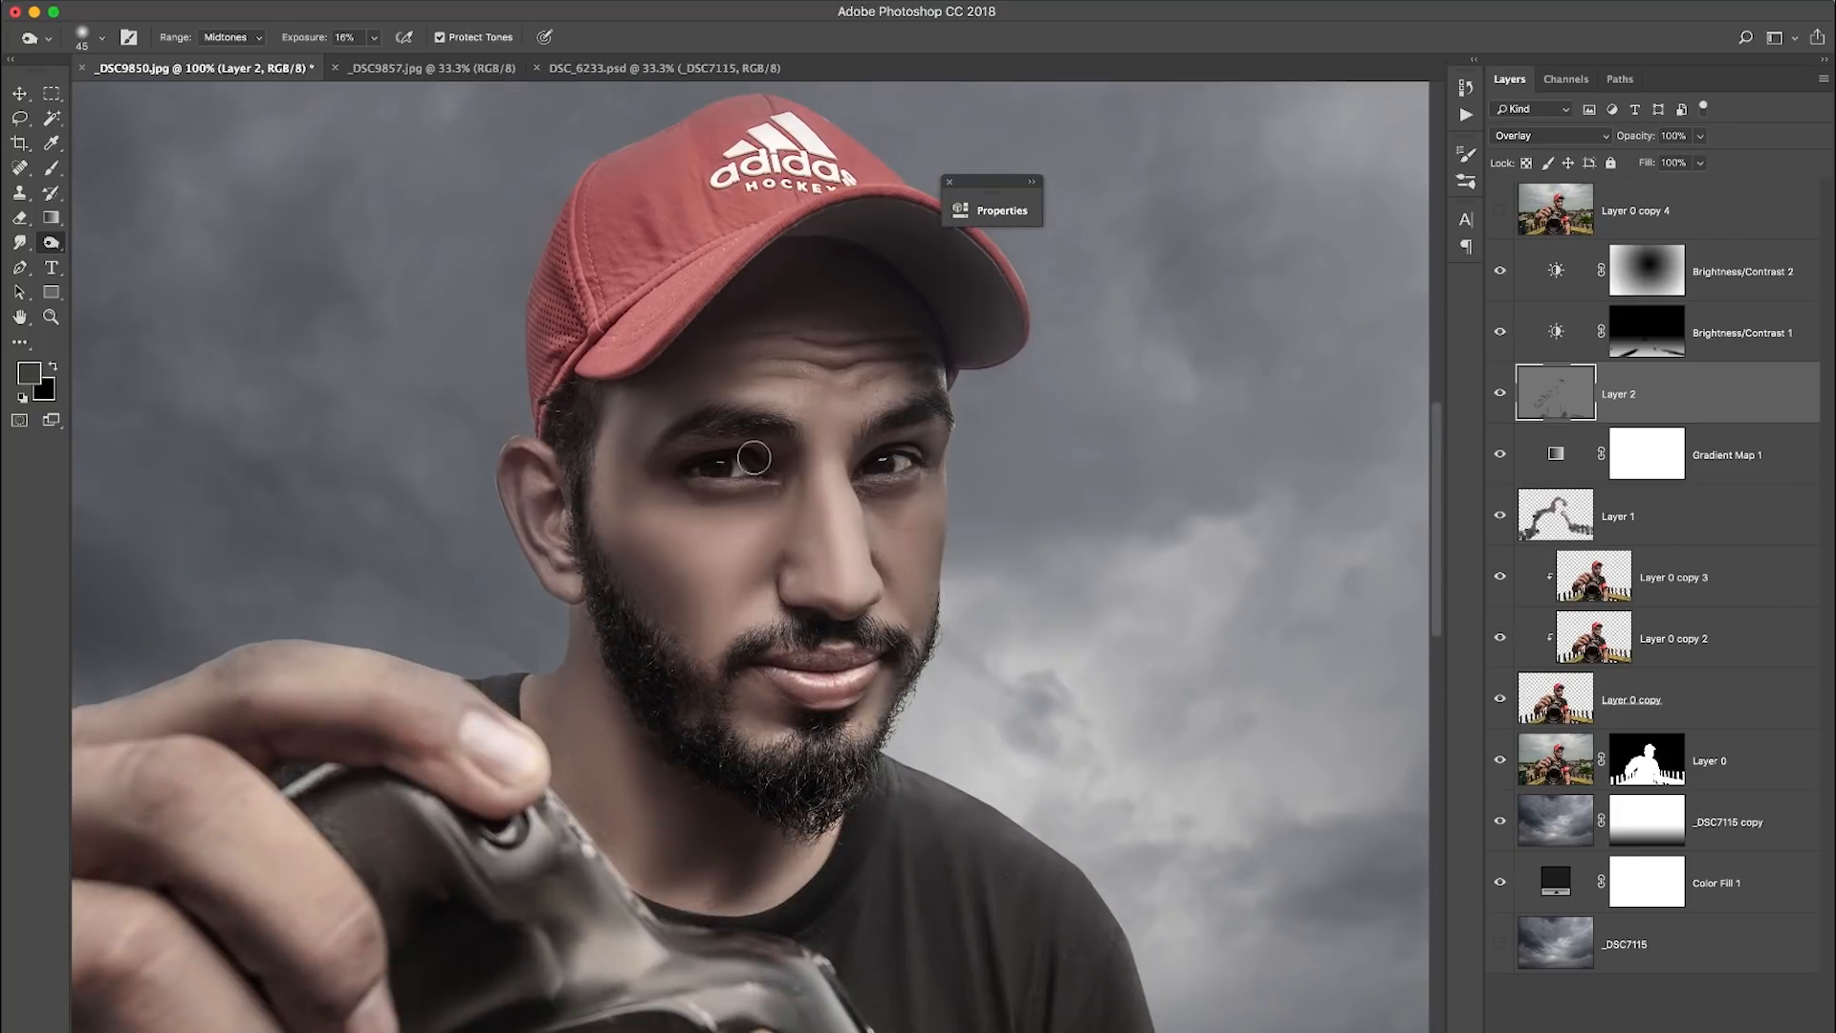
key(bracketleft)
key(bracketleft)
key(bracketleft)
key(bracketleft)
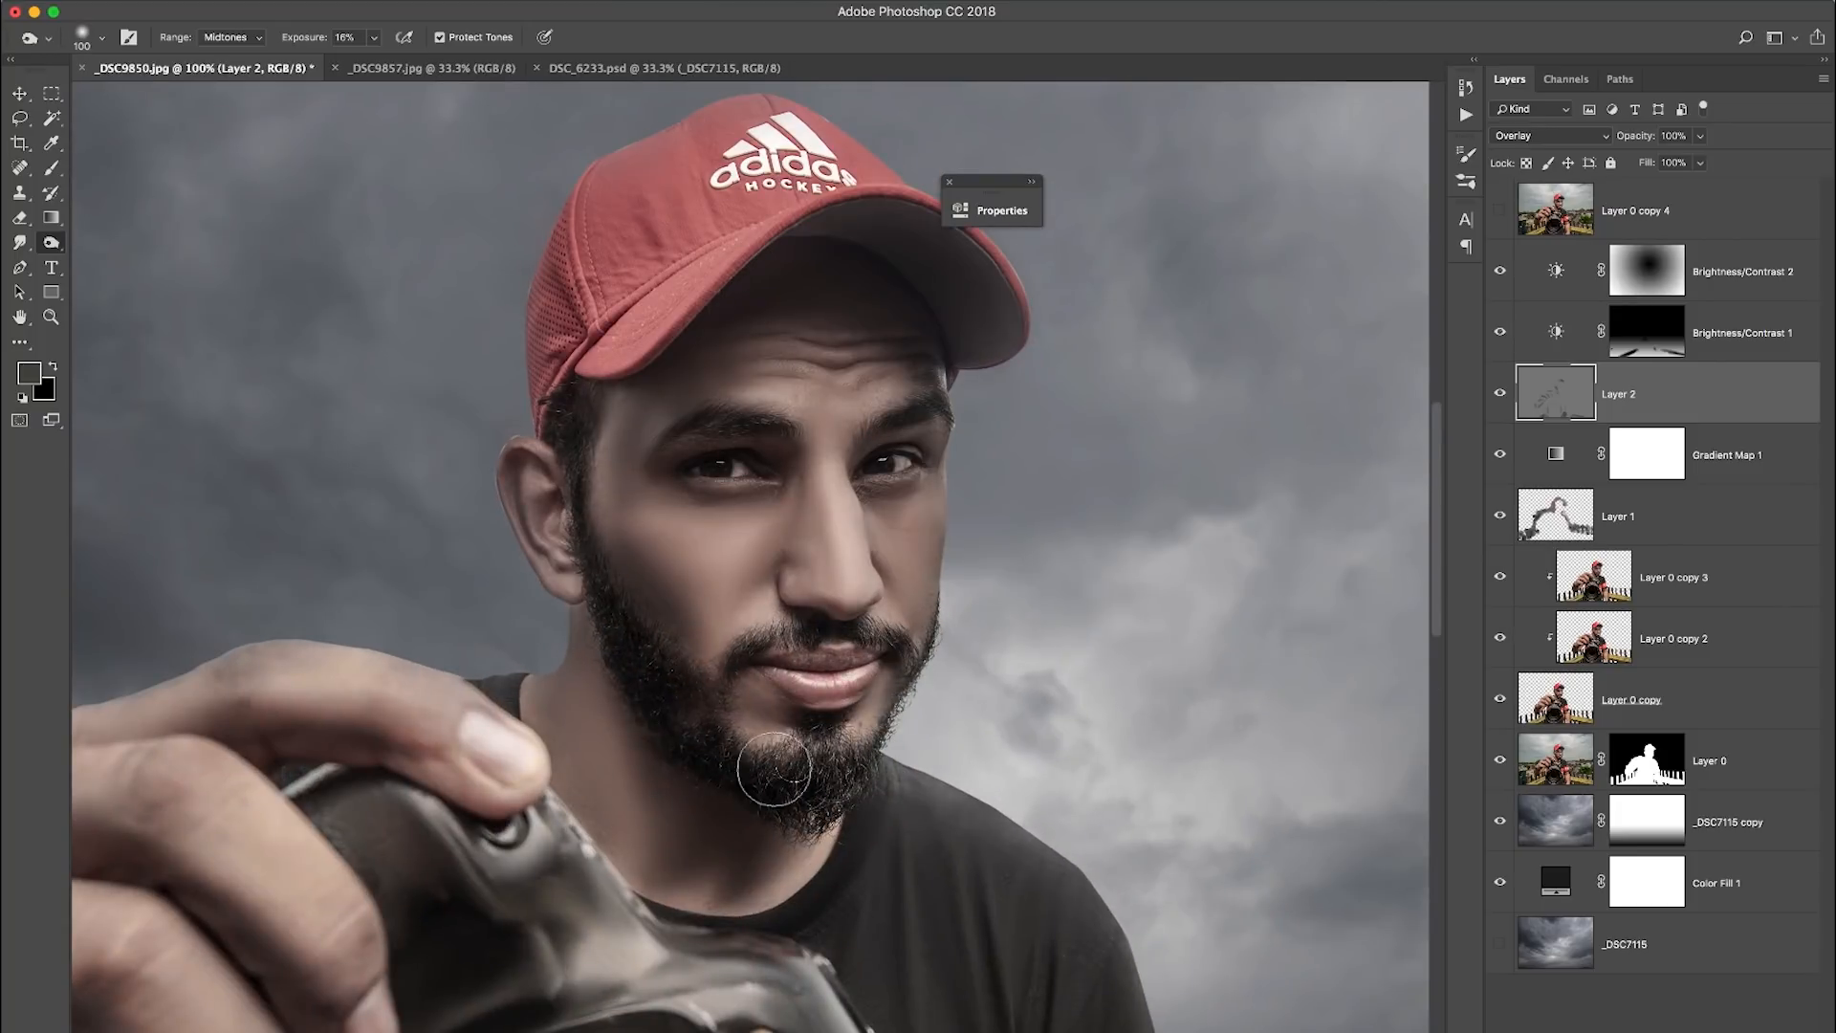
key(bracketleft)
key(bracketleft)
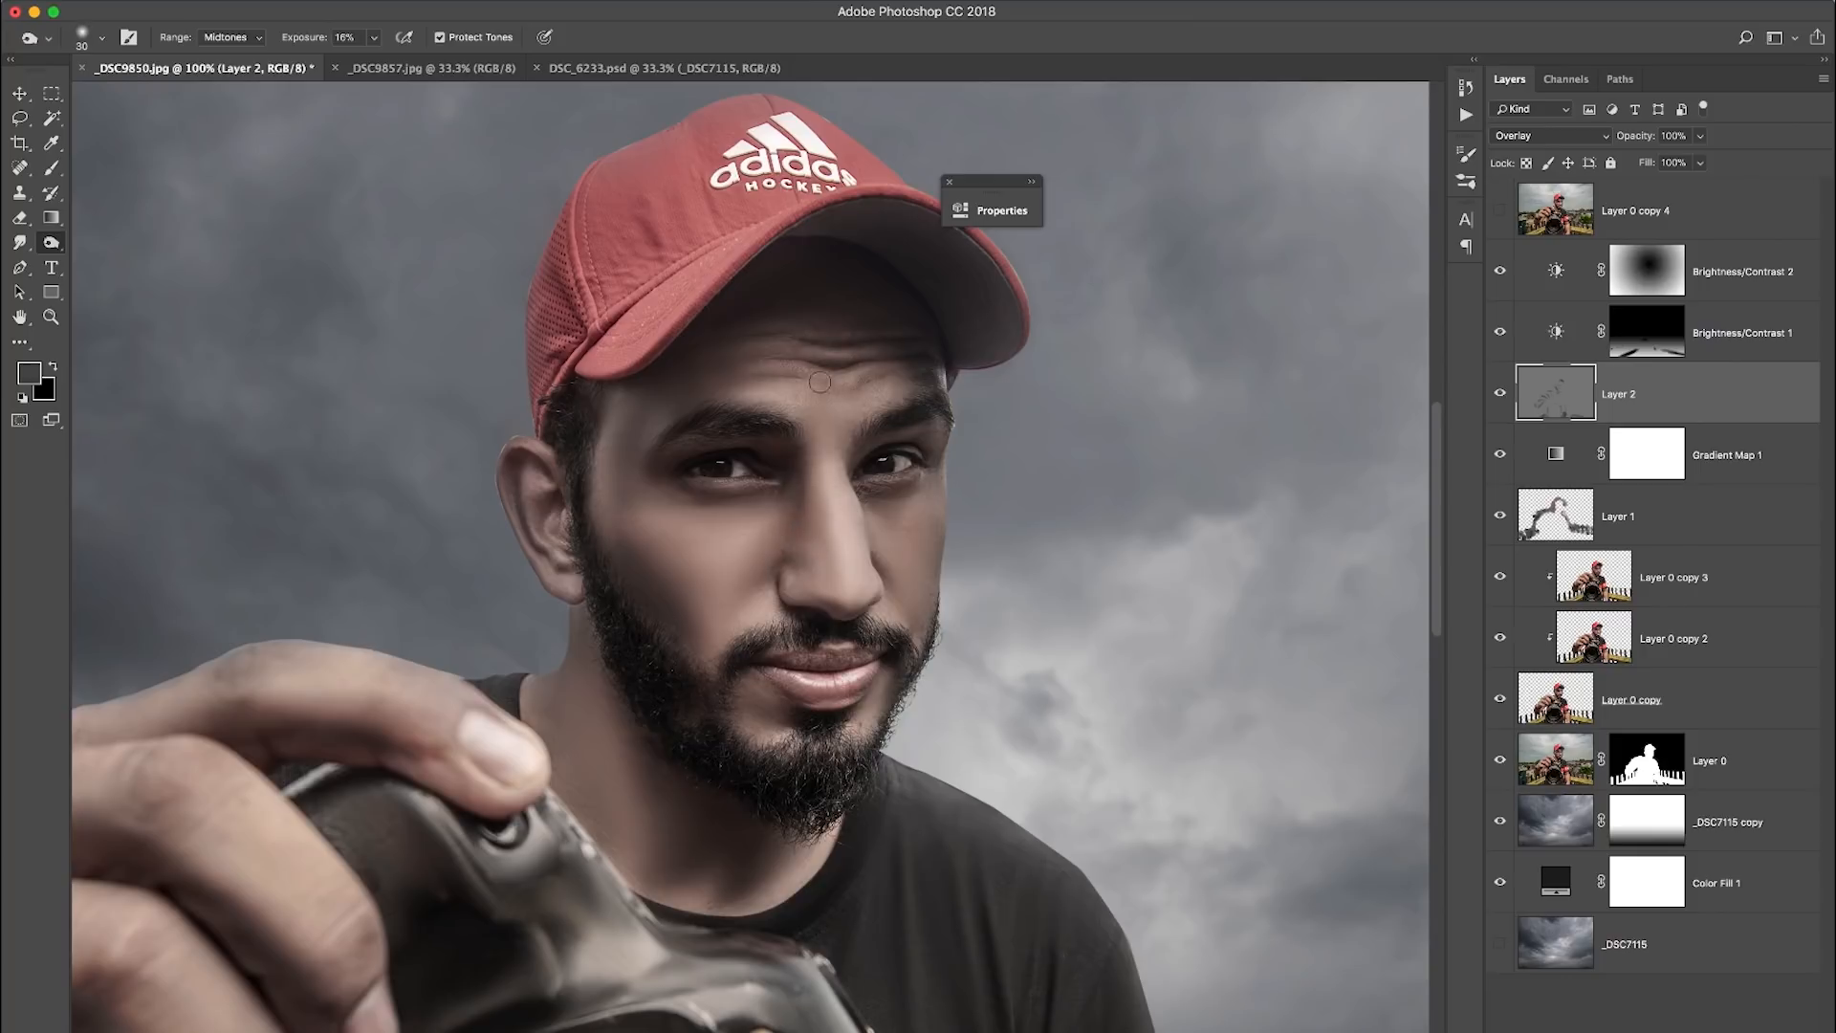
- Dodge the highlights on the hand and fingers holding the camera in the midtones, reducing the exposure to 5%
key(super+0)
click(52, 243)
click(52, 168)
click(52, 243)
key(bracketright)
key(bracketright)
key(bracketright)
drag(478, 626, 536, 624)
drag(564, 643, 601, 669)
drag(292, 39, 296, 40)
drag(530, 562, 577, 553)
key(bracketright)
key(bracketright)
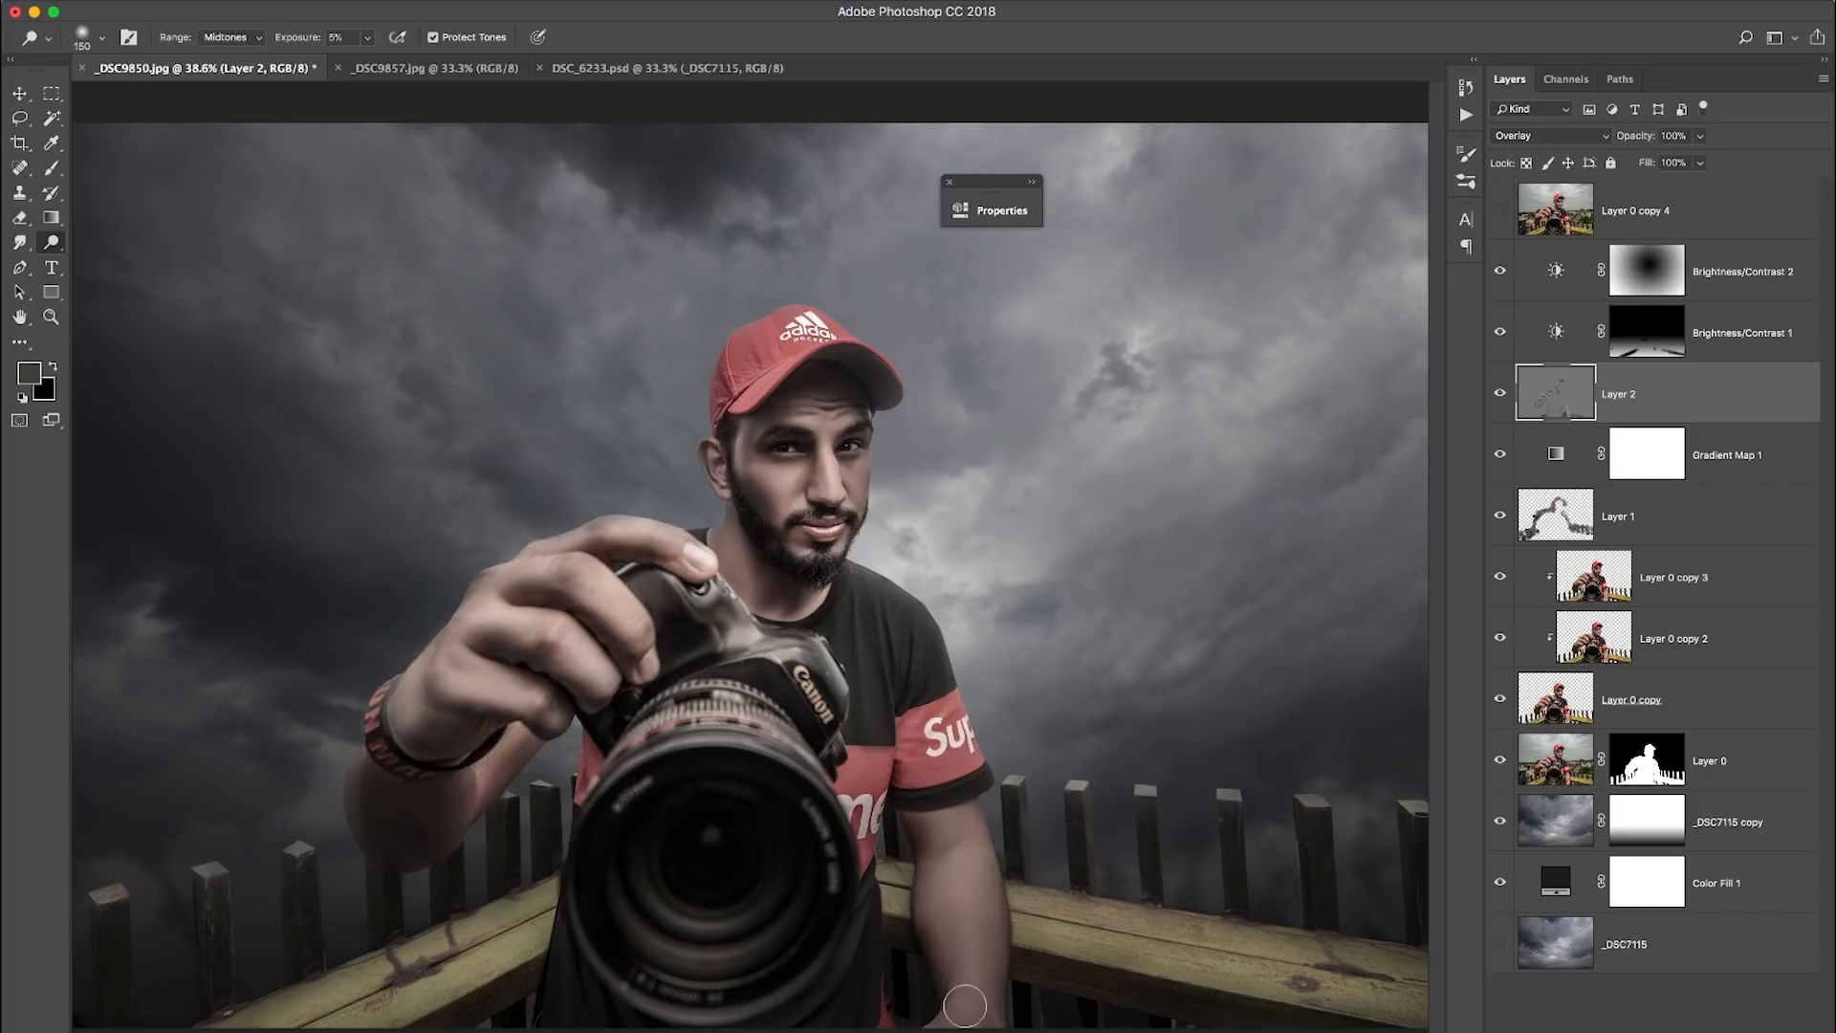
key(bracketleft)
key(bracketleft)
key(bracketleft)
key(bracketleft)
key(bracketleft)
key(bracketleft)
key(bracketleft)
key(bracketleft)
key(bracketleft)
key(bracketleft)
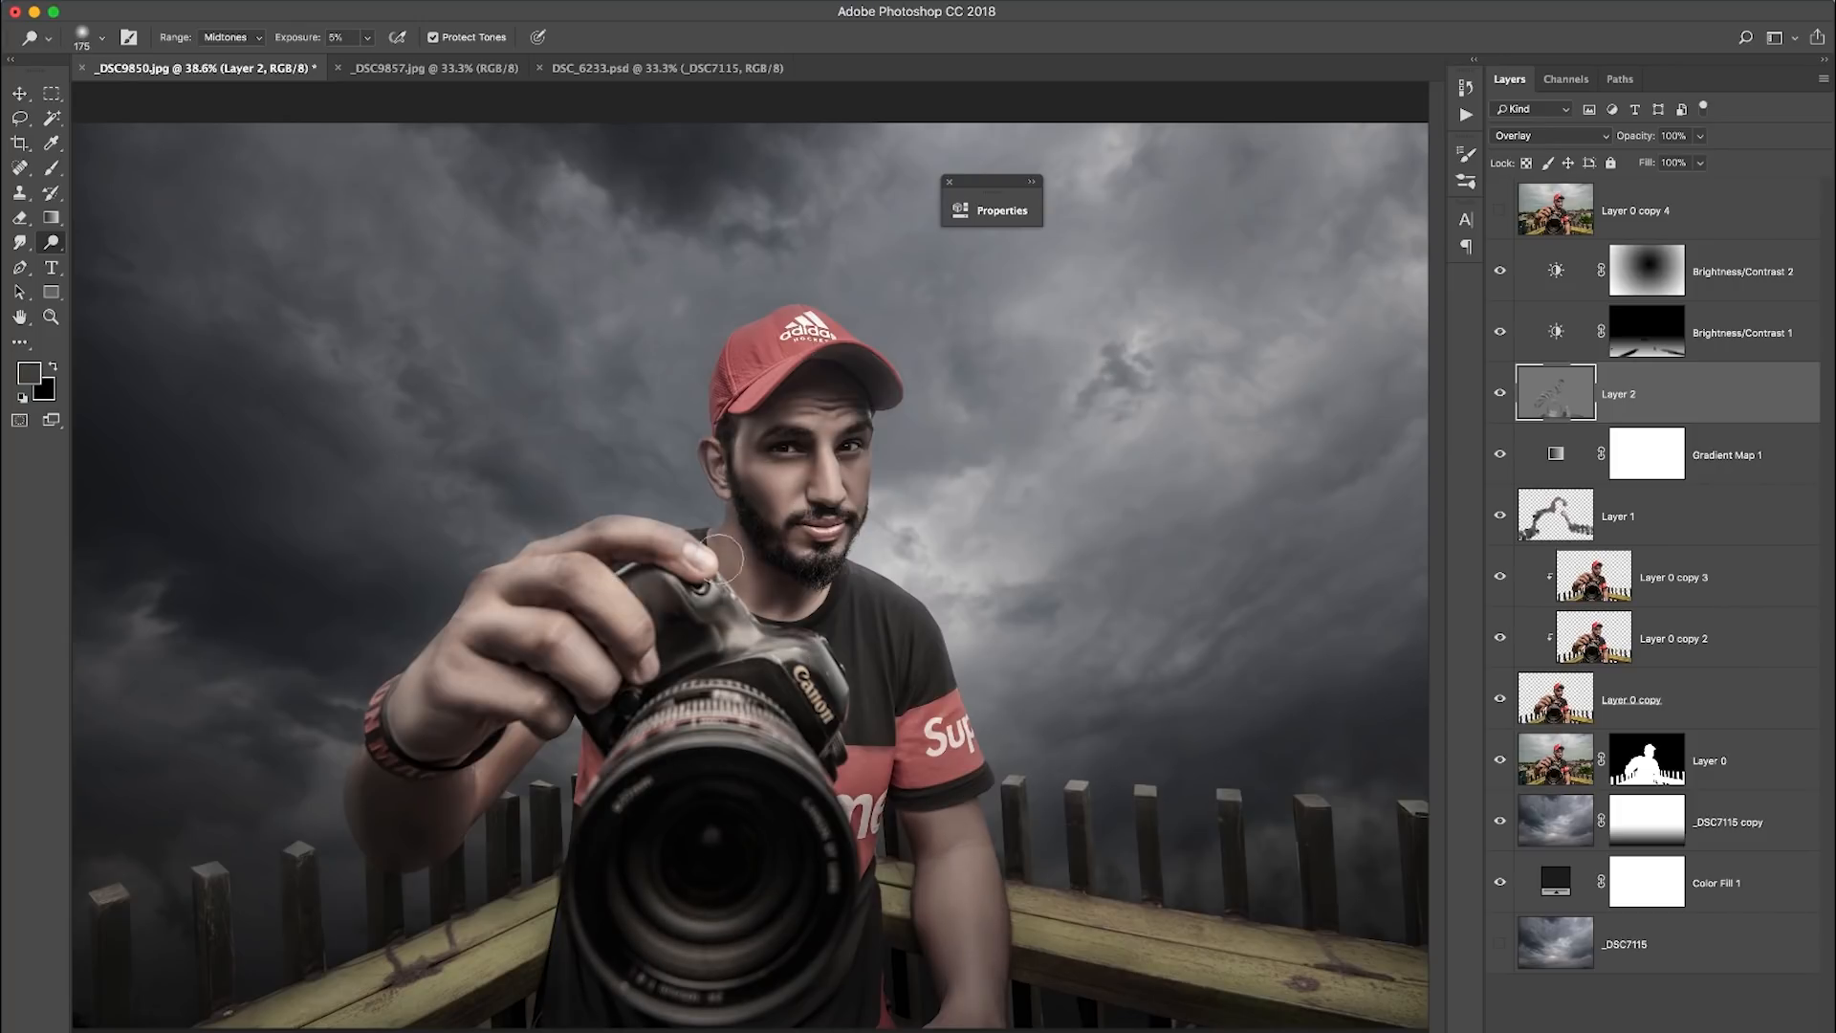
key(super+plus)
key(super+plus)
key(bracketleft)
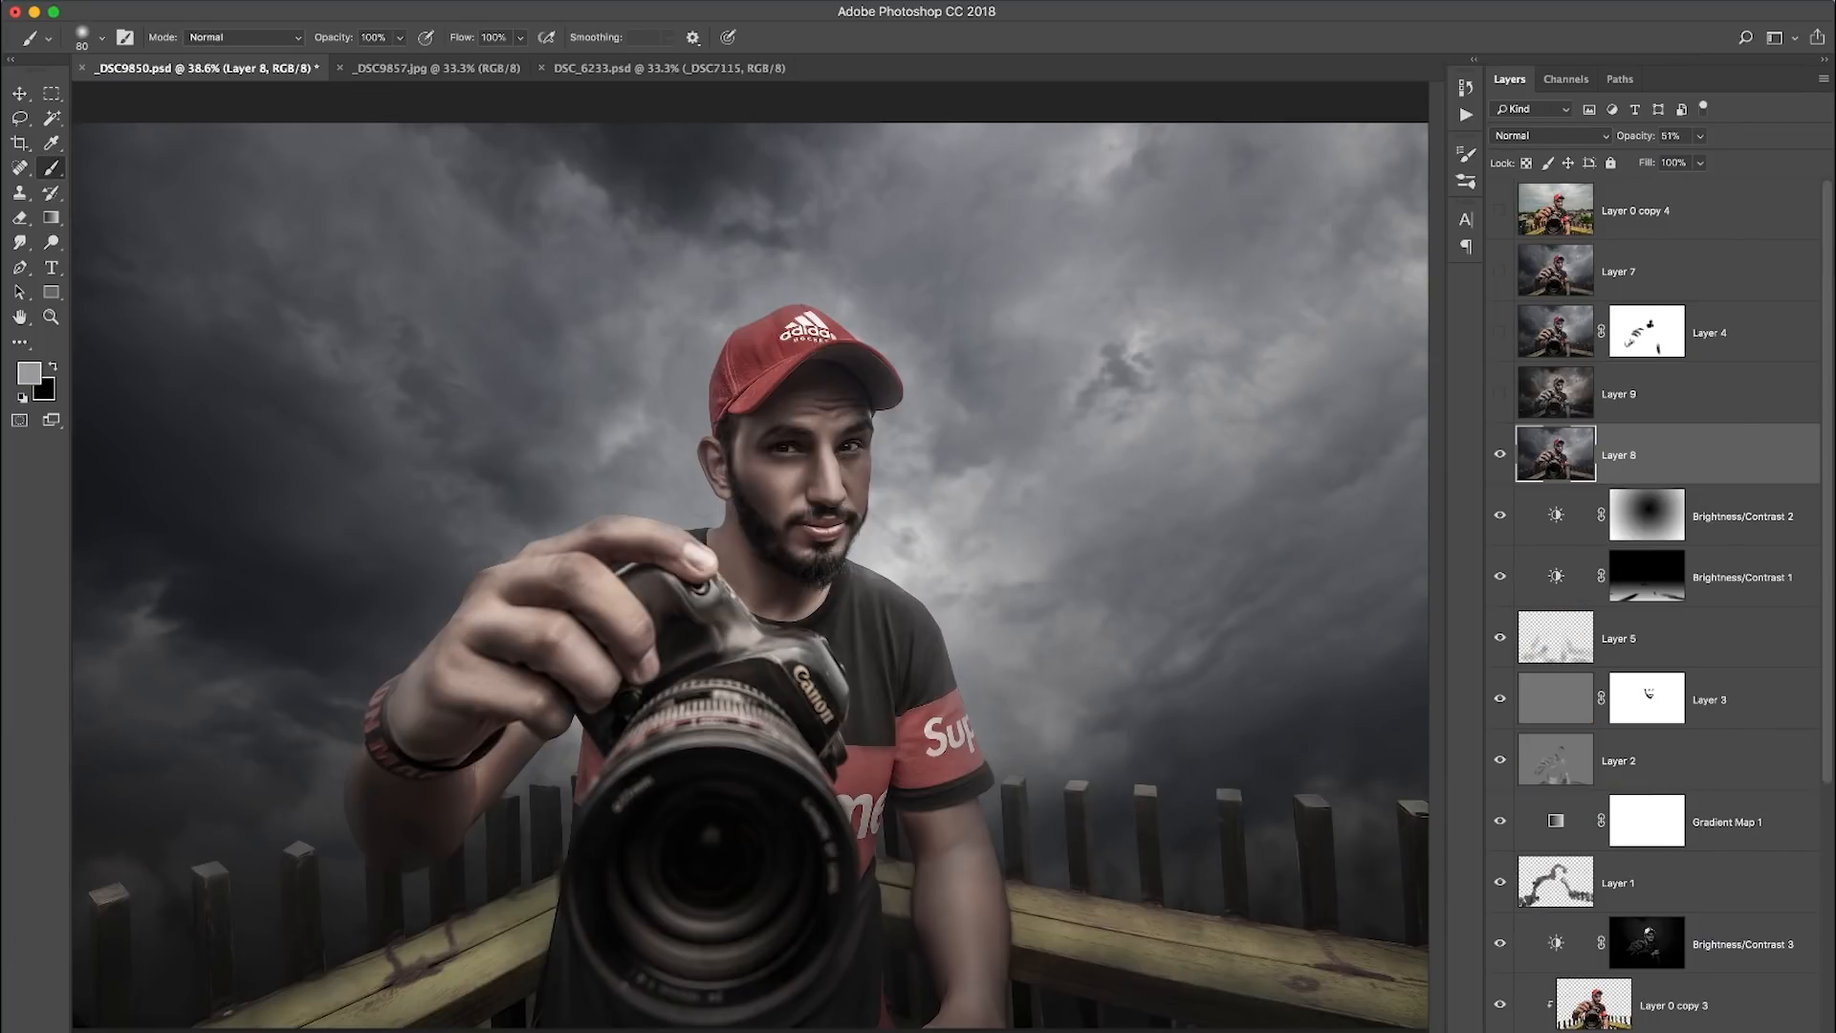
- Stamp all visible layers into a new layer above Layer 8 and open the Camera Raw Filter on it
key(alt+shift+super+e)
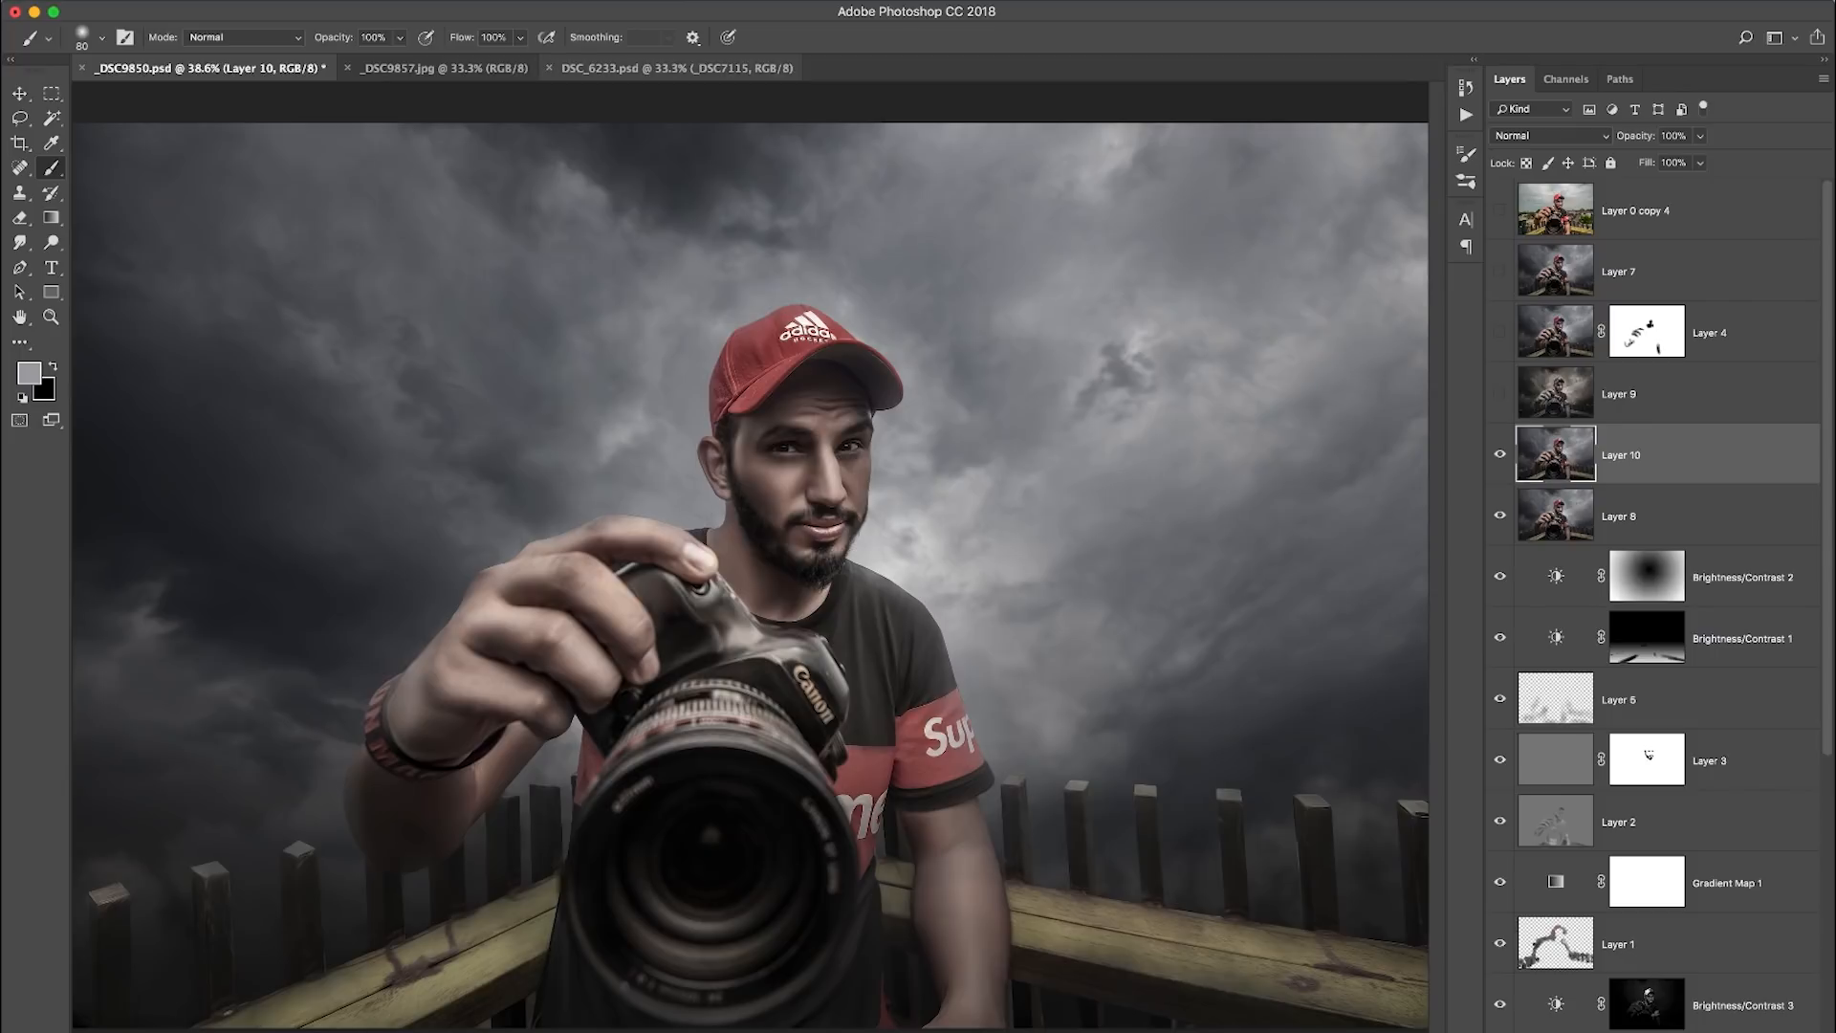
click(483, 1)
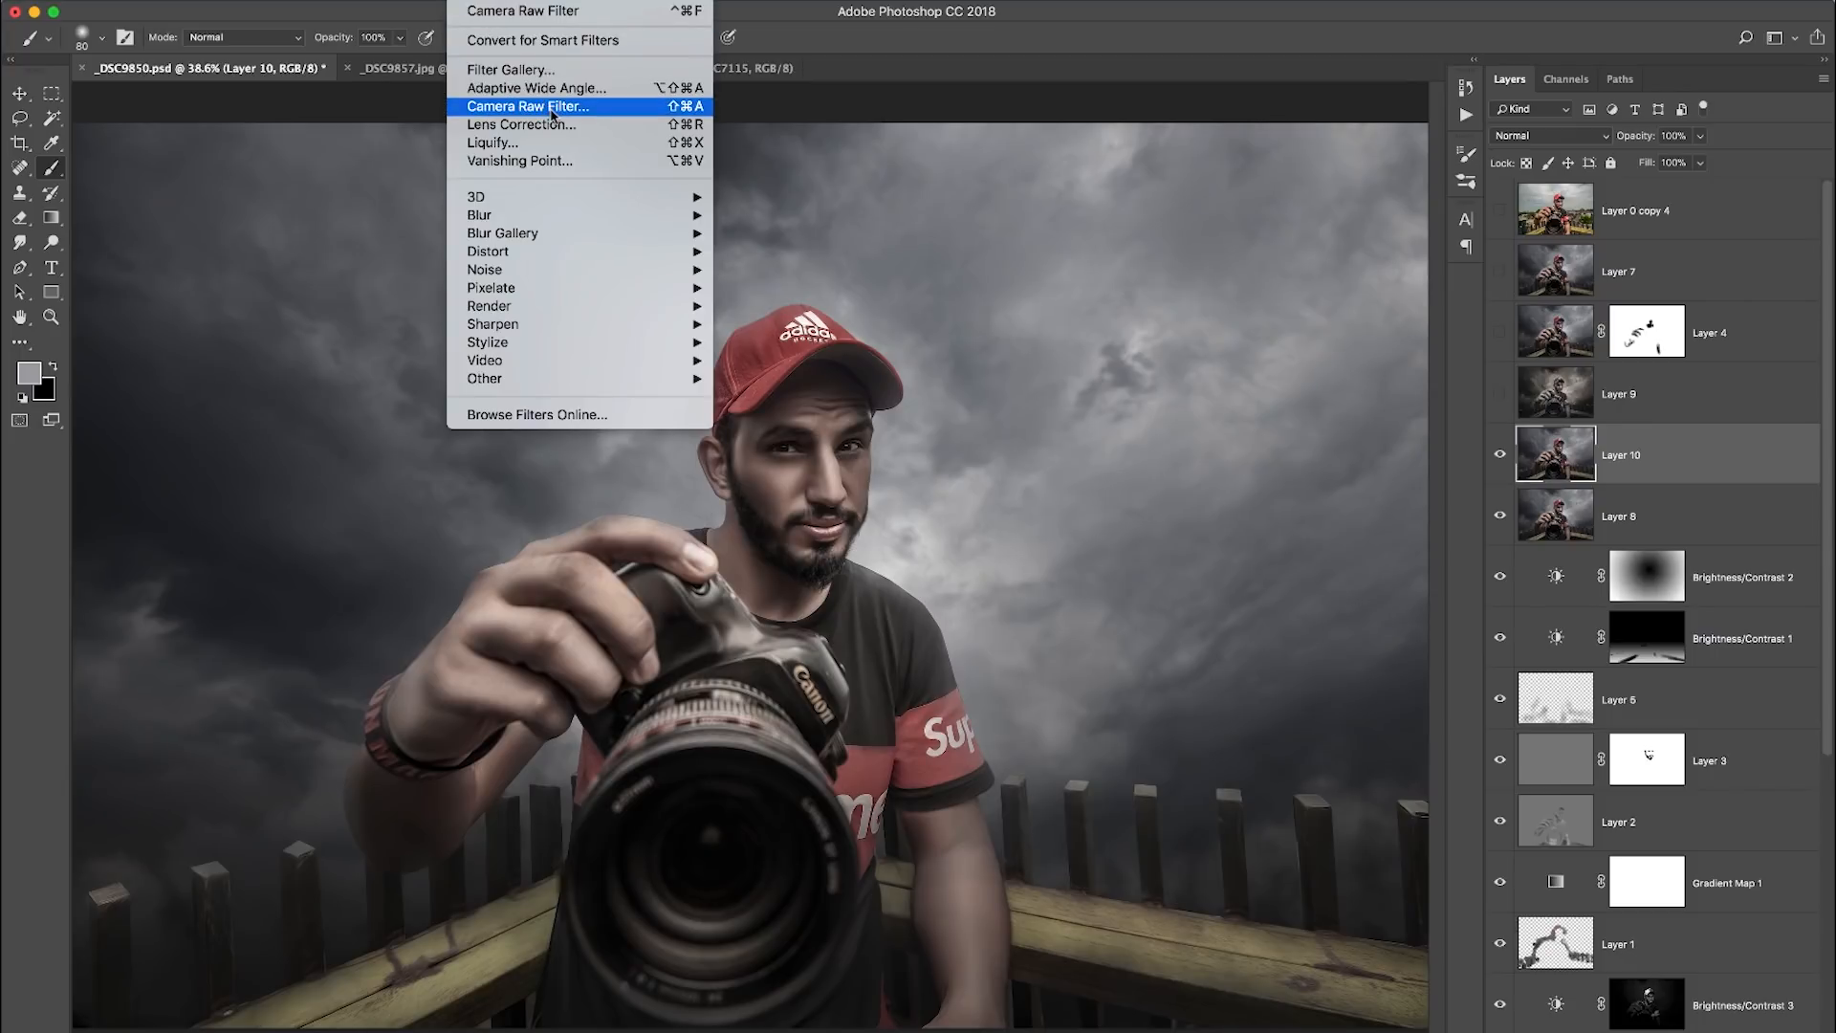
click(552, 107)
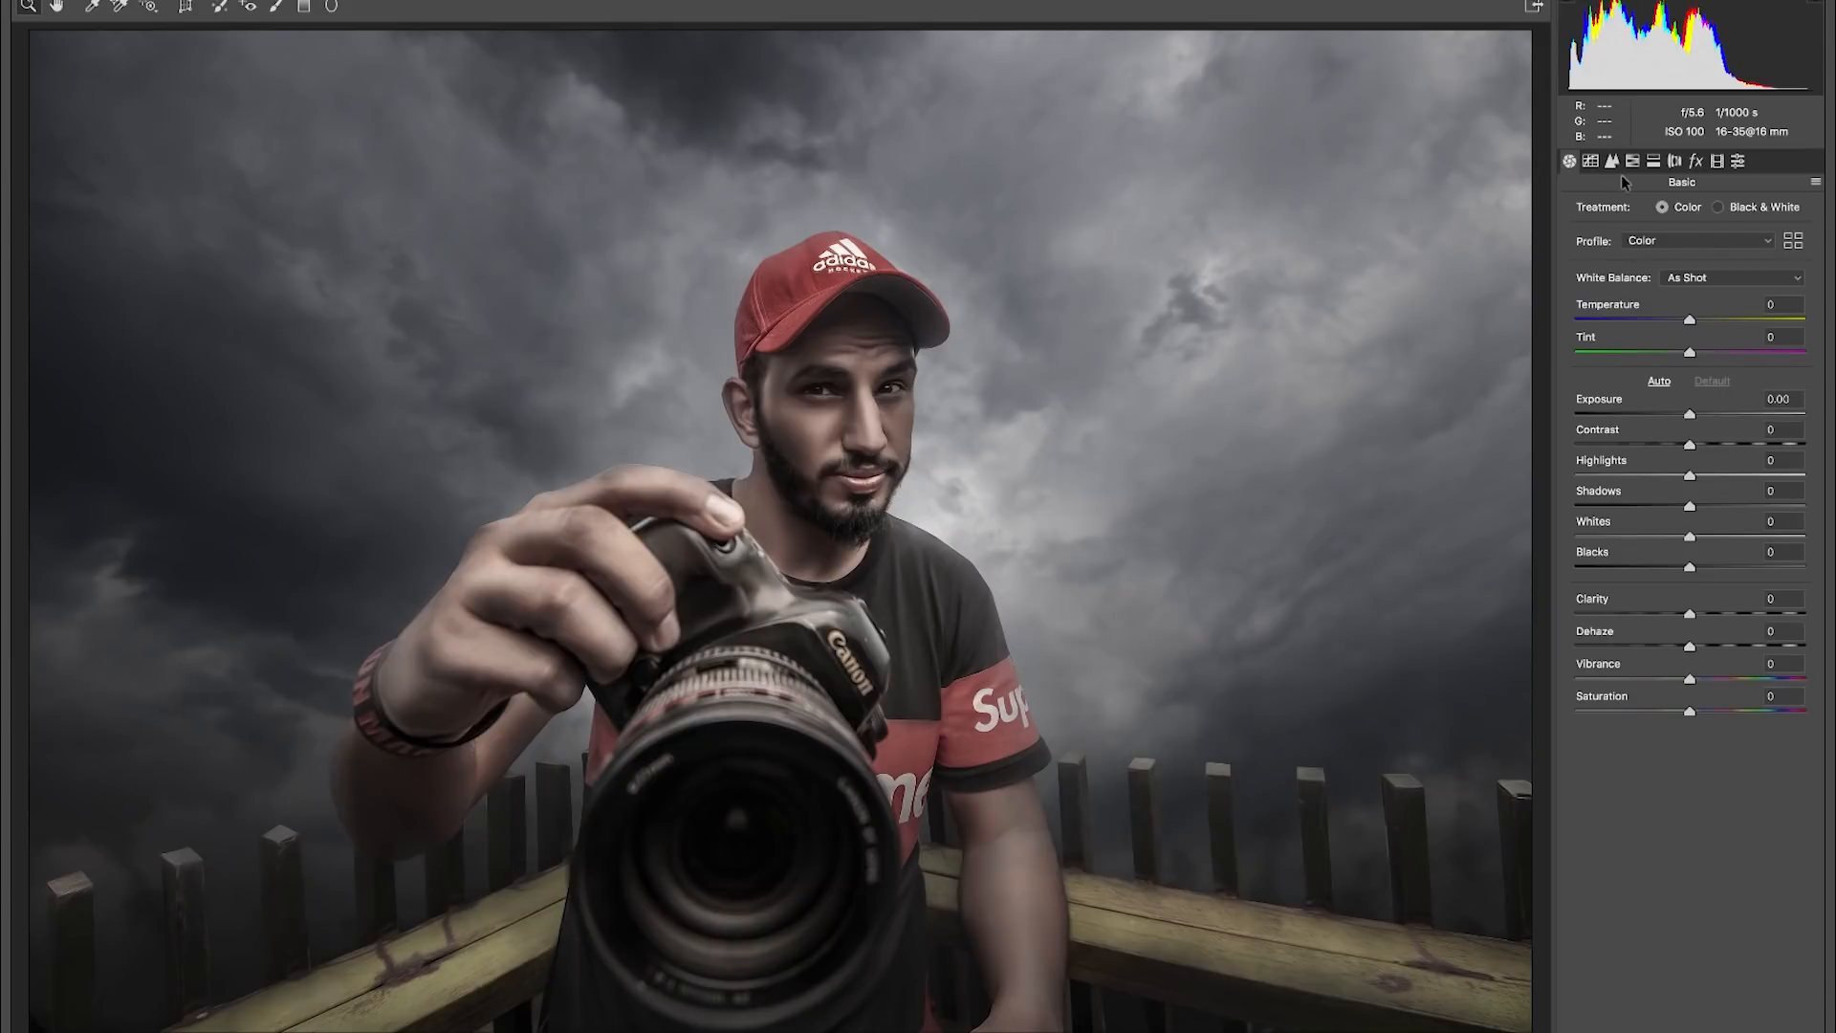
- Set the HSL saturation to reds +83, yellows -100, greens +4 and blues +63, and the yellows luminance to +1
click(1632, 161)
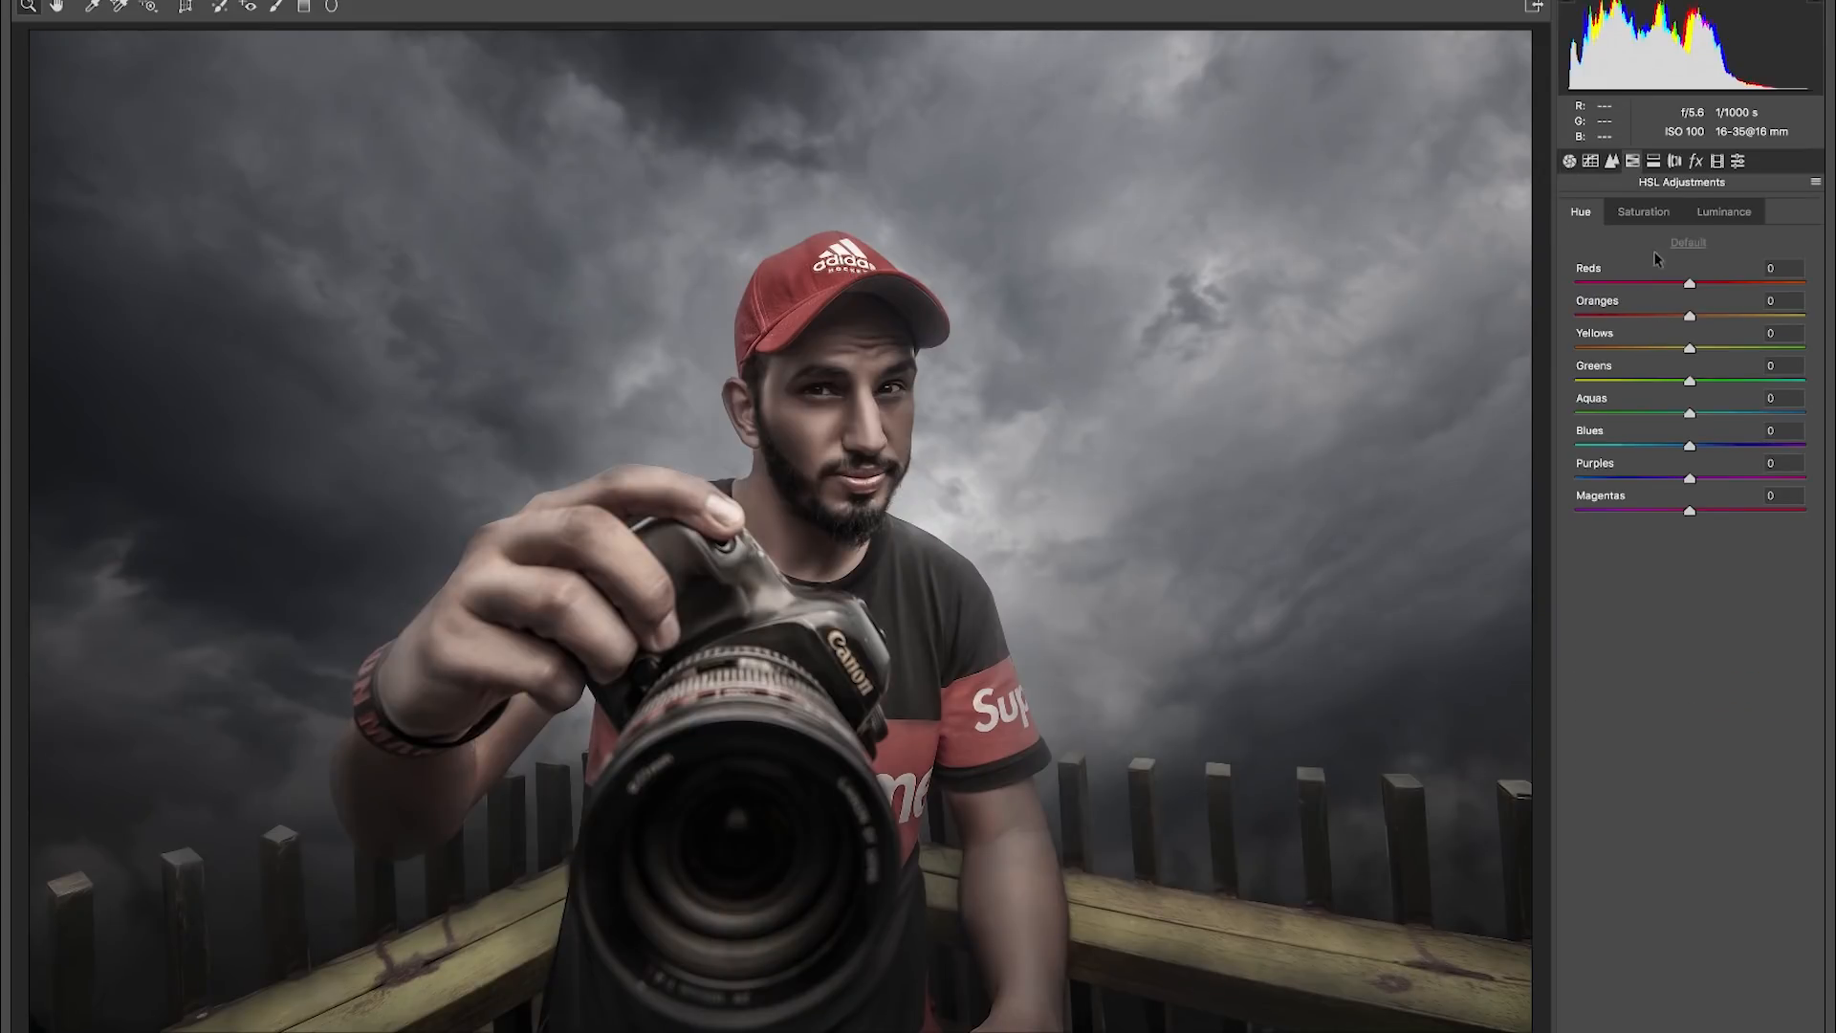
click(1645, 214)
drag(1693, 284, 1784, 284)
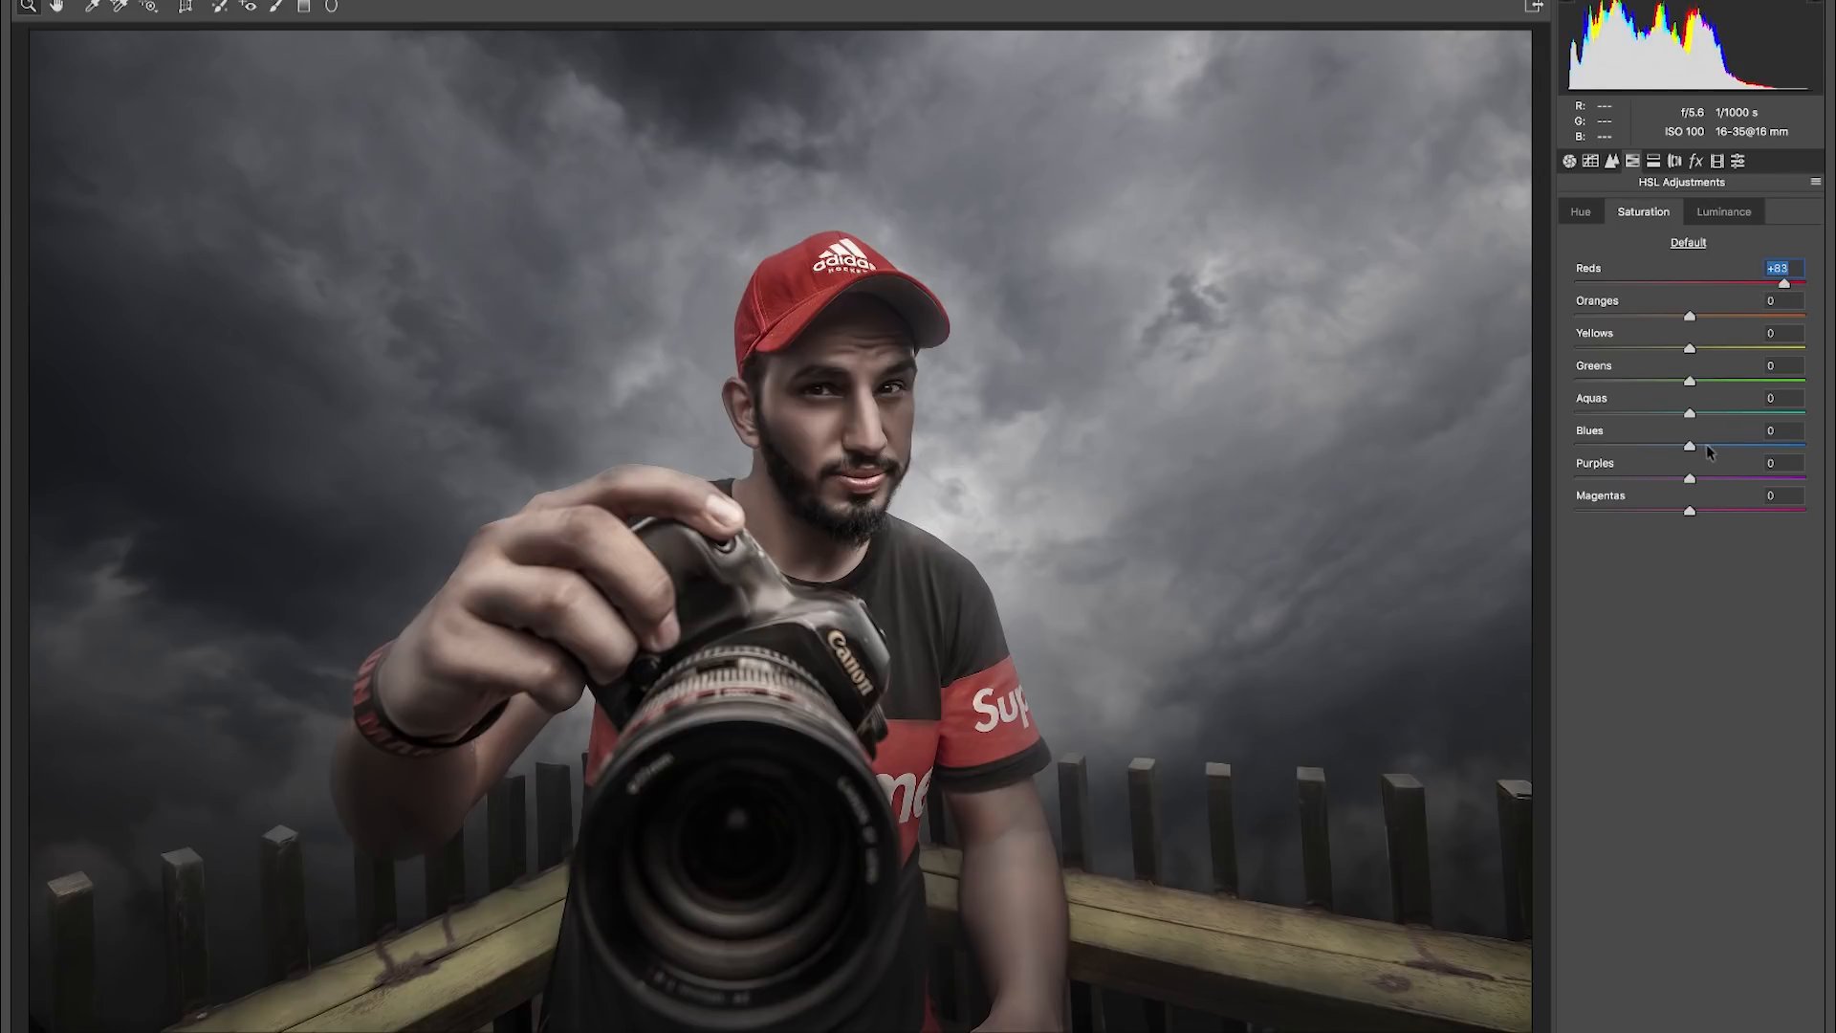
drag(1690, 446, 1768, 469)
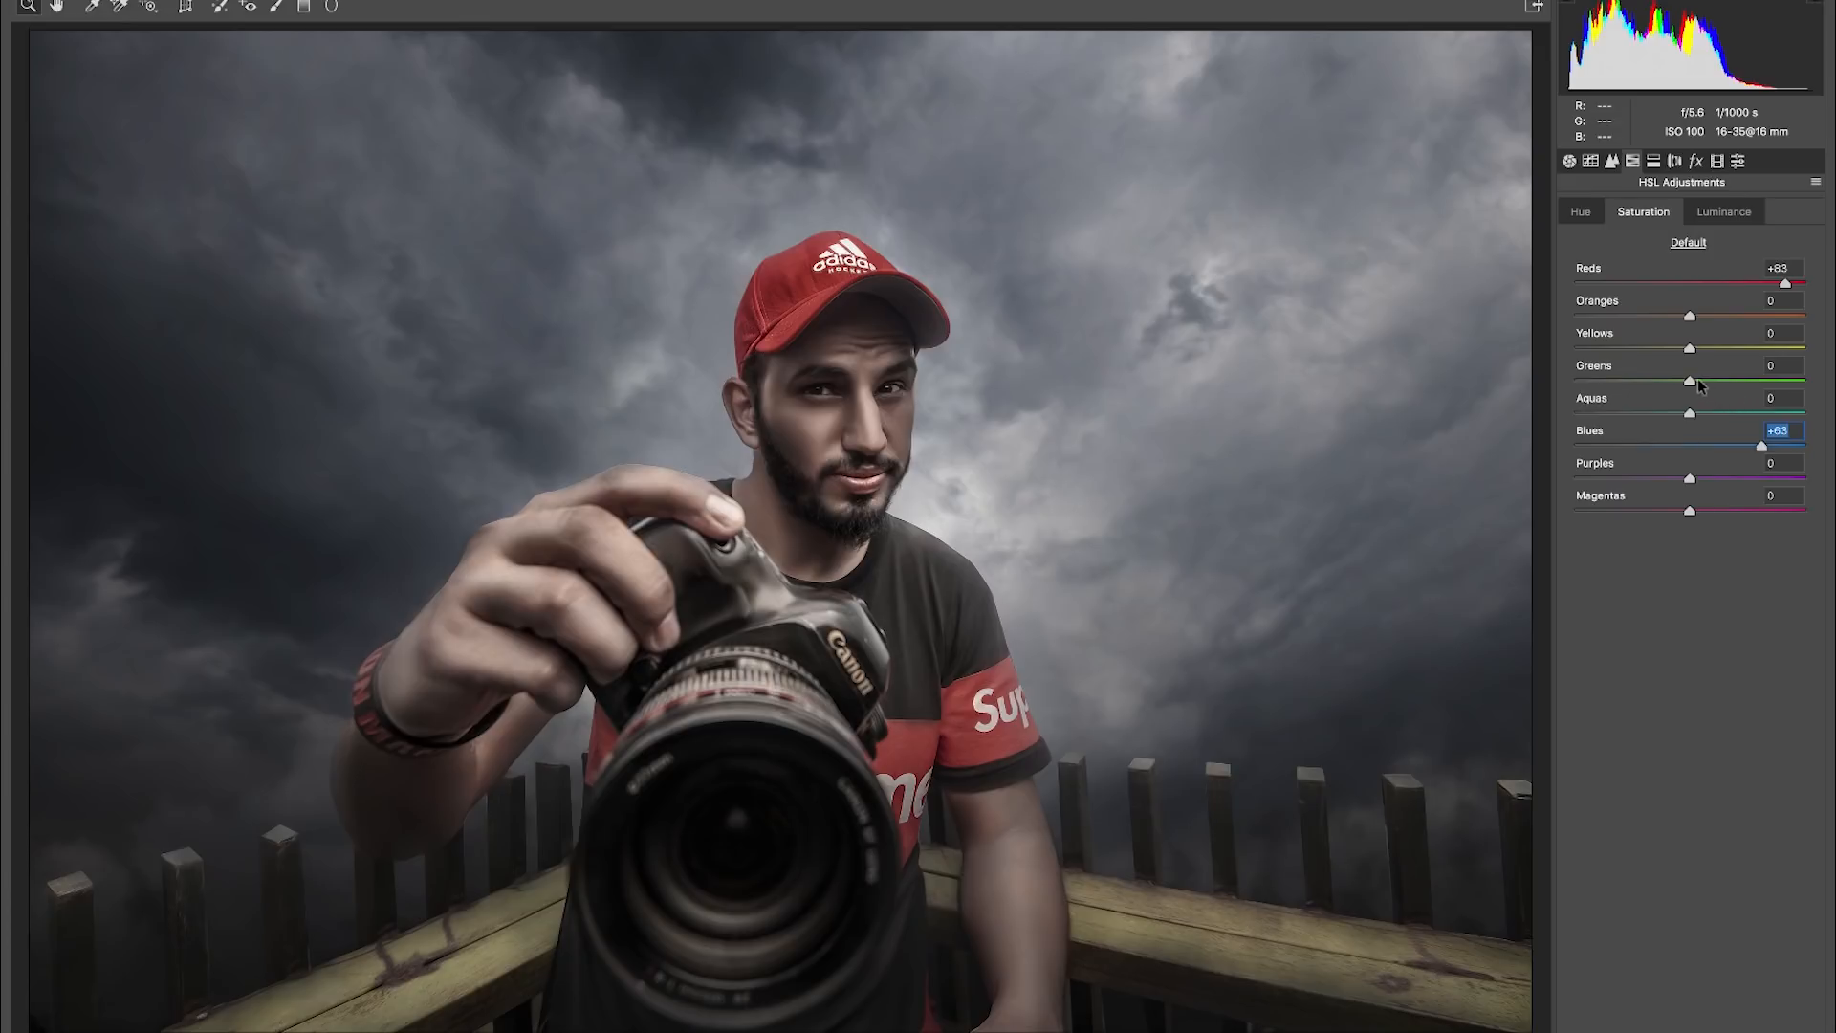
drag(1690, 383, 1518, 366)
click(1776, 366)
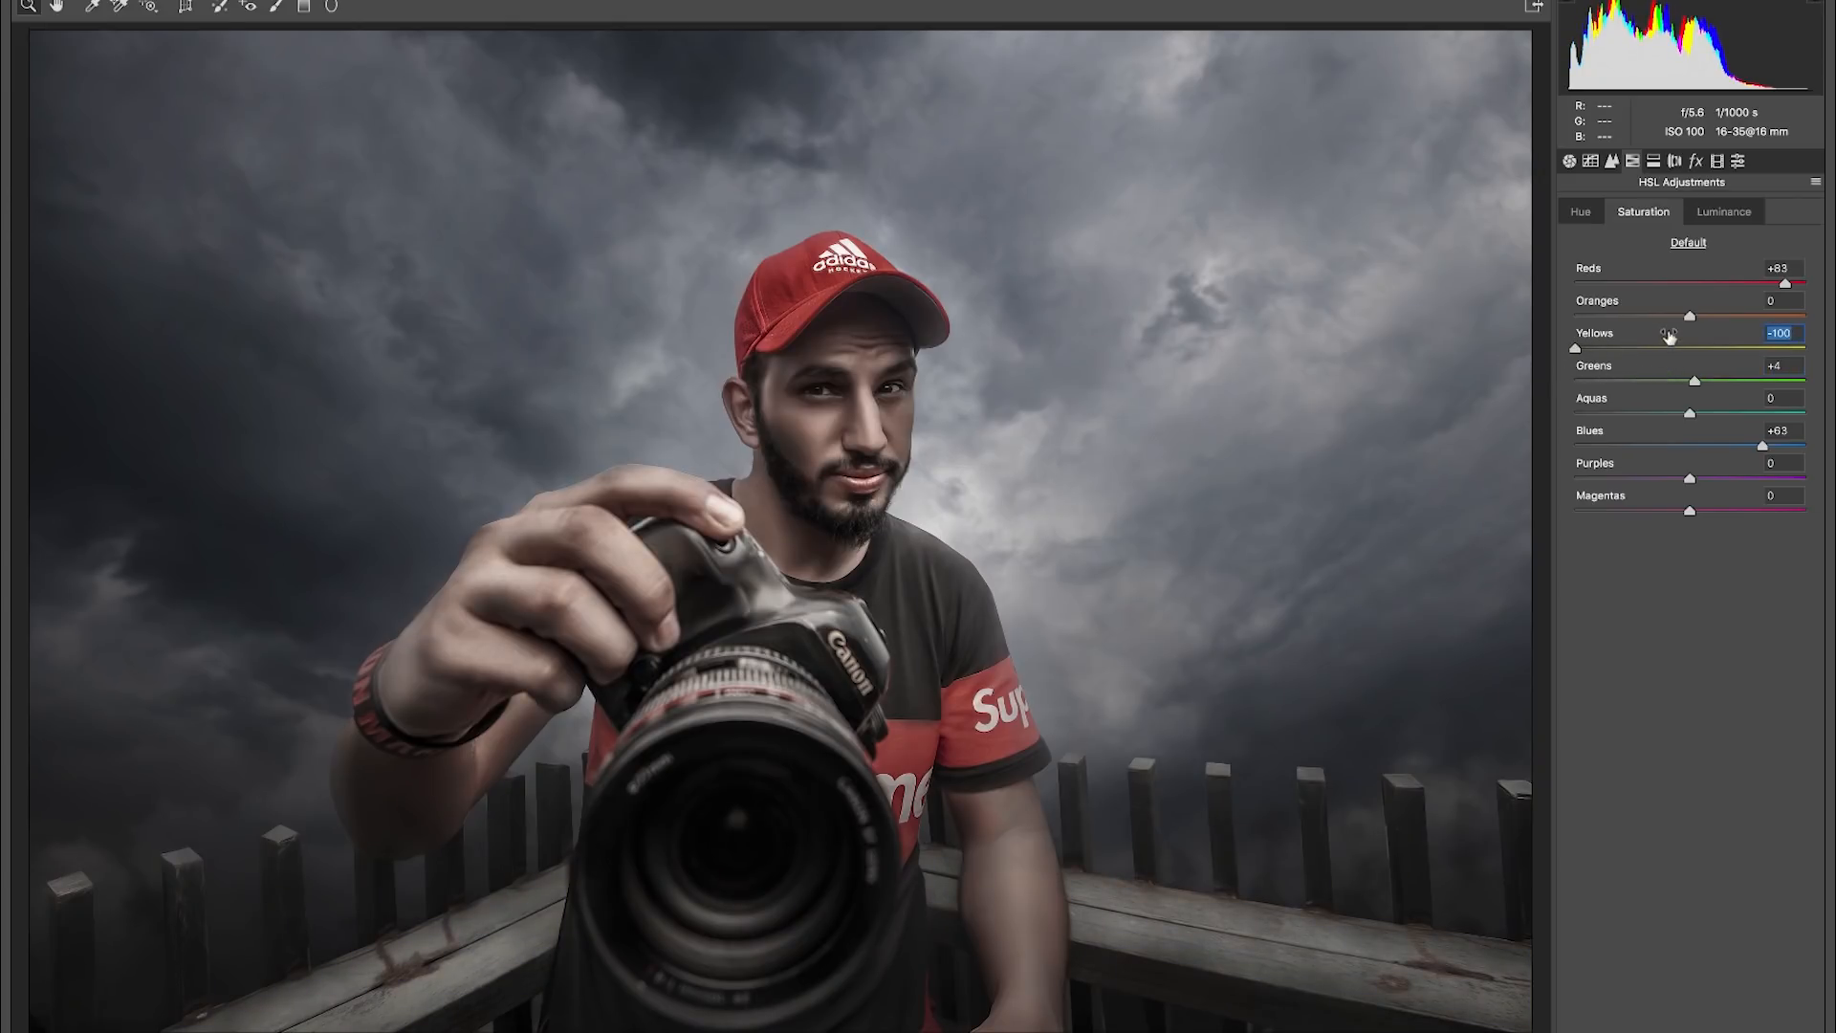
click(1725, 214)
mouse_move(1690, 349)
mouse_down()
mouse_move(1555, 347)
mouse_move(1759, 350)
mouse_move(1690, 349)
mouse_up()
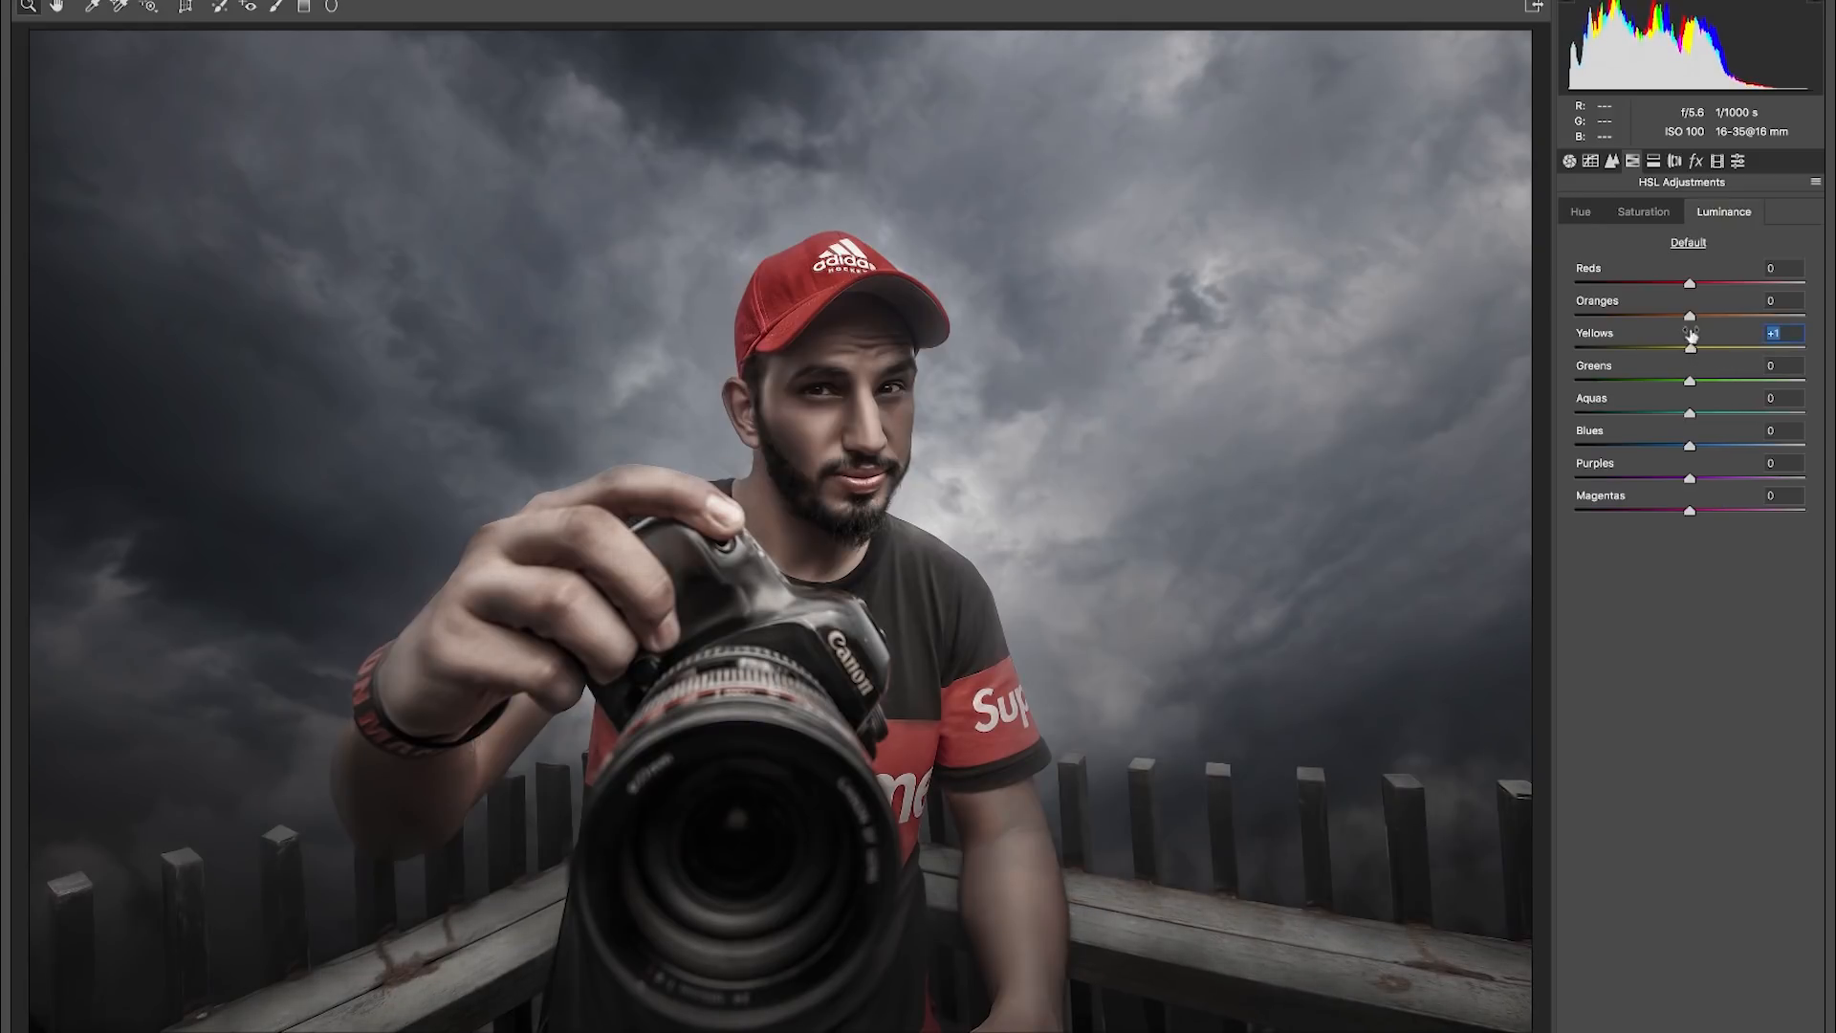
- Add a post-crop vignette with an amount of -22
click(1696, 162)
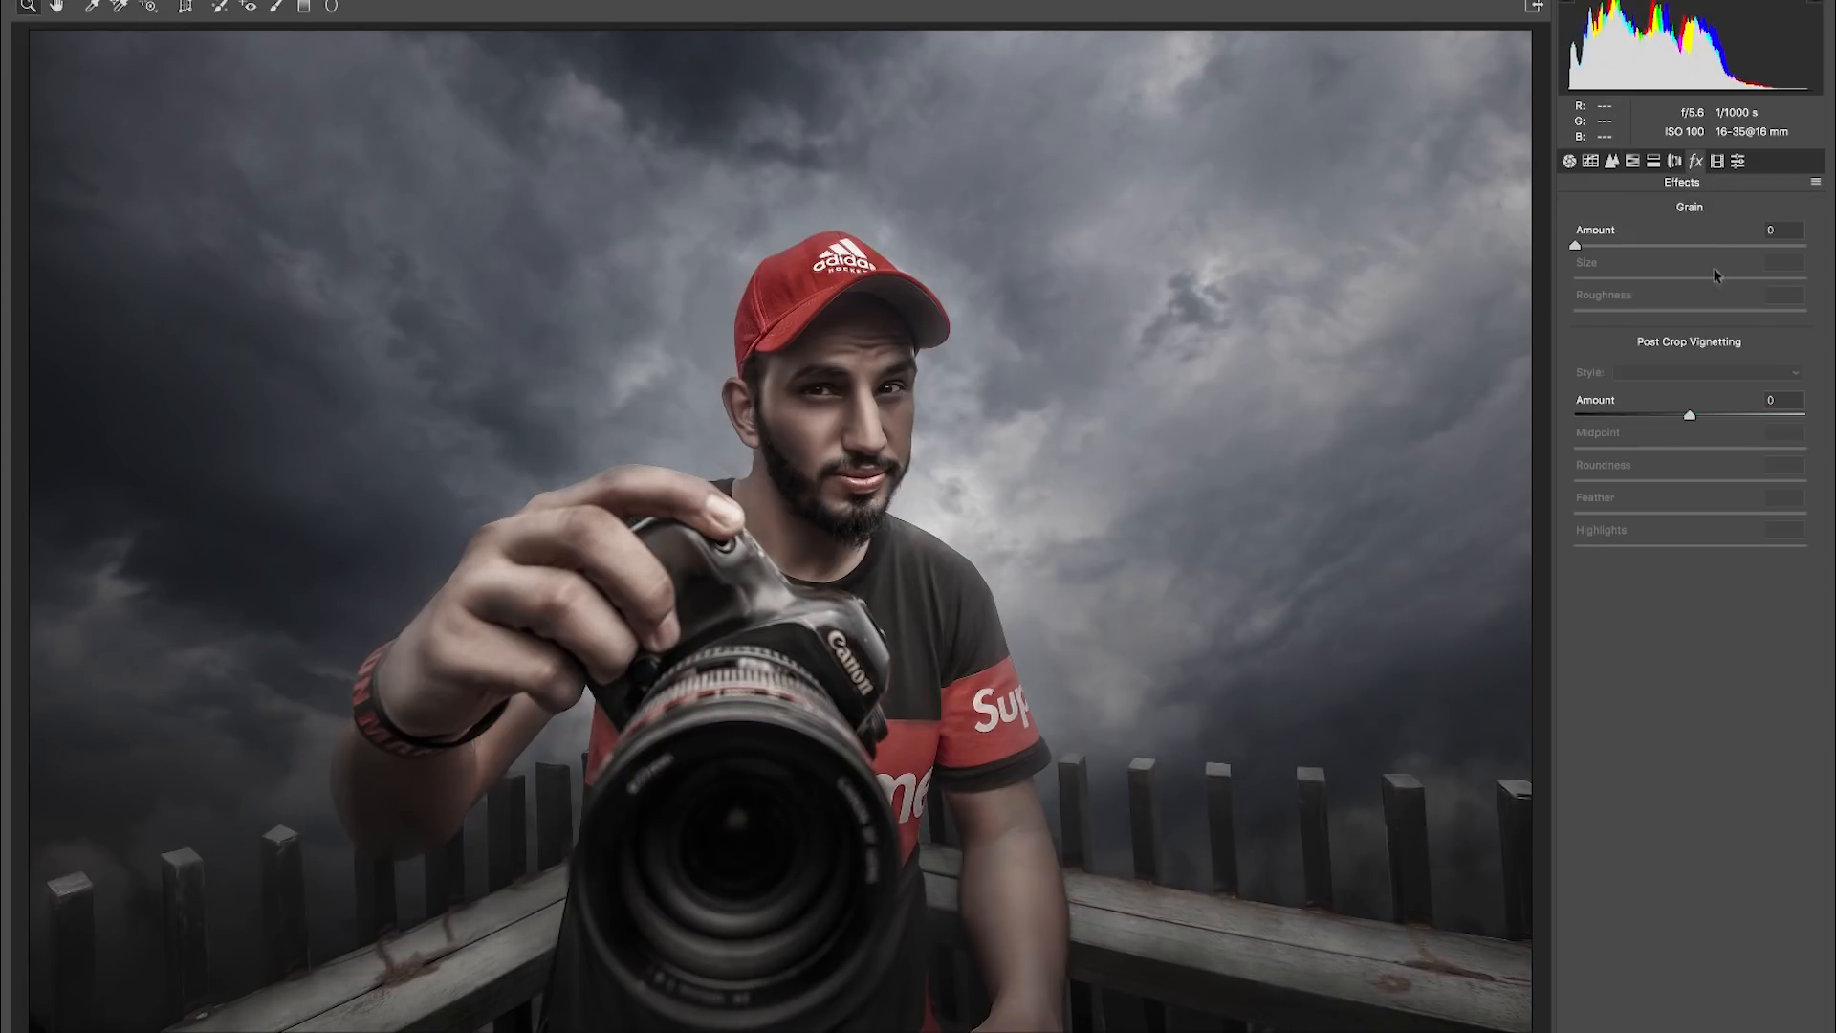
drag(1690, 421, 1660, 420)
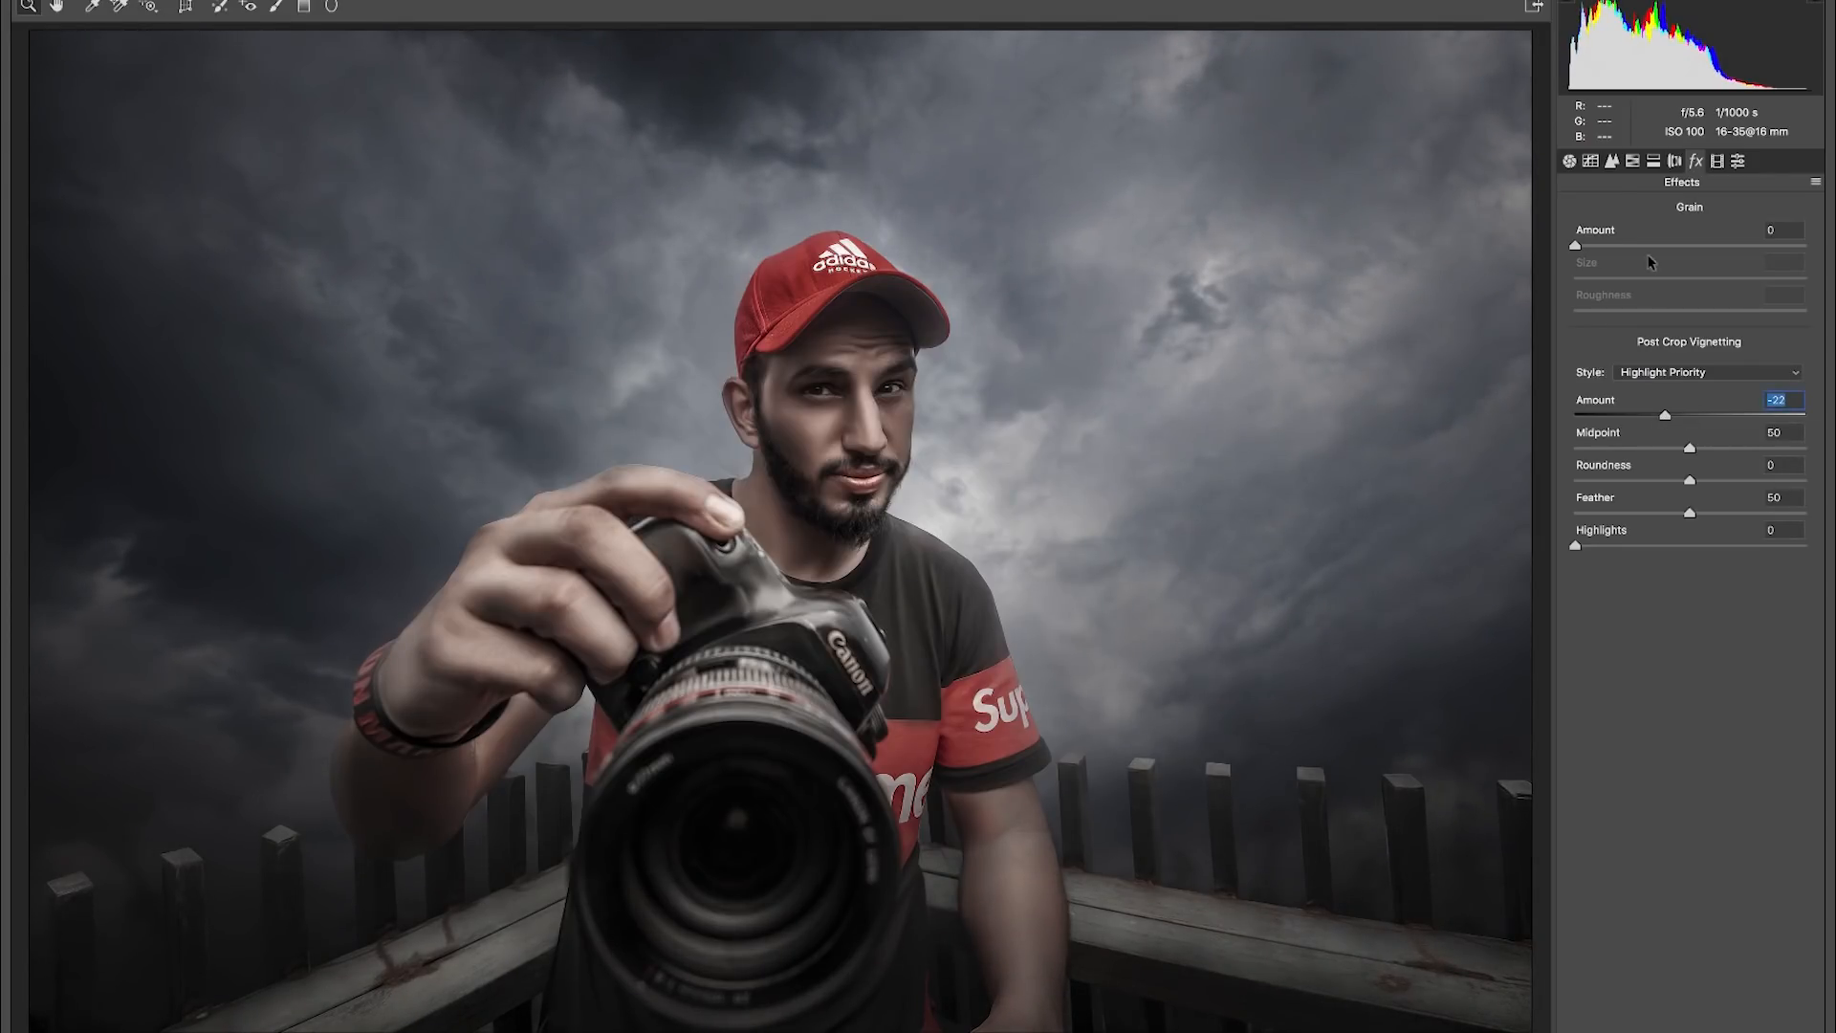
click(1569, 162)
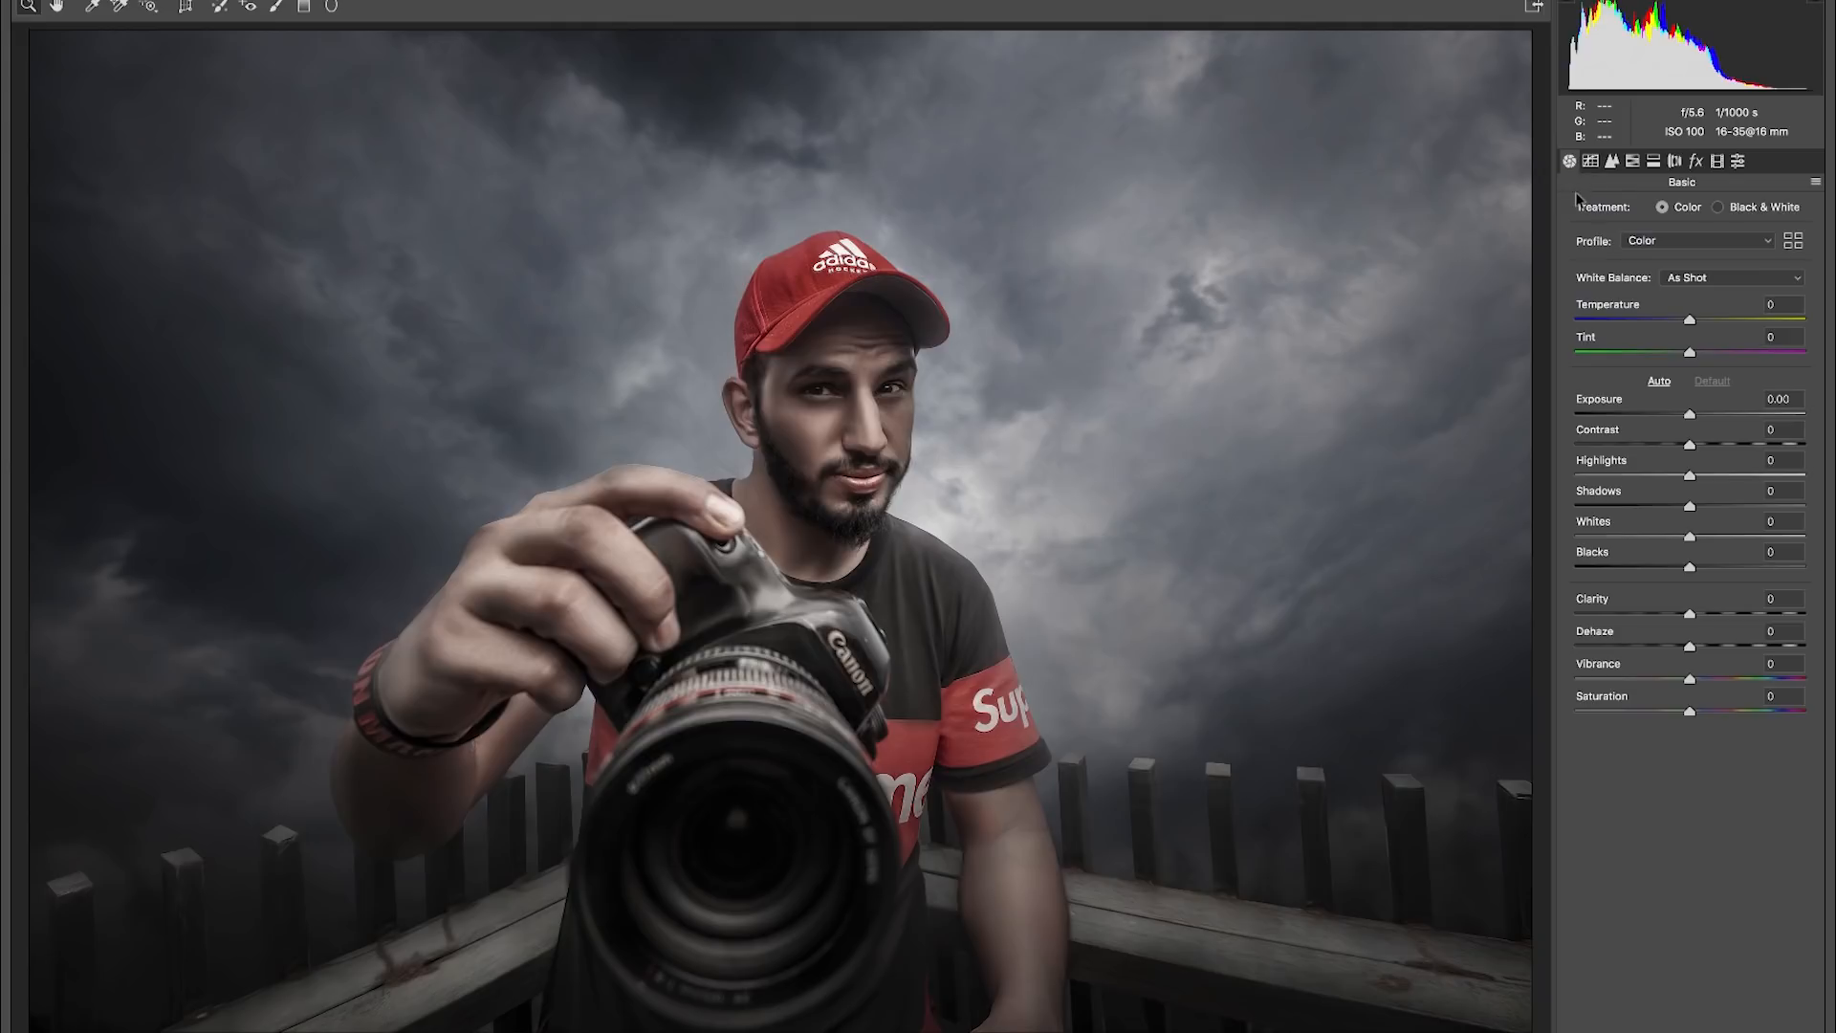
- Fade the blacks on the RGB point curve by raising the black point to output 17 and setting input 67 to output 63
click(1611, 160)
drag(1572, 542, 1569, 531)
drag(1631, 473, 1632, 483)
click(1569, 531)
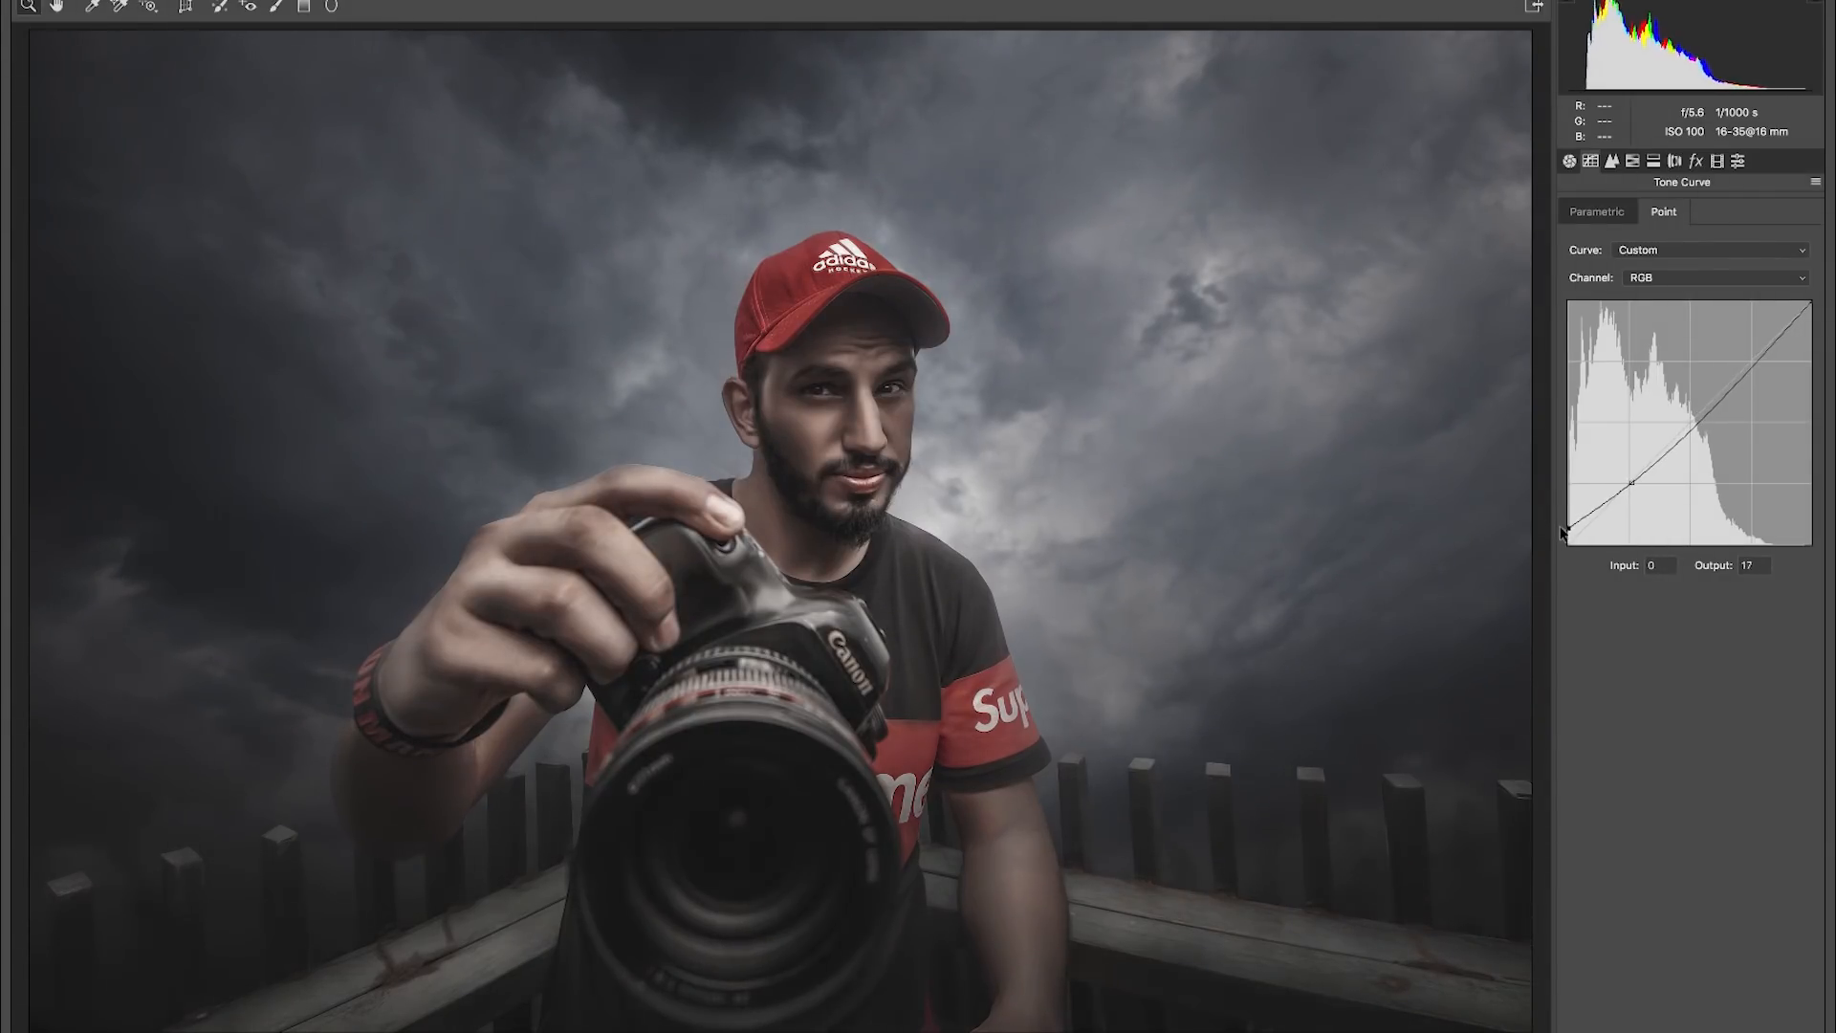
drag(1632, 485, 1632, 485)
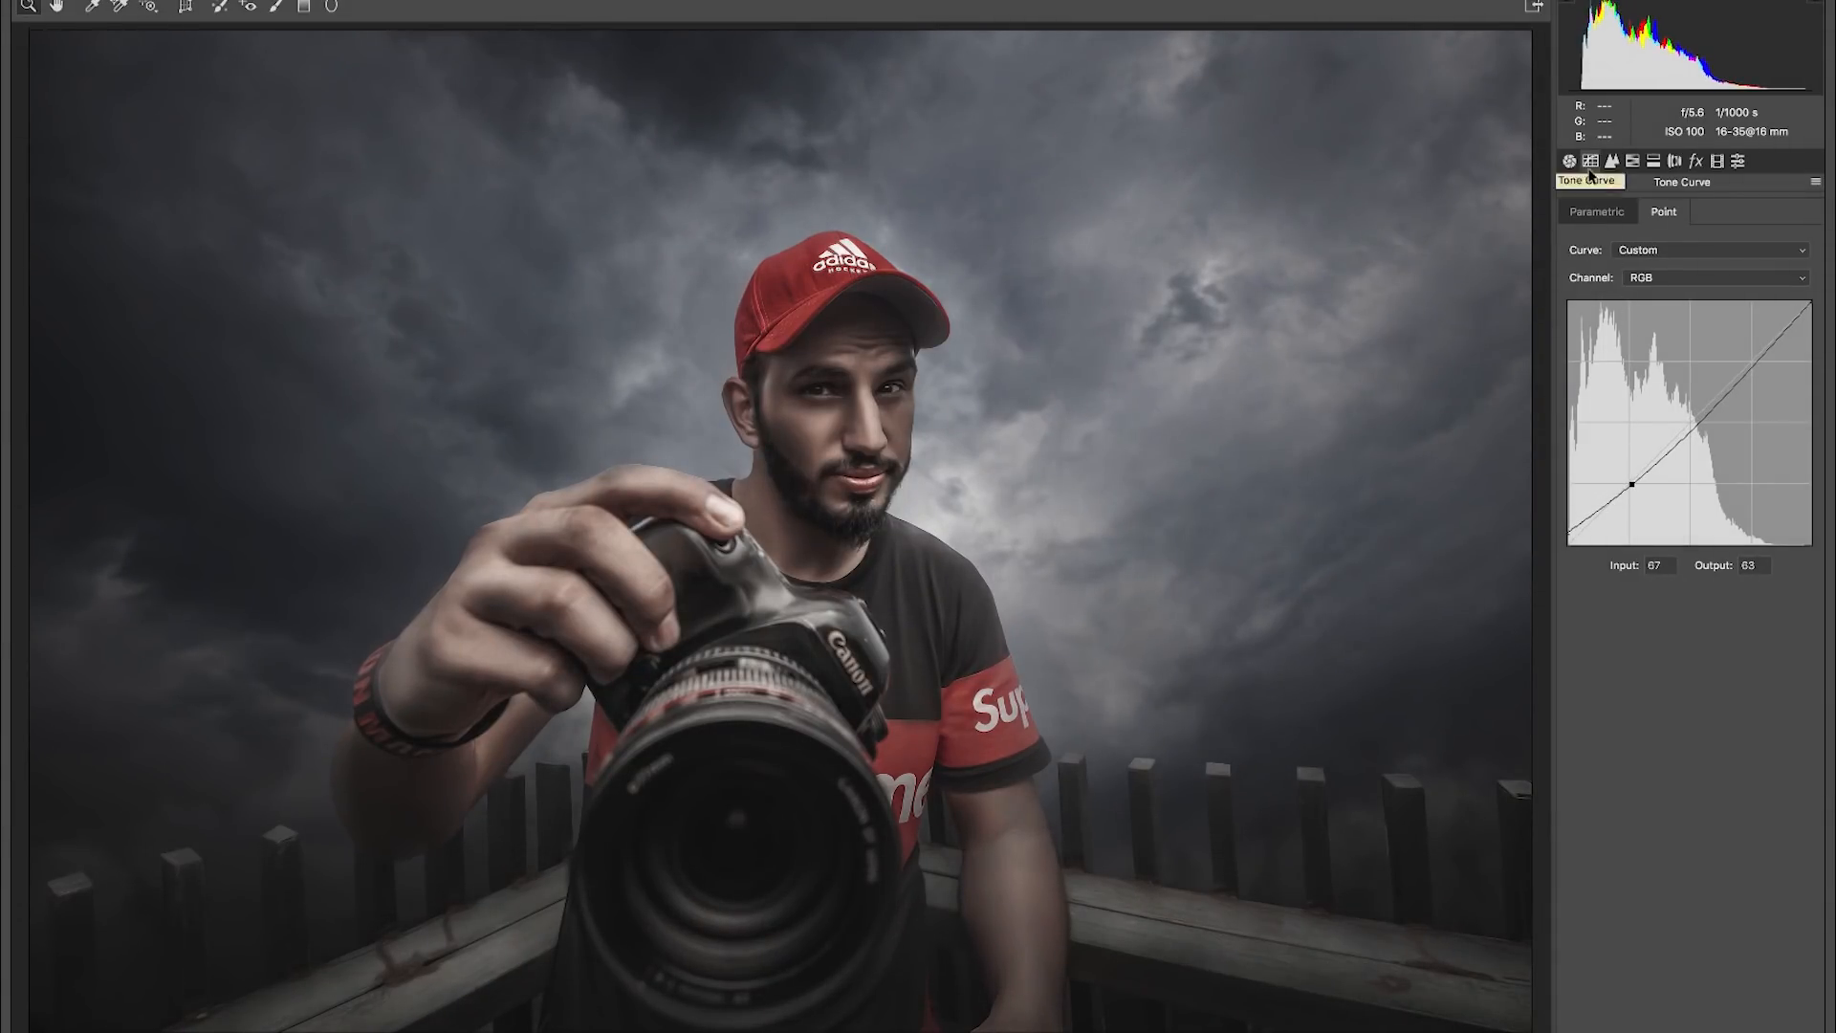
- Set the HSL saturation of the oranges to +27
click(1632, 161)
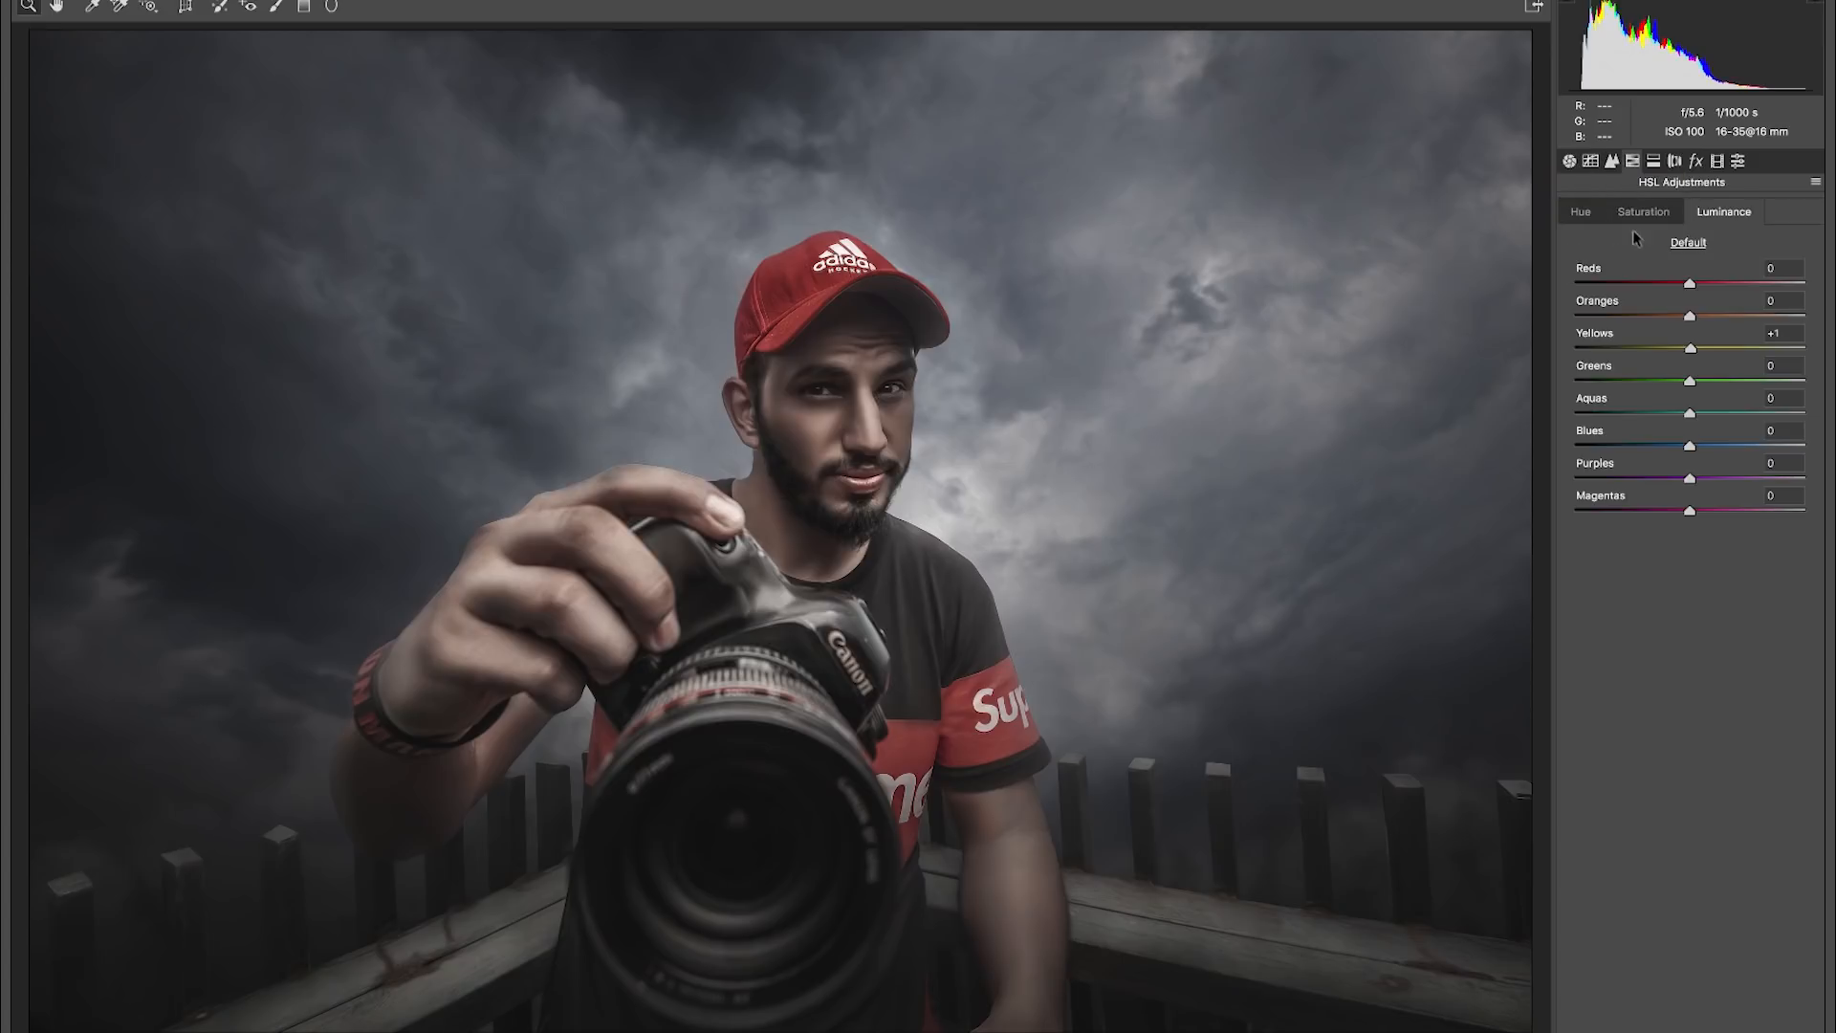
click(1644, 211)
drag(1689, 316, 1727, 330)
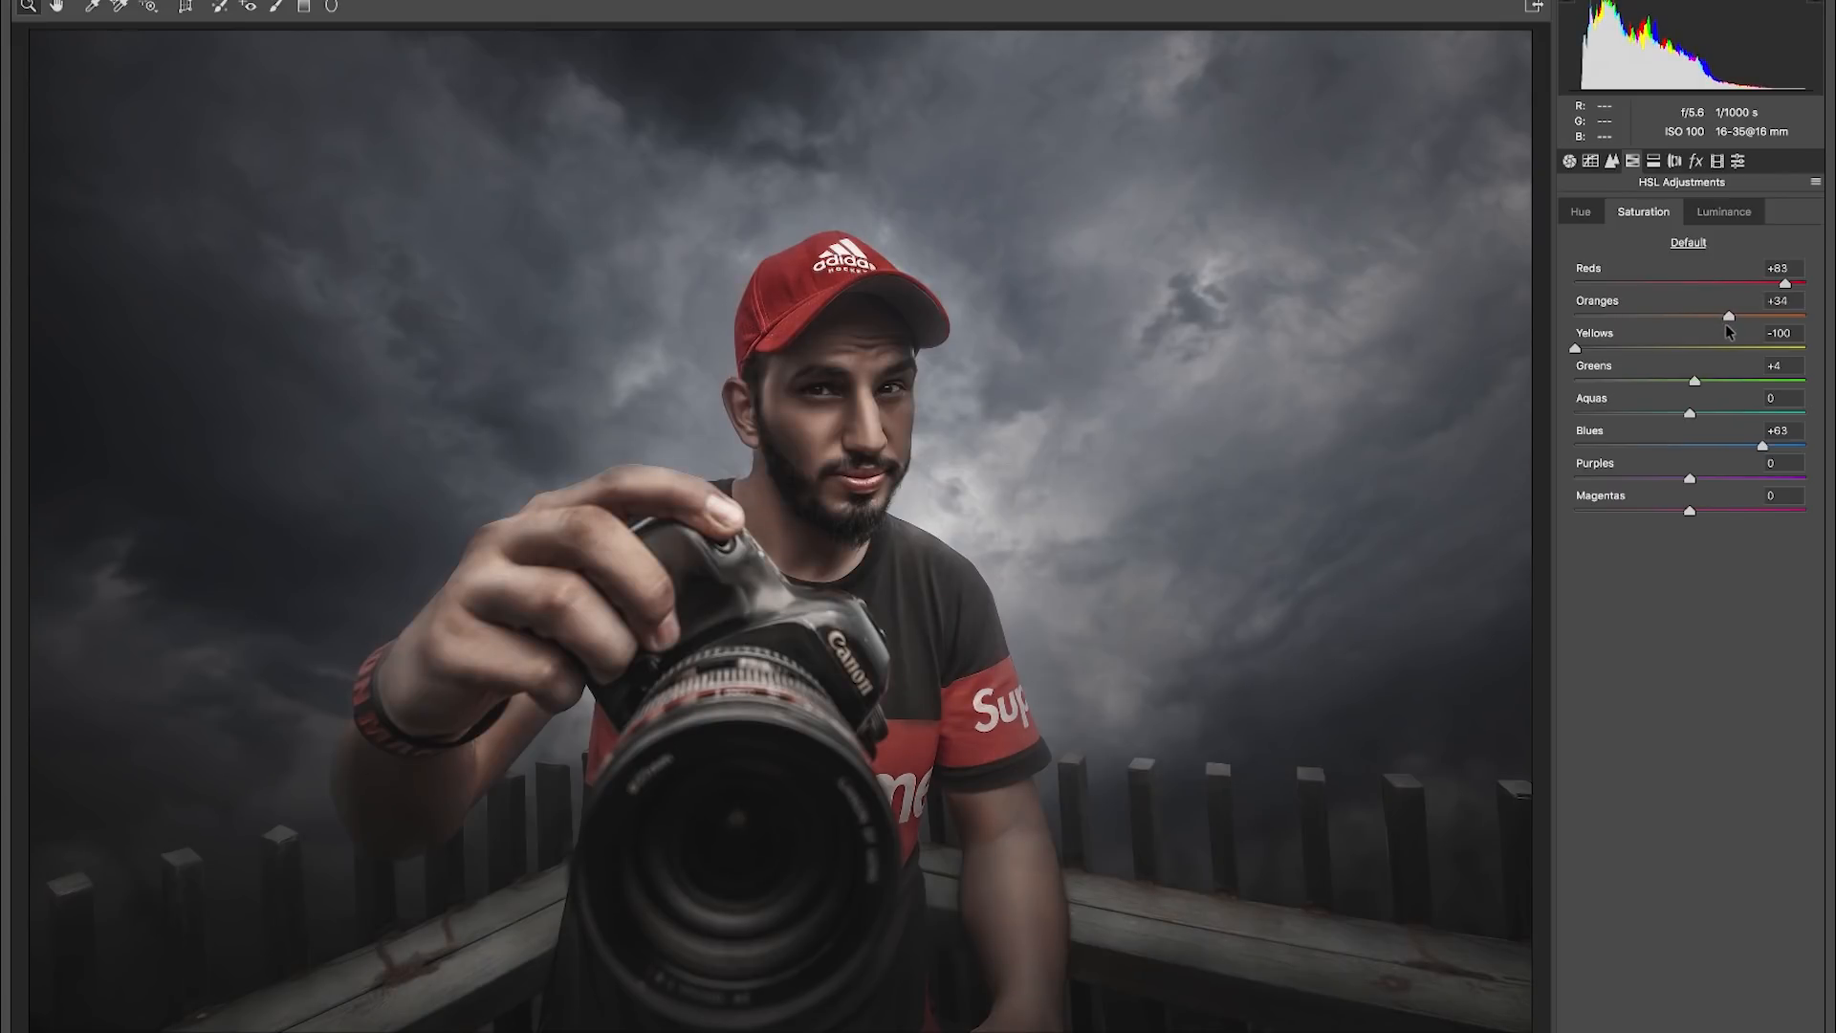
drag(1718, 325, 1717, 324)
- Try contrast at +18 and shadows at +9, and reset both to 0
click(1570, 160)
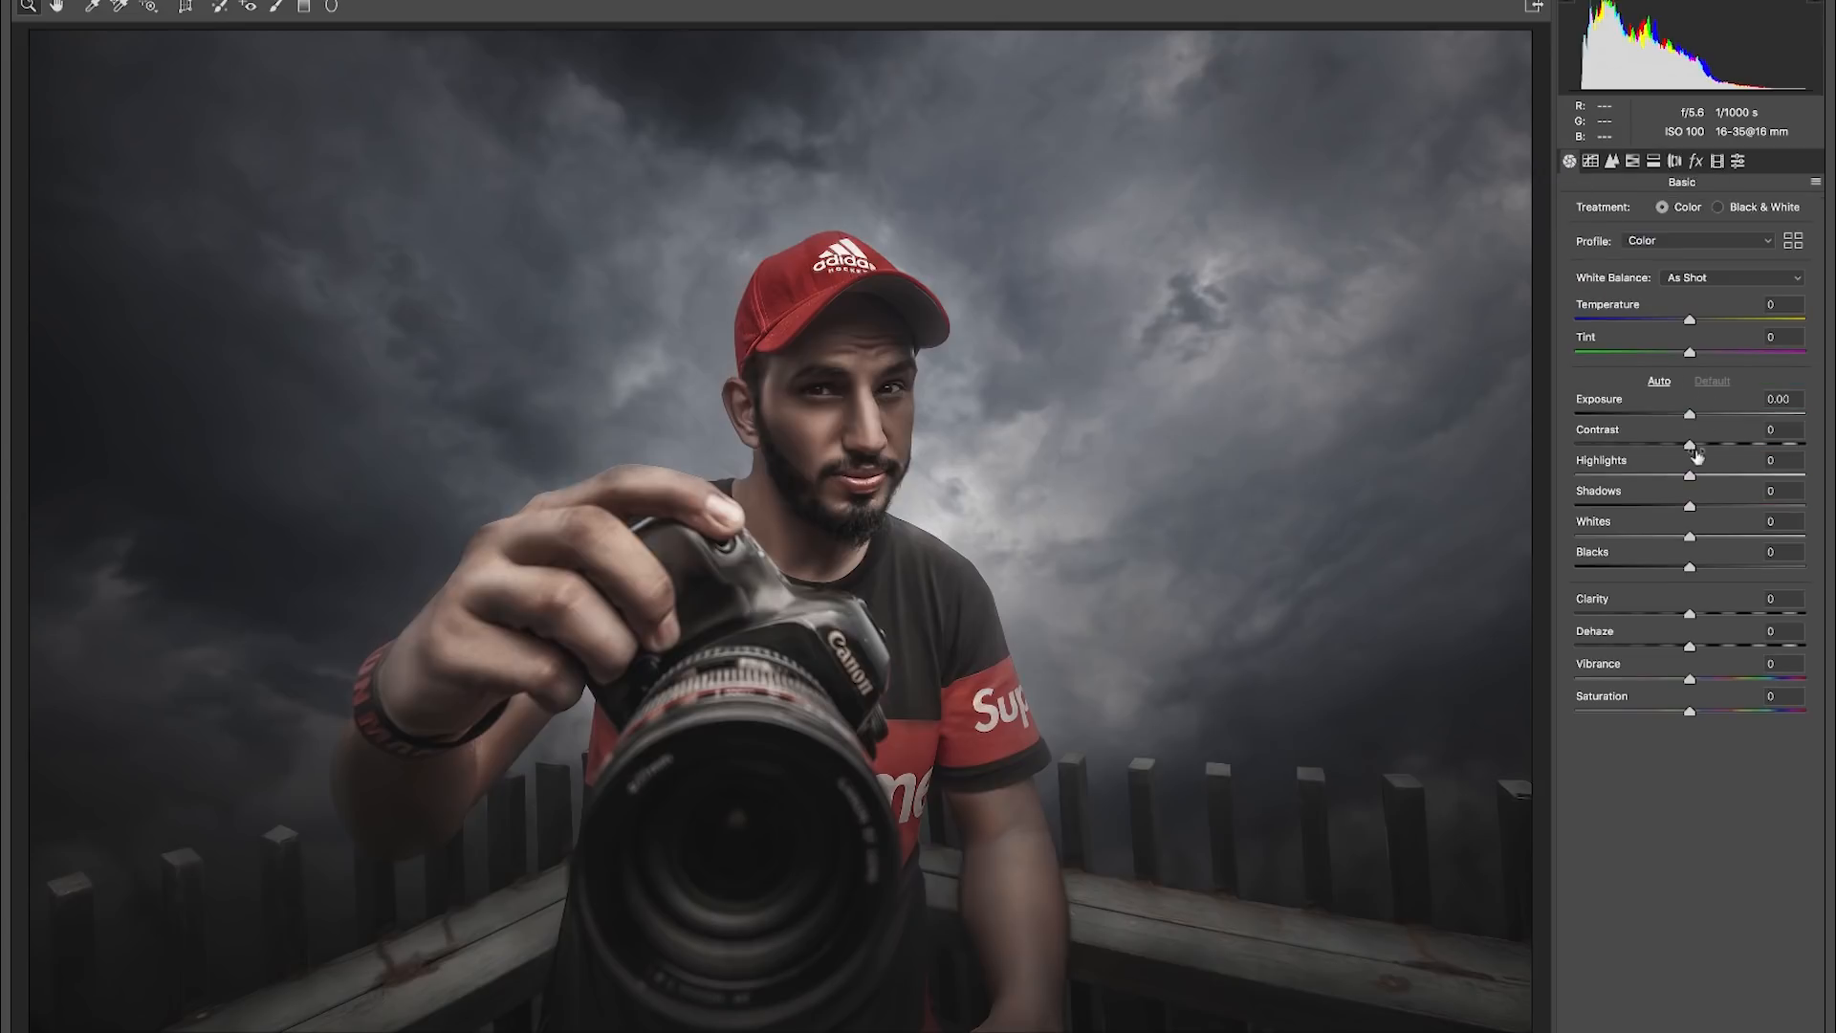
mouse_move(1690, 443)
mouse_down()
mouse_move(1736, 444)
mouse_move(1711, 446)
mouse_up()
drag(1692, 514, 1703, 515)
click(1777, 429)
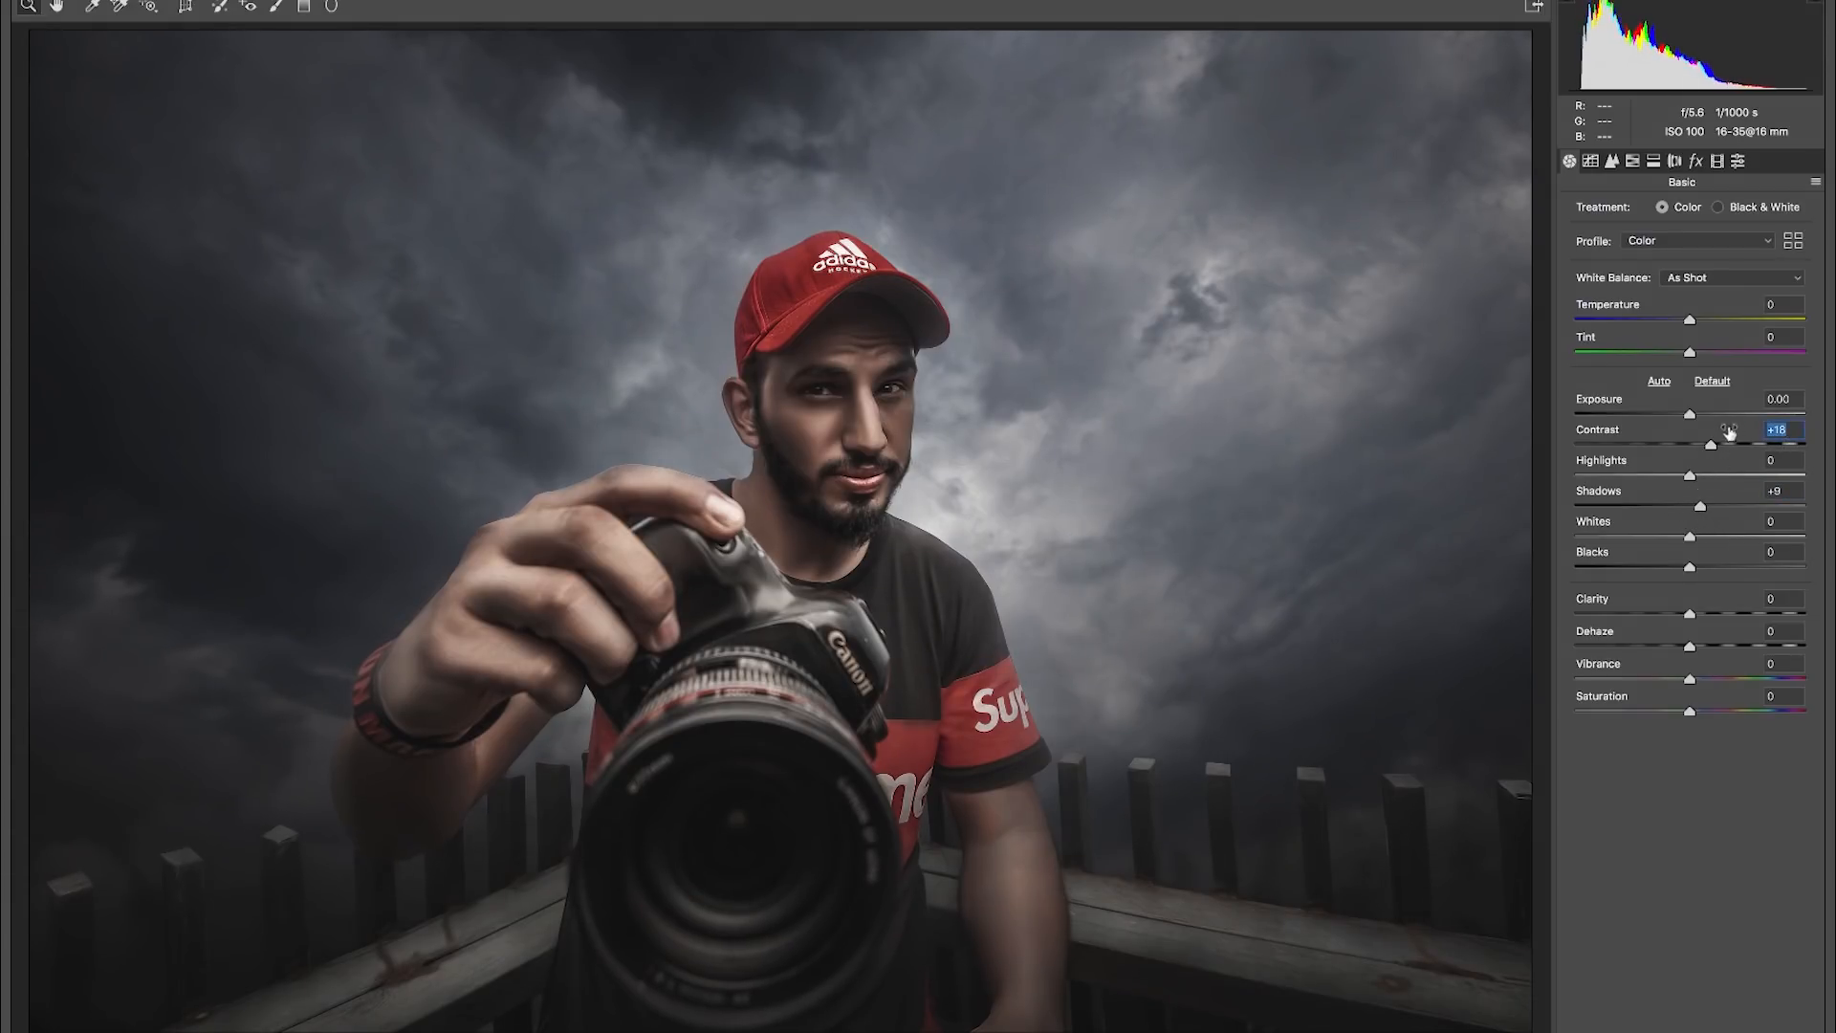
text(0)
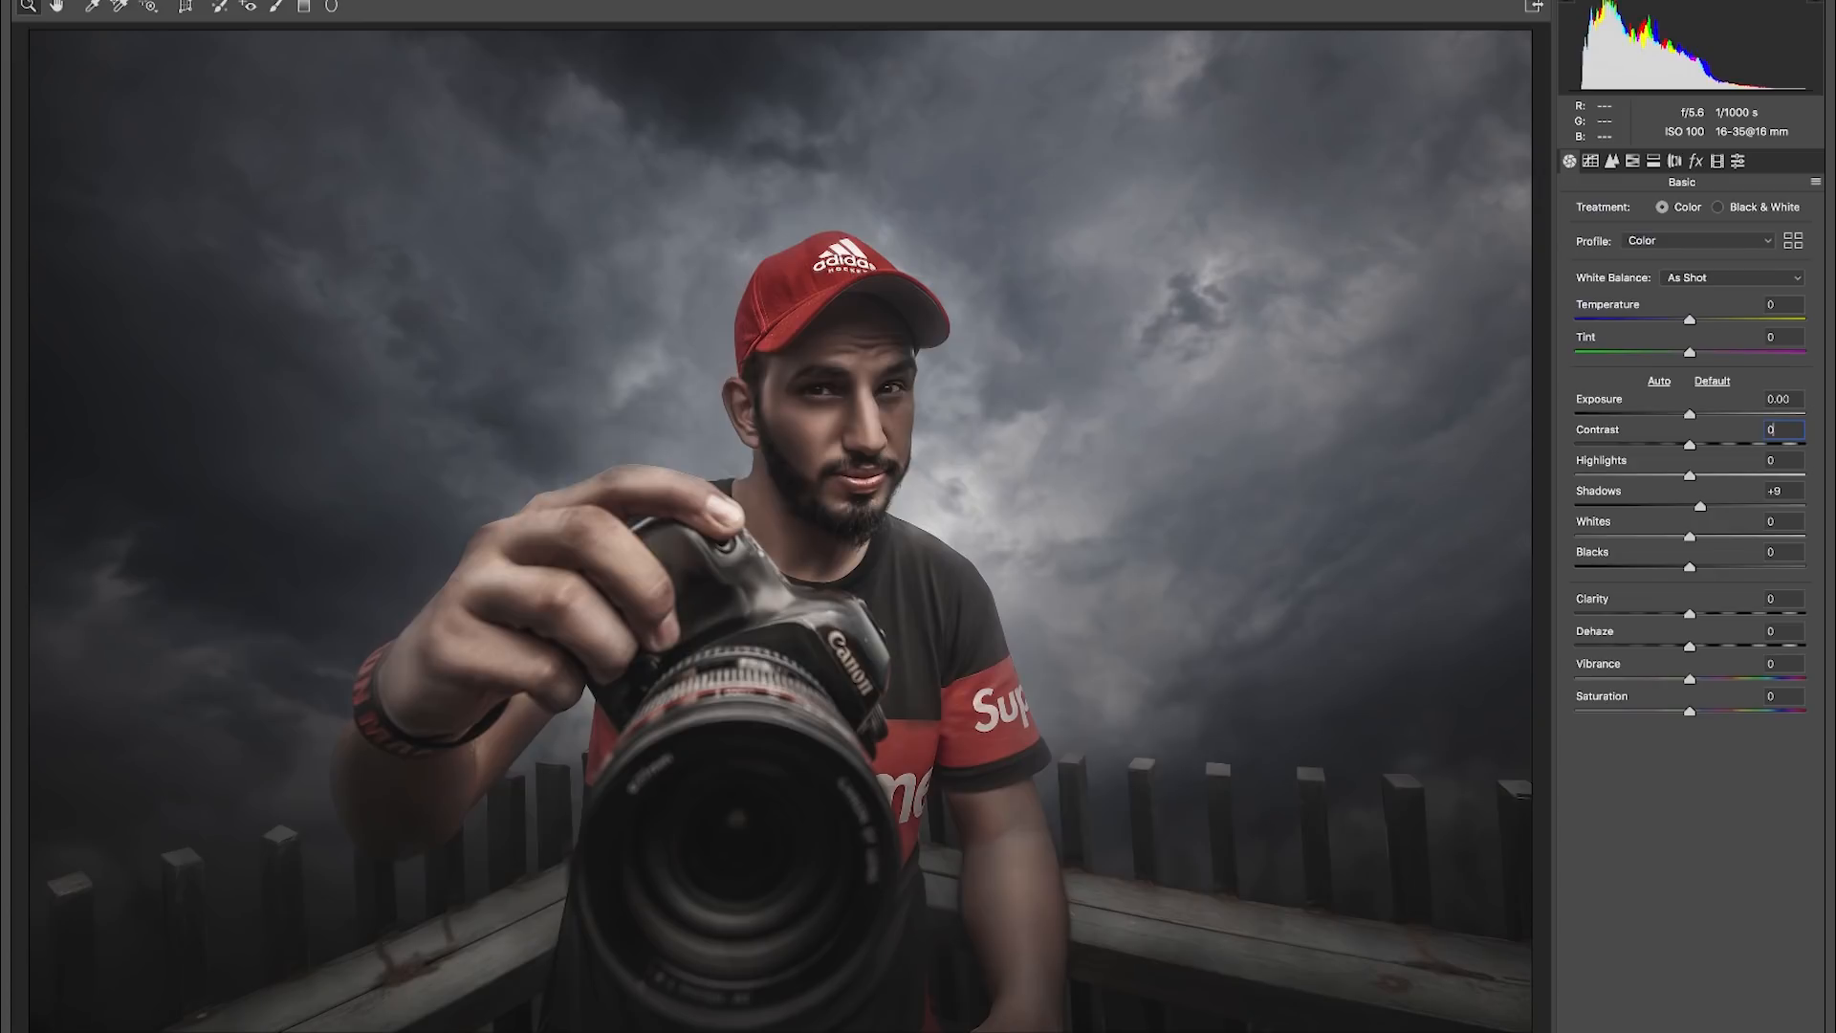
text(0)
- Set the vibrance to +73 and the saturation to -43 in the basic adjustments
drag(1690, 679, 1640, 711)
- Split-tone the highlights with hue 56 and saturation 18, and the shadows with hue 186 and saturation 5
click(1654, 162)
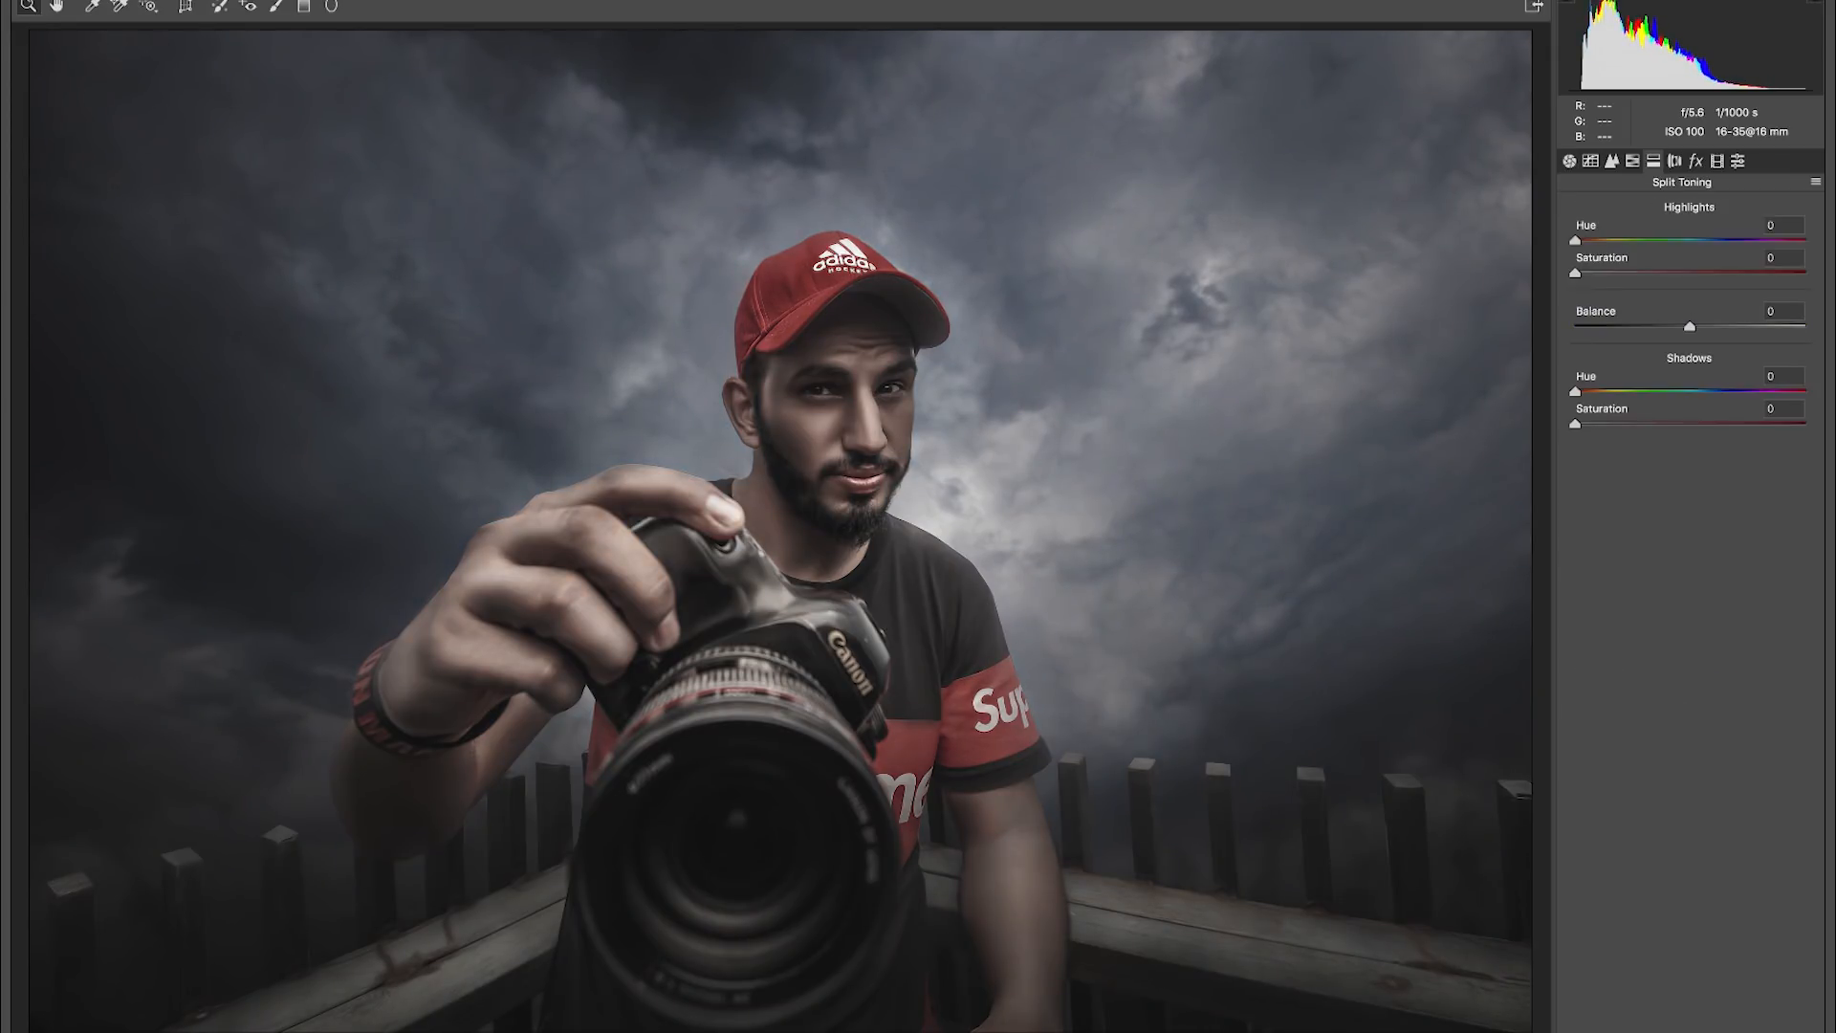
drag(1579, 240, 1609, 240)
drag(1620, 273, 1617, 274)
drag(1575, 424, 1620, 392)
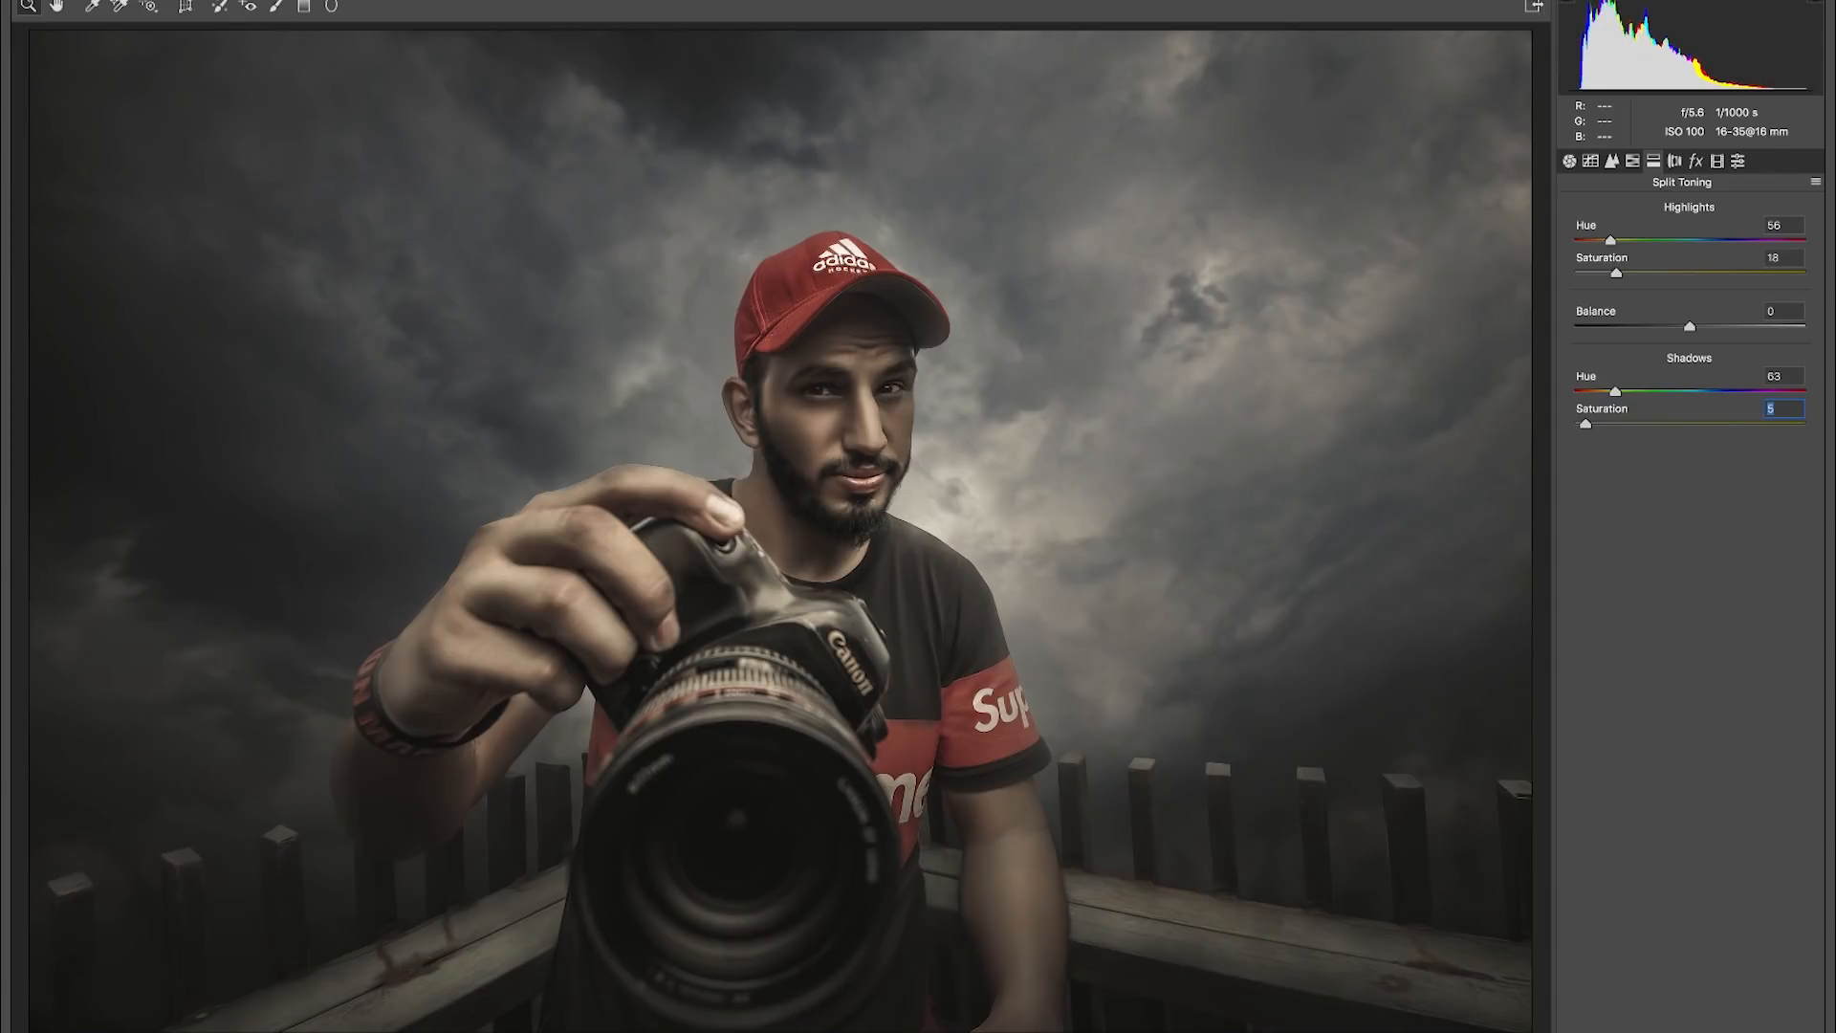
drag(1665, 391, 1694, 391)
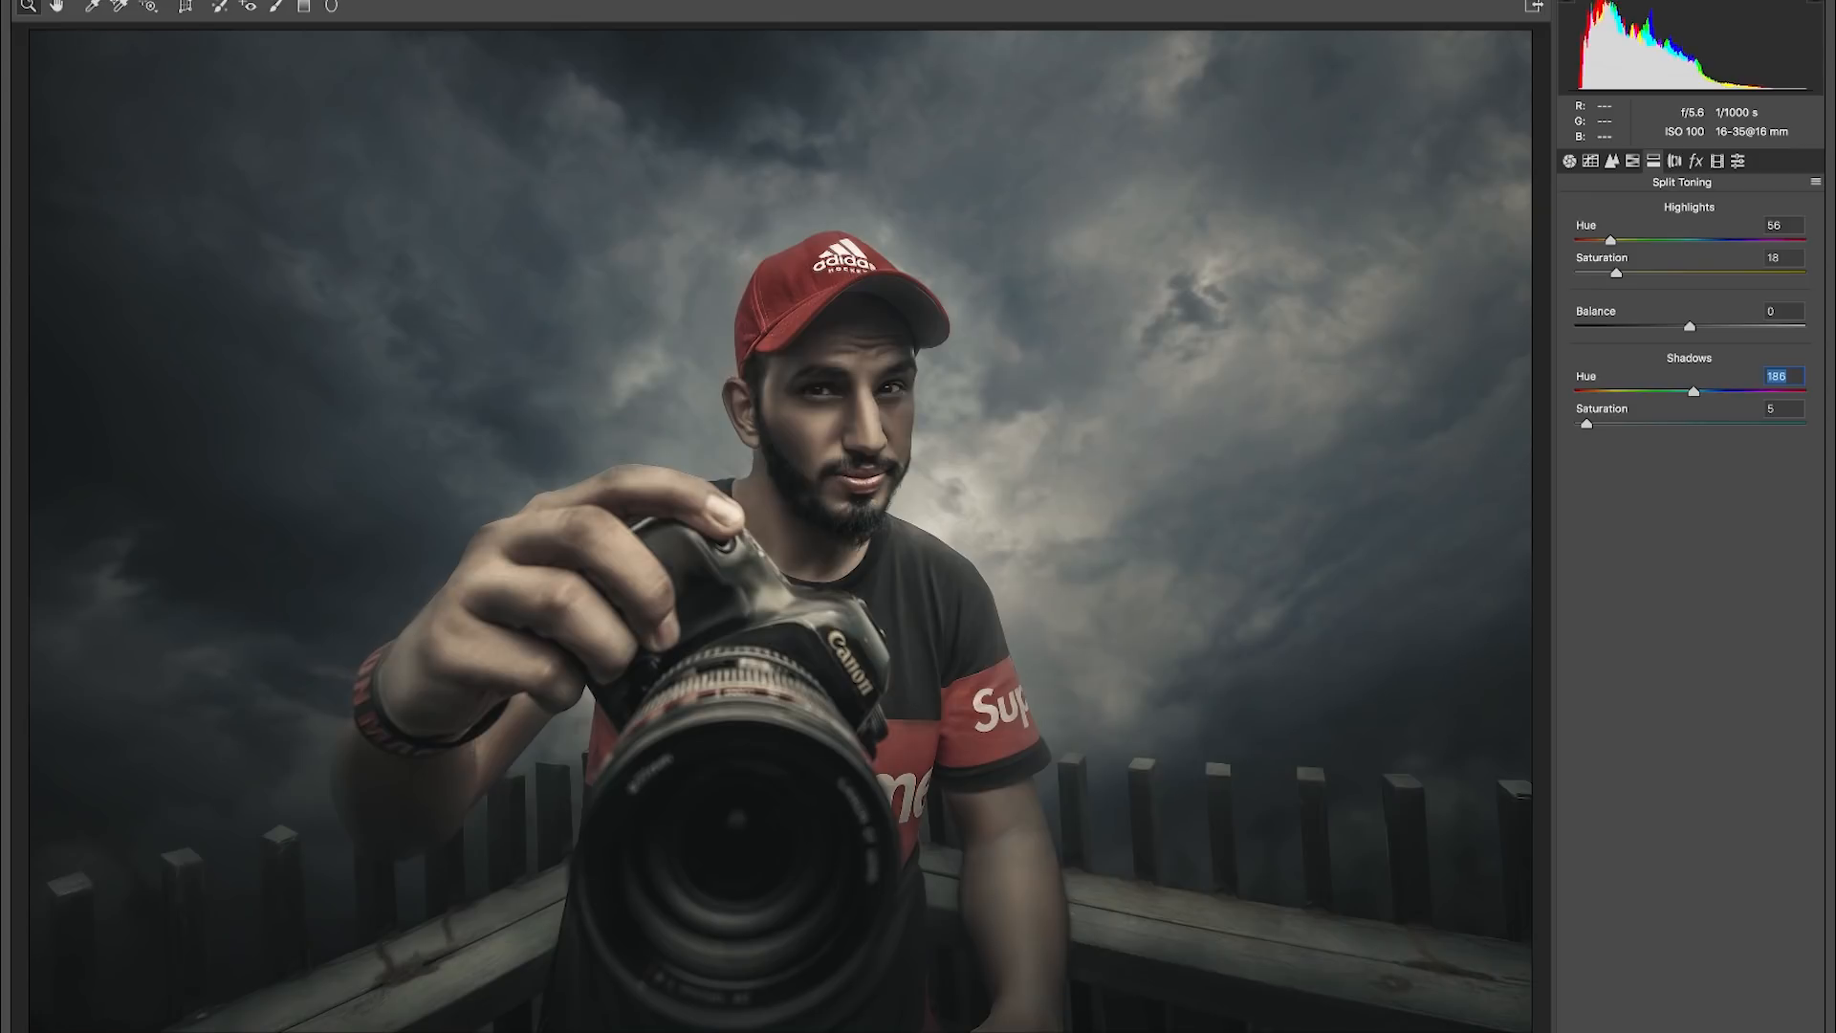
- Set the oranges saturation to +78 and change the split-toning shadows to hue 213 and saturation 6
click(1632, 161)
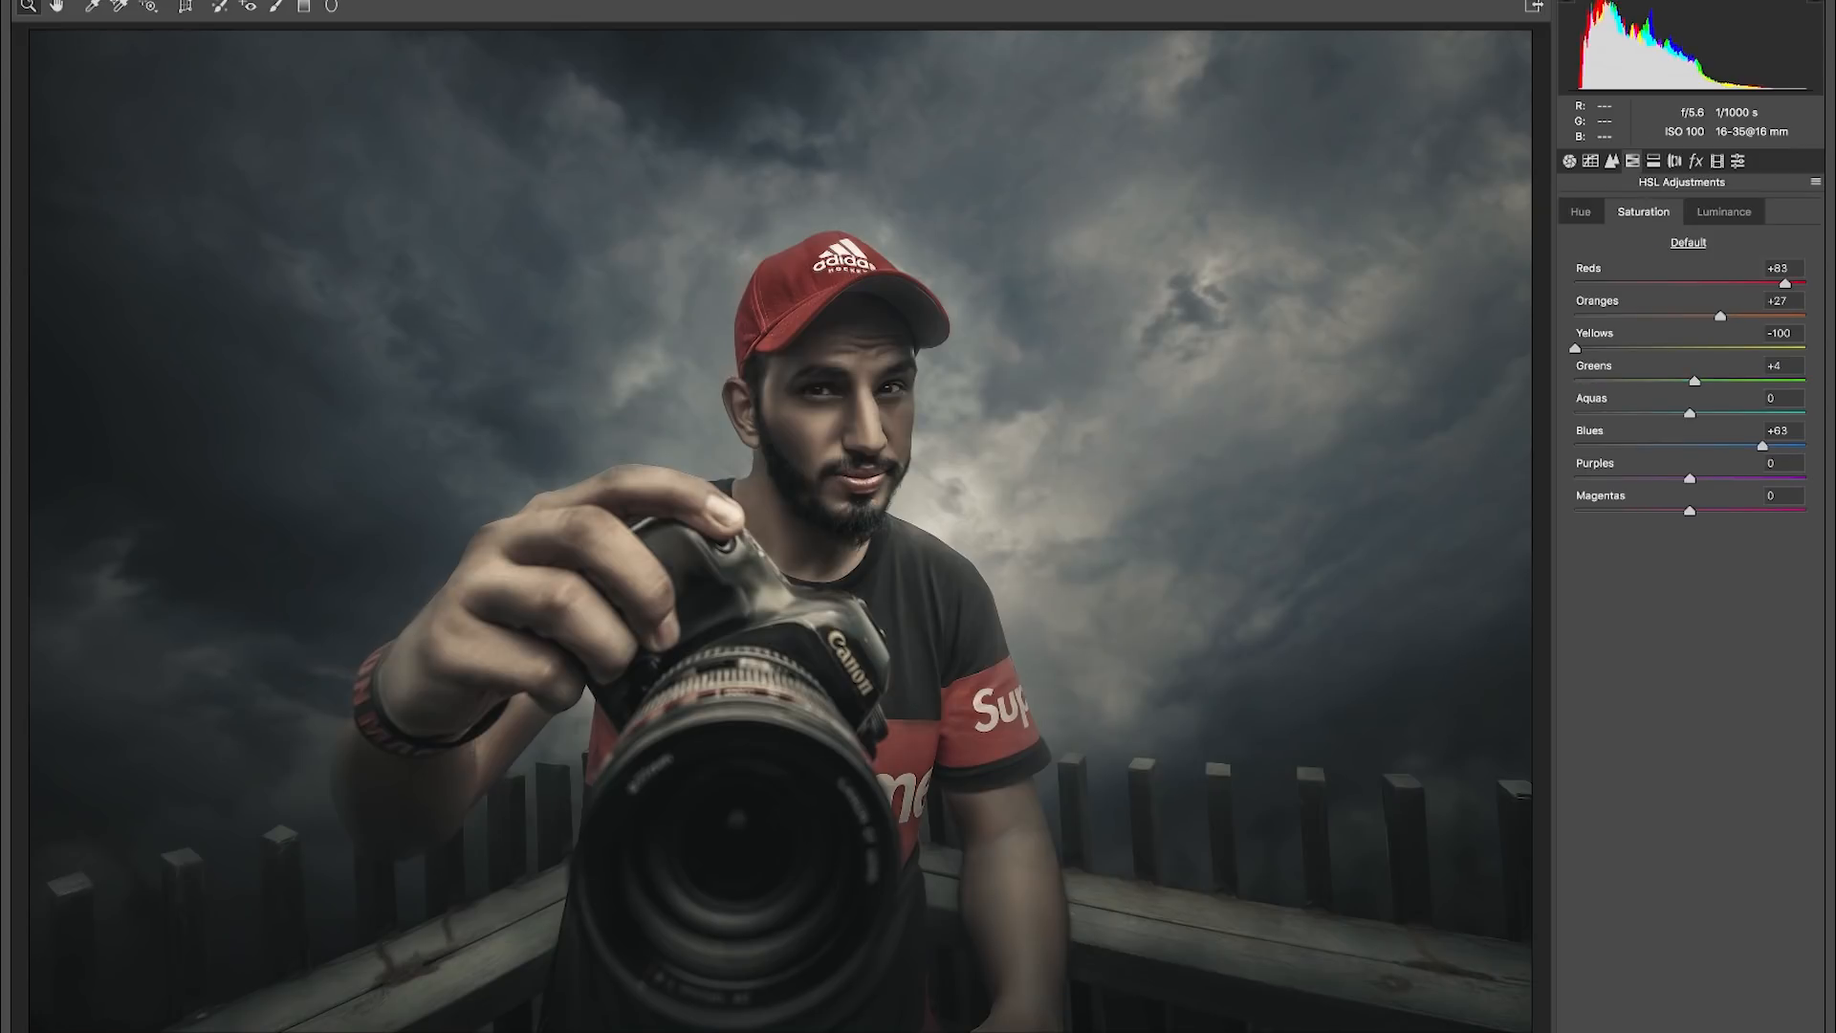
drag(1721, 315, 1774, 315)
click(1654, 162)
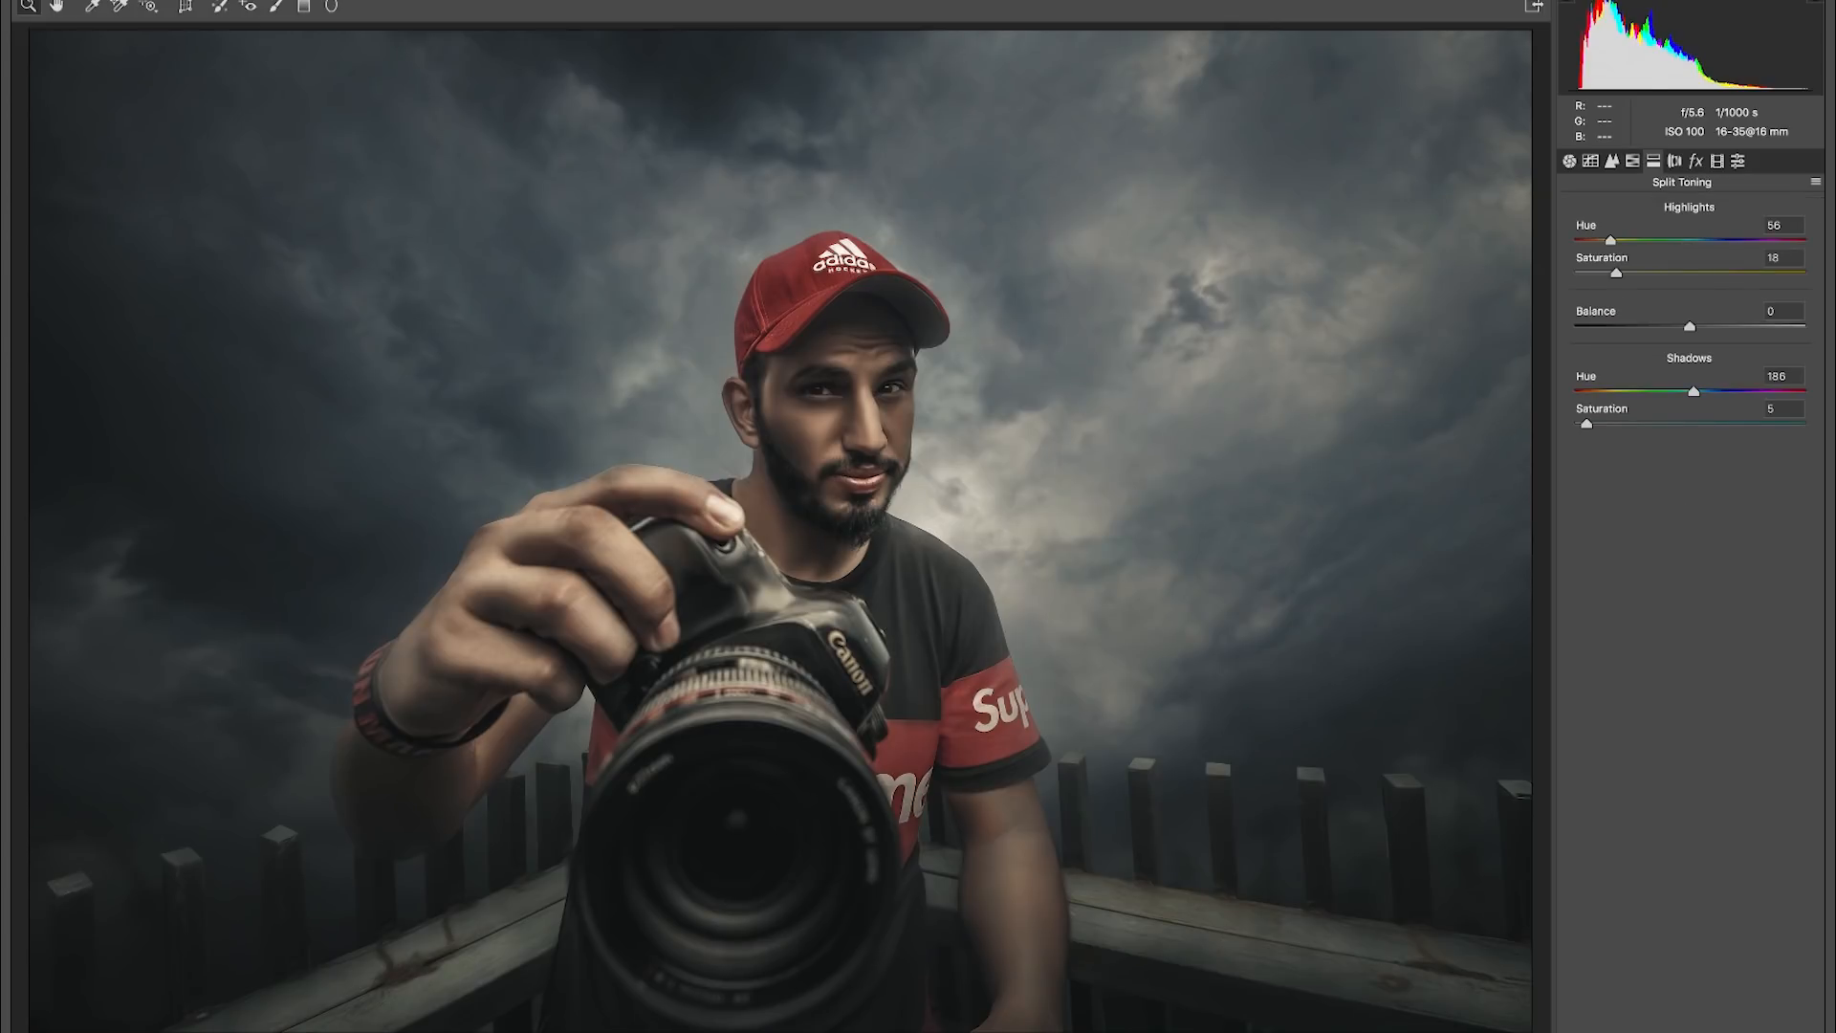
drag(1587, 424, 1576, 423)
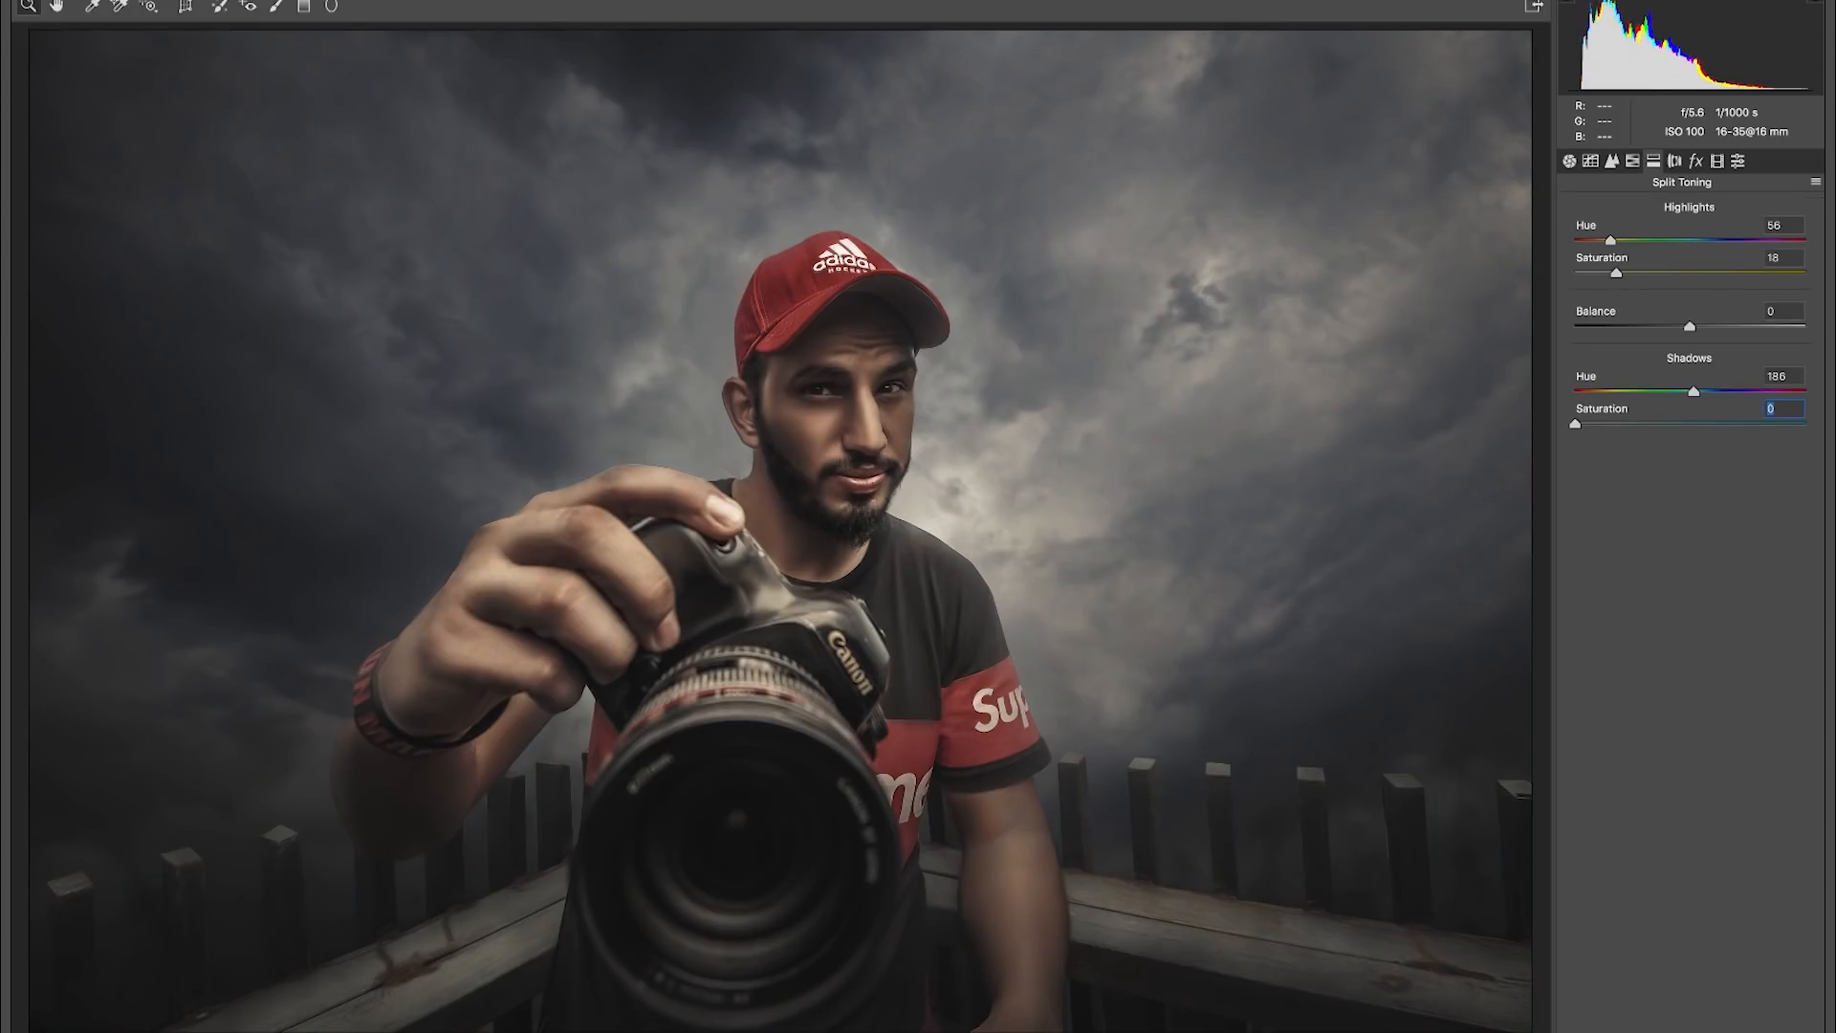
drag(1696, 391, 1711, 391)
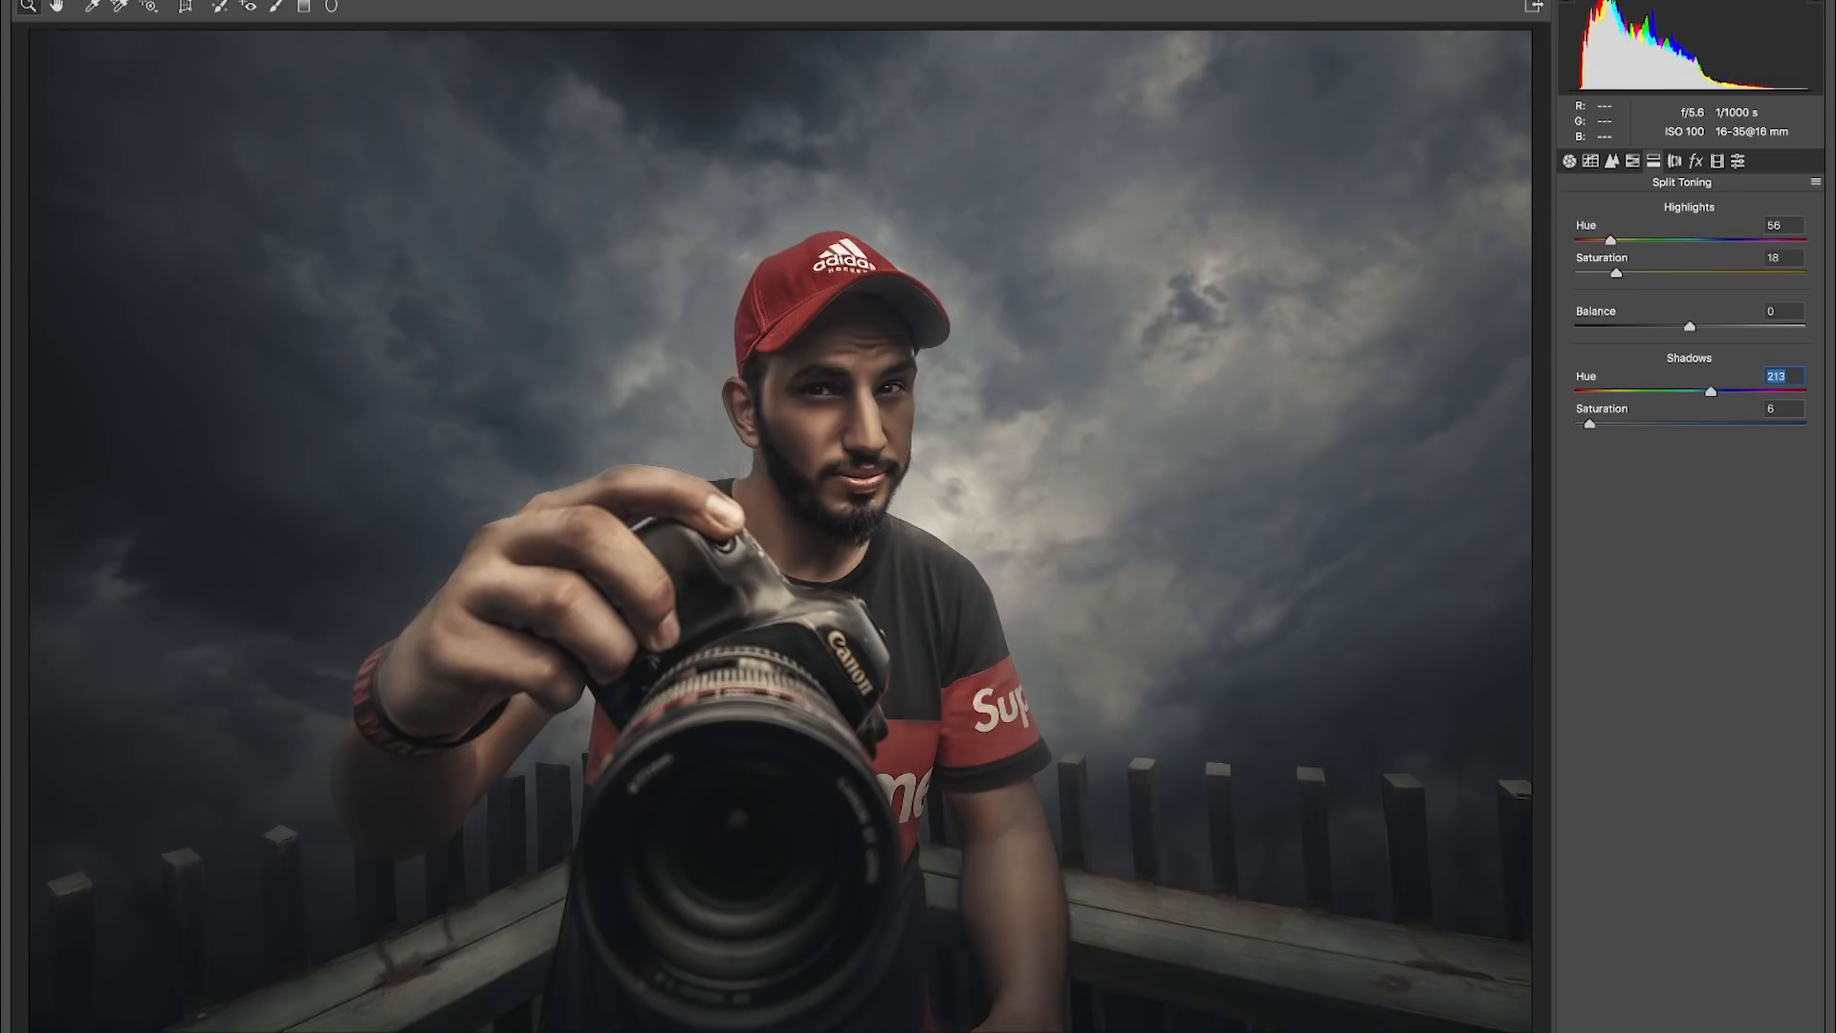
key(Tab)
- Increase the sharpening amount in the detail settings
click(1590, 162)
click(1612, 162)
mouse_move(1575, 242)
mouse_down()
mouse_move(1660, 242)
mouse_move(1575, 242)
mouse_move(1612, 242)
mouse_up()
- Lower the HSL saturation of the oranges and darken the post-crop vignette slightly
click(1632, 161)
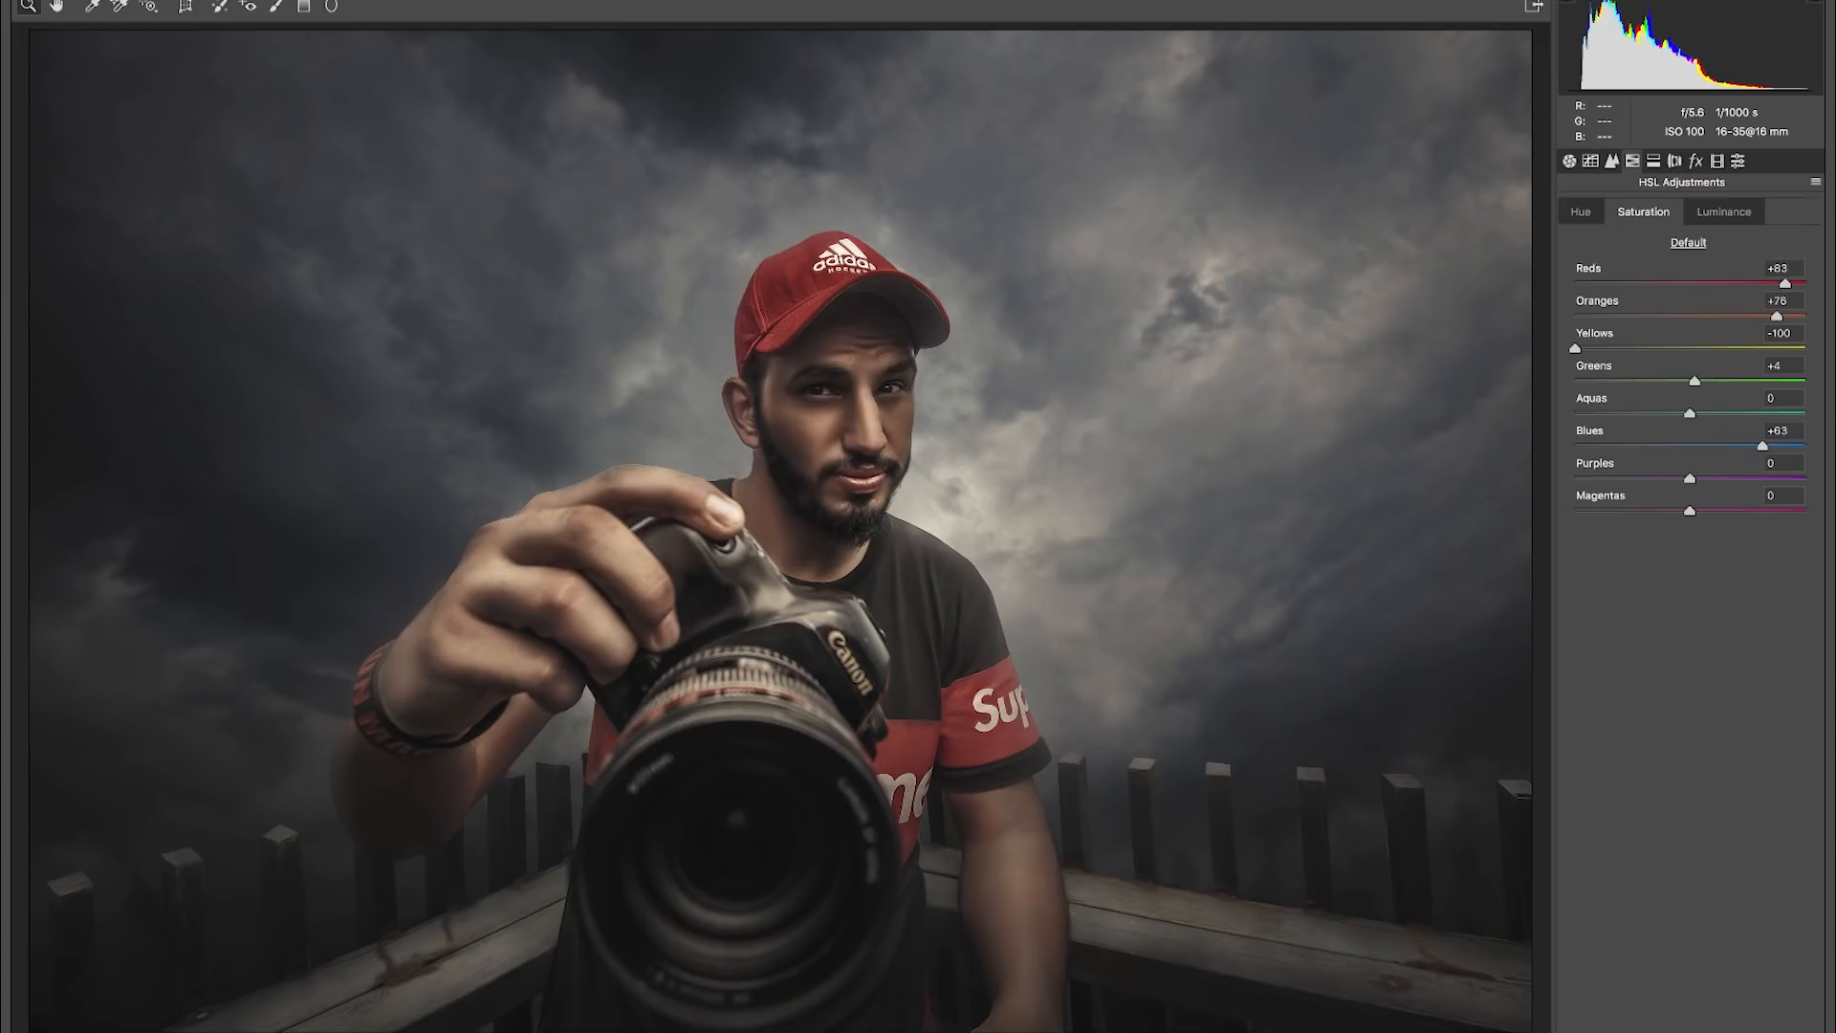
drag(1776, 315, 1718, 315)
click(1569, 162)
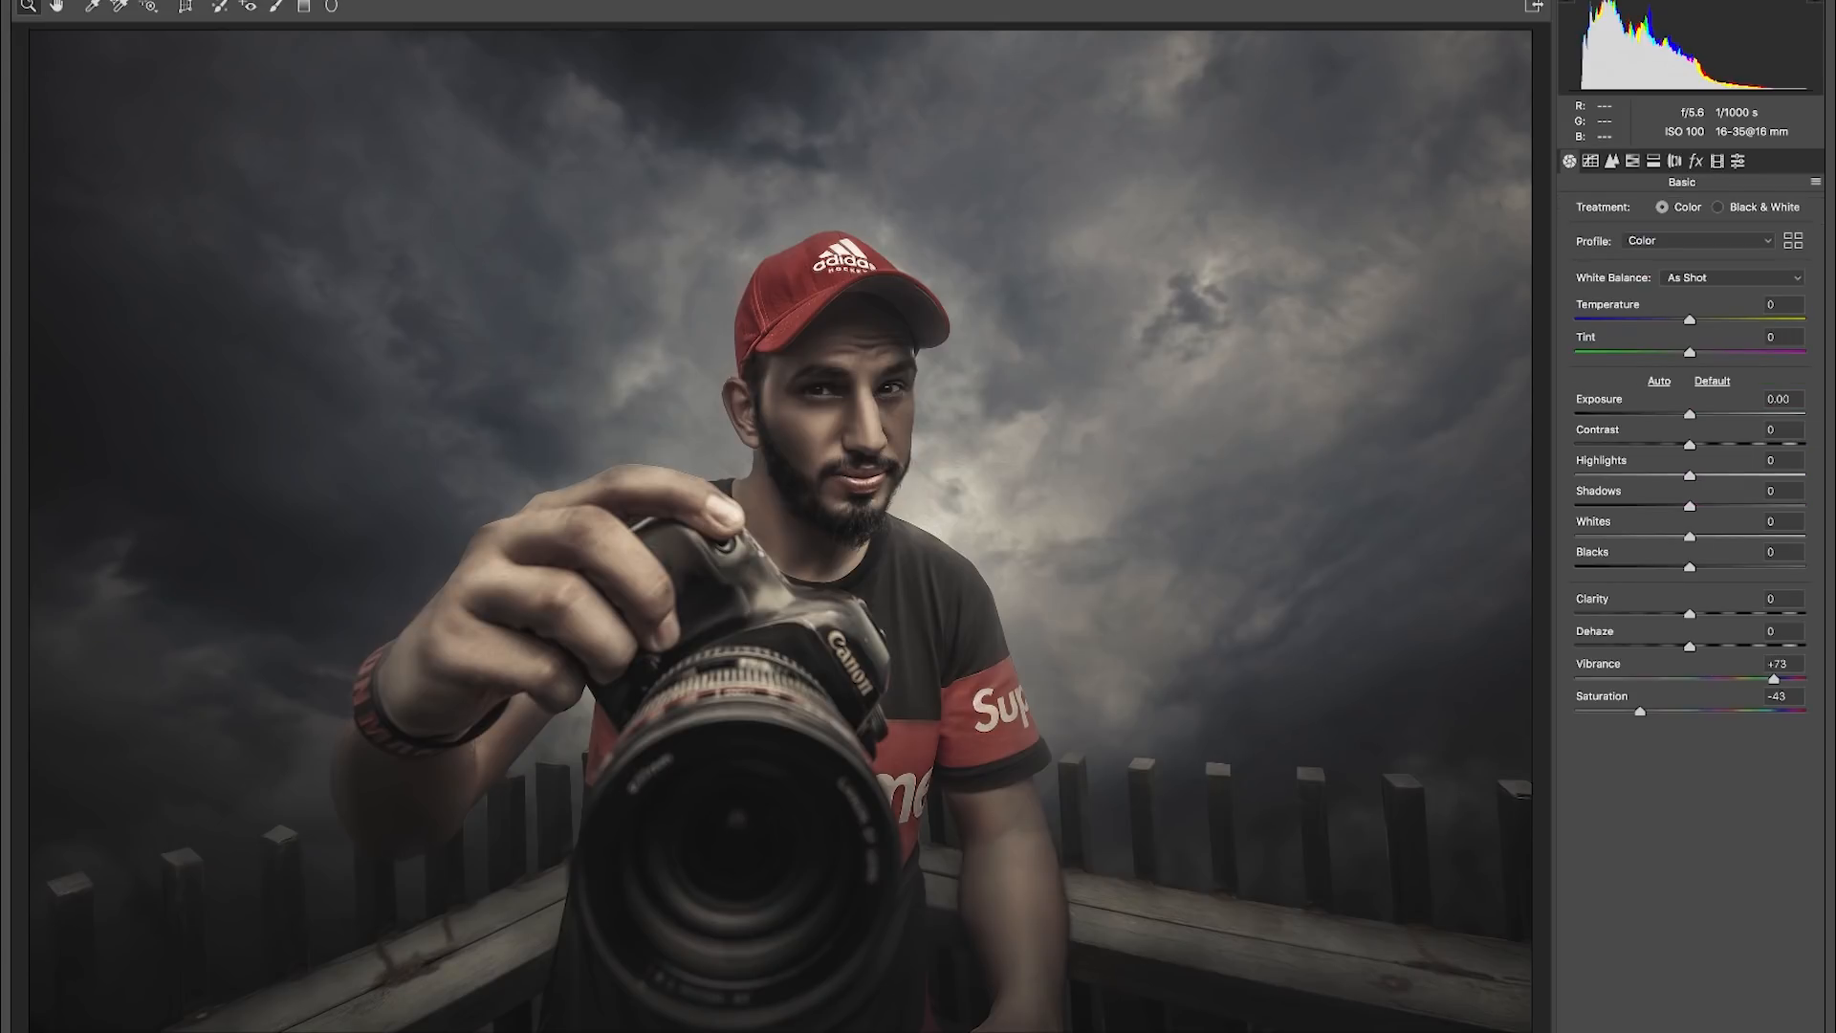
click(1696, 162)
drag(1665, 415, 1655, 415)
- Lower the curve's shadow point slightly, add a highlight point at input 176 and output 168, and apply the Camera Raw Filter
click(1591, 162)
drag(1632, 484, 1629, 486)
drag(1733, 385, 1737, 385)
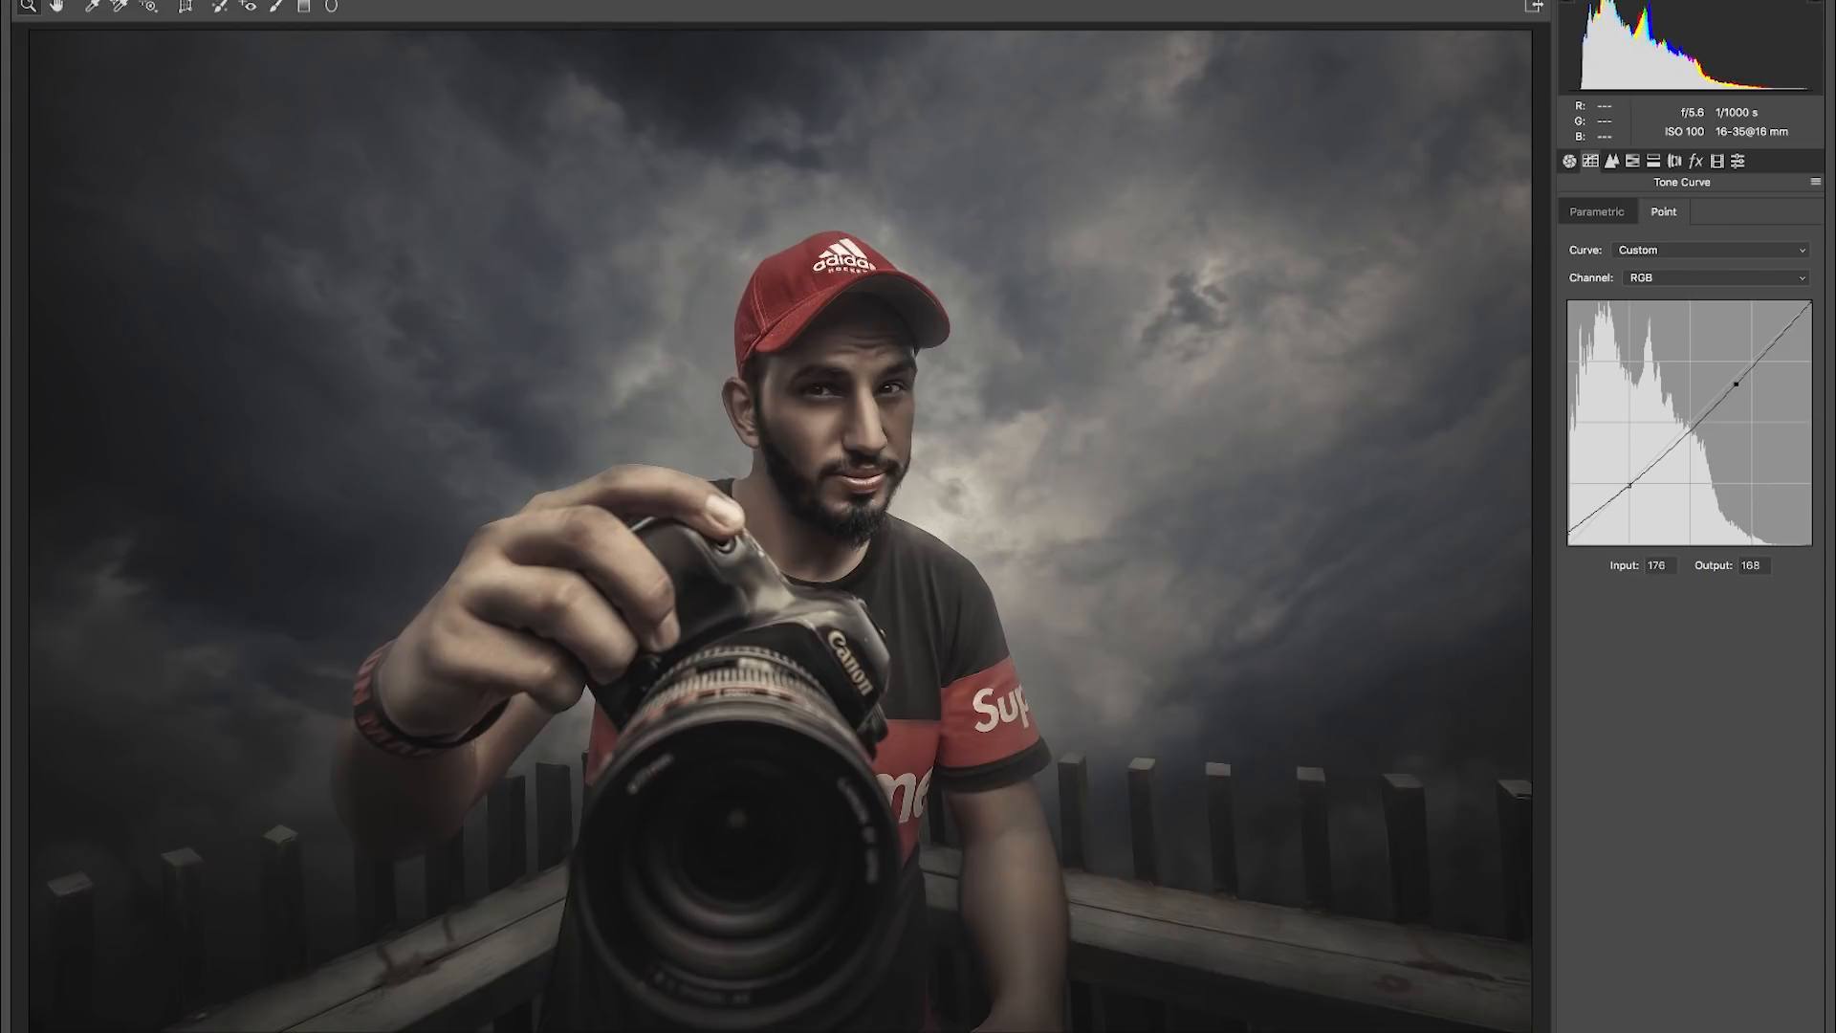
key(Return)
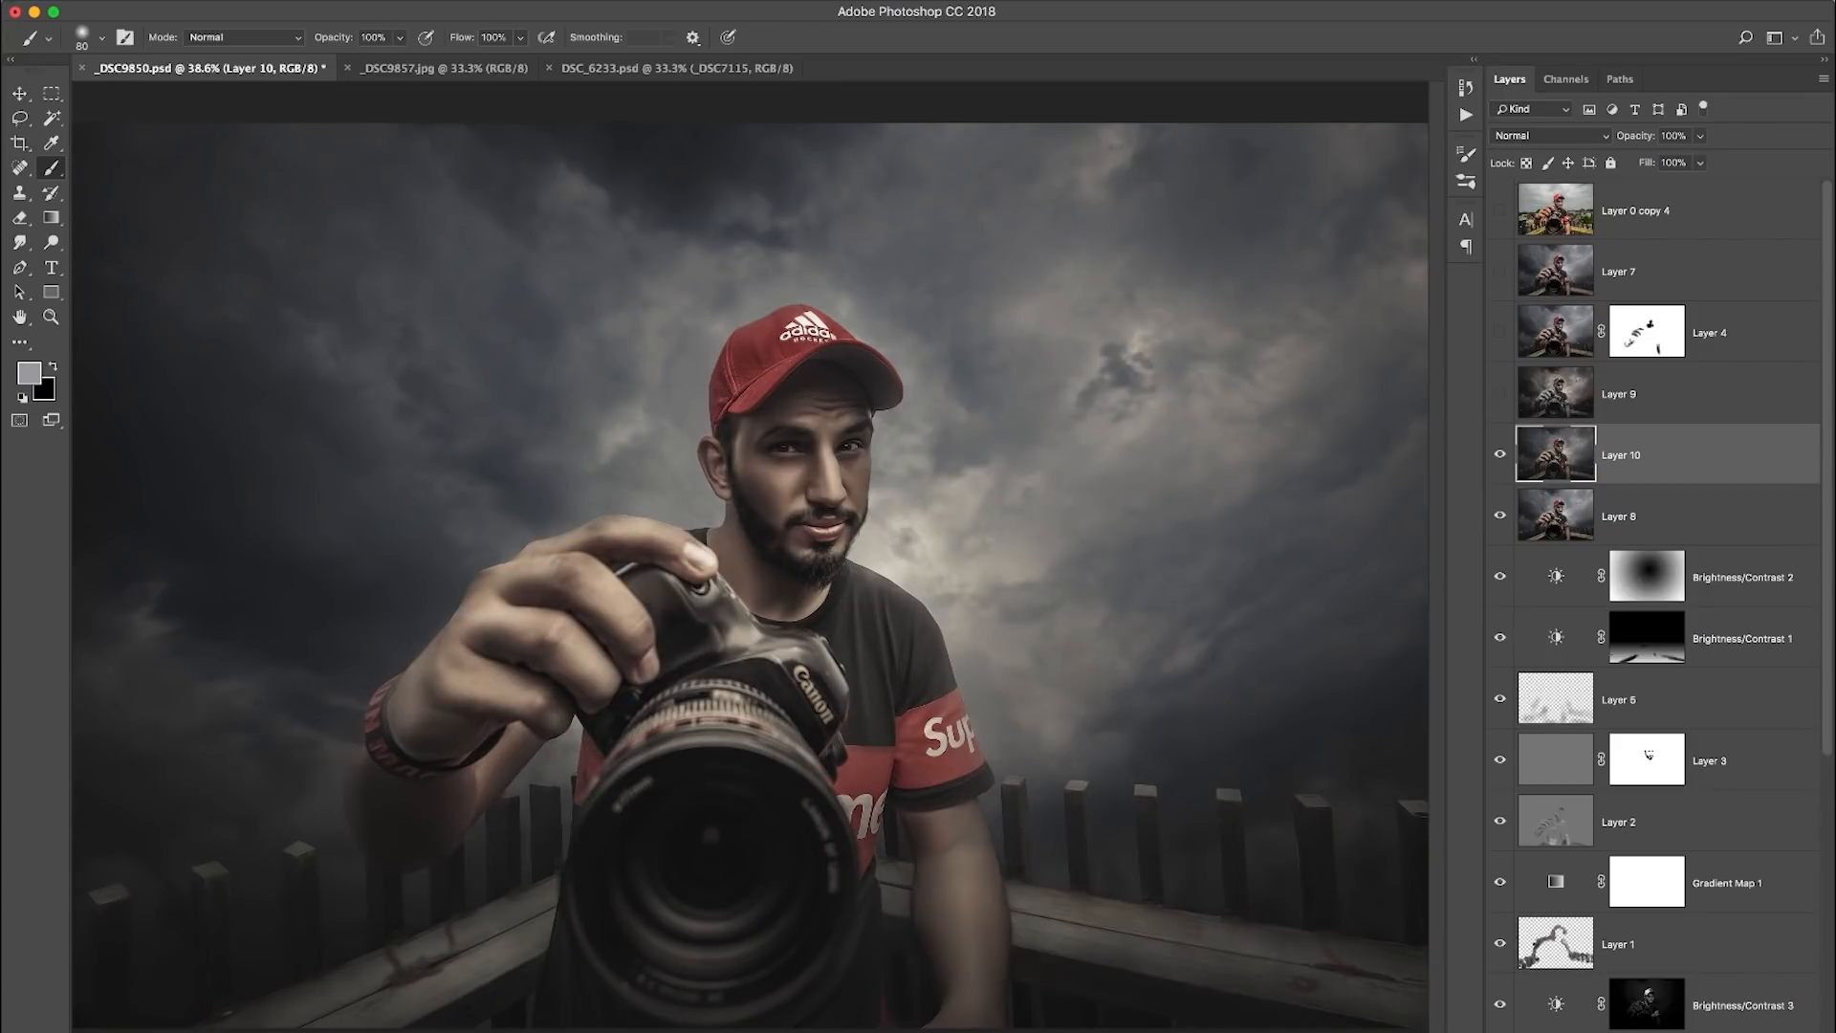
- Compare the graded composite with the original photo by toggling the visibility of Layer 0 copy 4
click(1499, 209)
click(1499, 209)
click(1499, 210)
click(1500, 209)
click(1499, 210)
click(1500, 210)
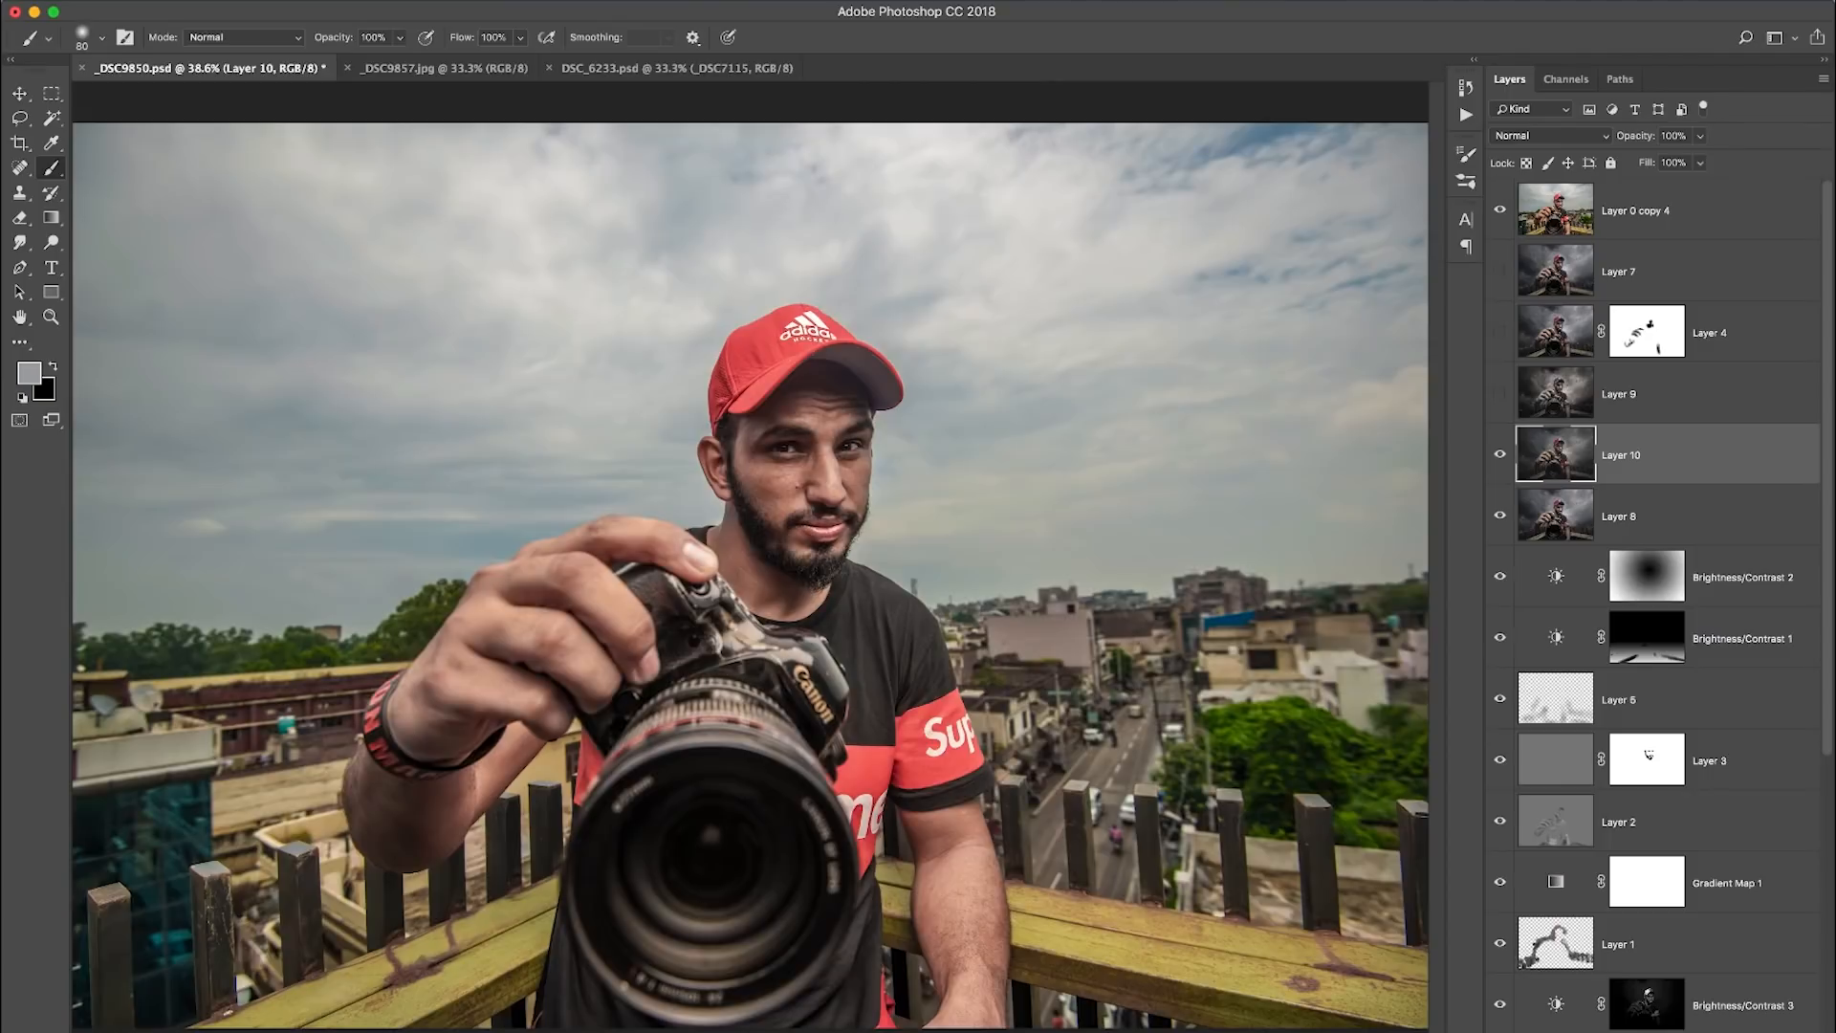
click(1499, 210)
click(1500, 210)
click(1499, 210)
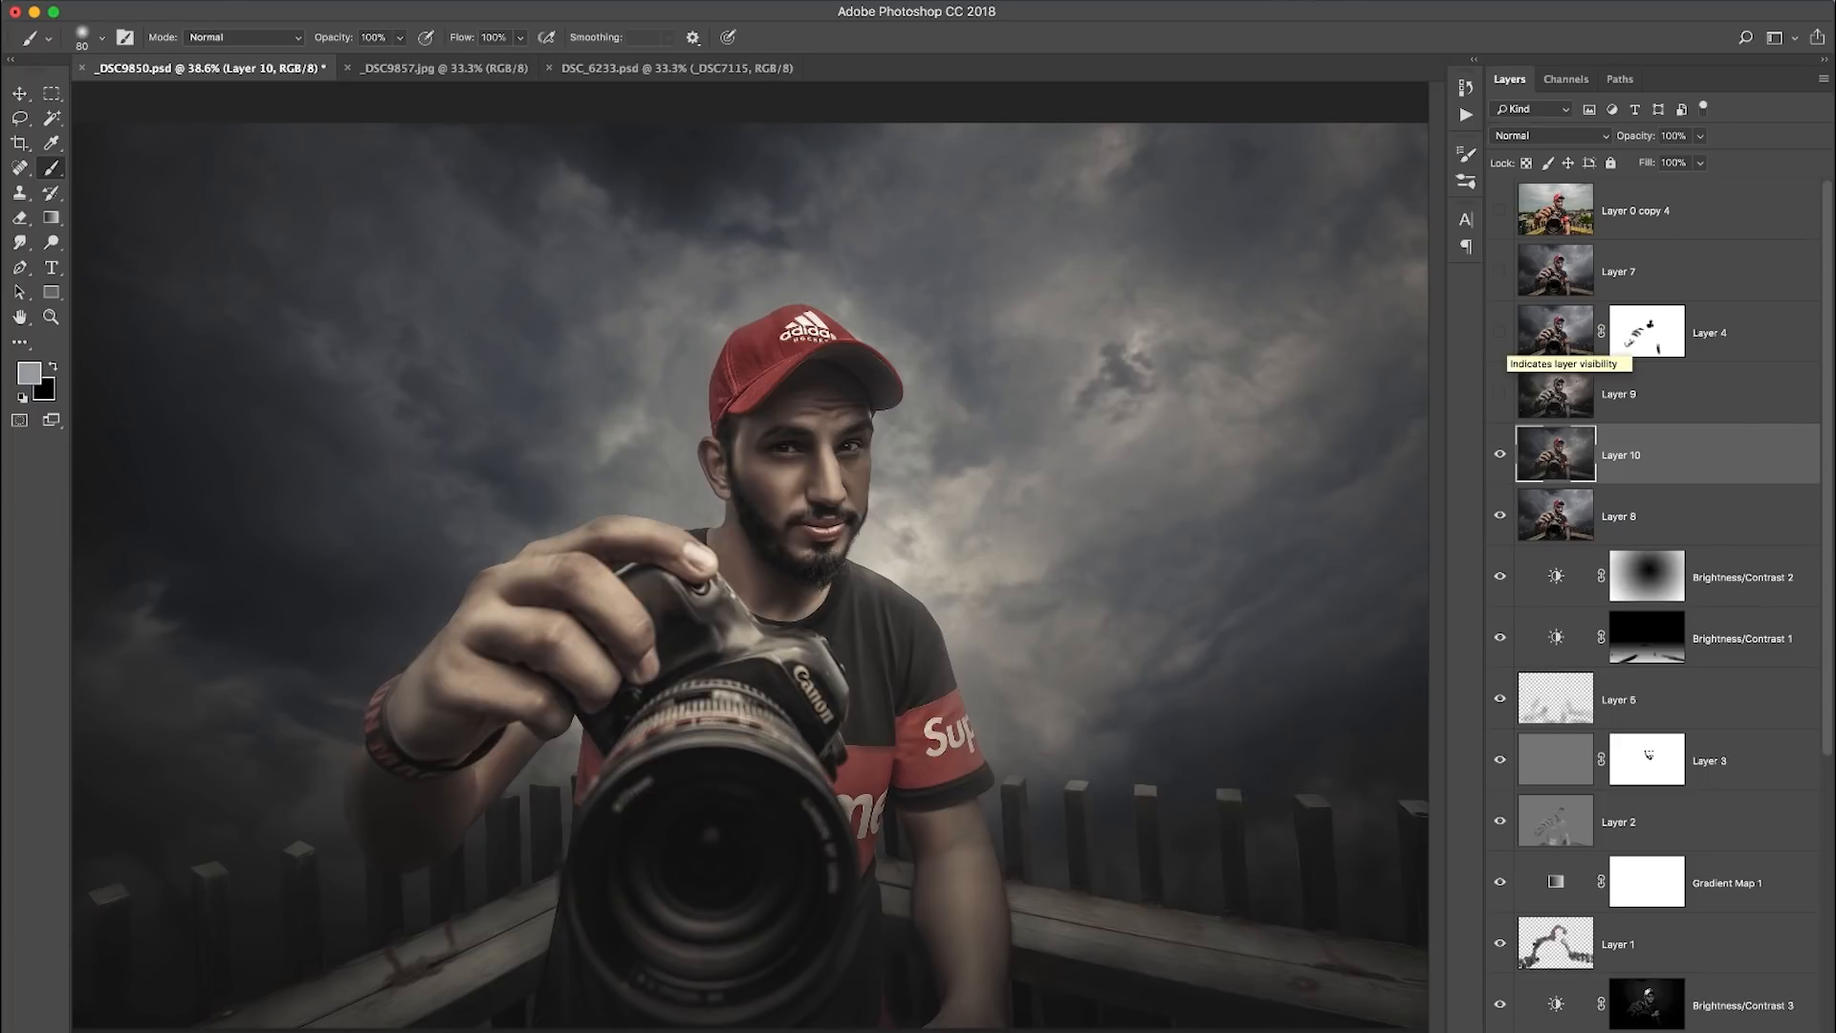
- Compare the image before and after the Camera Raw grading by toggling the visibility of Layer 10
click(1499, 454)
click(1500, 455)
click(1499, 454)
click(1500, 454)
click(1500, 454)
click(1500, 454)
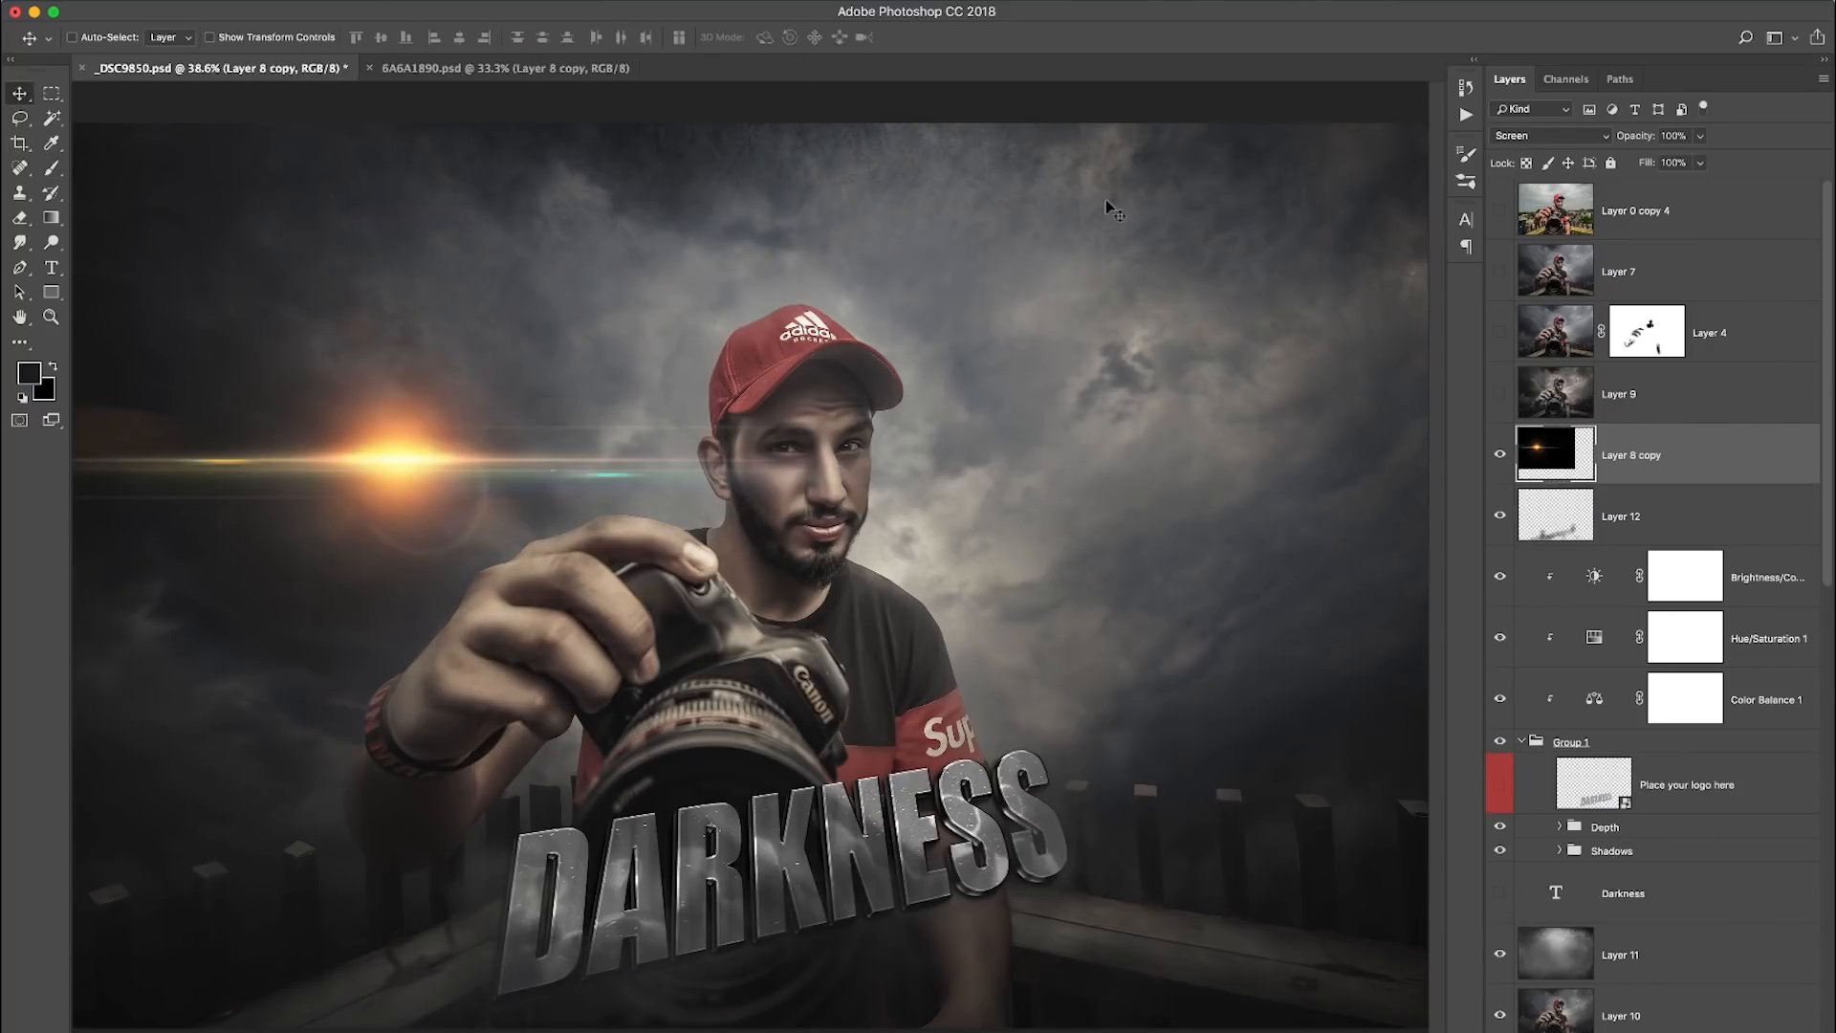
- Move the lens flare onto the middle of the DARKNESS text and rotate it to follow the text's slant
drag(404, 454, 903, 904)
key(super+t)
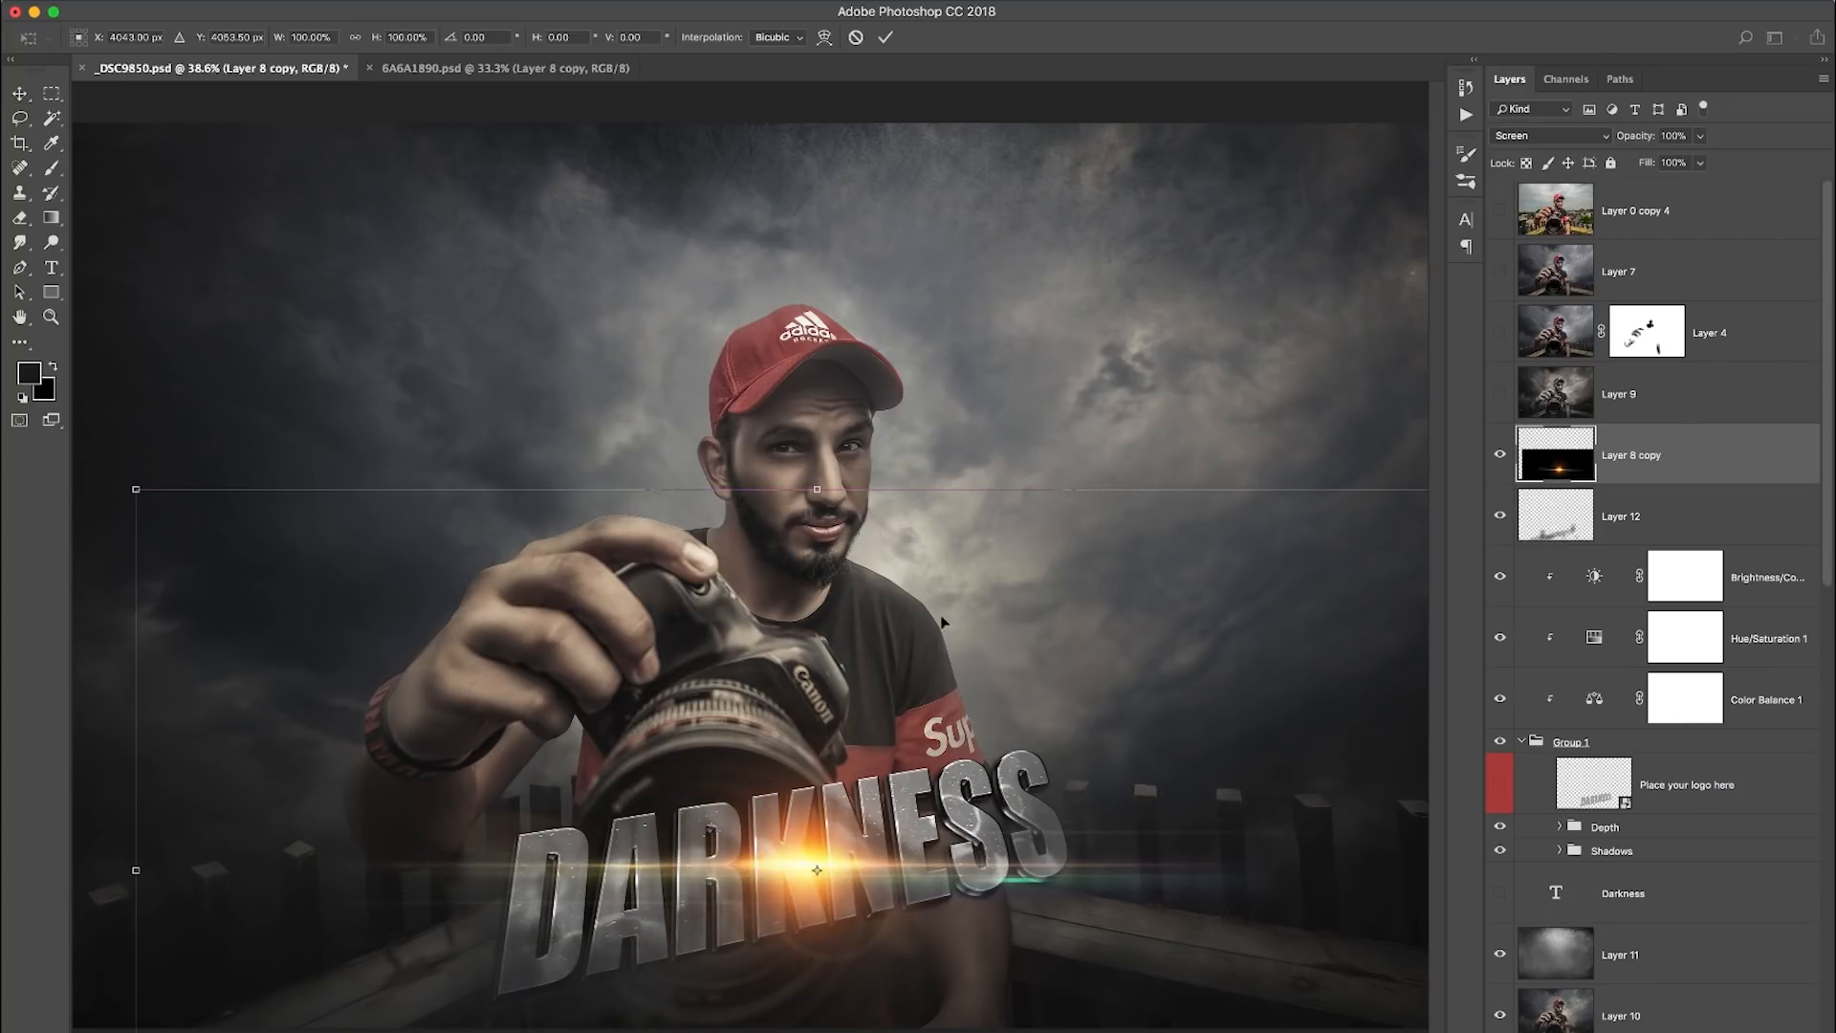
drag(195, 382, 108, 517)
mouse_move(985, 686)
mouse_down()
mouse_move(989, 737)
mouse_move(982, 712)
mouse_up()
click(885, 38)
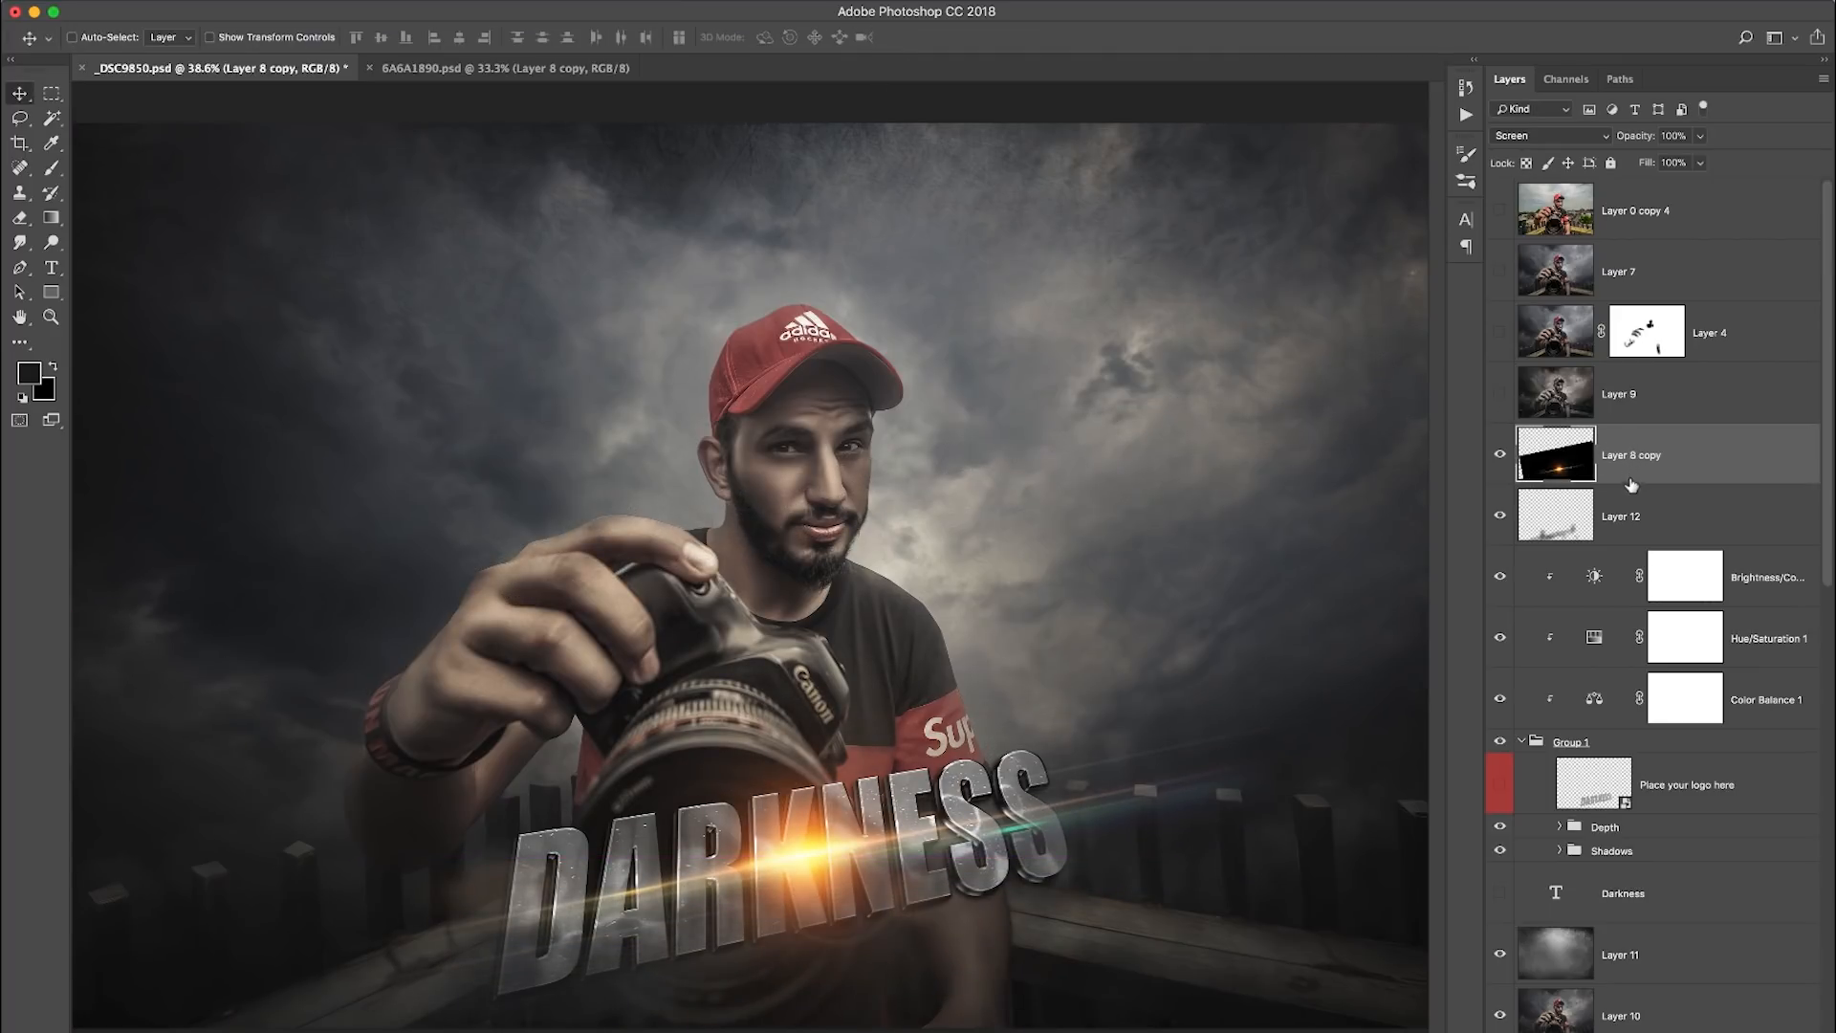
- Duplicate the flare layer, hide the original flare, and place the duplicate beneath the text group, above the Darkness text layer
key(super+j)
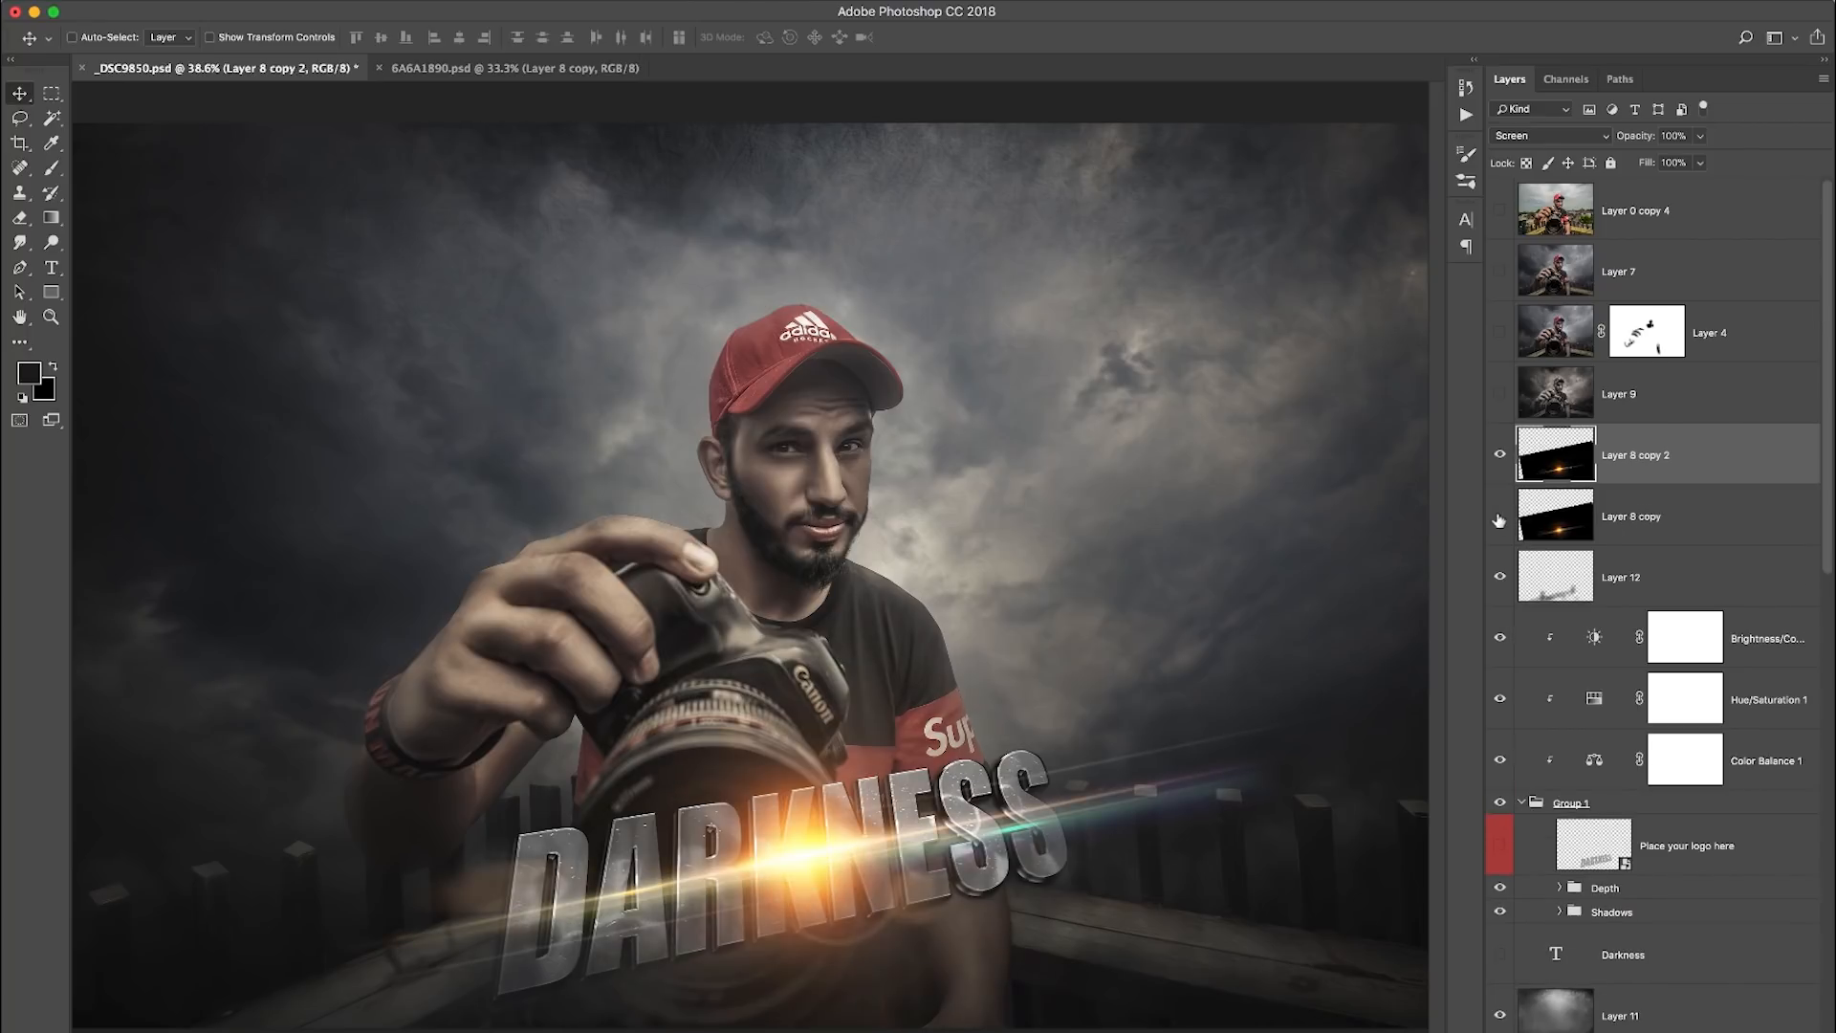
click(1499, 521)
drag(1662, 478, 1617, 952)
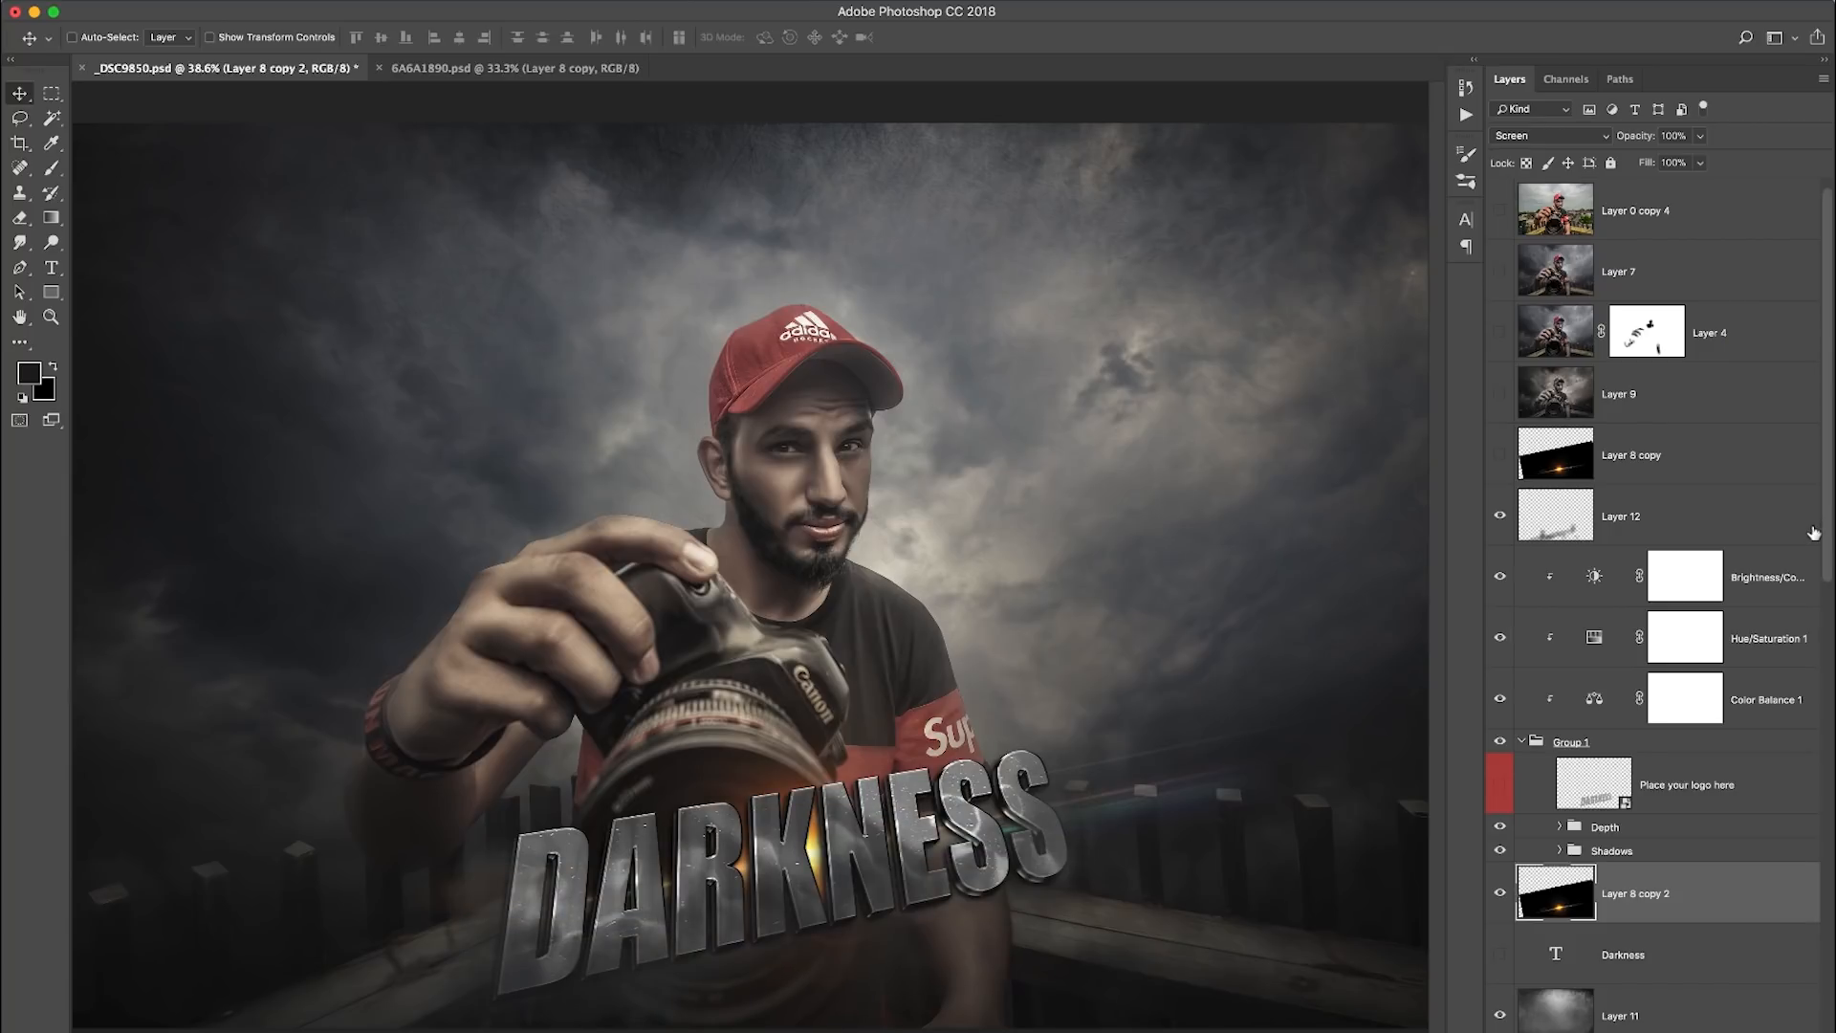
- Show the original flare layer, Layer 8 copy, again and lower its fill
click(1500, 456)
click(1553, 464)
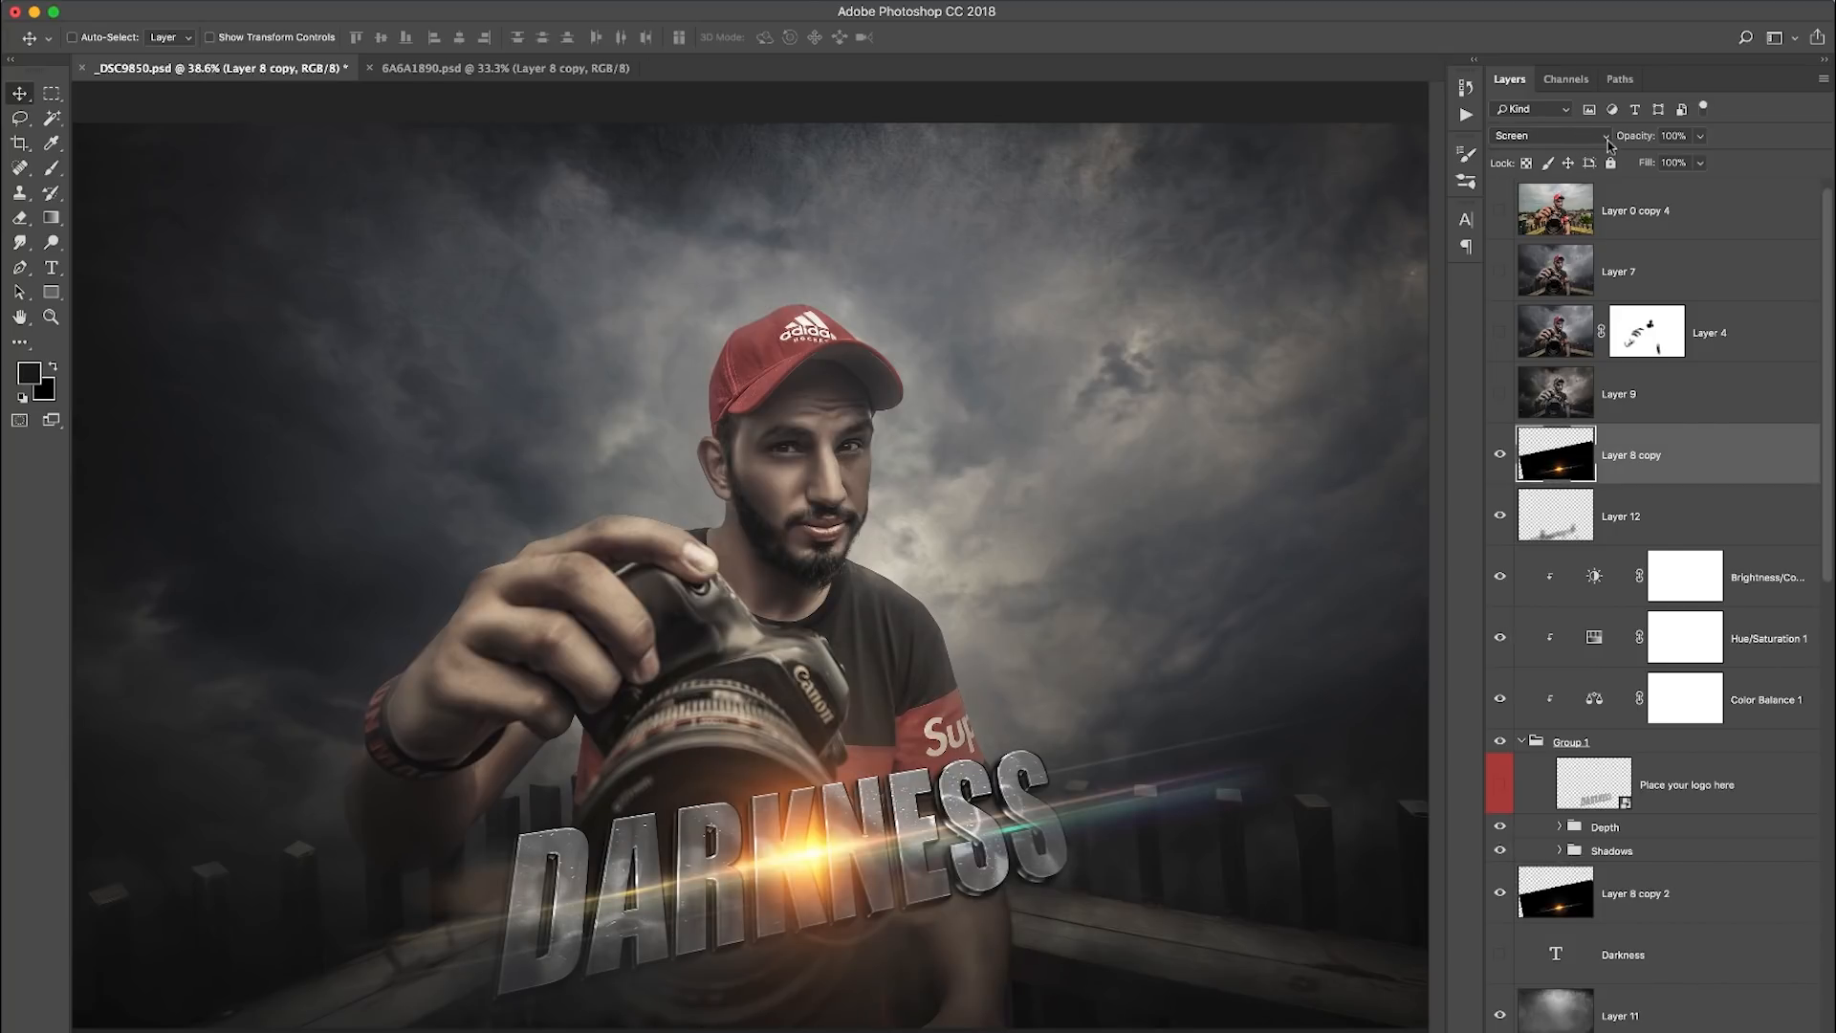
drag(1647, 163, 1614, 167)
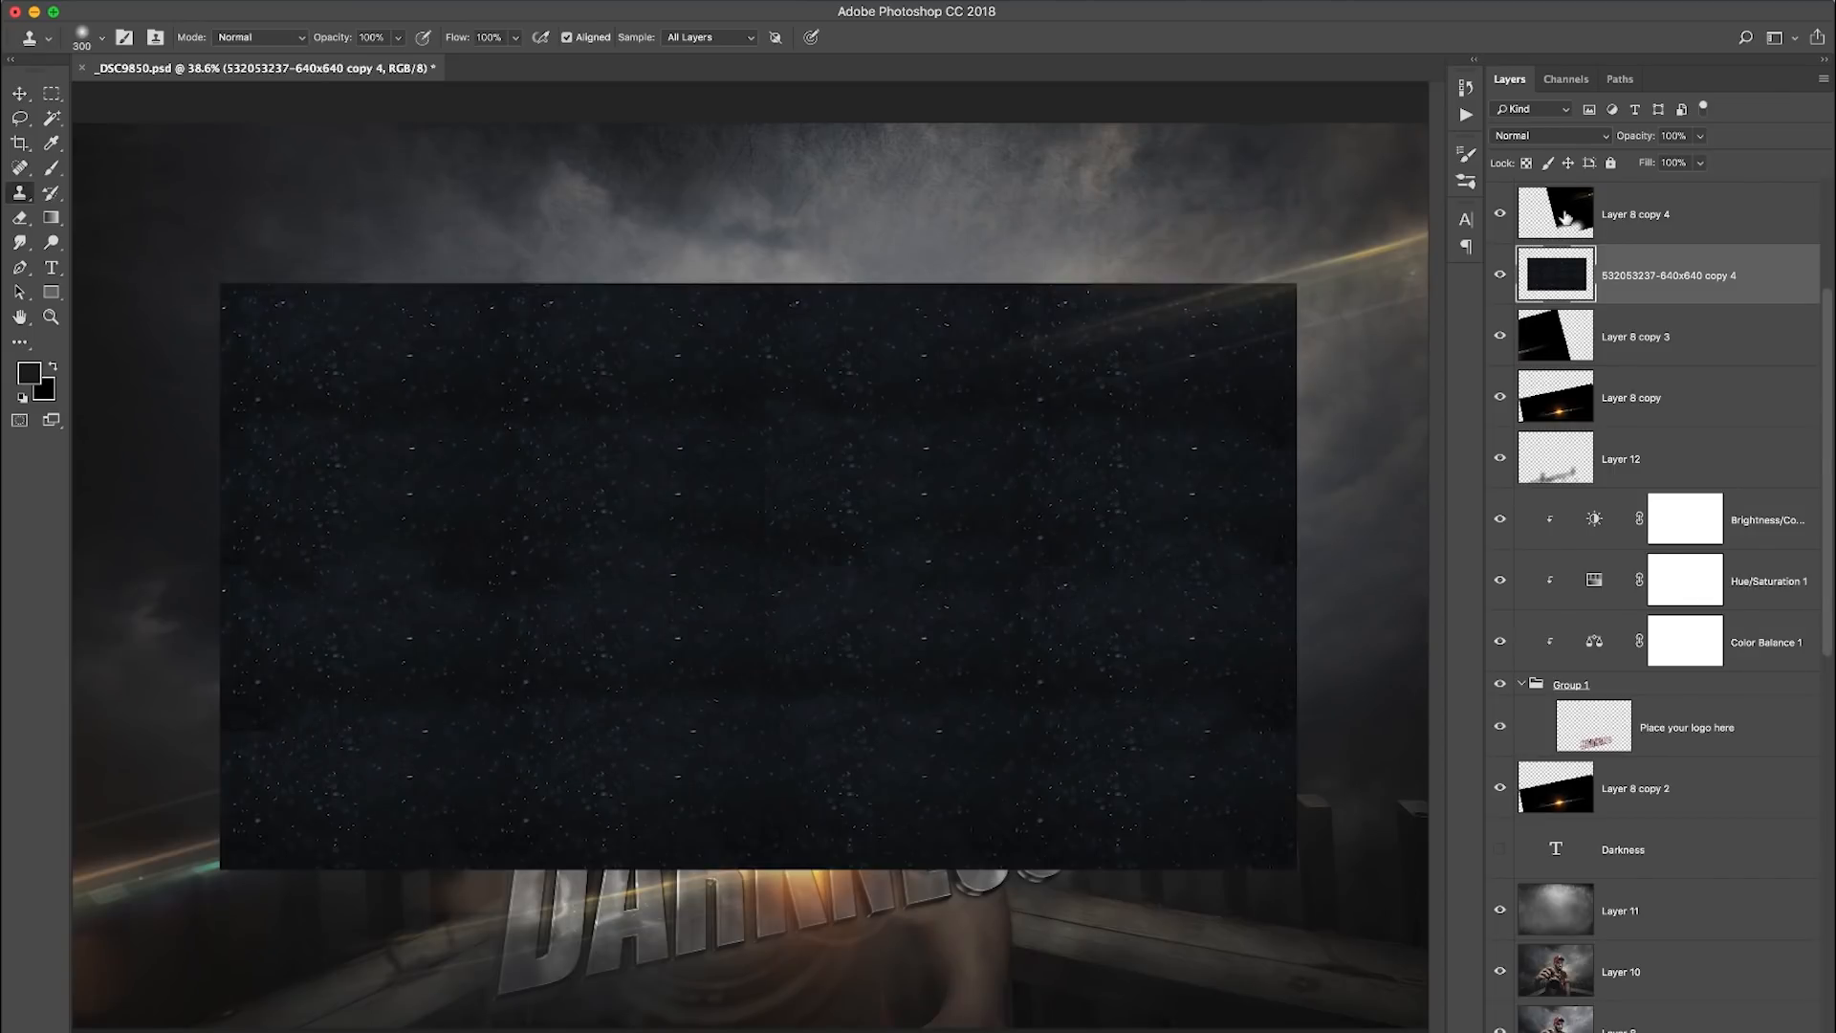
- Set the particle texture layer's blend mode to Screen and reduce its saturation to -100 with Hue/Saturation
click(1550, 135)
click(1530, 273)
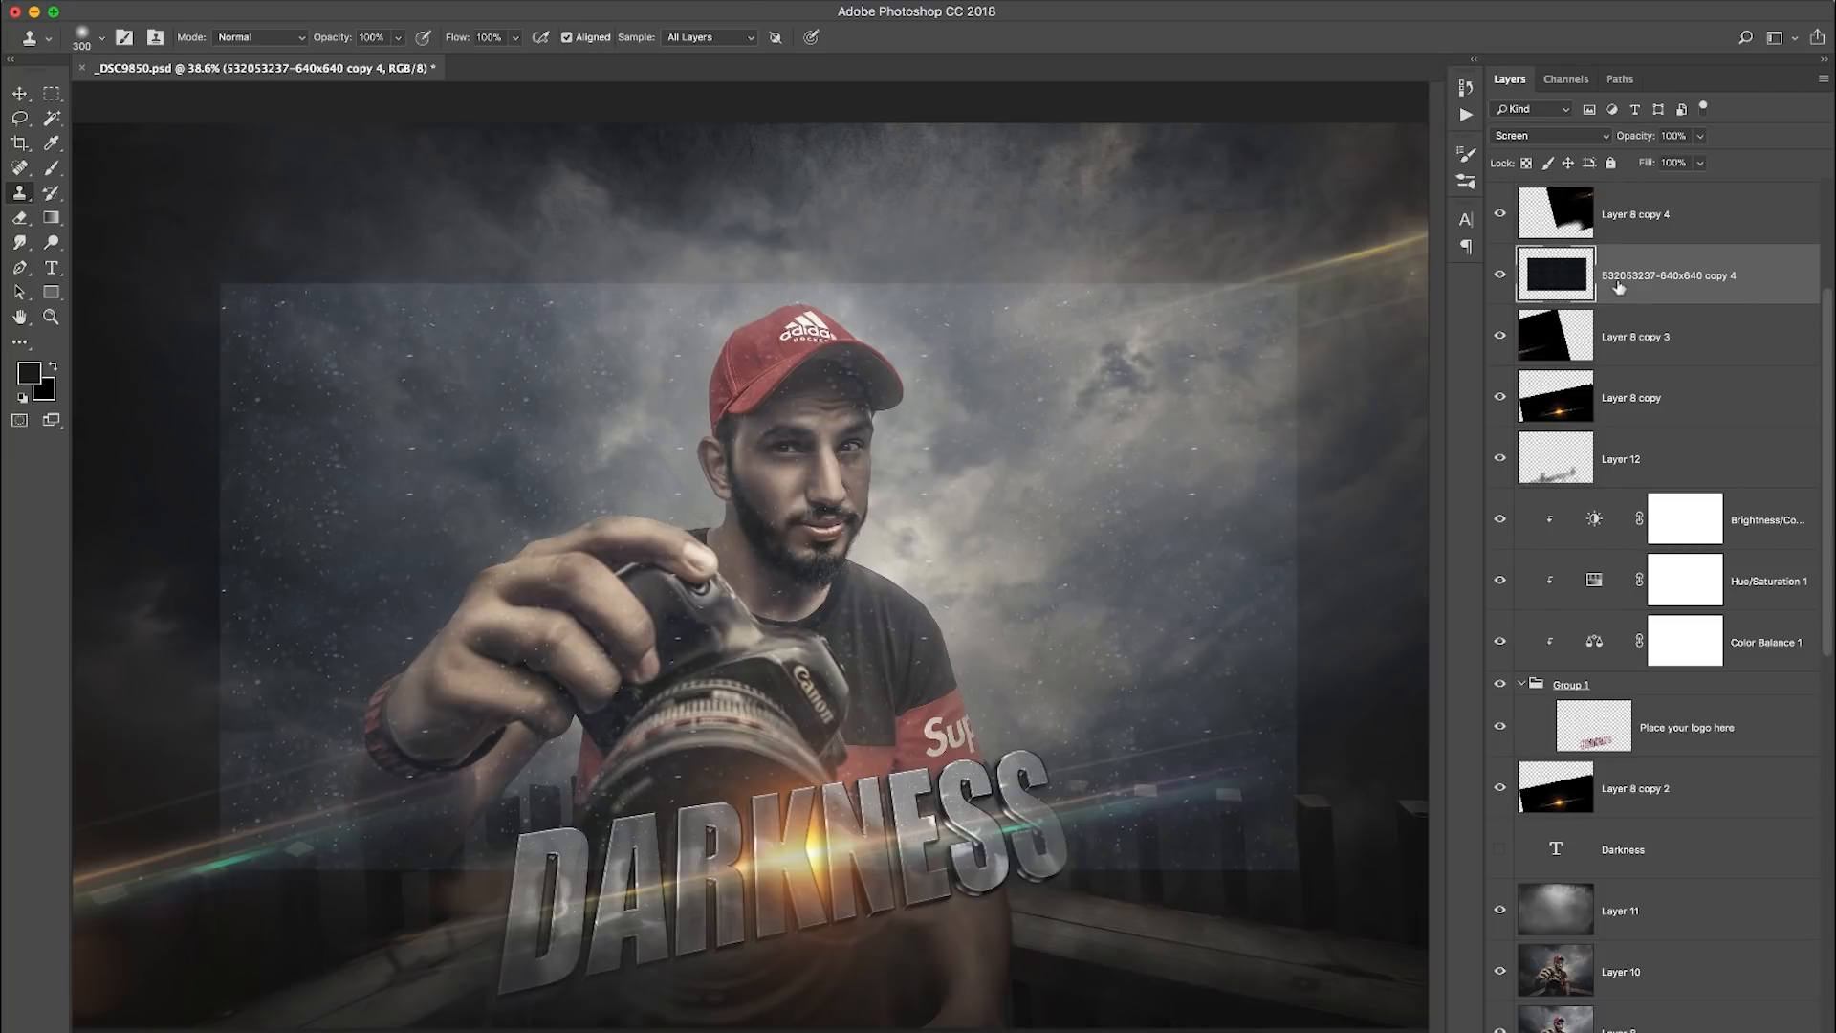
click(315, 0)
mouse_move(322, 51)
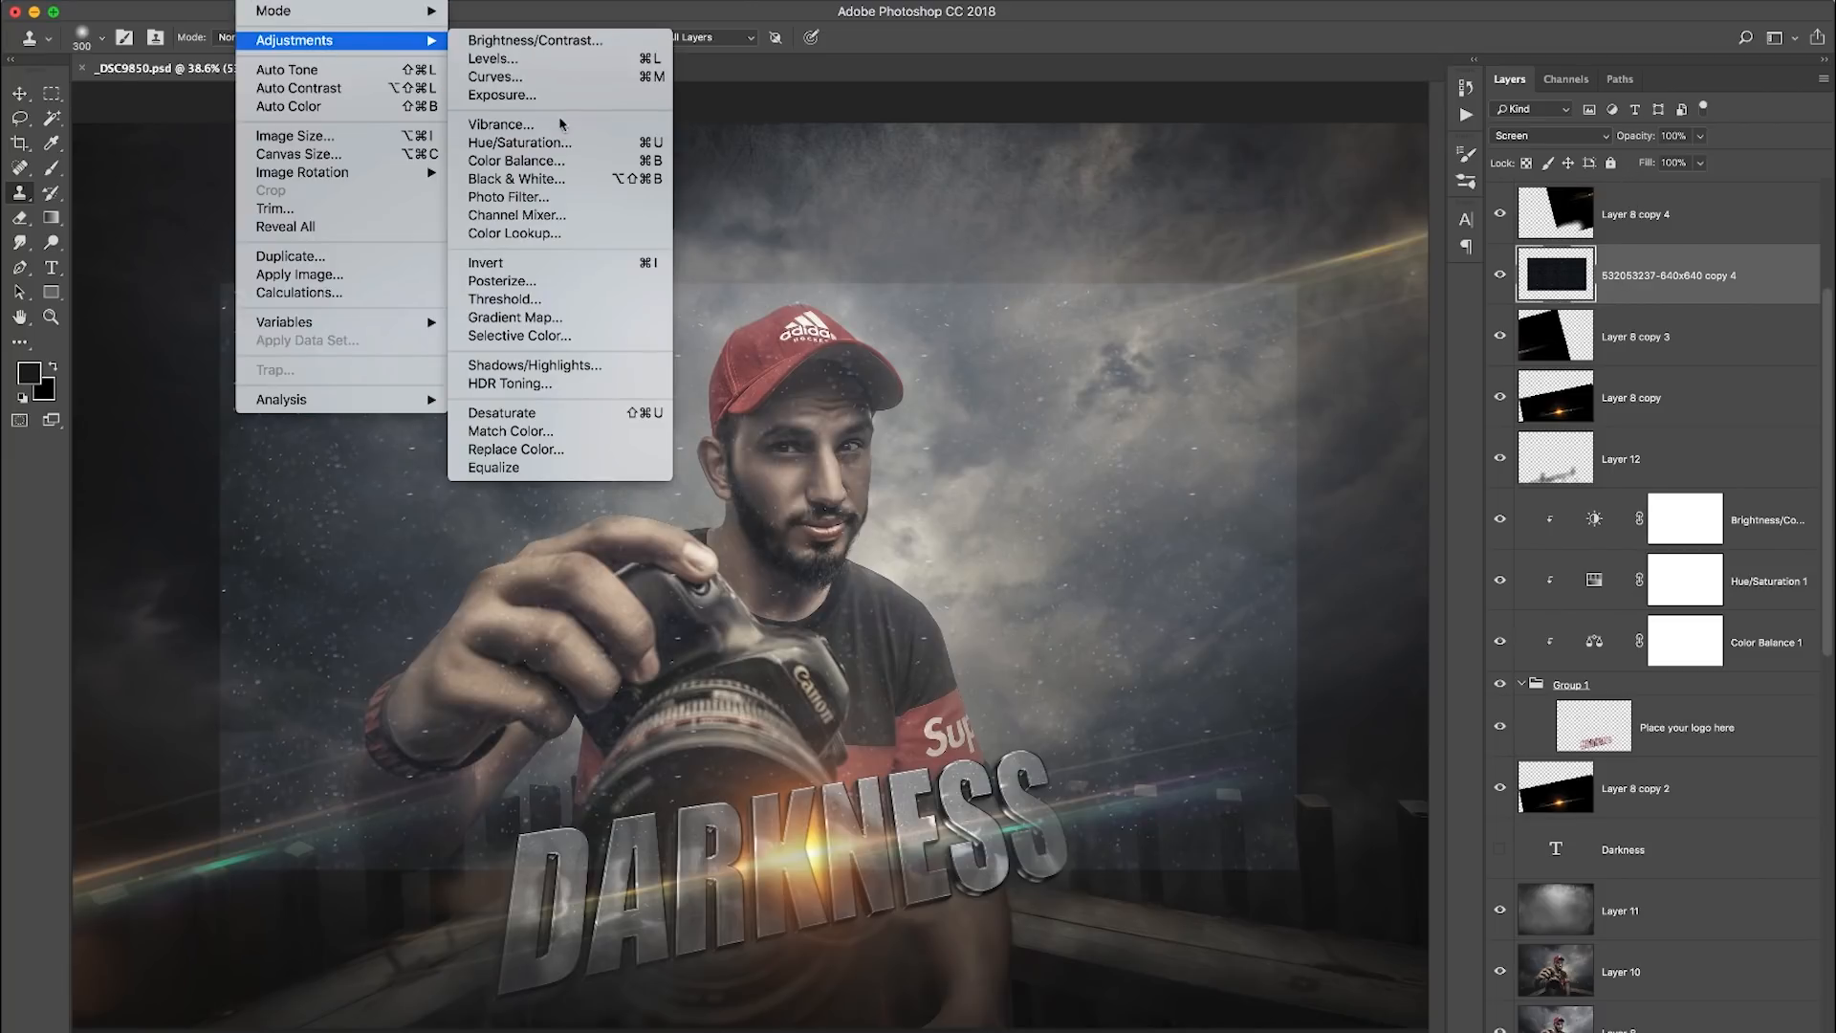
click(536, 142)
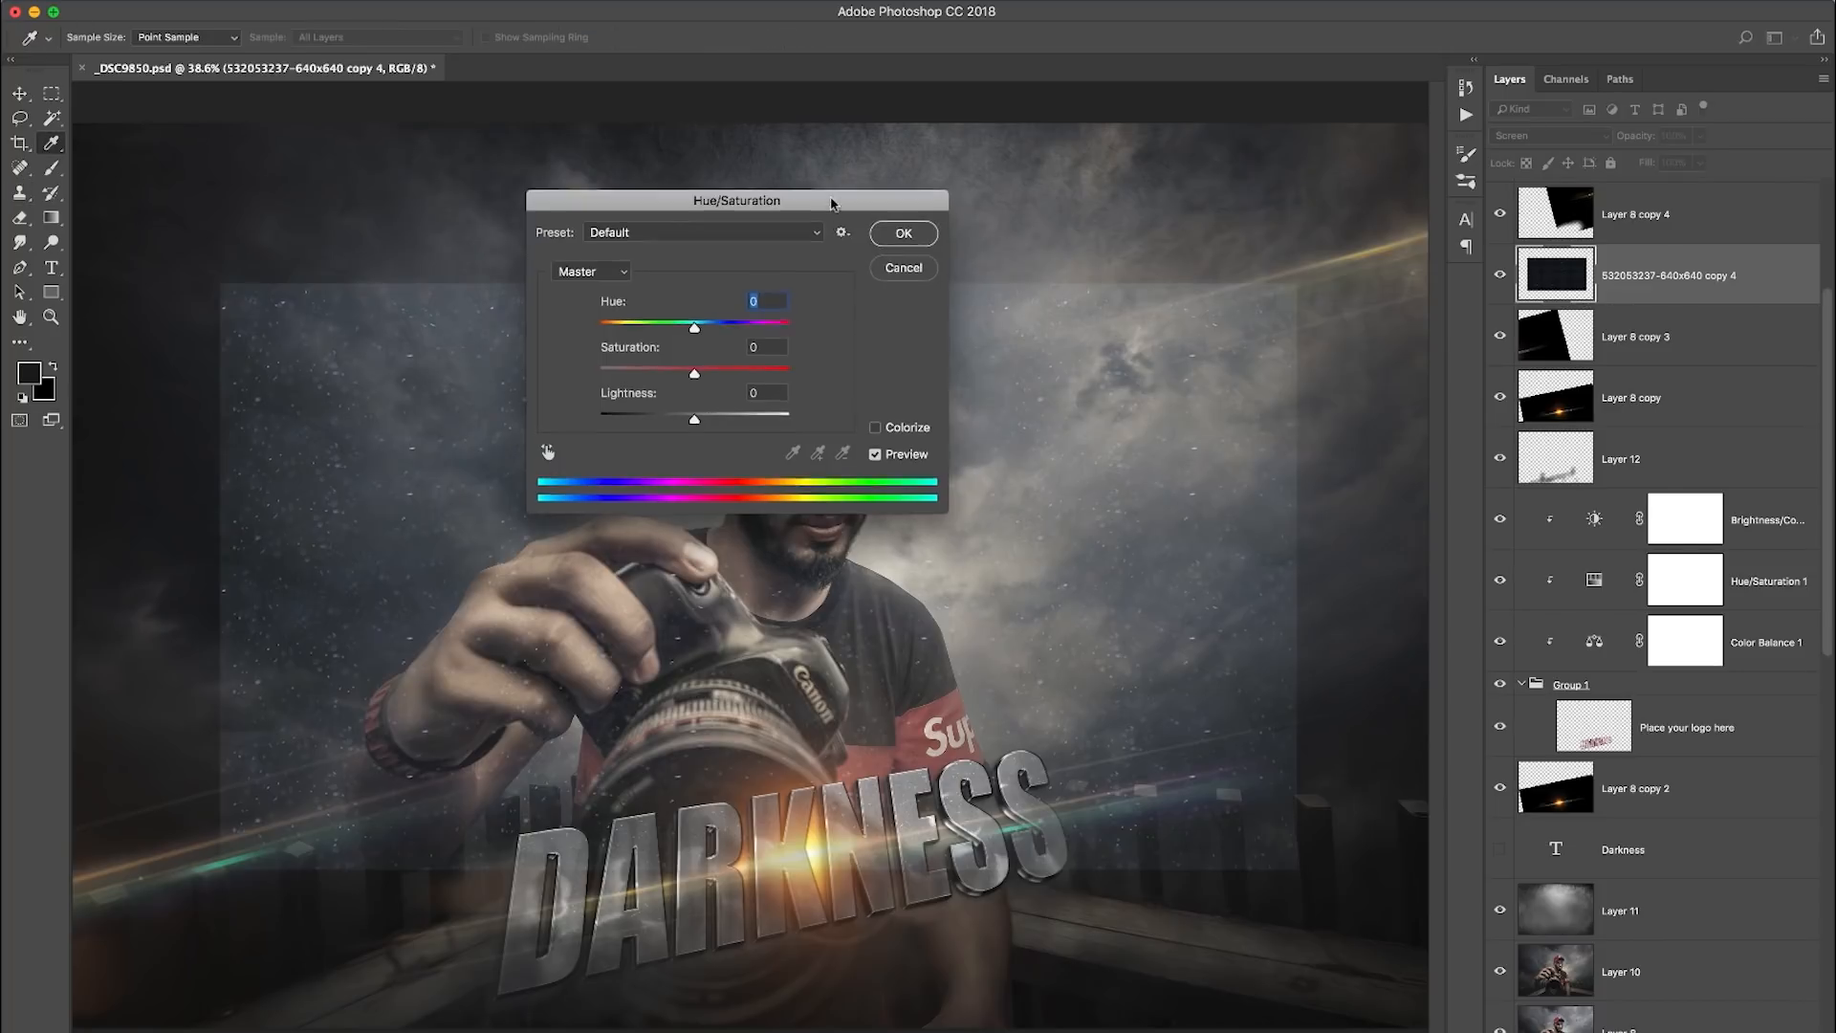
drag(831, 203, 1192, 235)
drag(1054, 405, 940, 409)
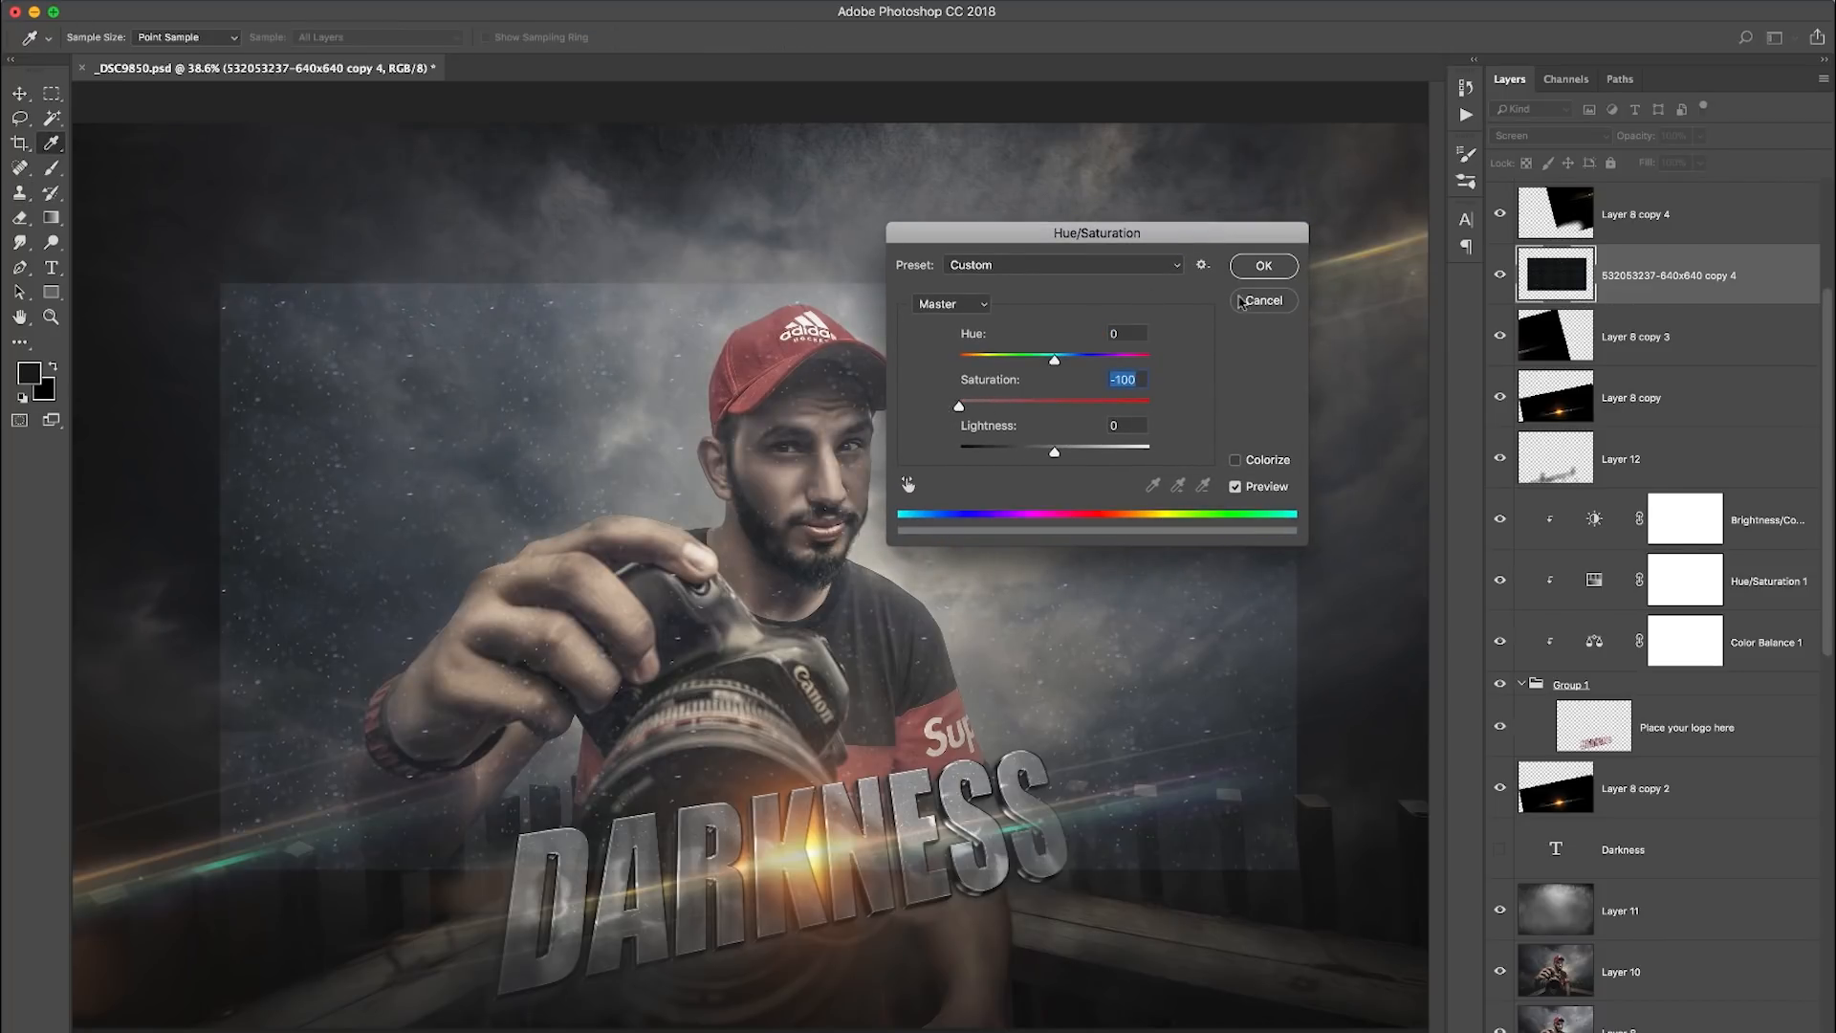
click(1265, 269)
key(s)
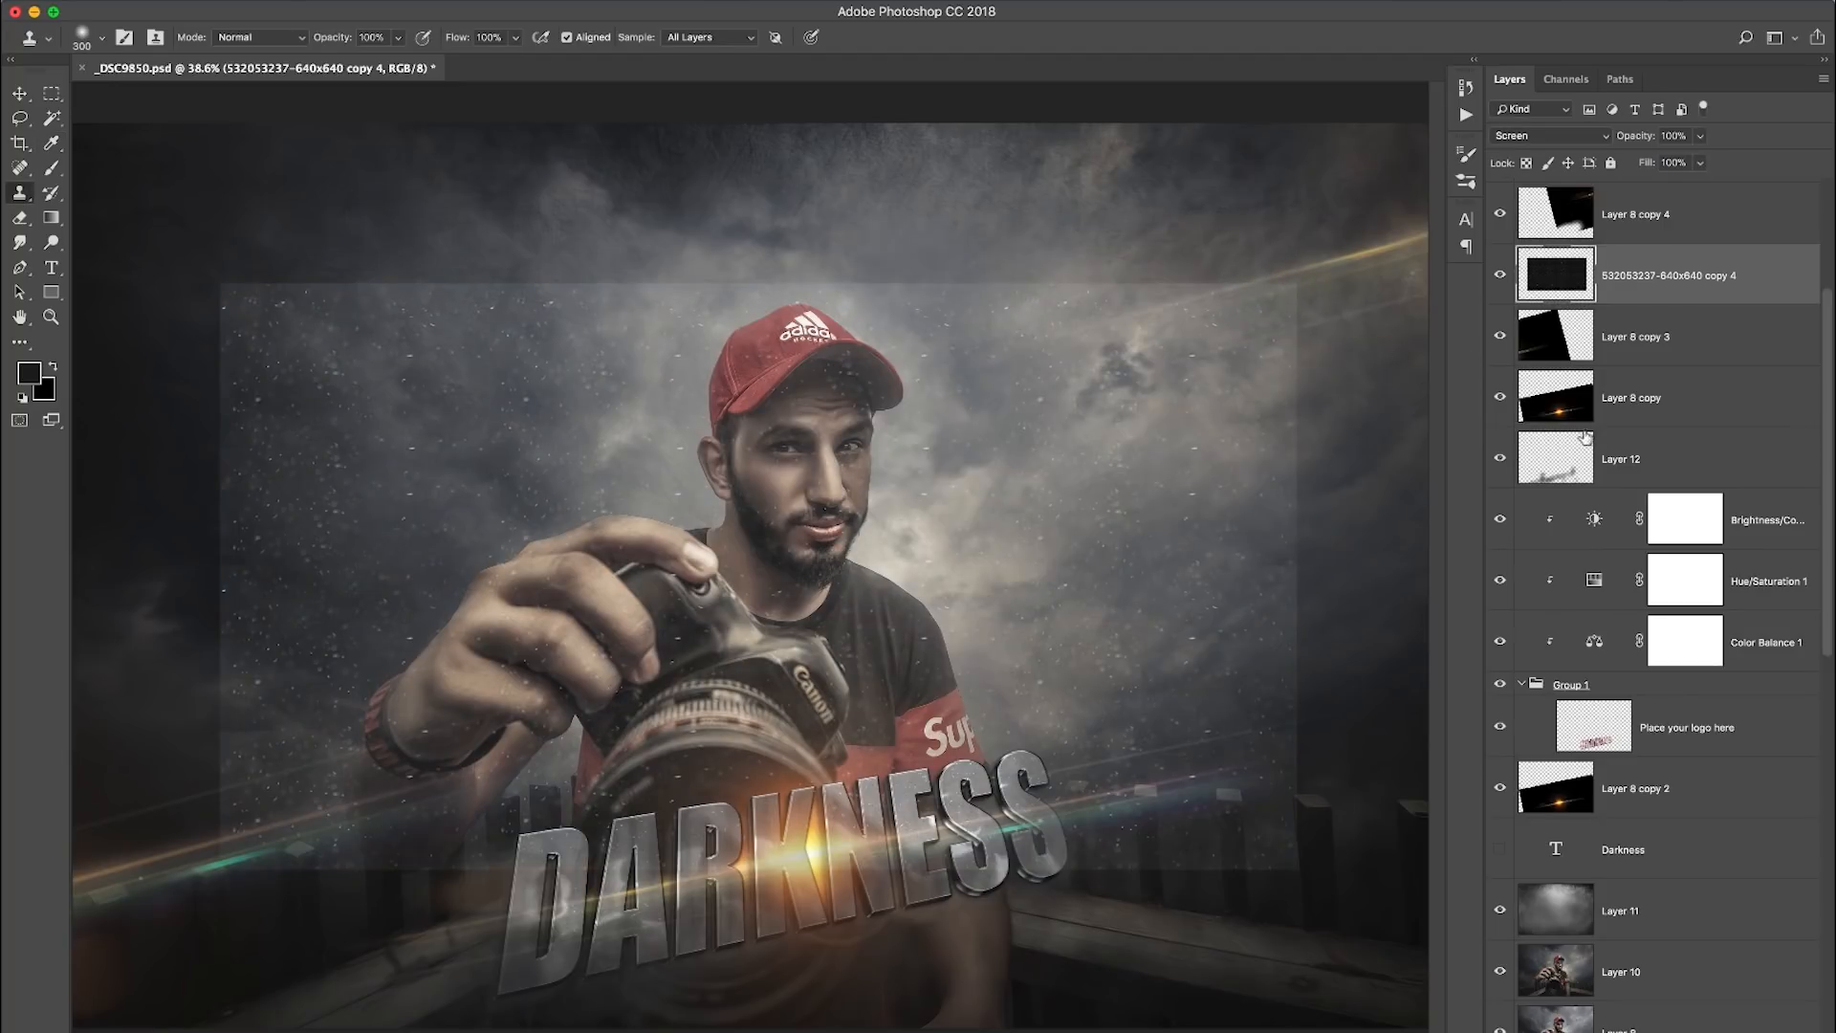
- Apply Levels to the particle texture layer with the black input level set to 17
click(254, 1)
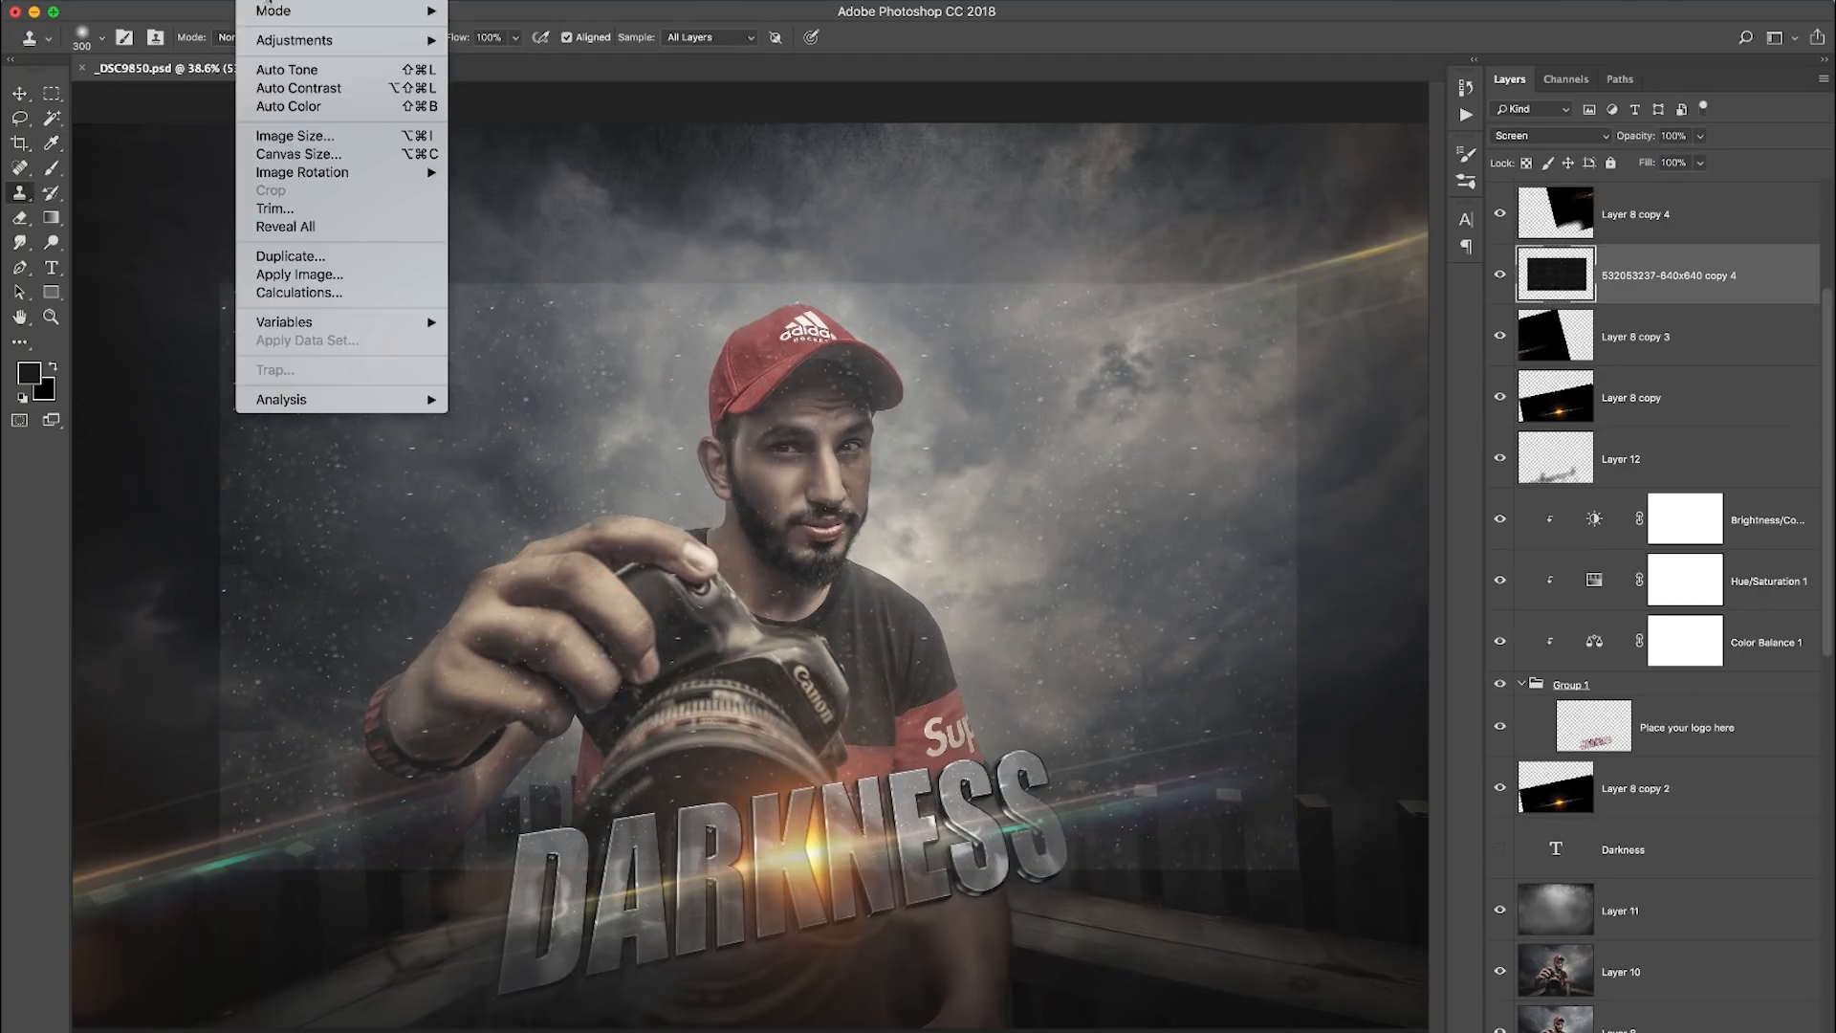
mouse_move(308, 41)
click(536, 62)
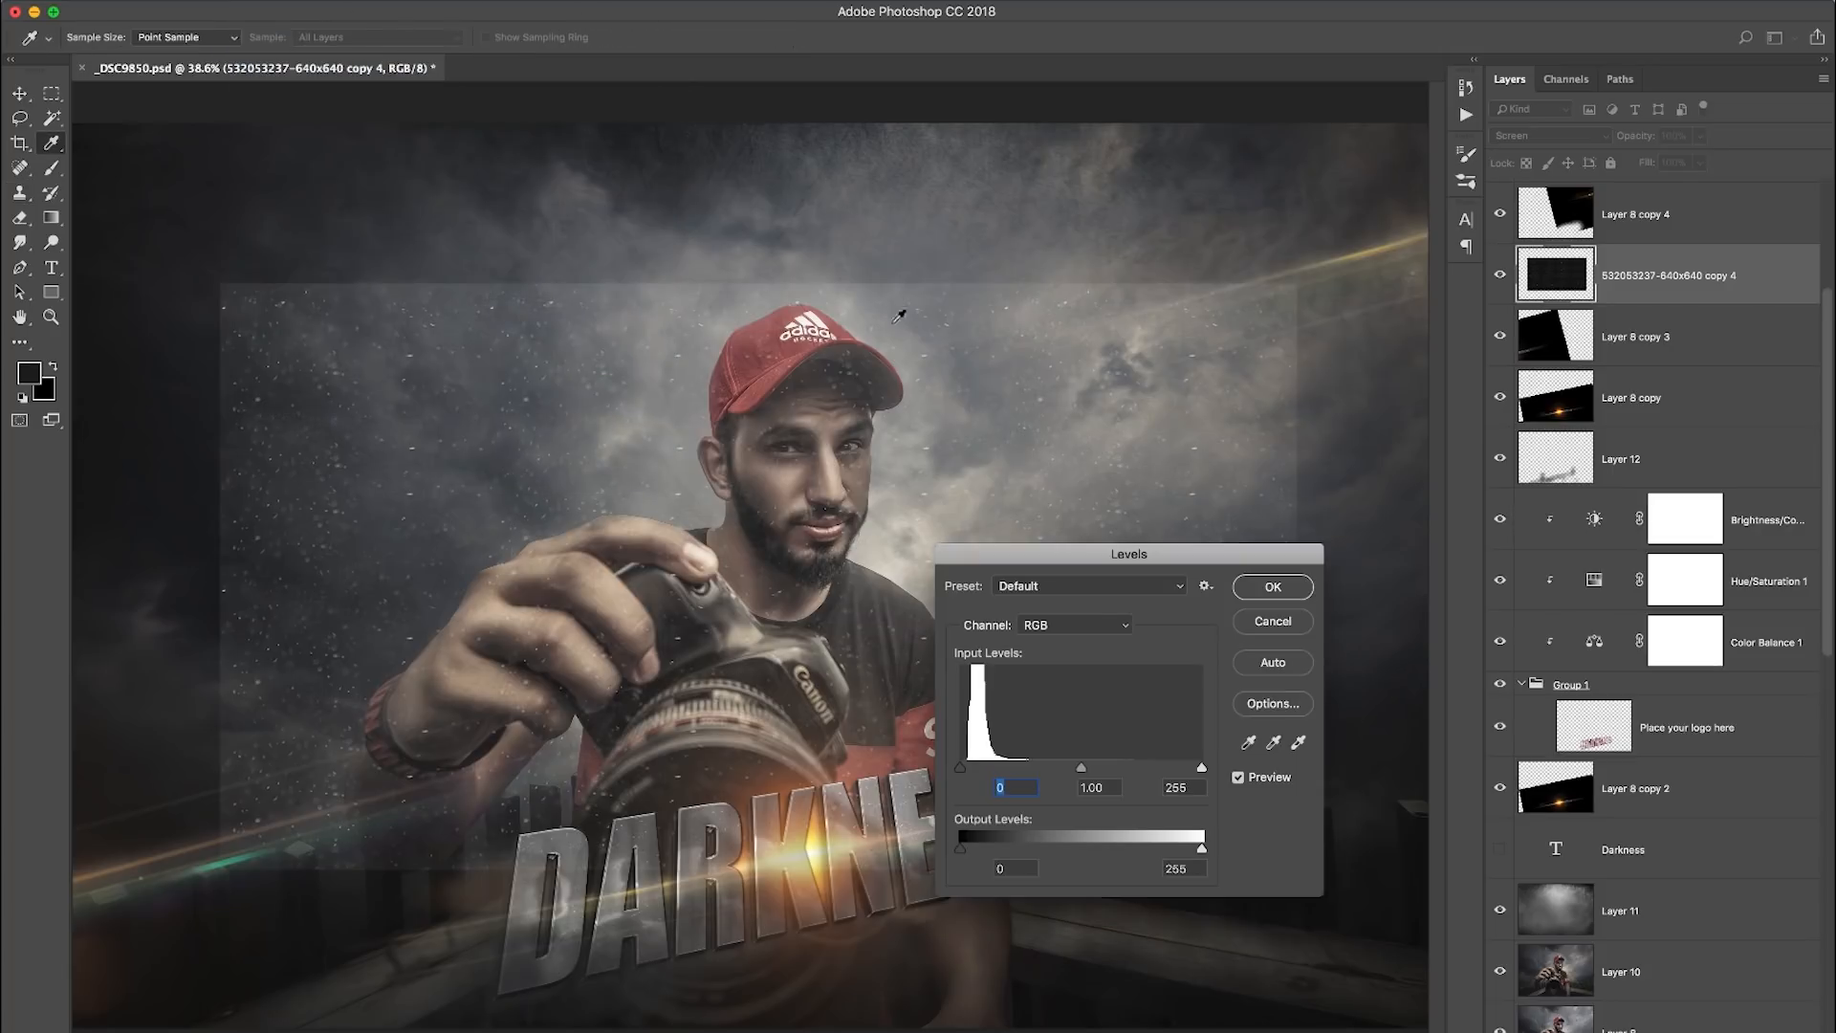
drag(962, 768, 979, 788)
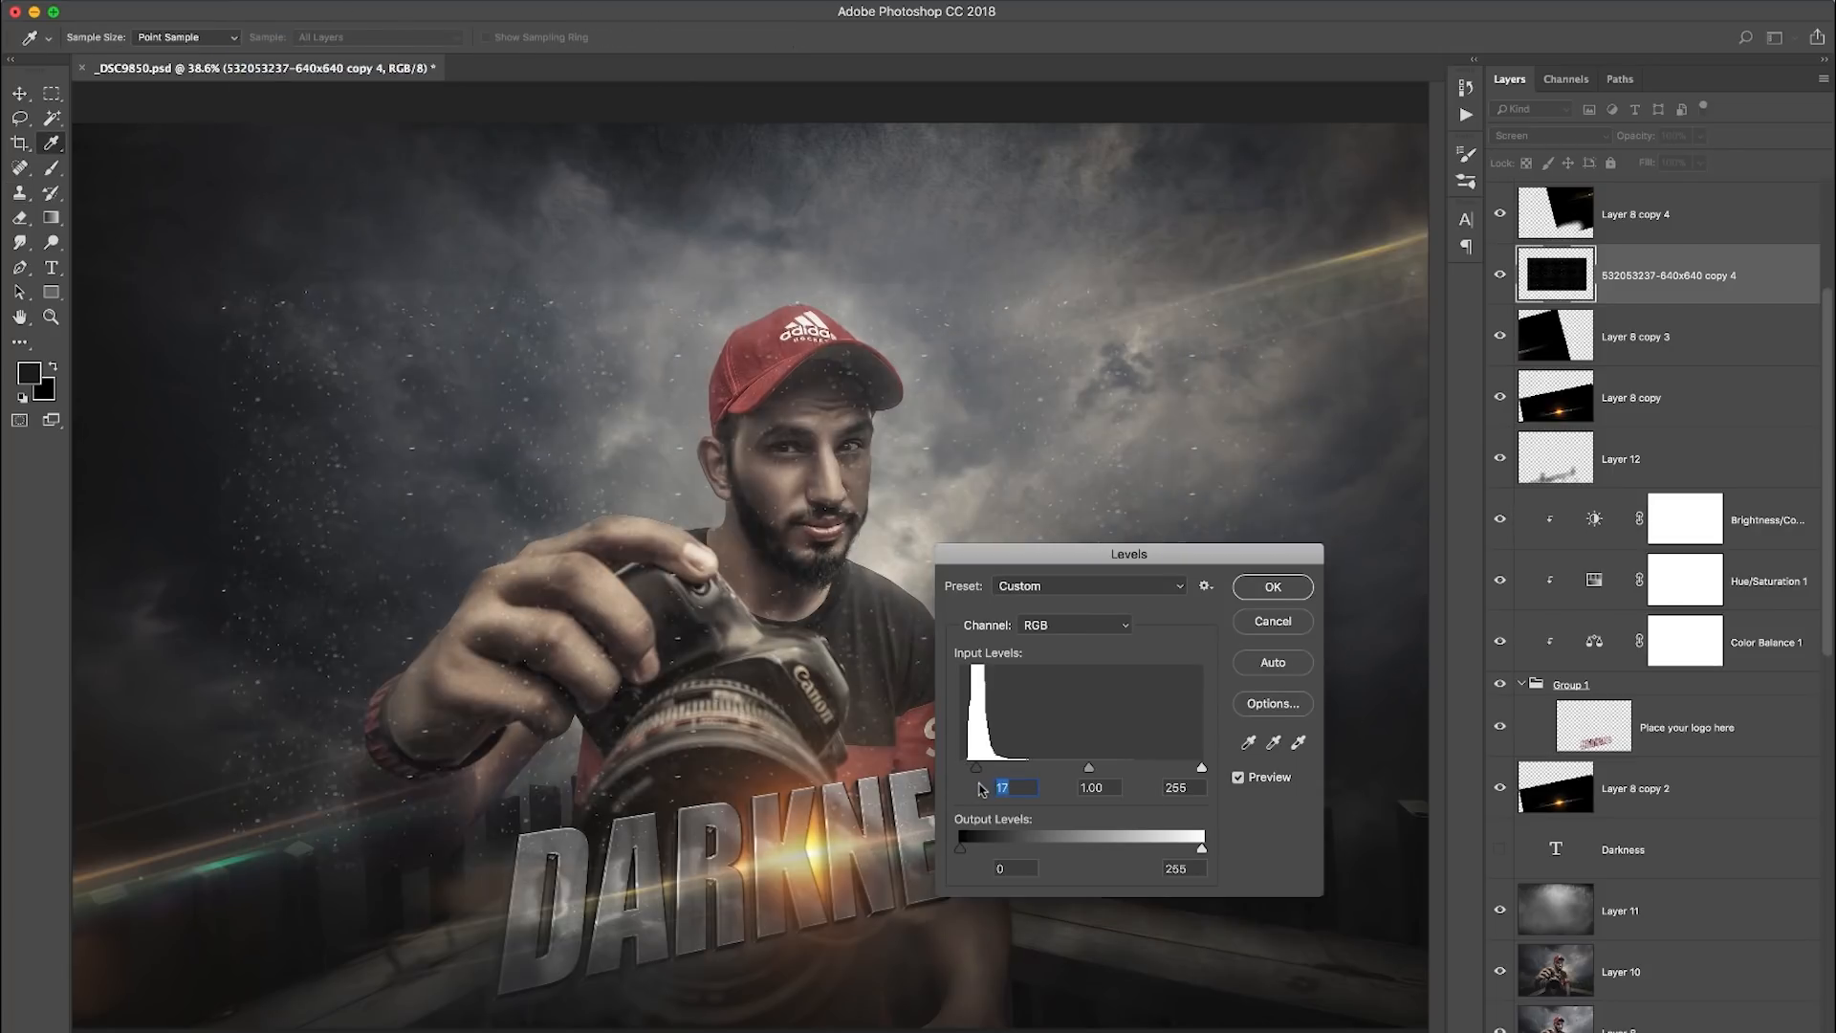
click(1273, 586)
key(s)
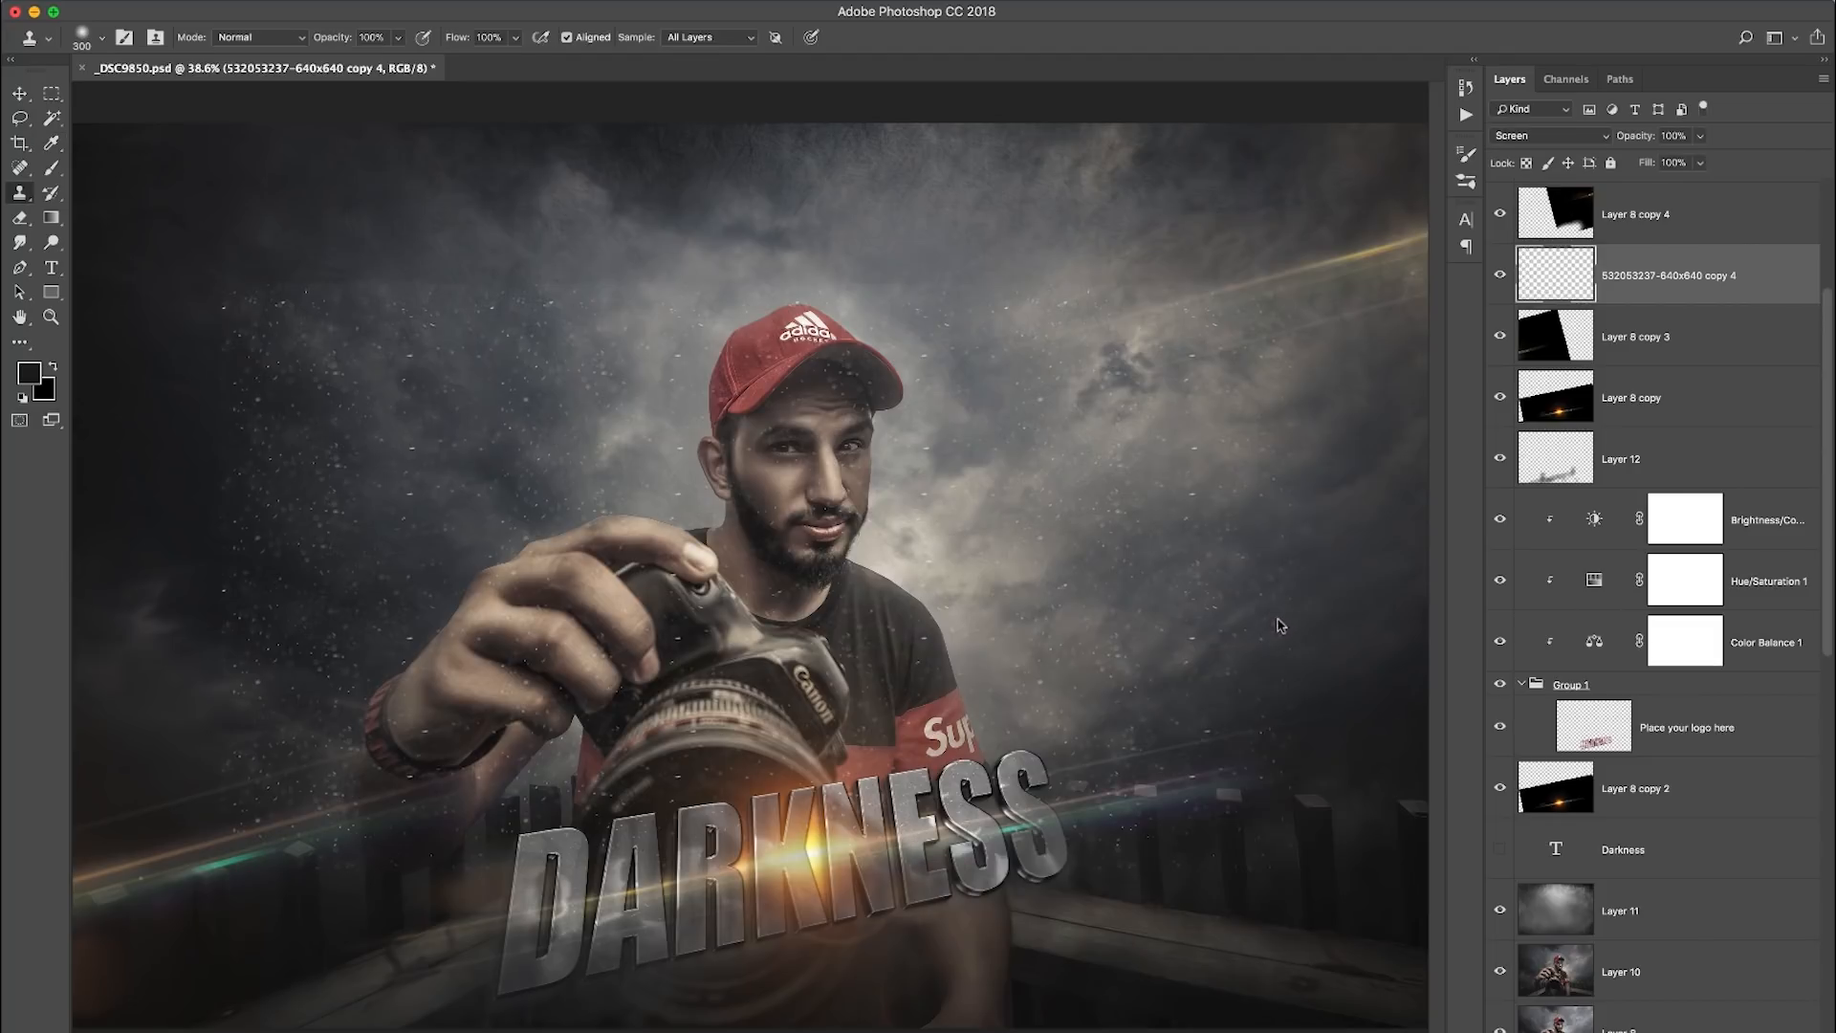
- Move the particle texture layer beneath Layer 12 and enlarge it to about 114.5%
drag(1681, 287, 1664, 520)
key(super+t)
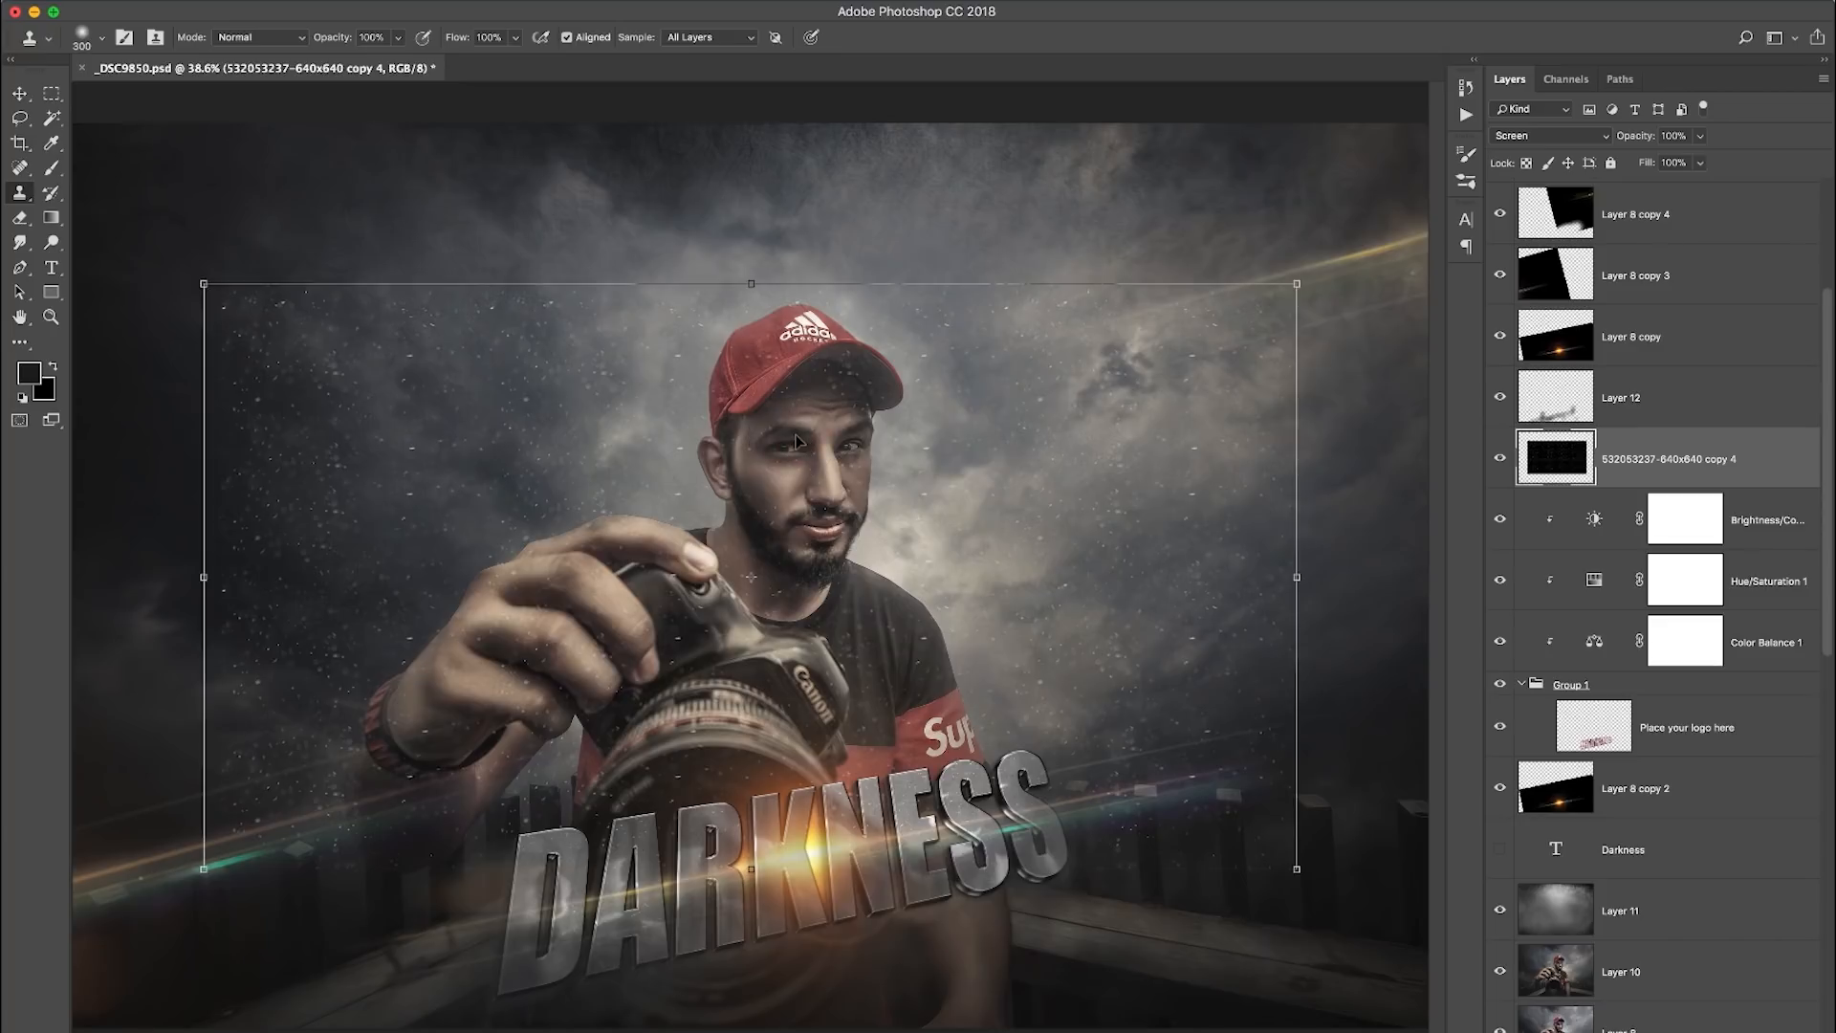
drag(1295, 283, 1383, 168)
- Stretch the particle texture to cover the entire canvas, about 153.6% in height, and apply the transform
key(super+minus)
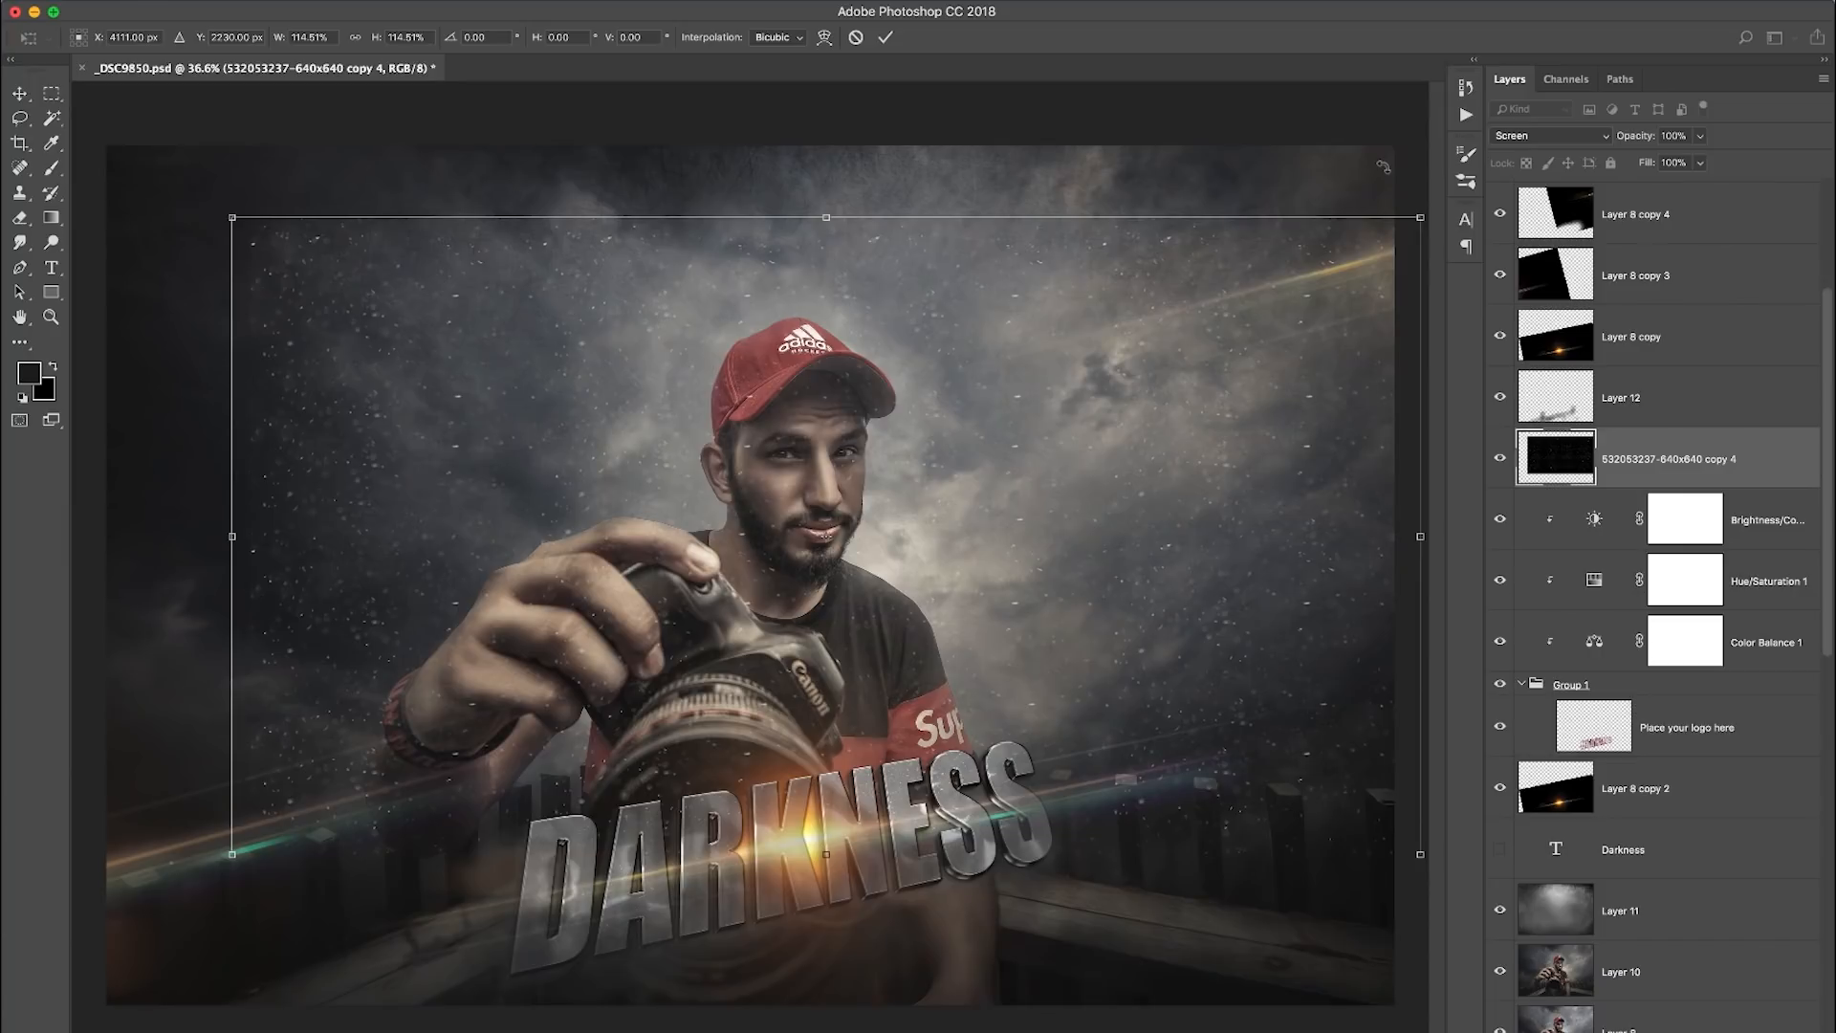
key(super+minus)
key(super+minus)
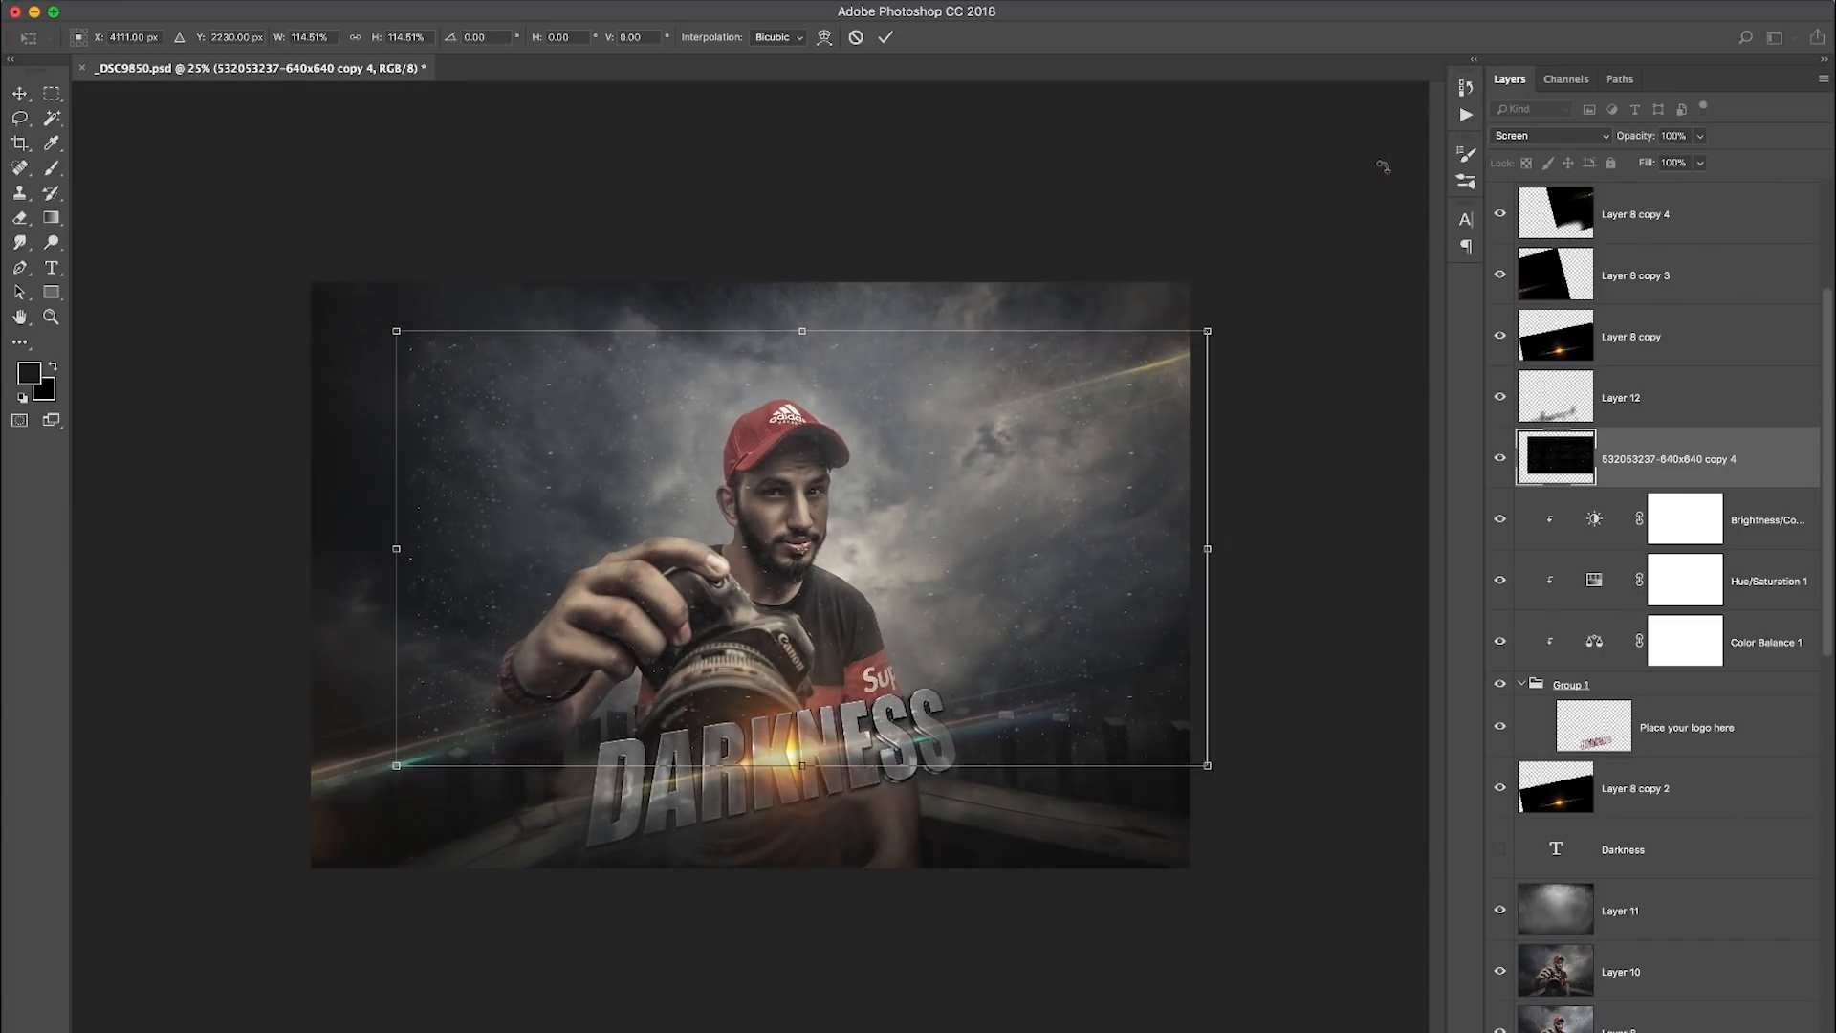
drag(412, 765, 241, 938)
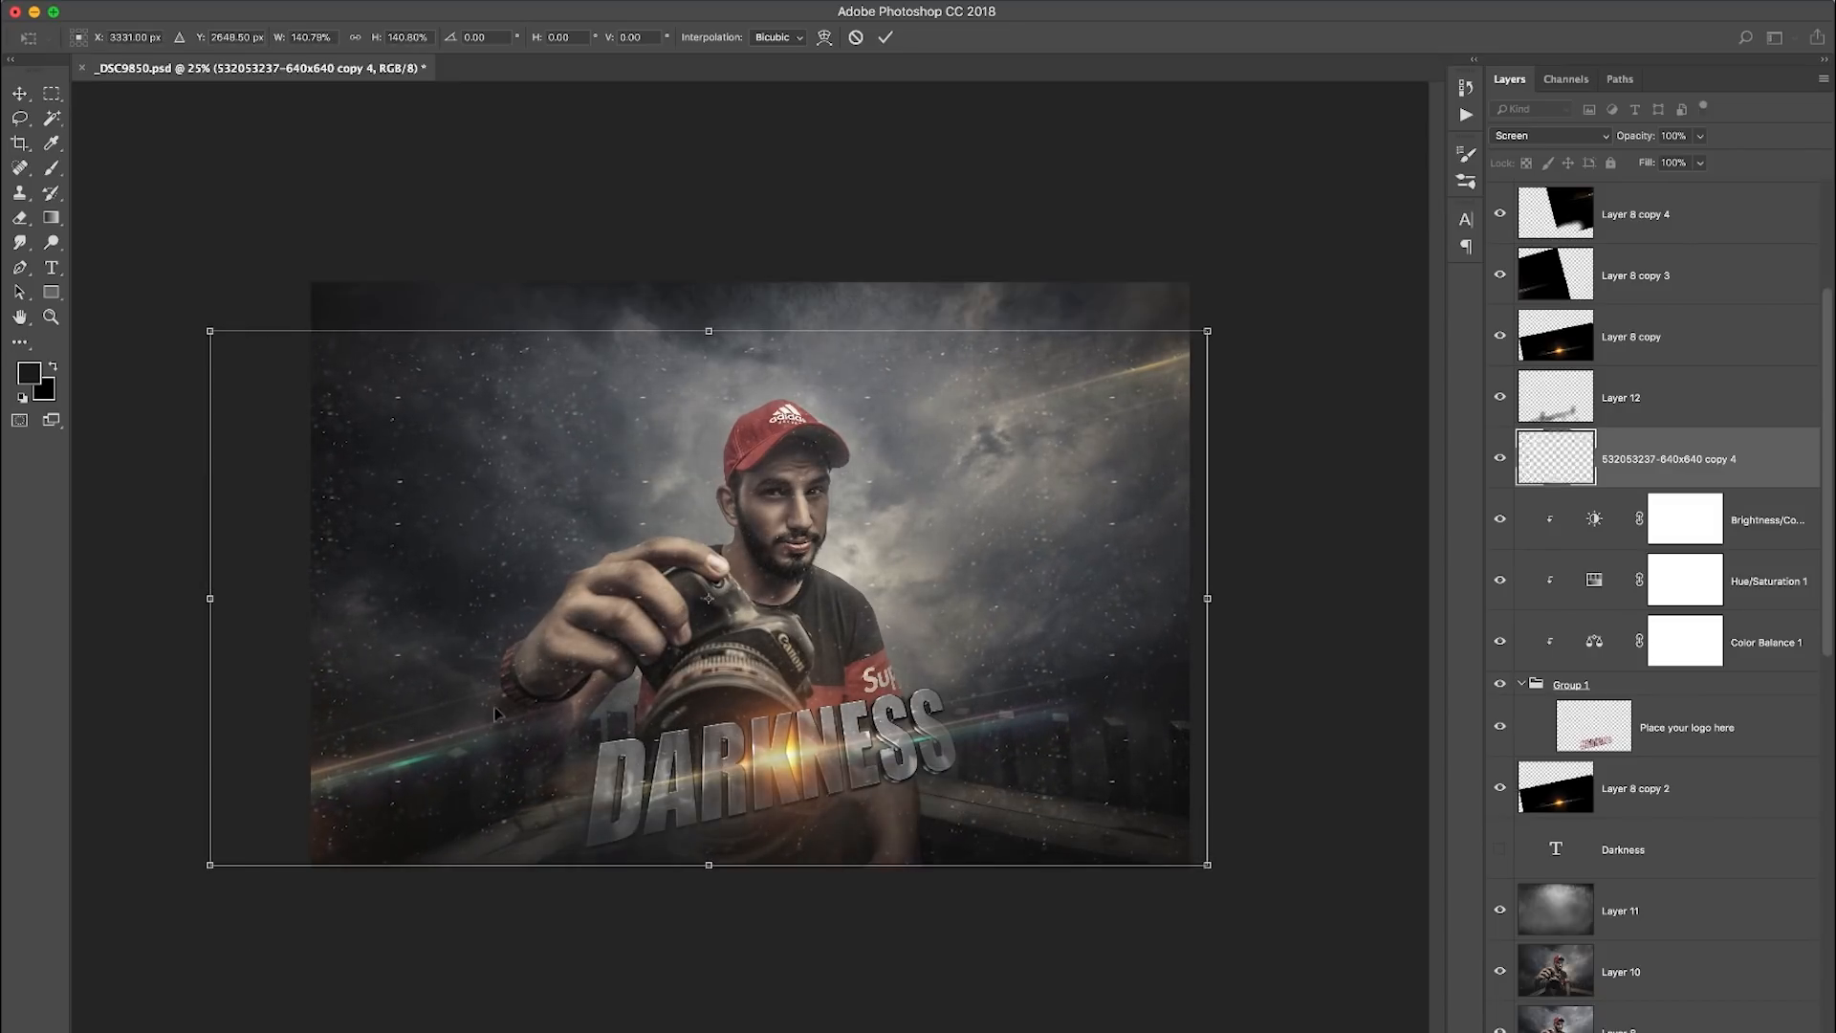
drag(708, 331, 704, 283)
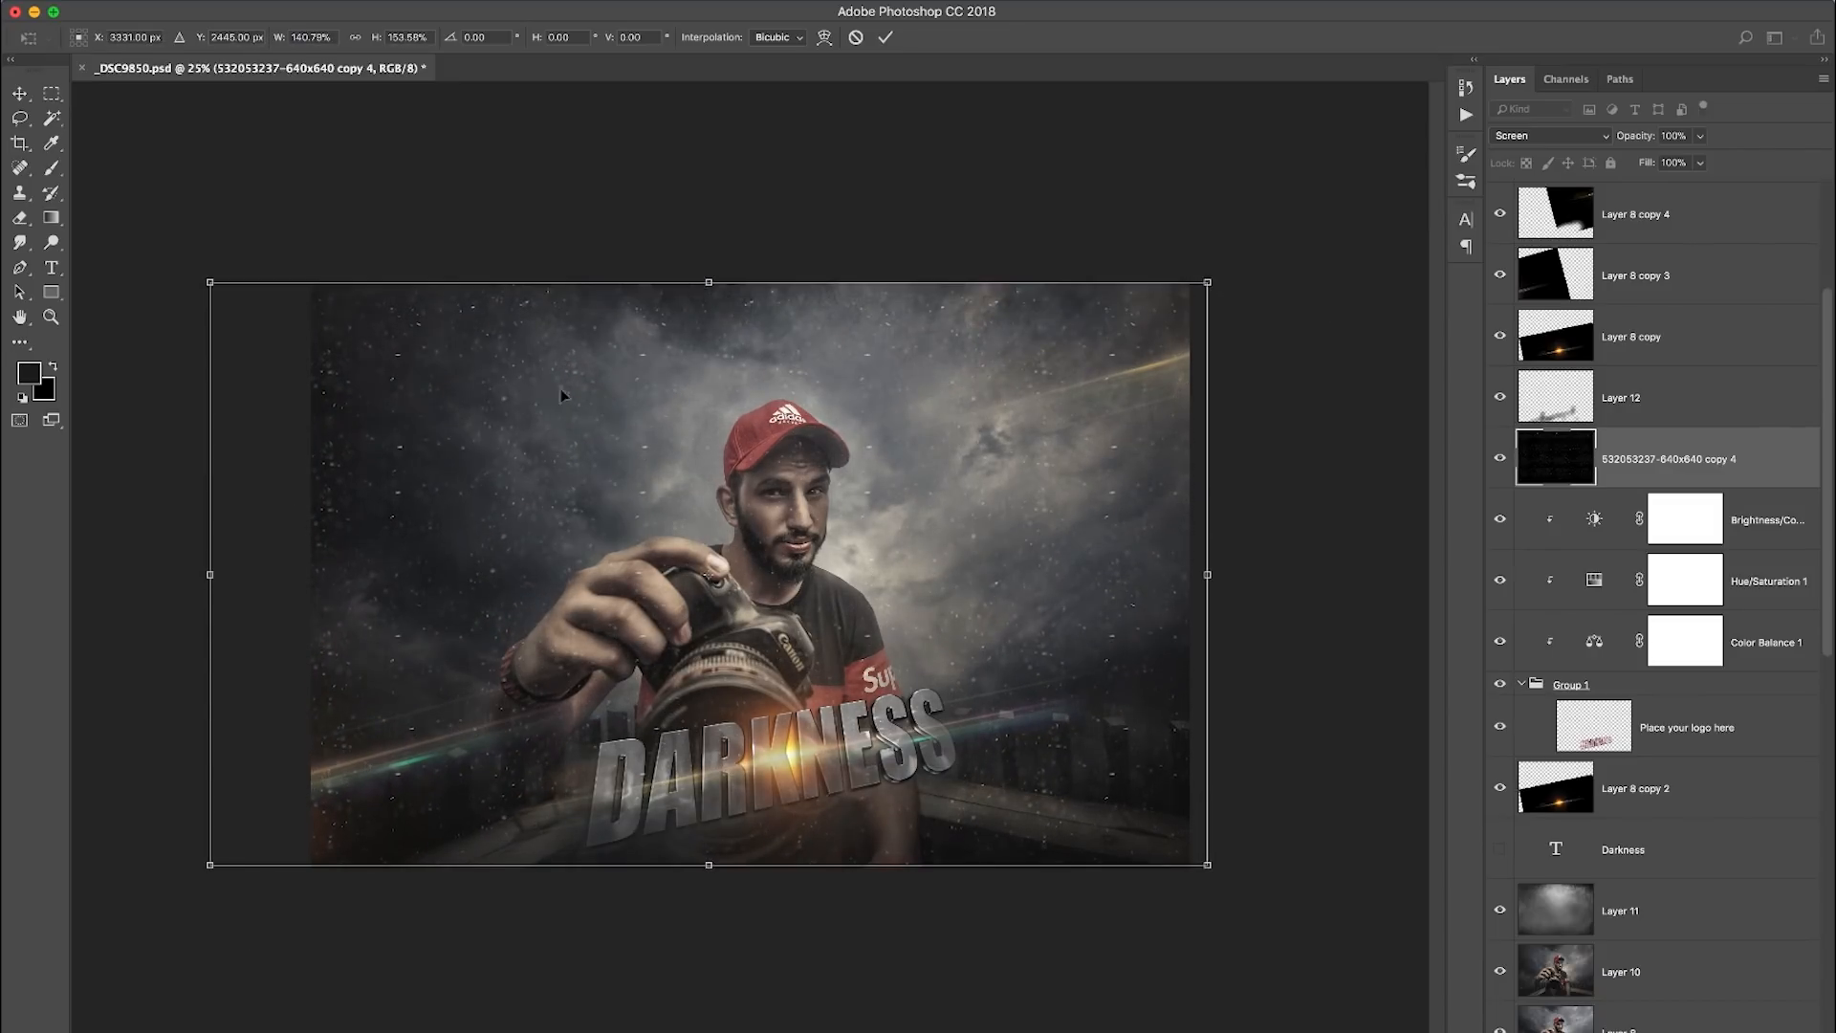
drag(210, 575, 290, 574)
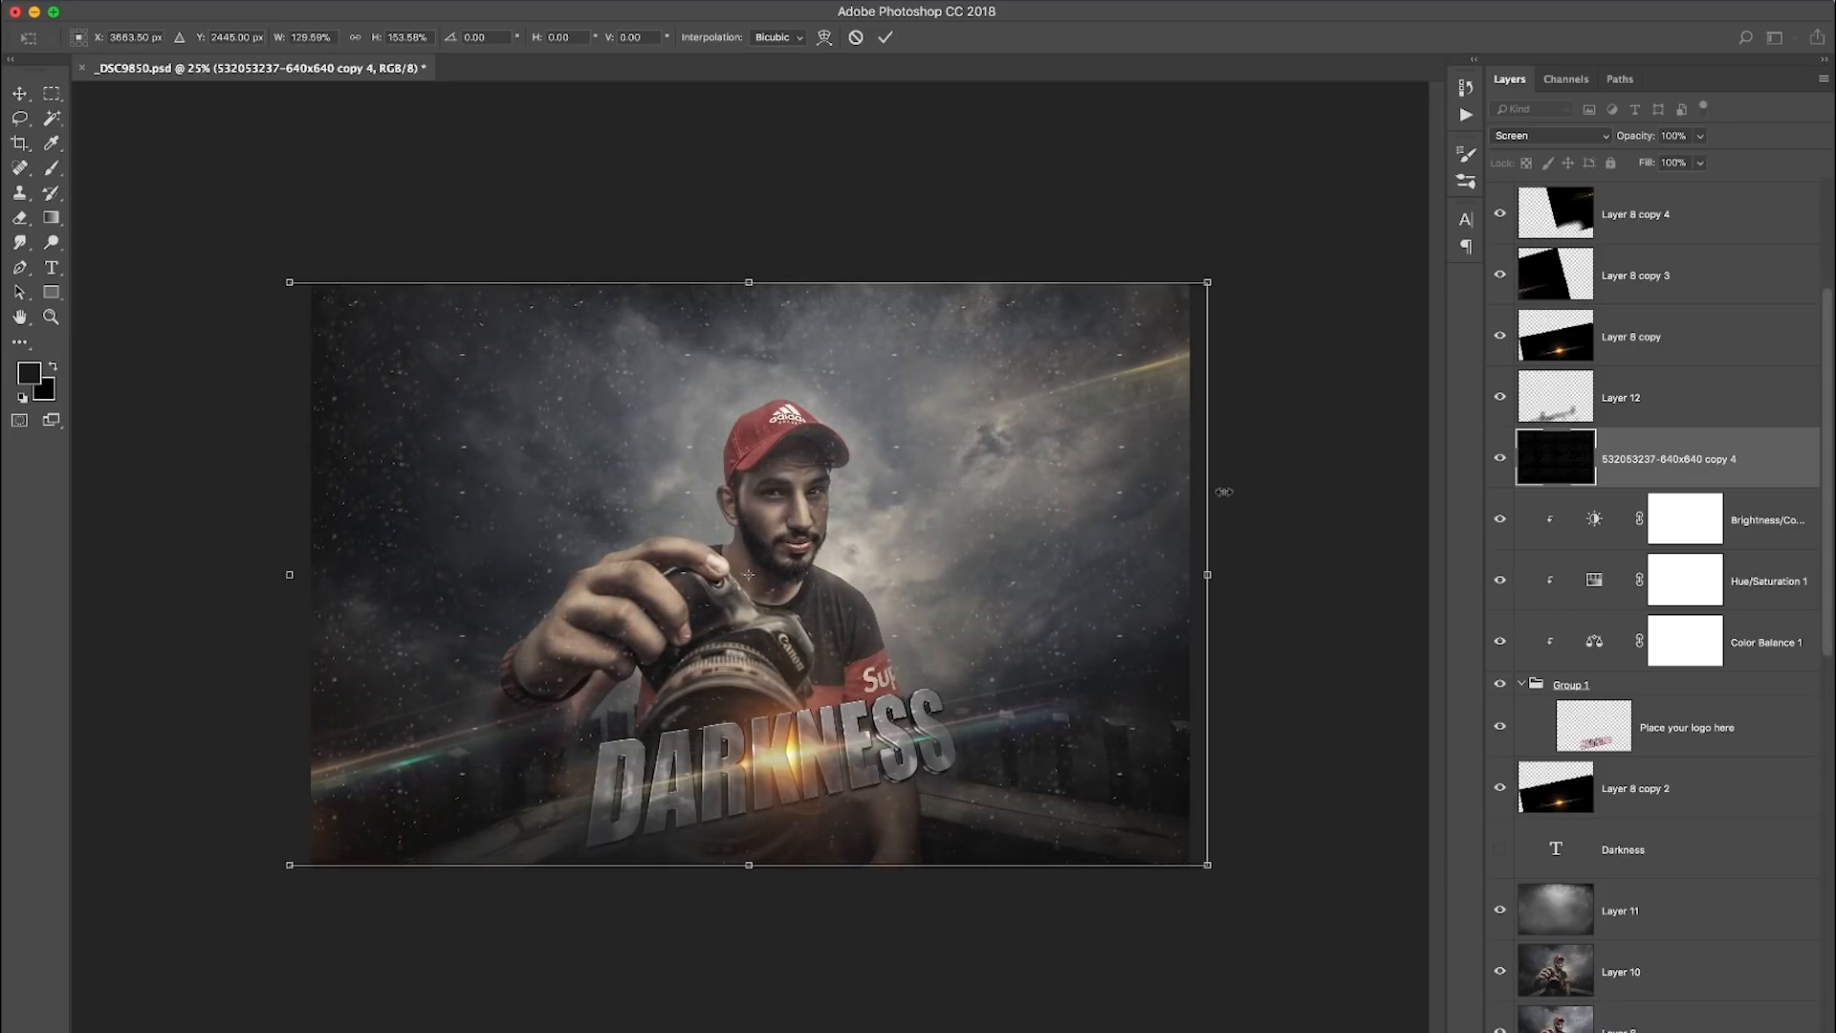
drag(1208, 574, 1189, 574)
click(885, 38)
key(s)
key(ctrl+0)
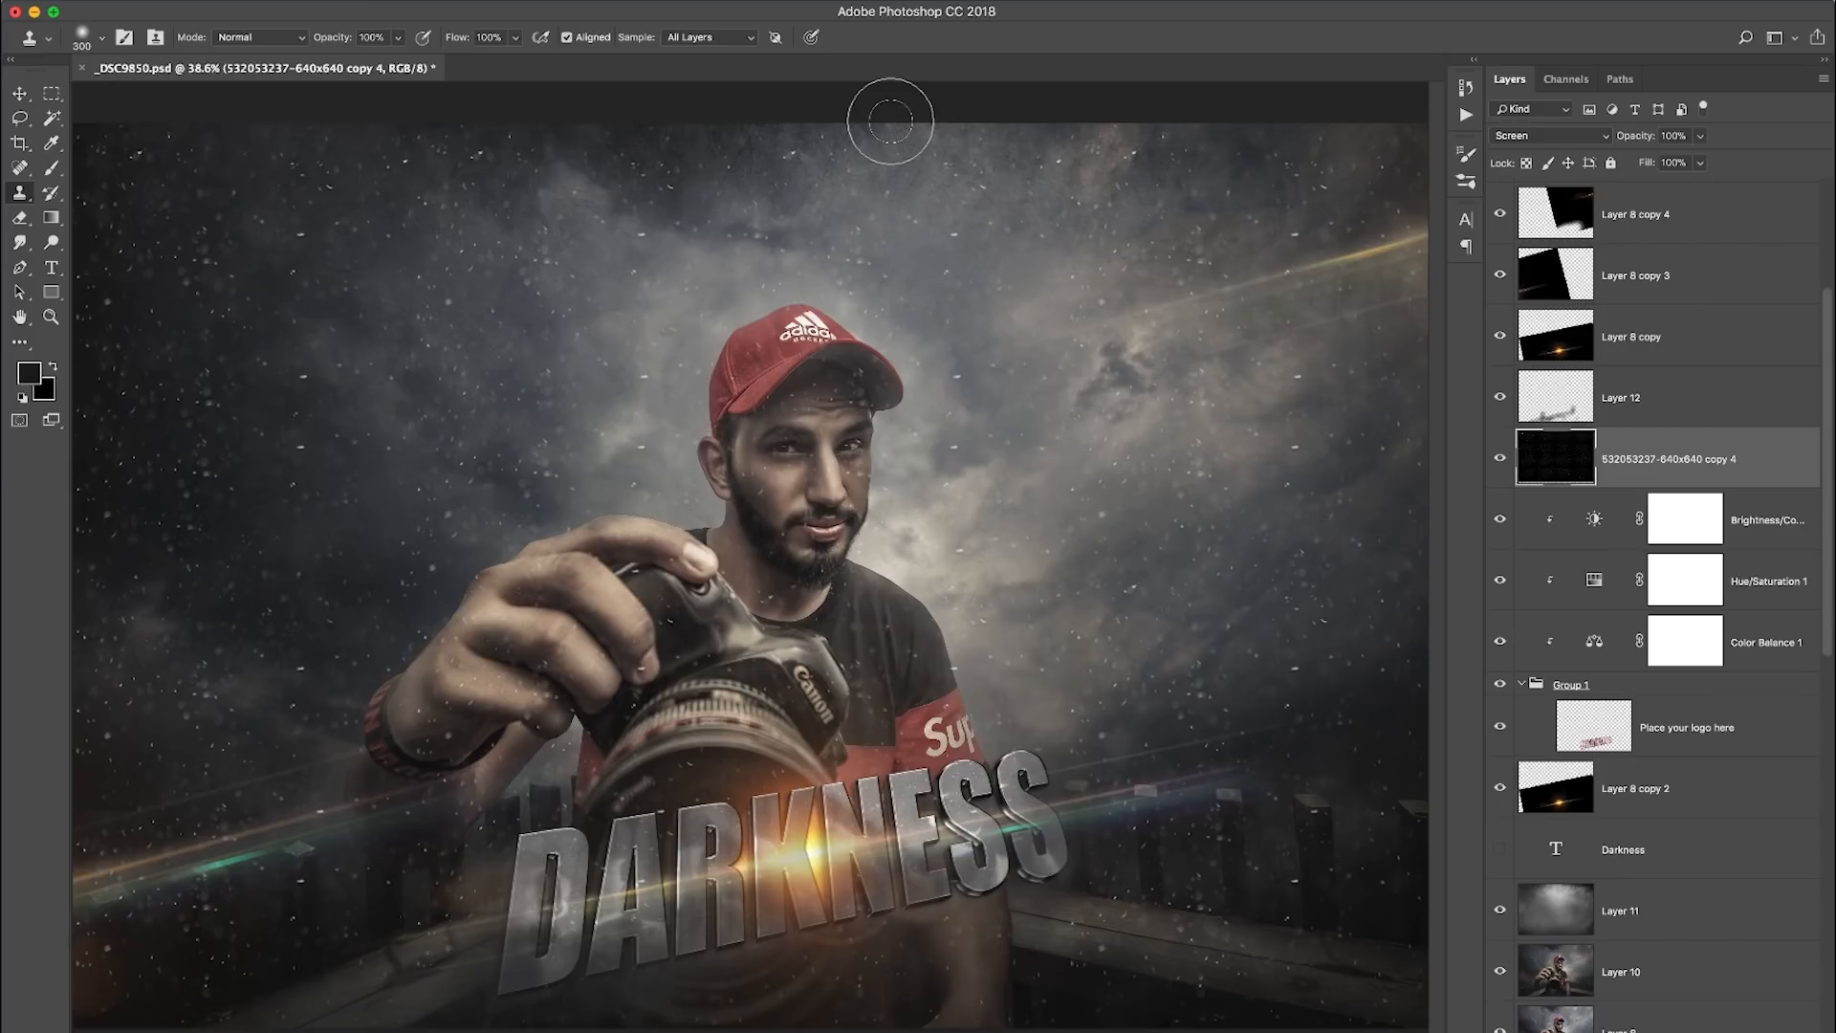
- Apply a Radial Blur to the particle texture layer using the Zoom method with an amount of 58
click(489, 2)
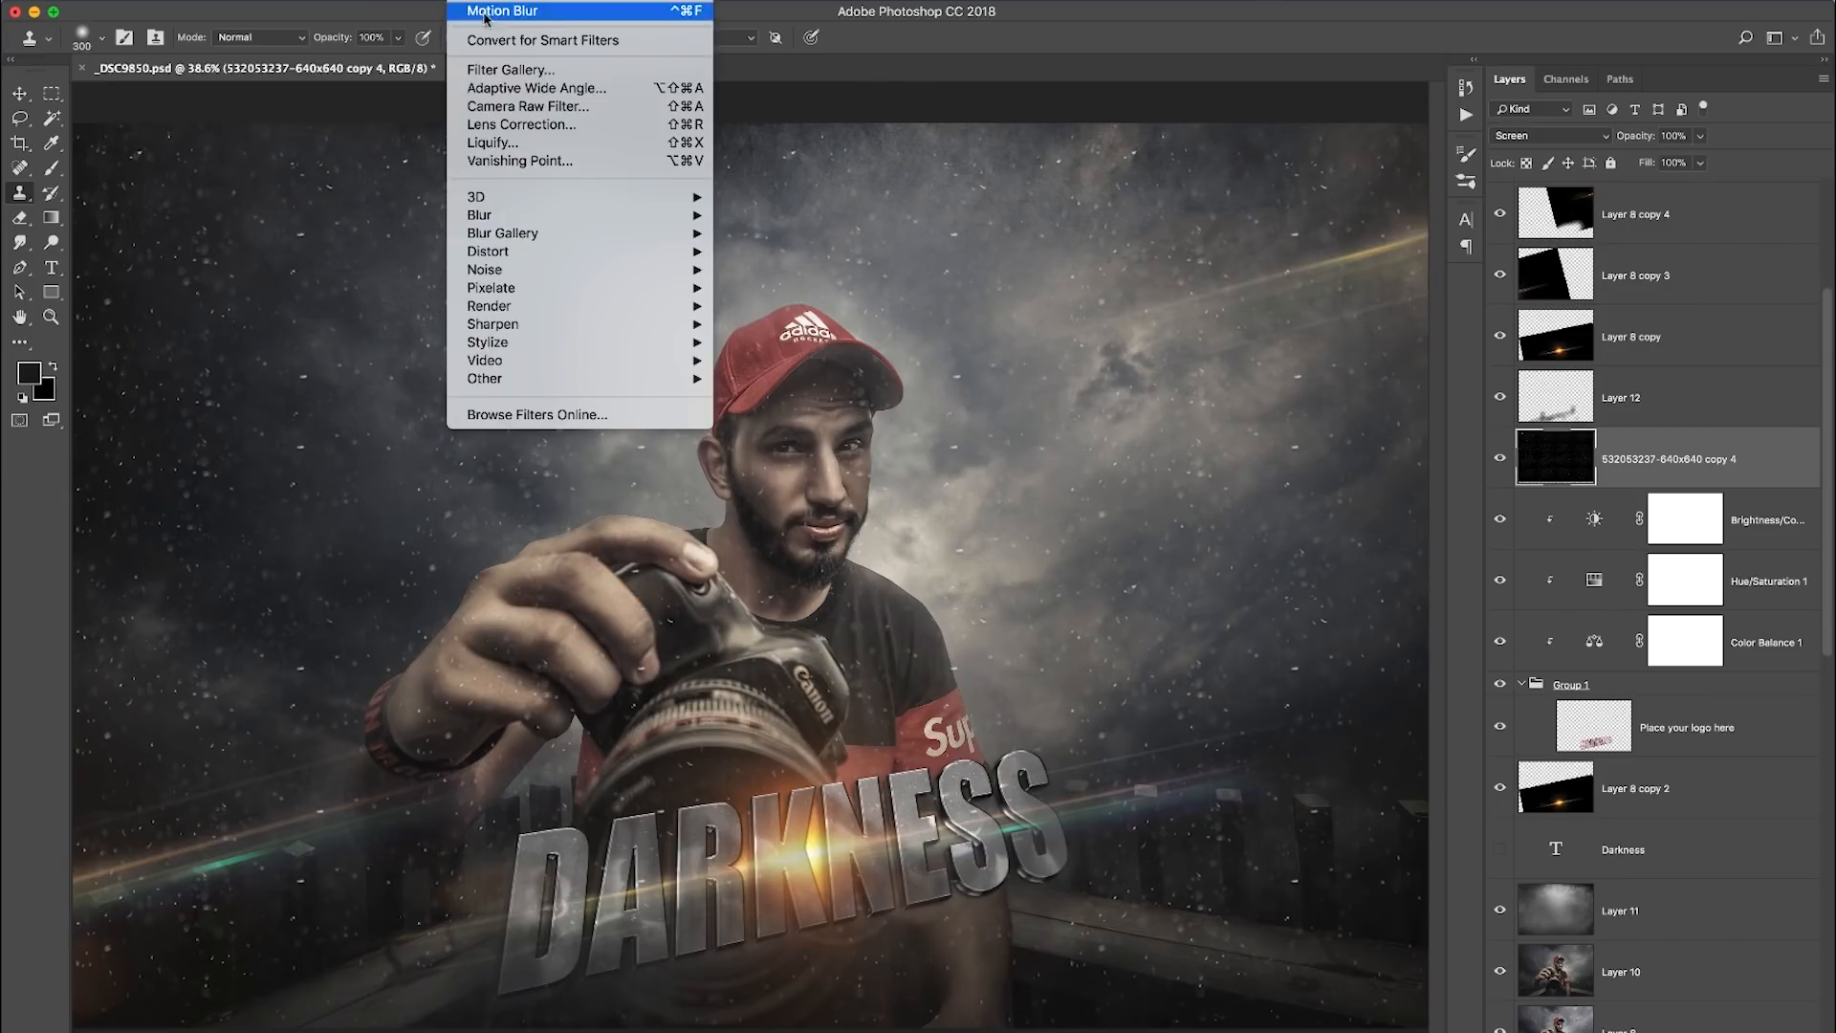
mouse_move(609, 216)
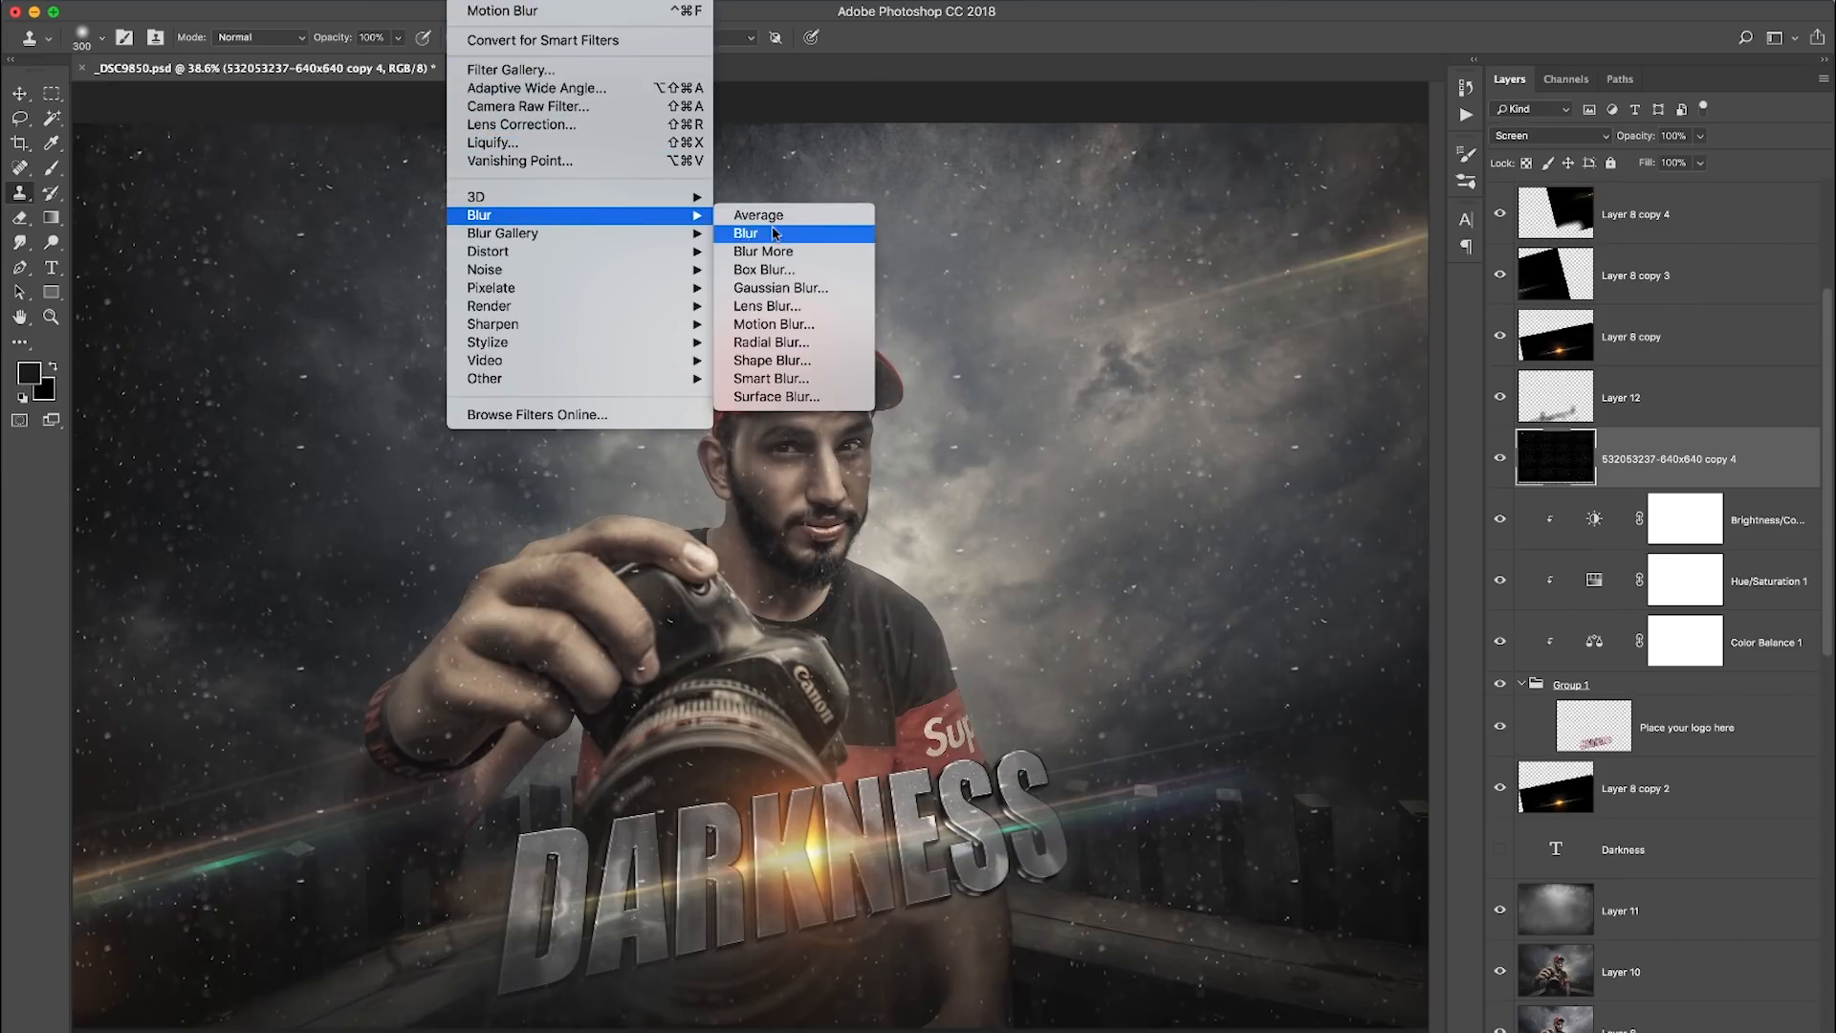
click(820, 345)
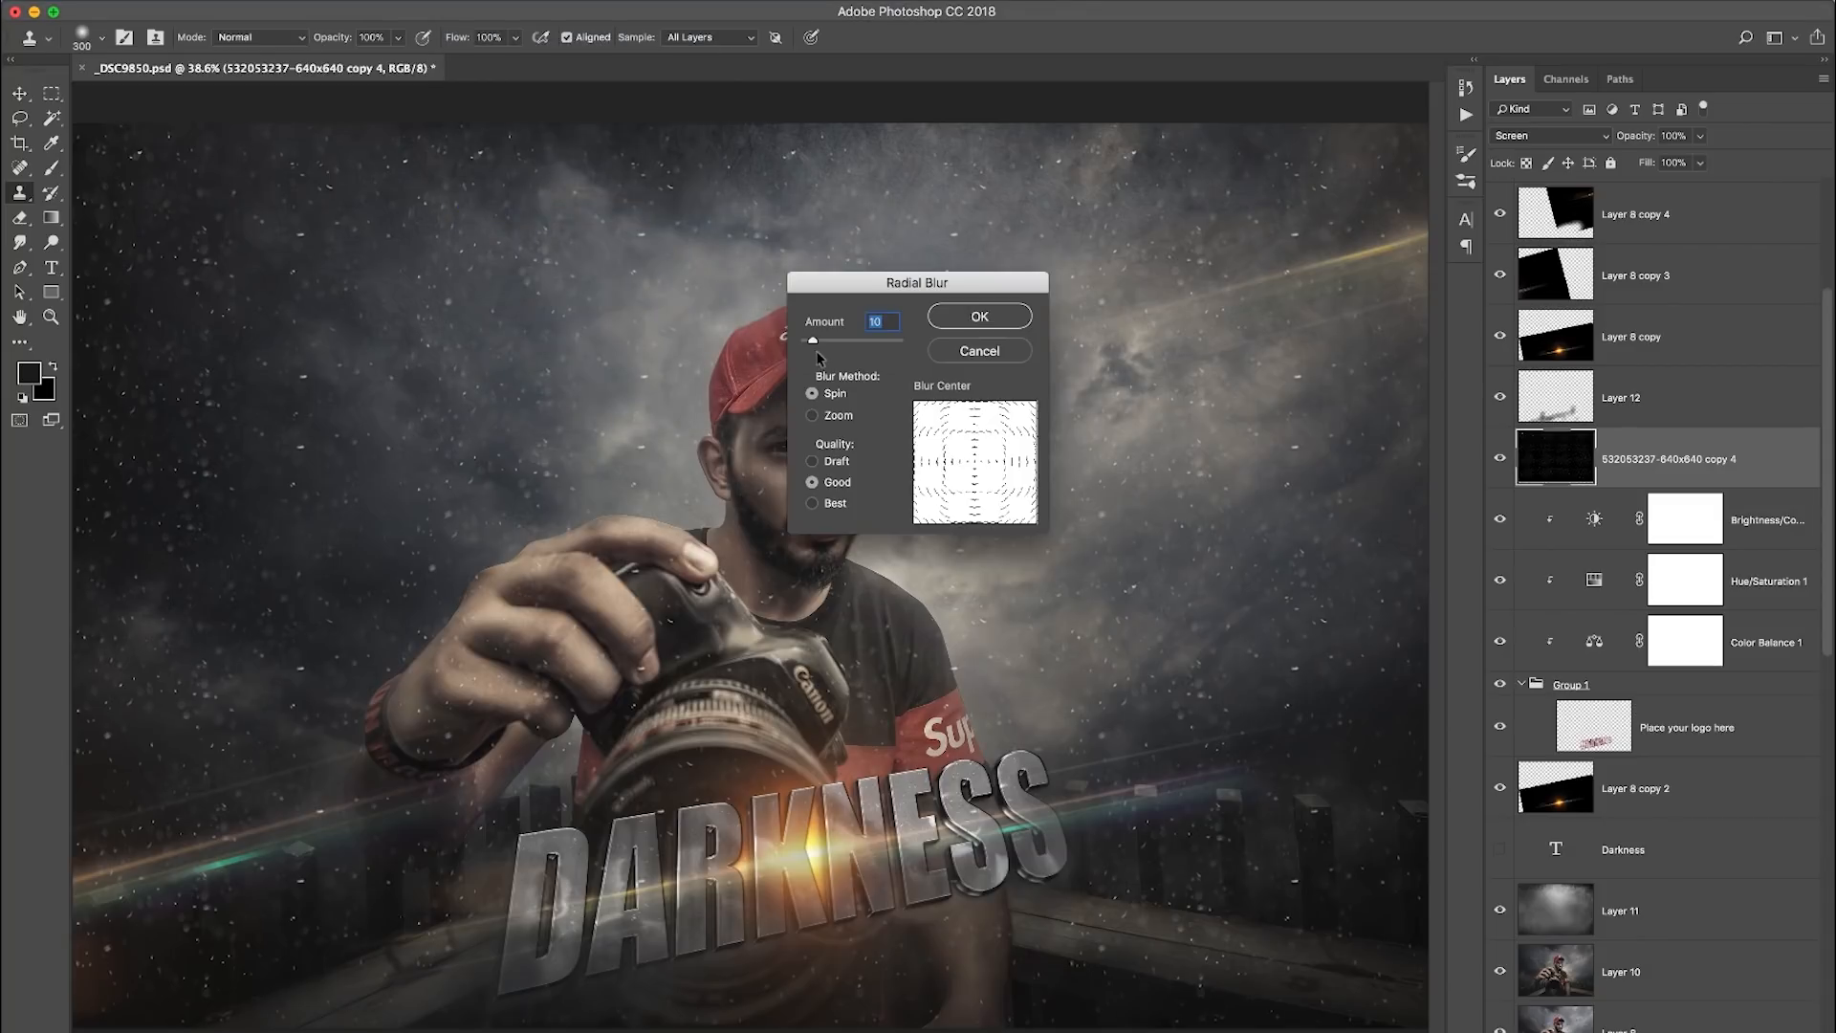
click(829, 418)
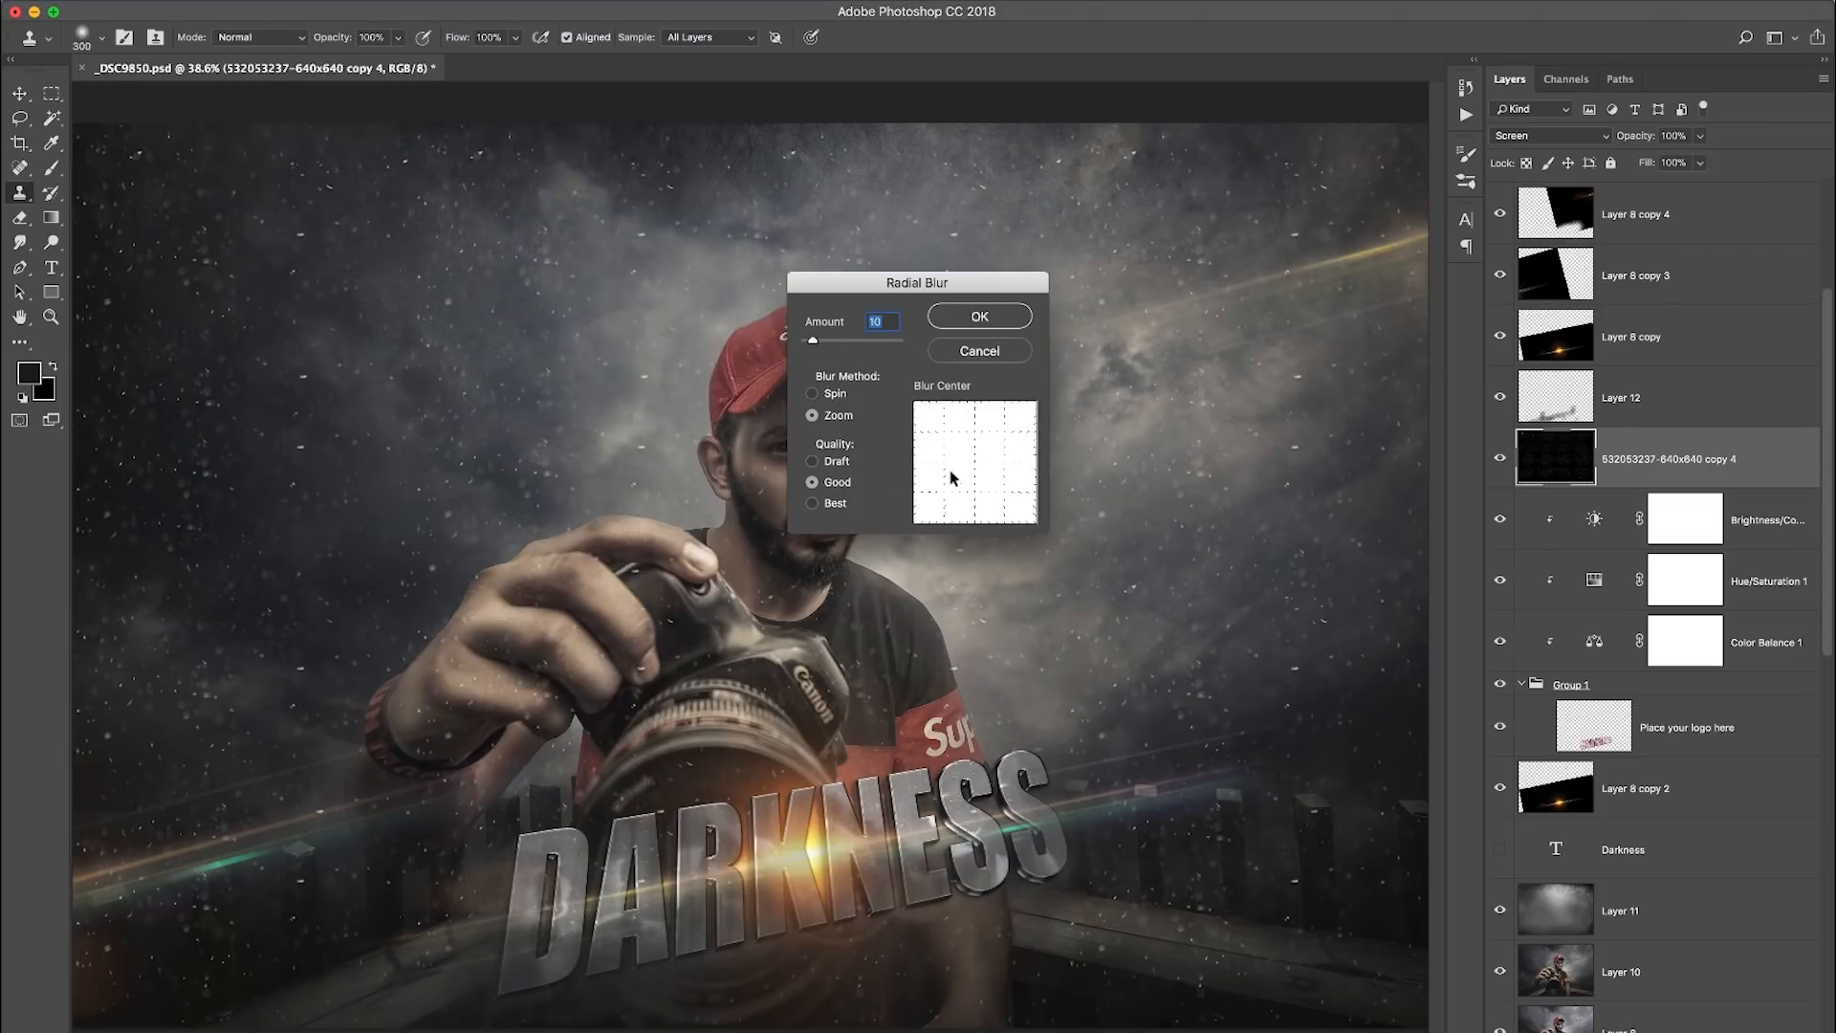
drag(814, 341, 859, 346)
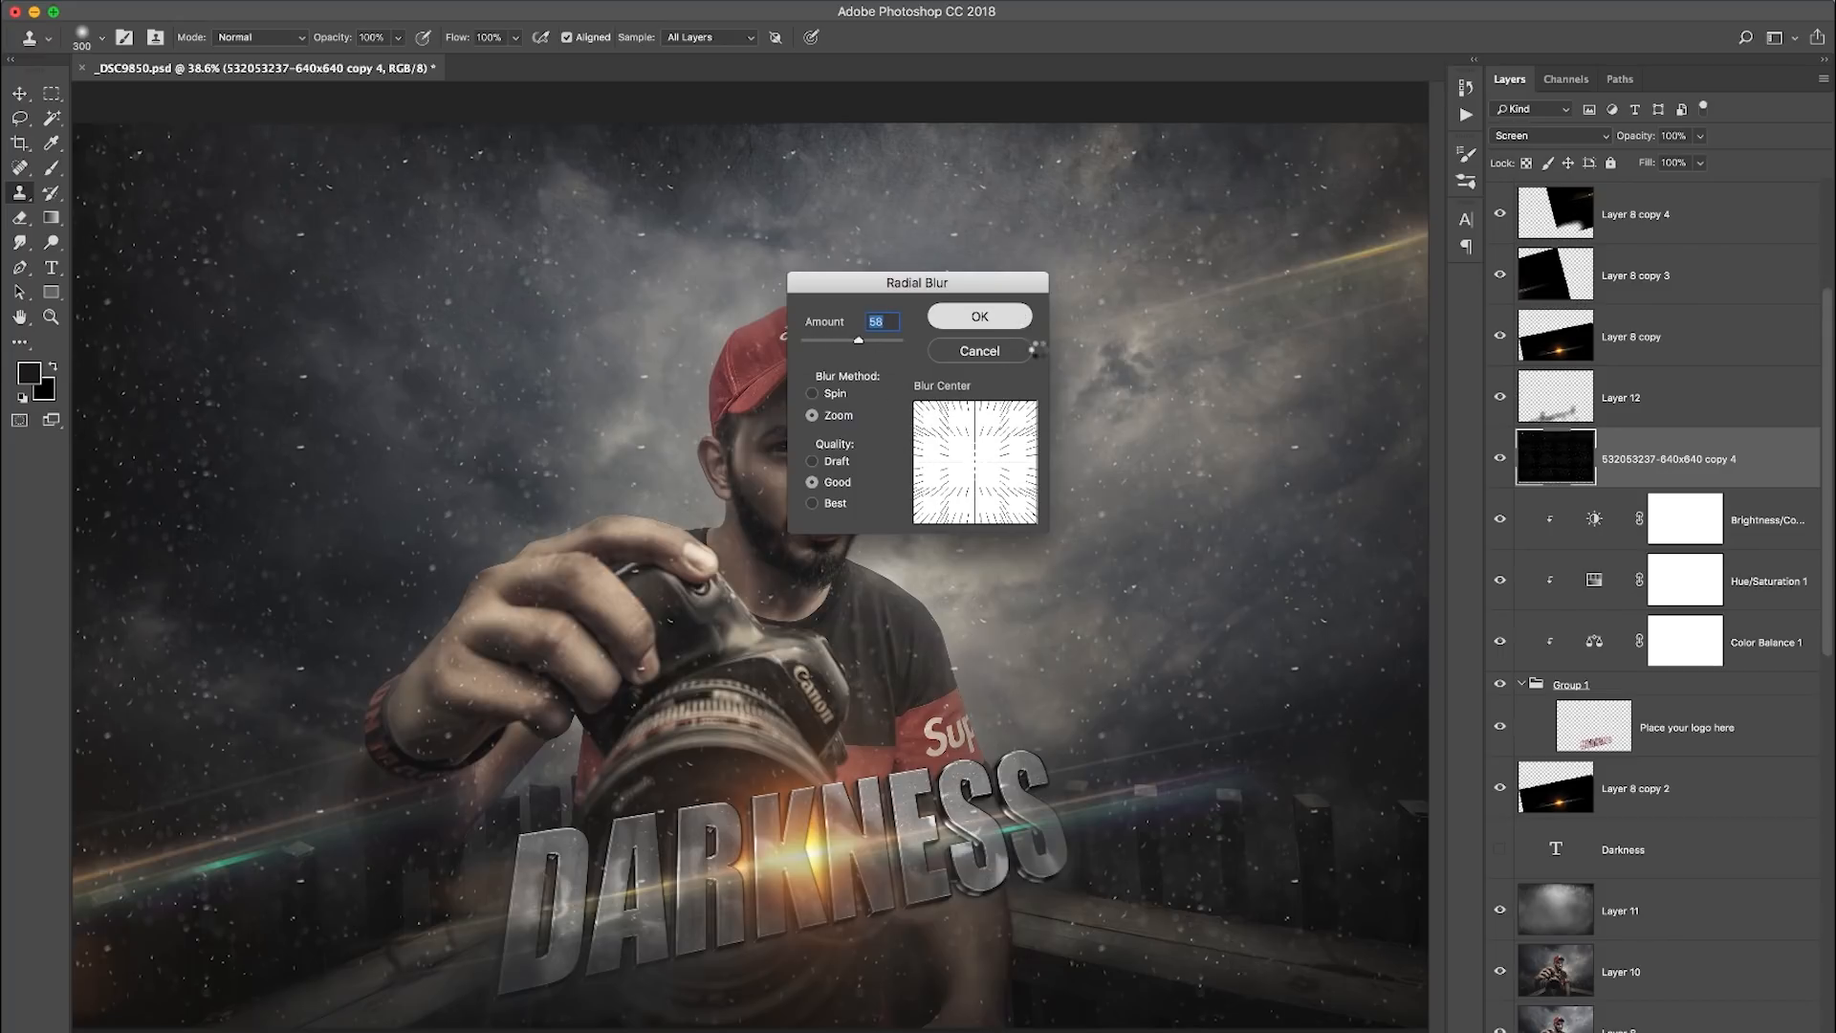